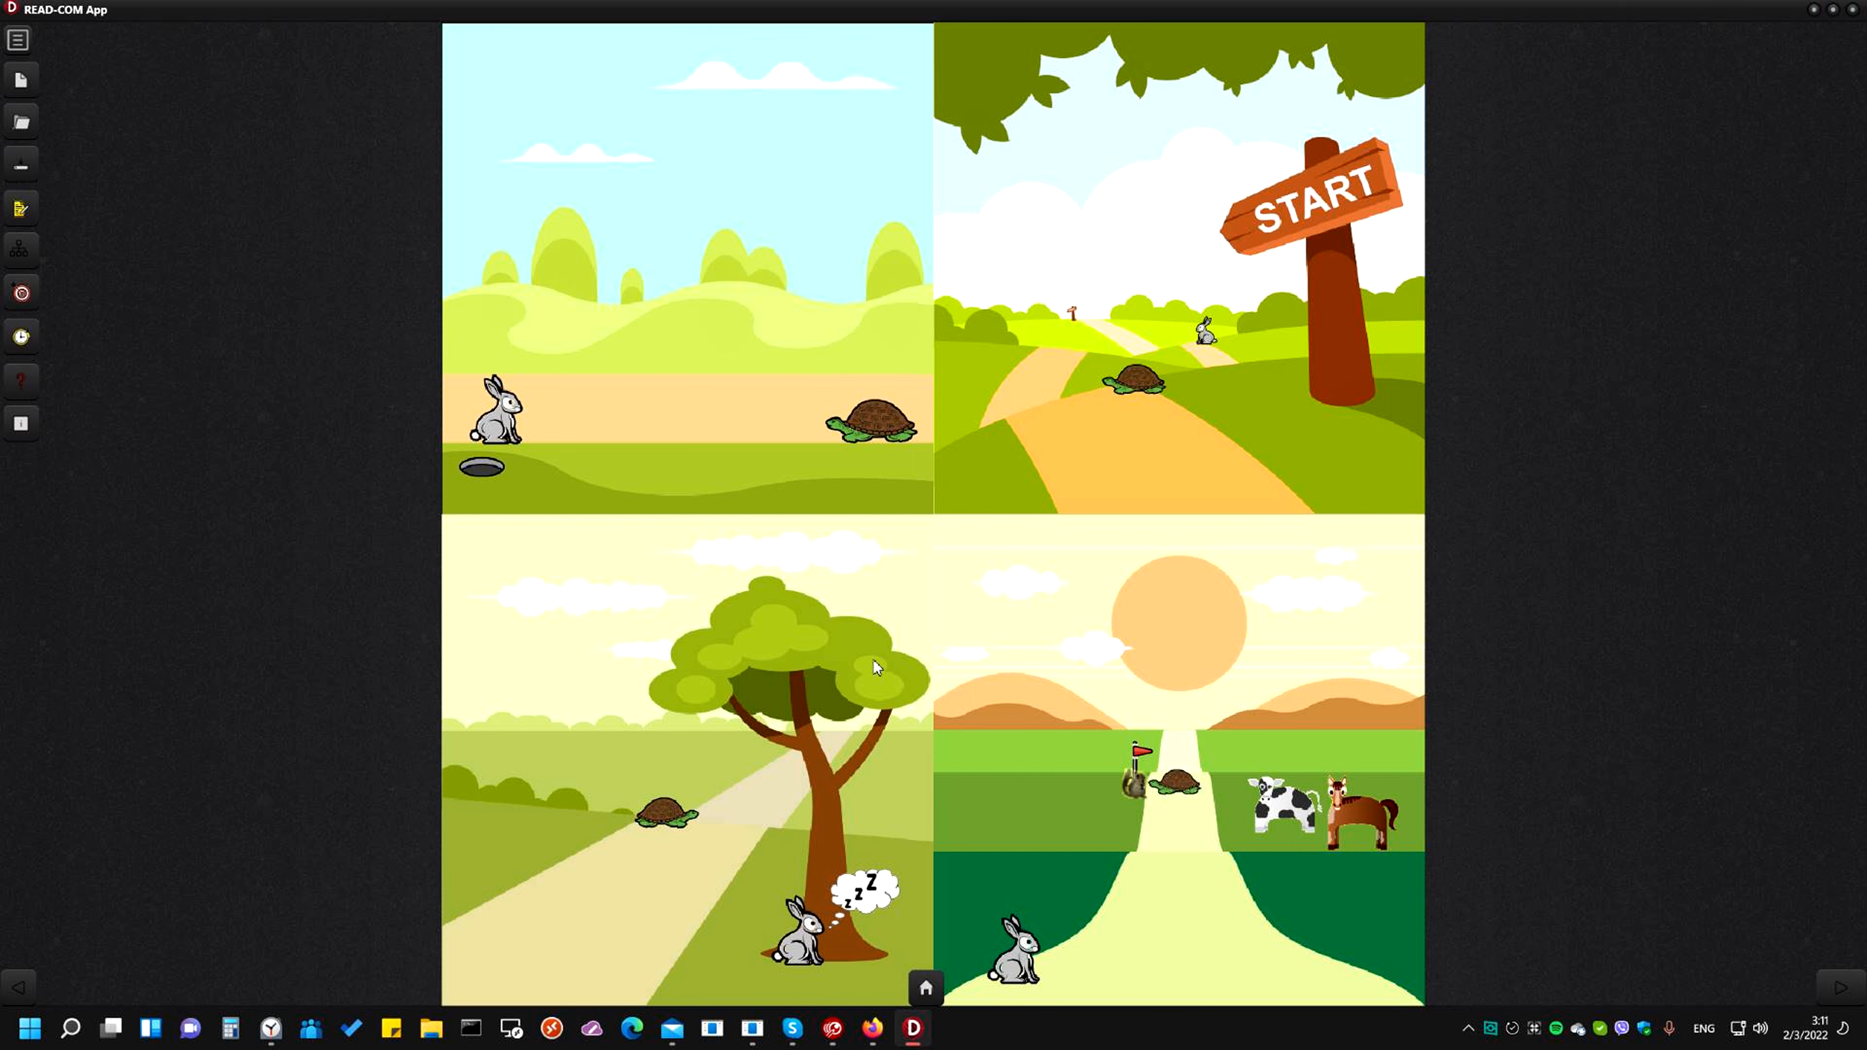
# Start a new blank story and load The Tortoise and the Hare.readcom
pyautogui.scroll(6, 874, 660)
pyautogui.scroll(-2, 874, 660)
pyautogui.scroll(-3, 874, 662)
pyautogui.click(30, 82)
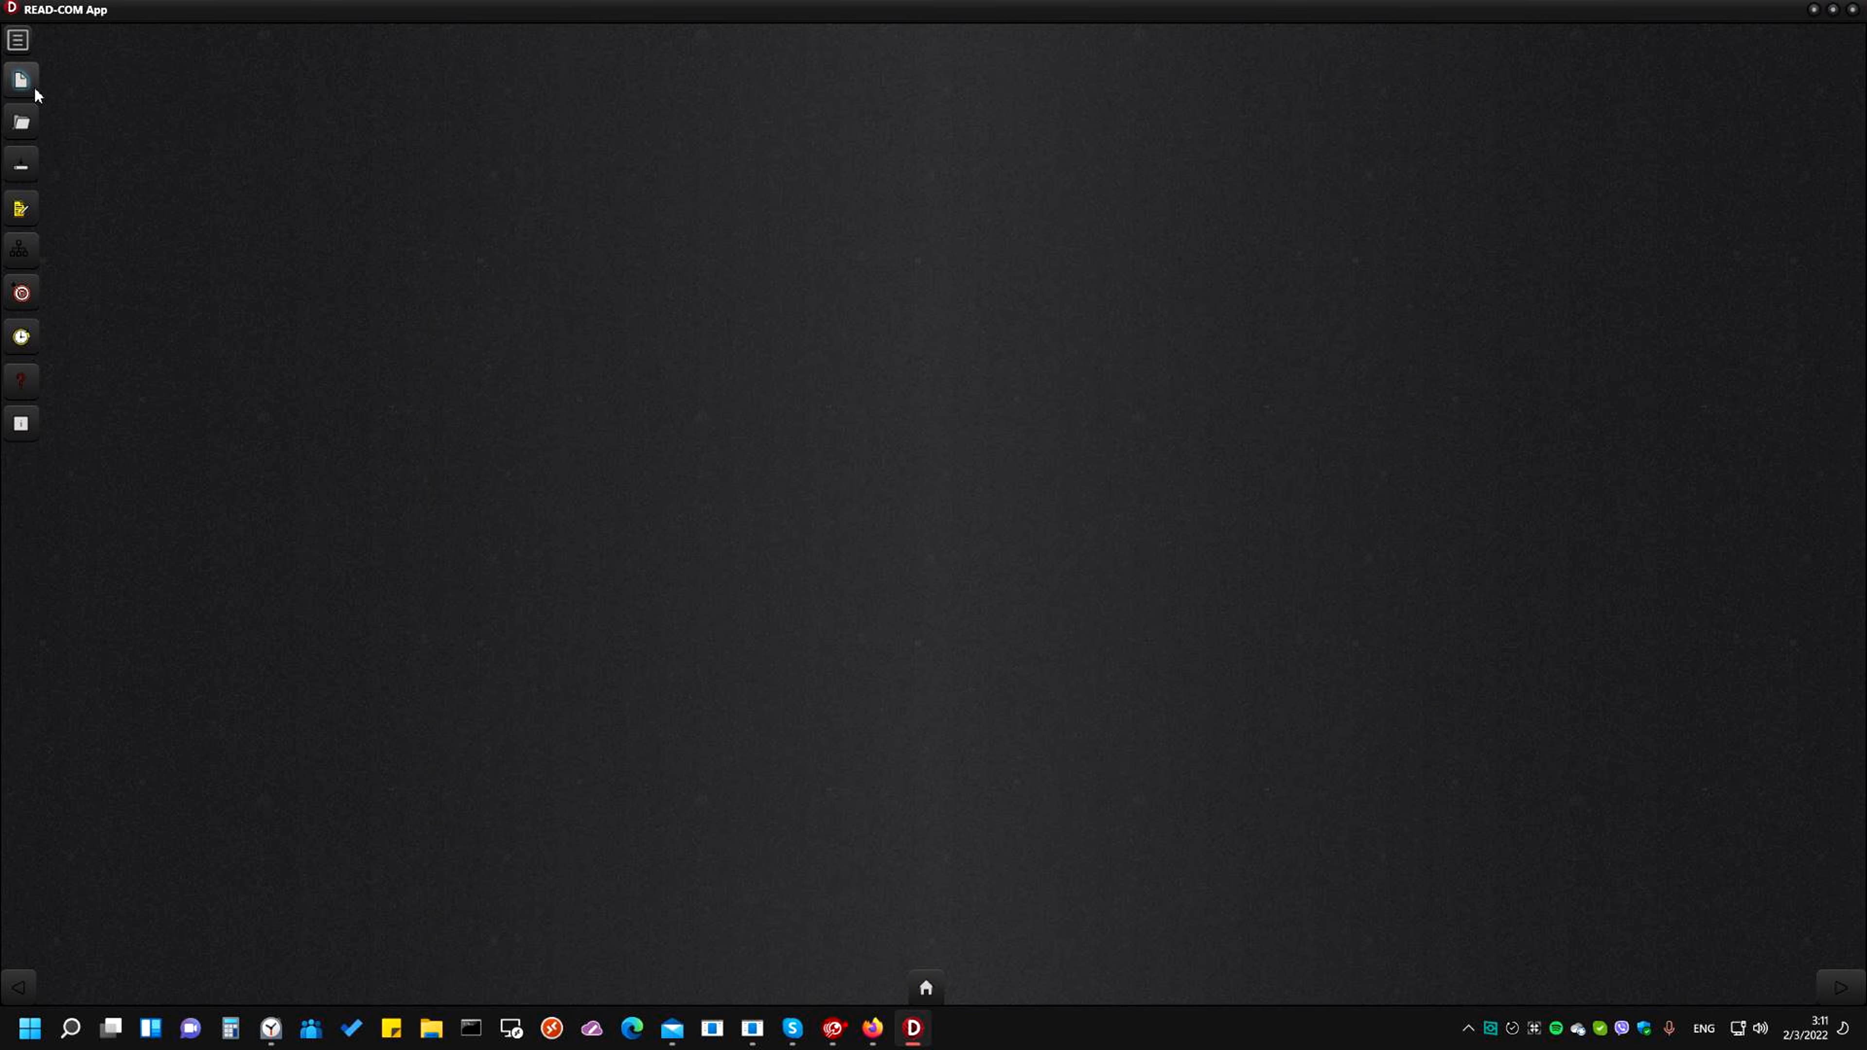
pyautogui.click(22, 123)
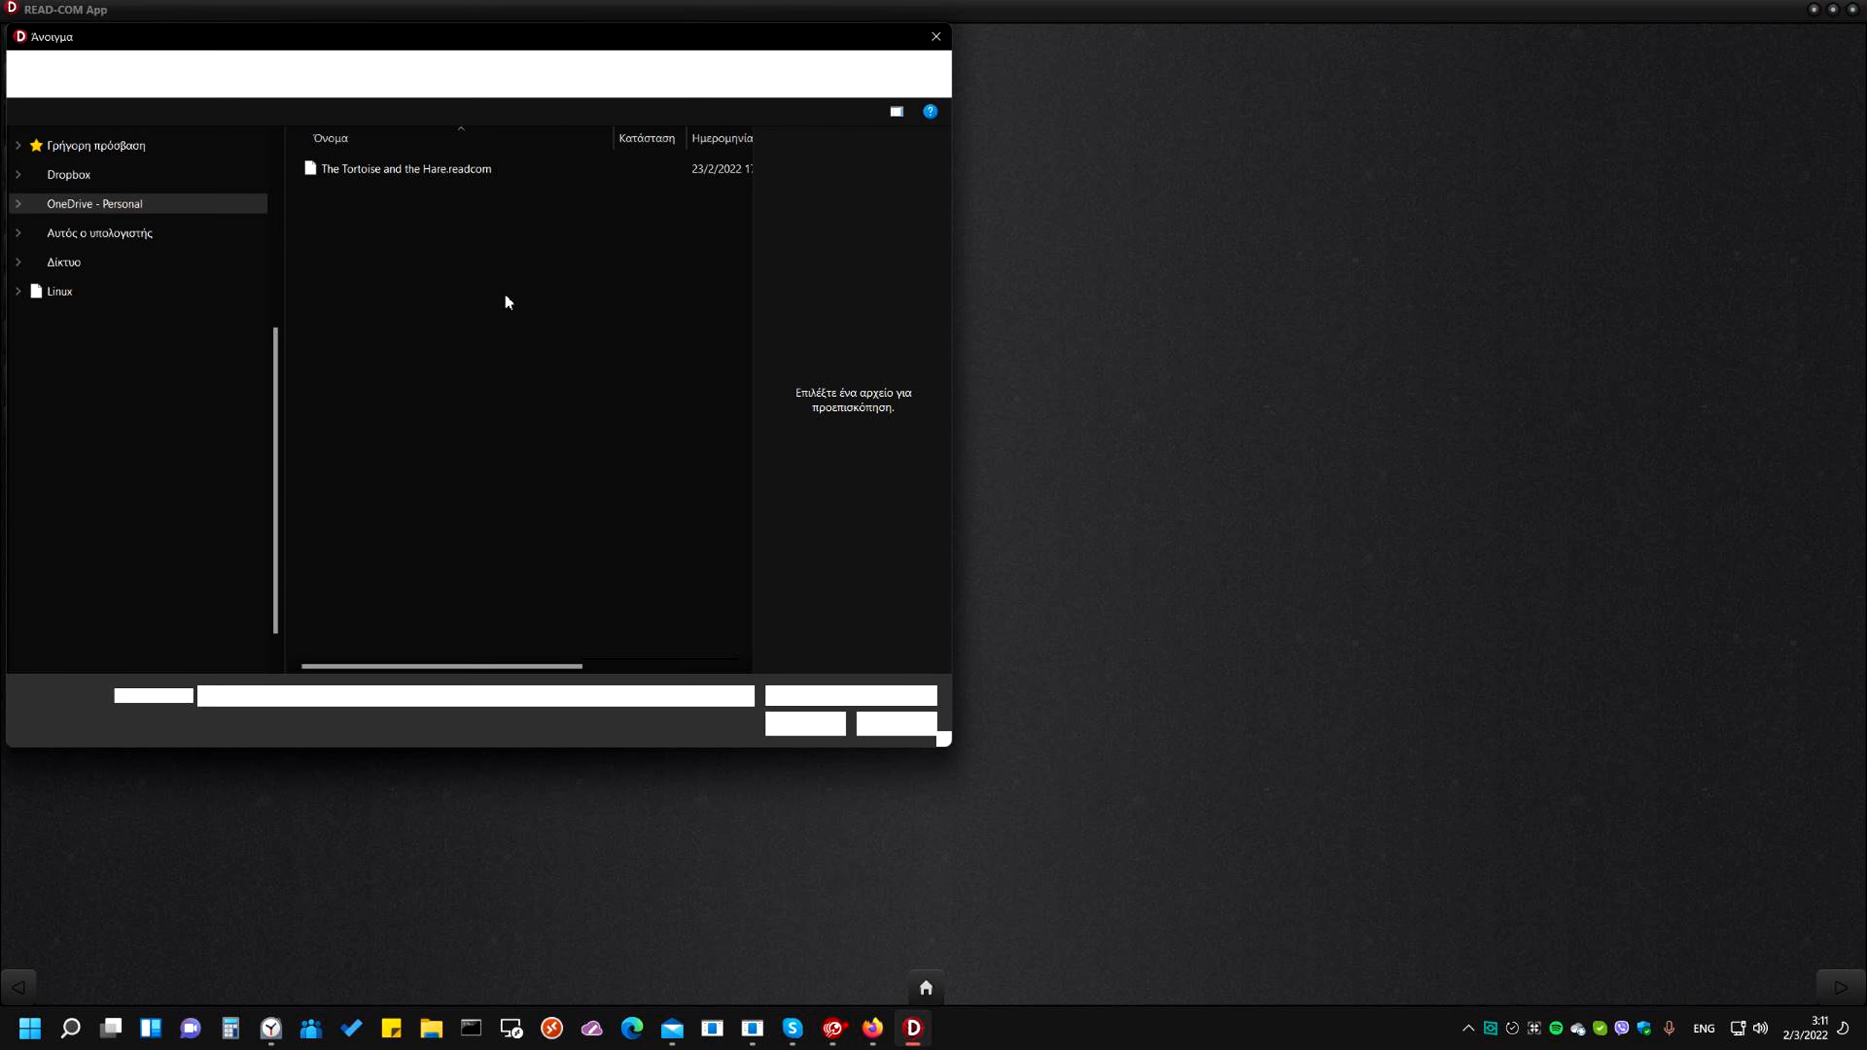
pyautogui.doubleClick(392, 177)
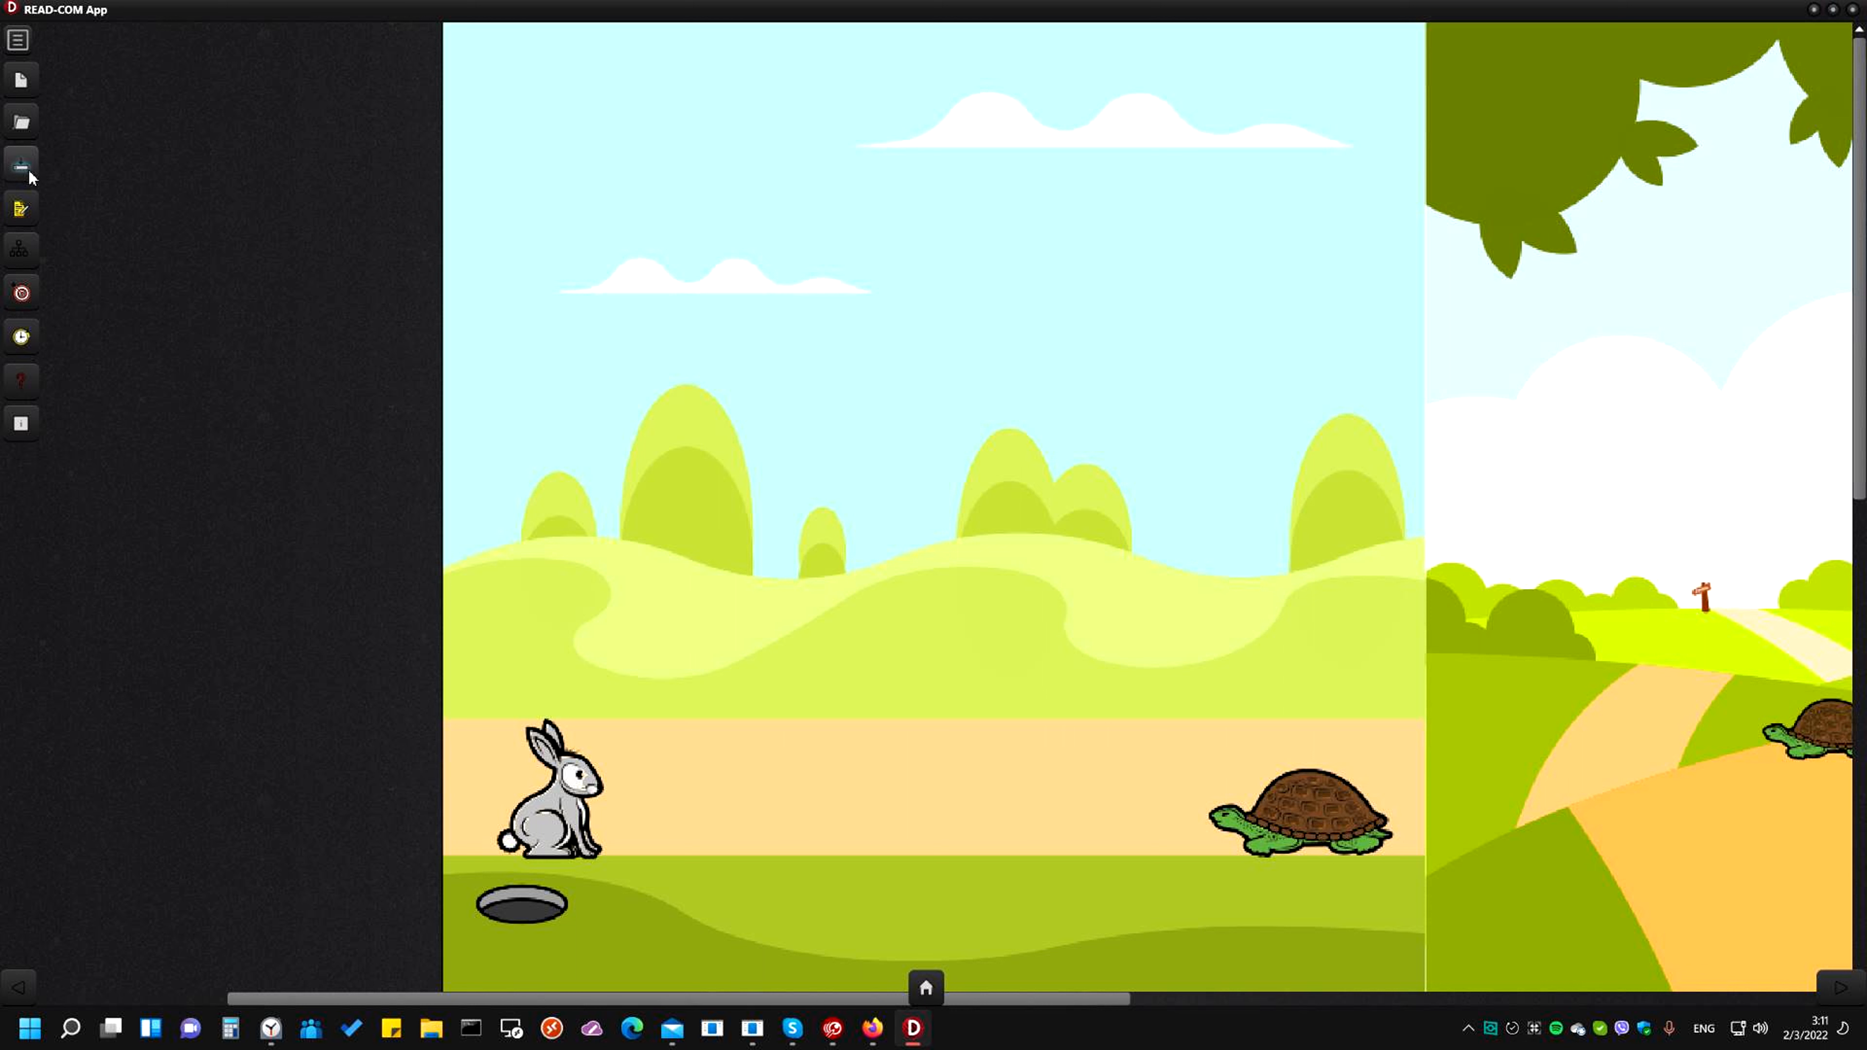
# Turn on edit mode and move the first scene's tortoise up onto the green hills
pyautogui.click(20, 210)
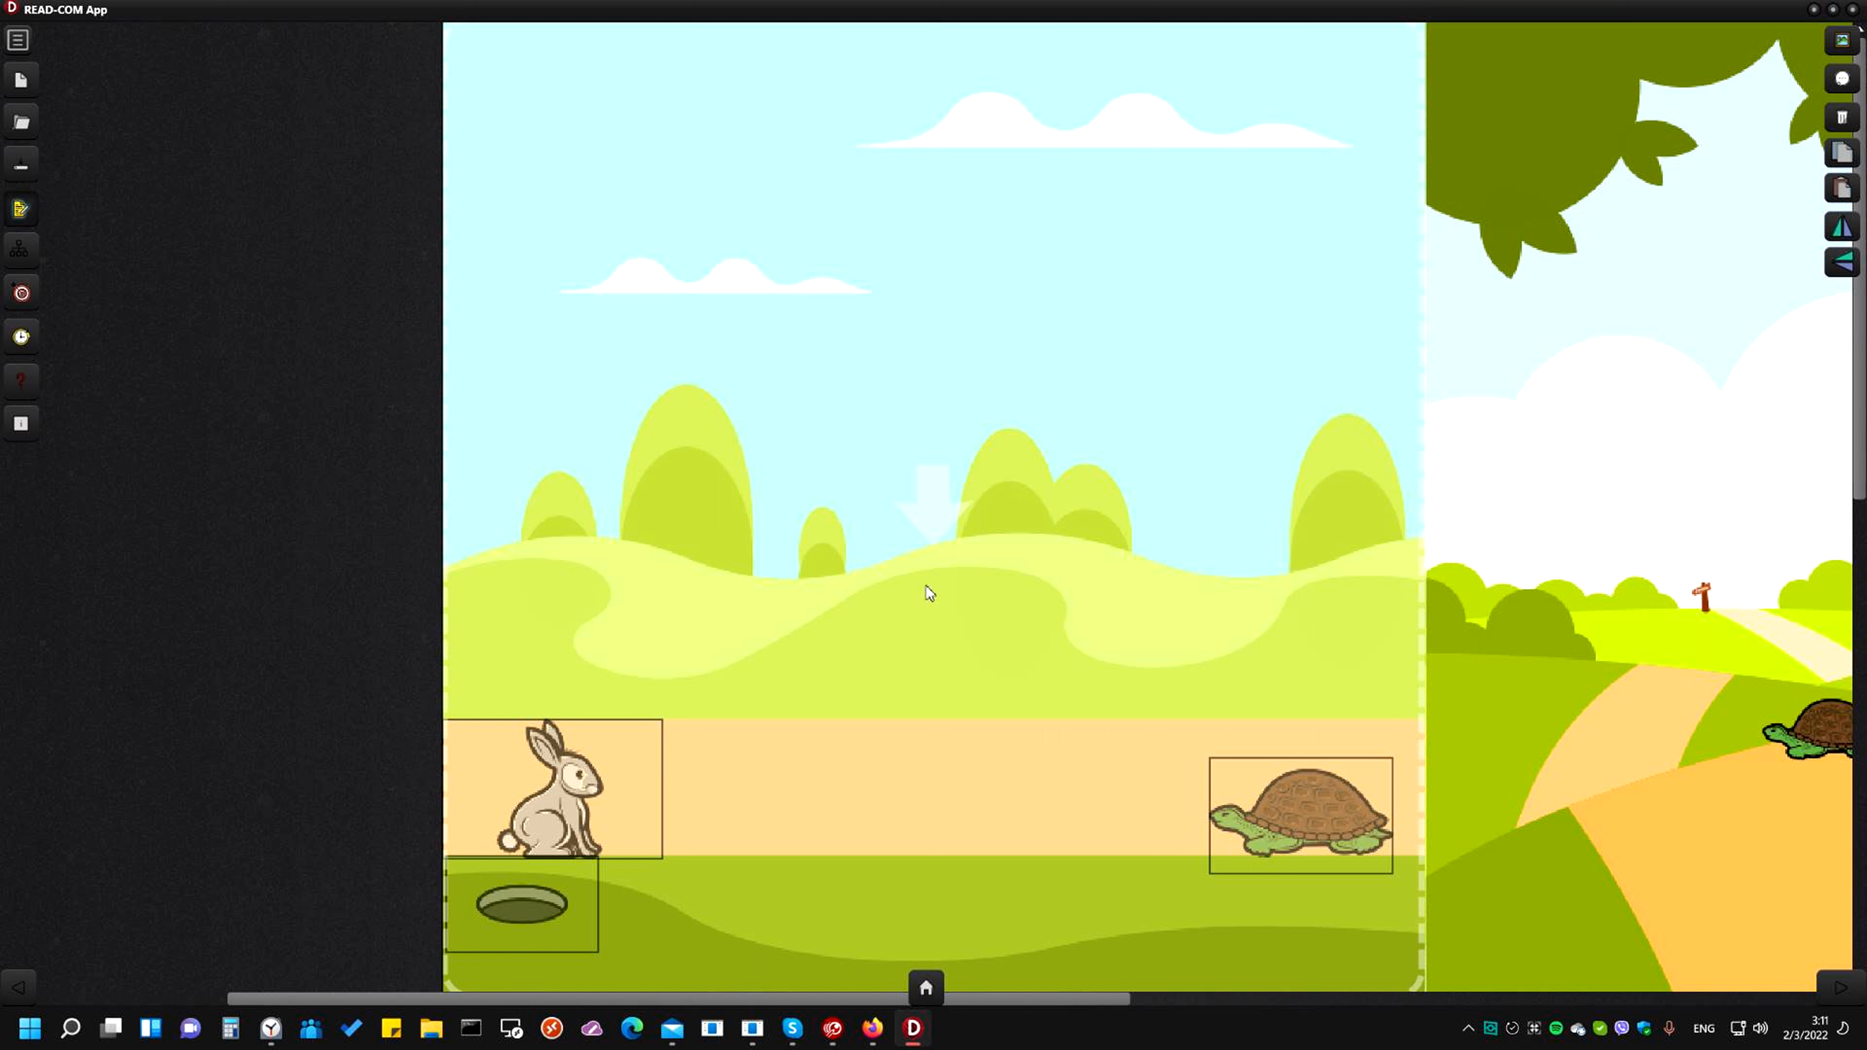
pyautogui.moveTo(1302, 820); pyautogui.dragTo(1128, 660)
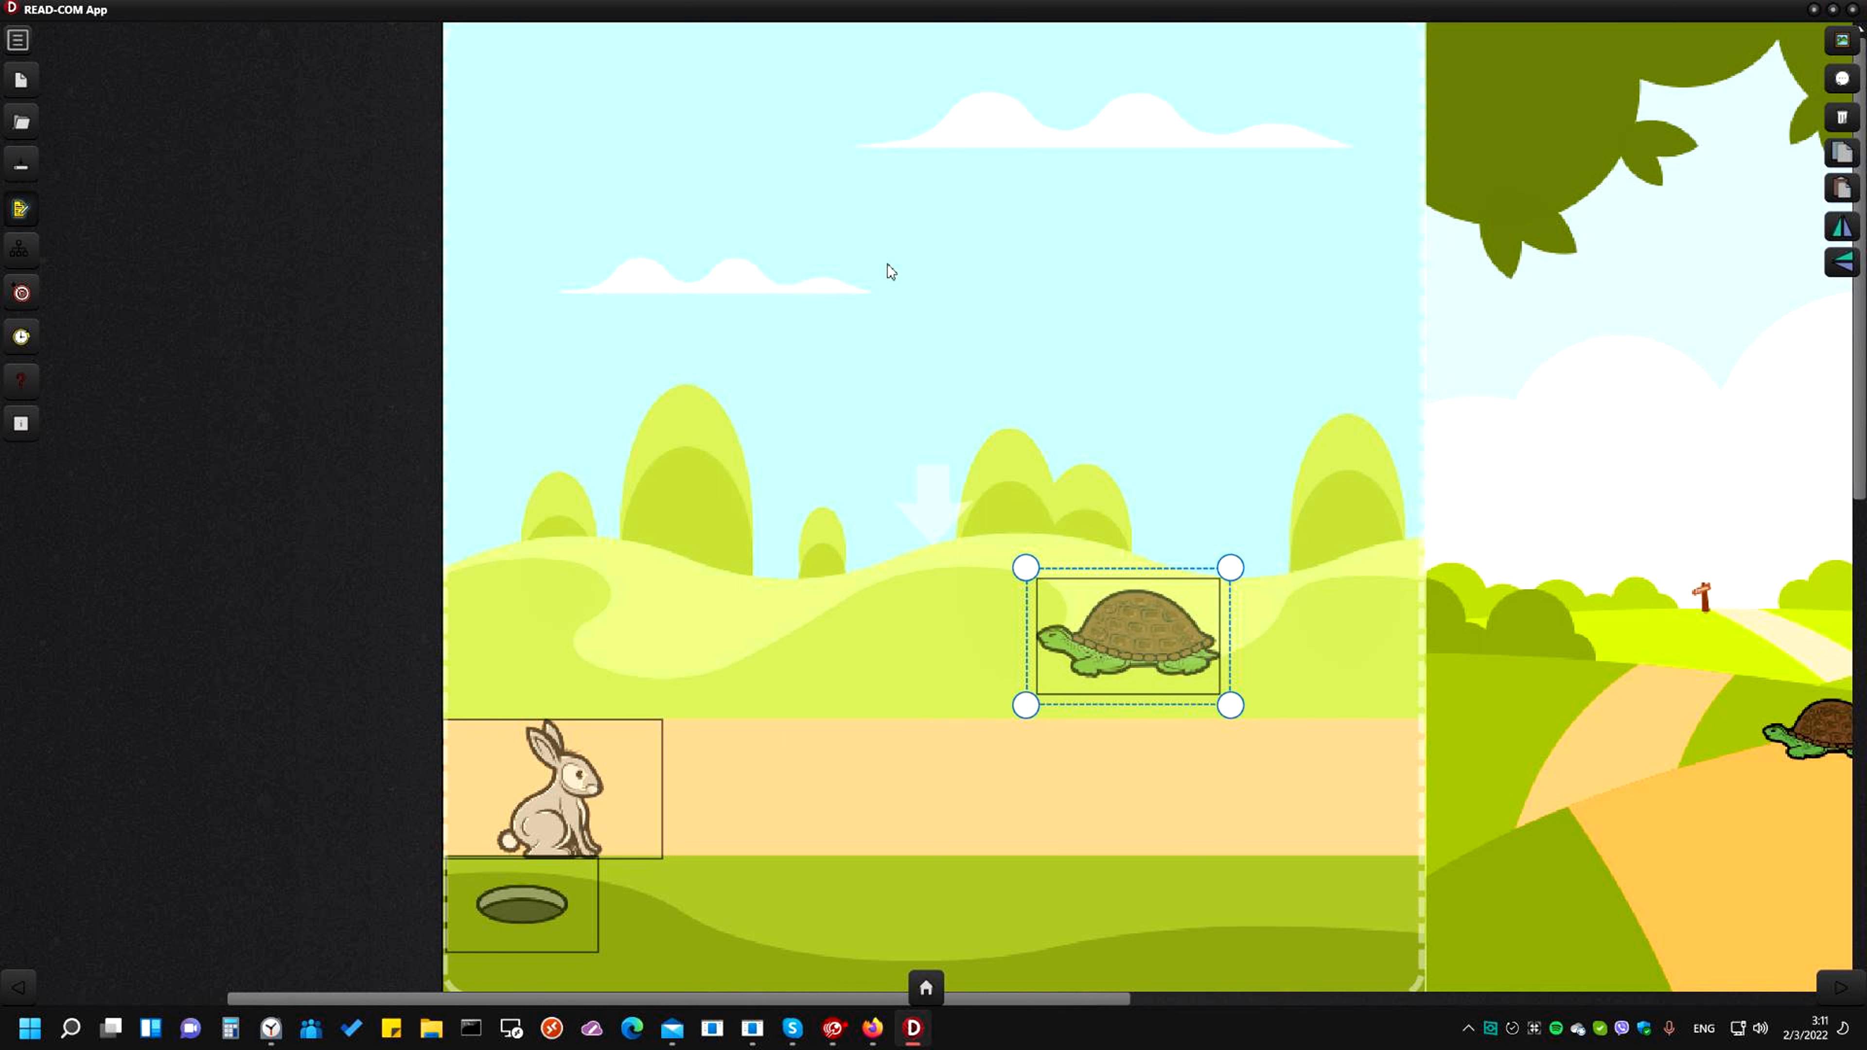
# Show the story structure and rearrange the root story's panels: START scene upper left, sunset road upper right, hills scene lower right
pyautogui.click(20, 249)
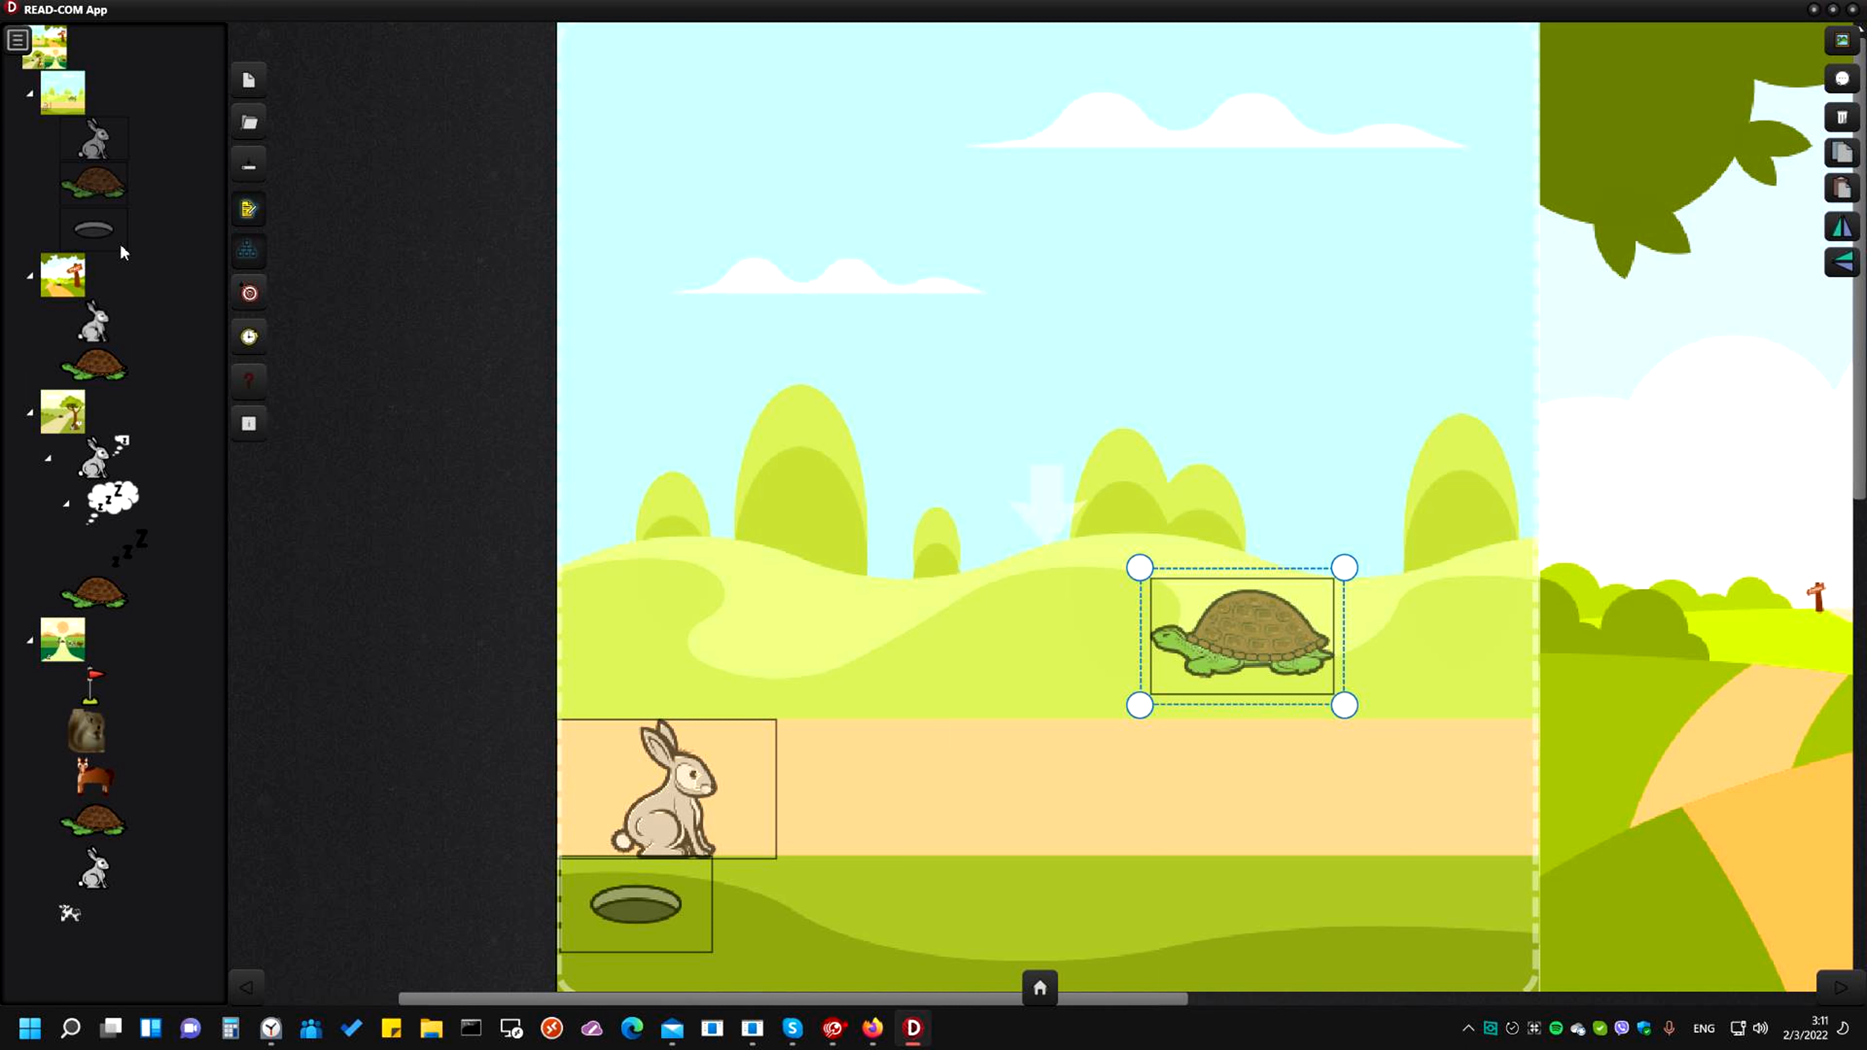
pyautogui.click(48, 47)
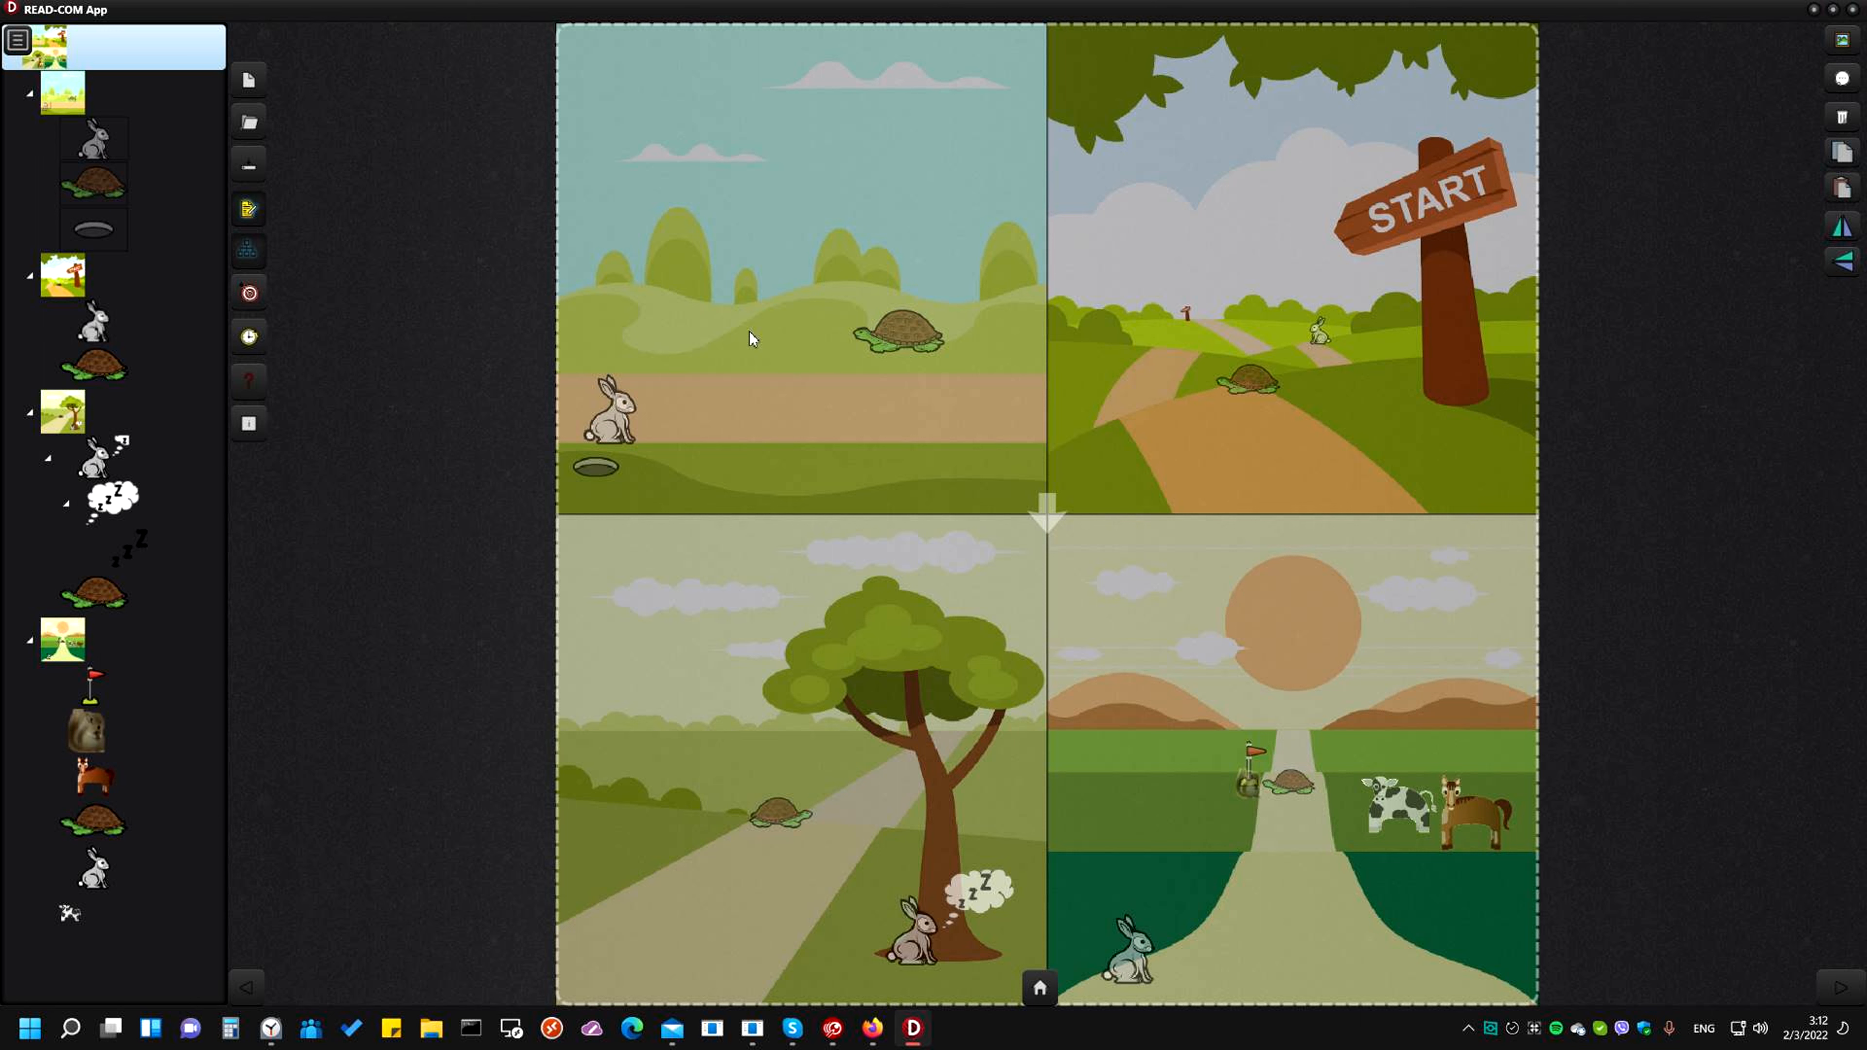
pyautogui.moveTo(855, 312); pyautogui.dragTo(1087, 563)
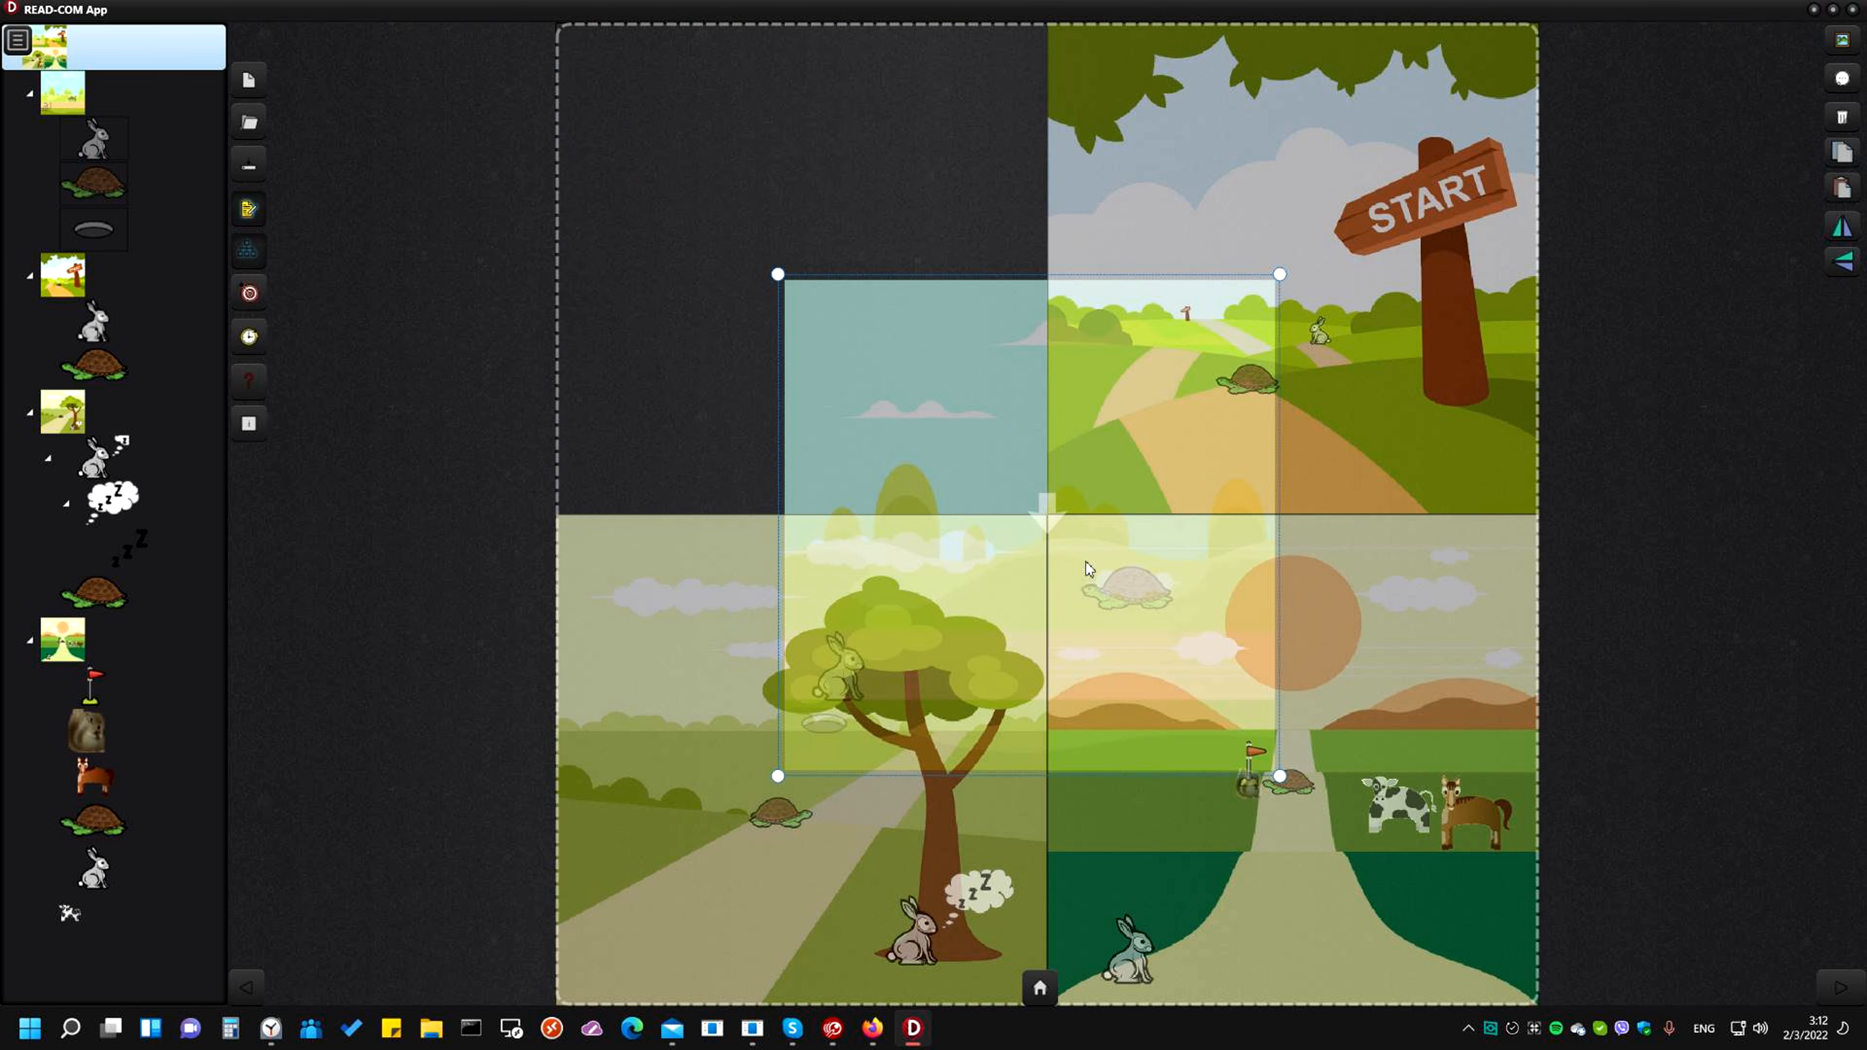
pyautogui.click(1363, 329)
pyautogui.moveTo(1385, 357); pyautogui.dragTo(890, 337)
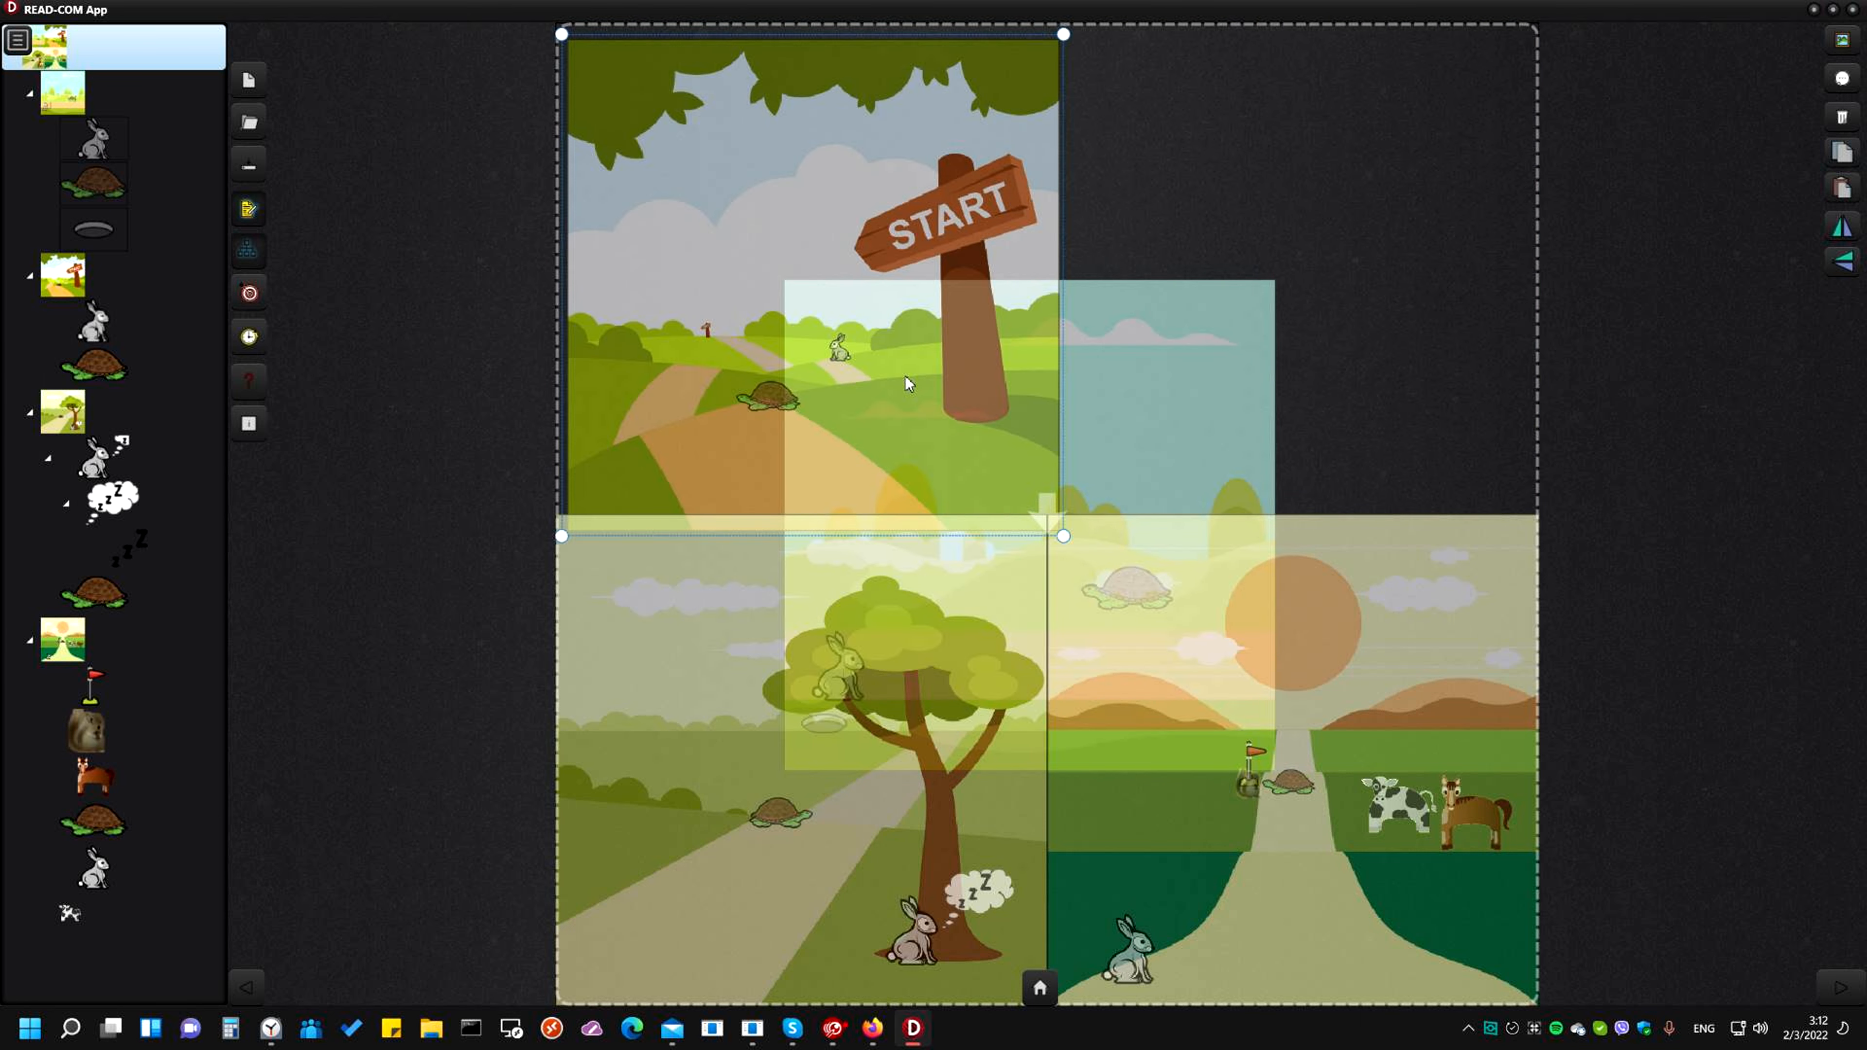
pyautogui.moveTo(1084, 607); pyautogui.dragTo(1313, 242)
pyautogui.click(1170, 563)
pyautogui.moveTo(1141, 487); pyautogui.dragTo(1407, 732)
pyautogui.moveTo(1356, 483); pyautogui.dragTo(1151, 365)
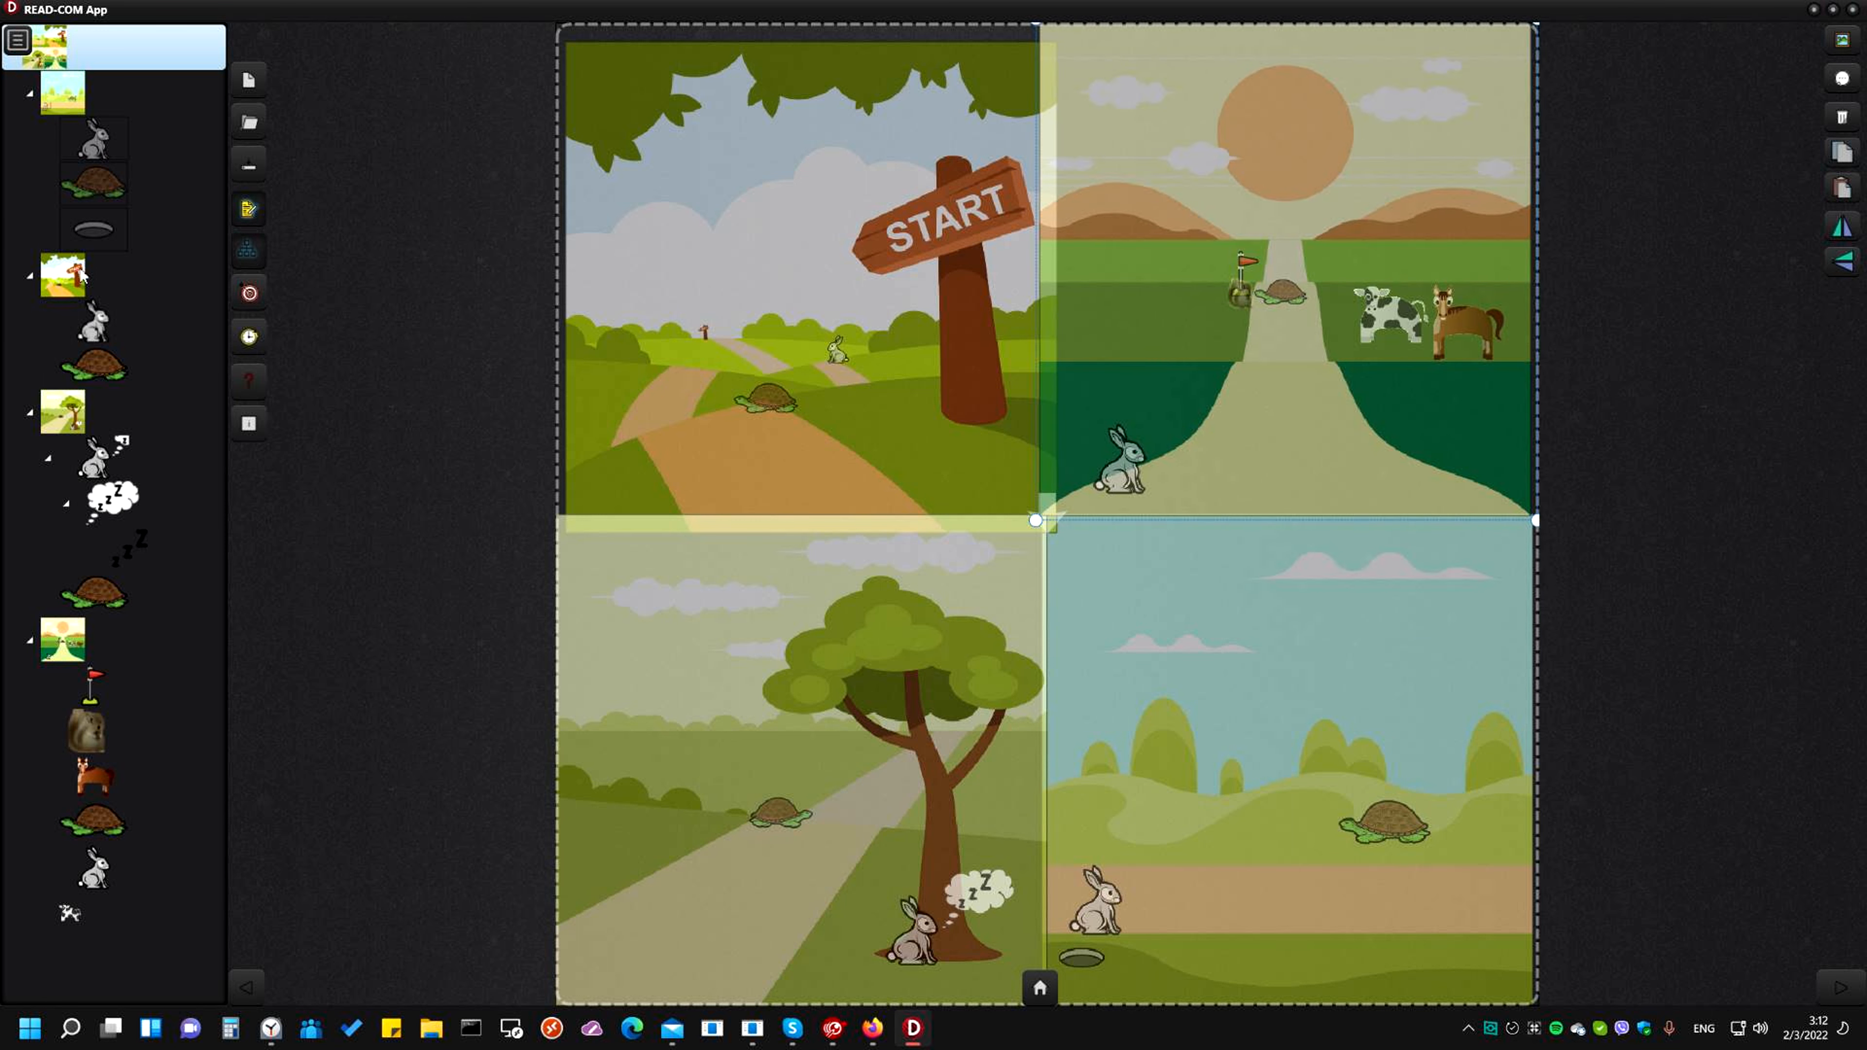
# In the structure, move the hills scene's rabbit into the START scene and the START scene's original rabbit into the tree scene
pyautogui.click(86, 141)
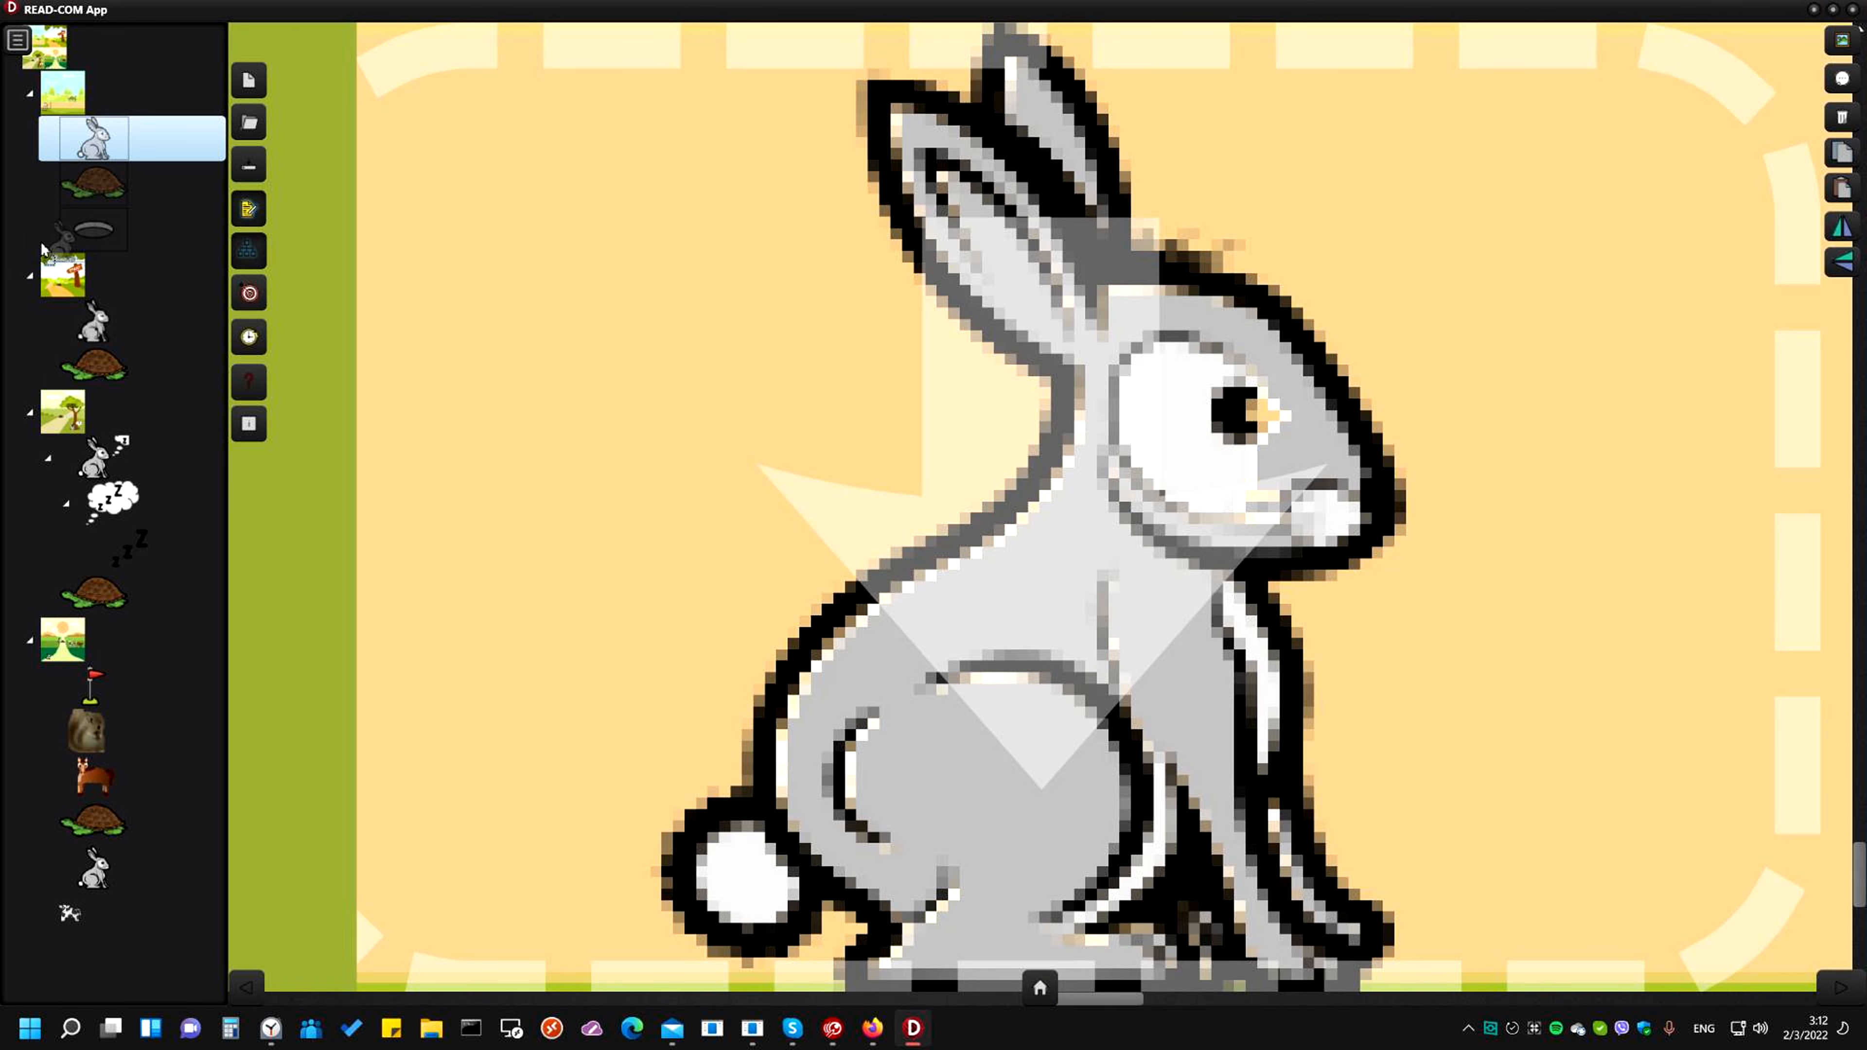
pyautogui.moveTo(86, 141); pyautogui.dragTo(47, 269)
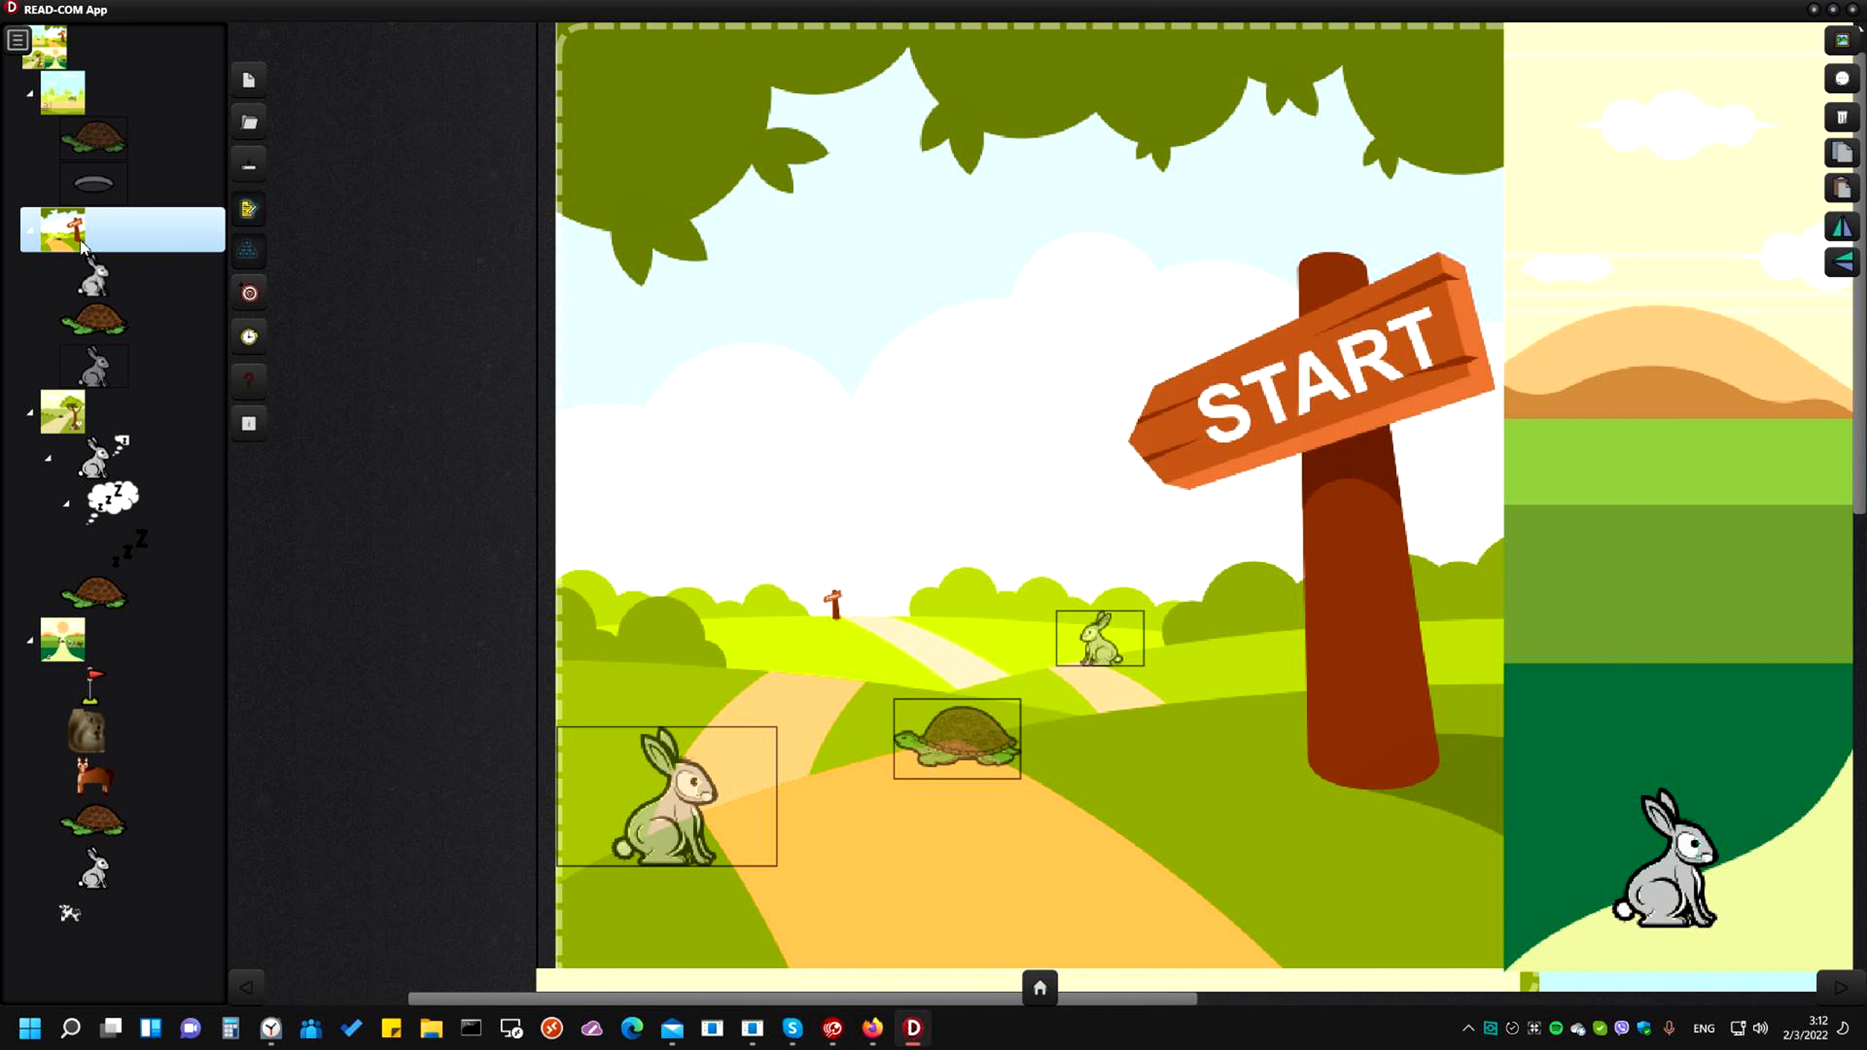
pyautogui.moveTo(88, 276); pyautogui.dragTo(68, 408)
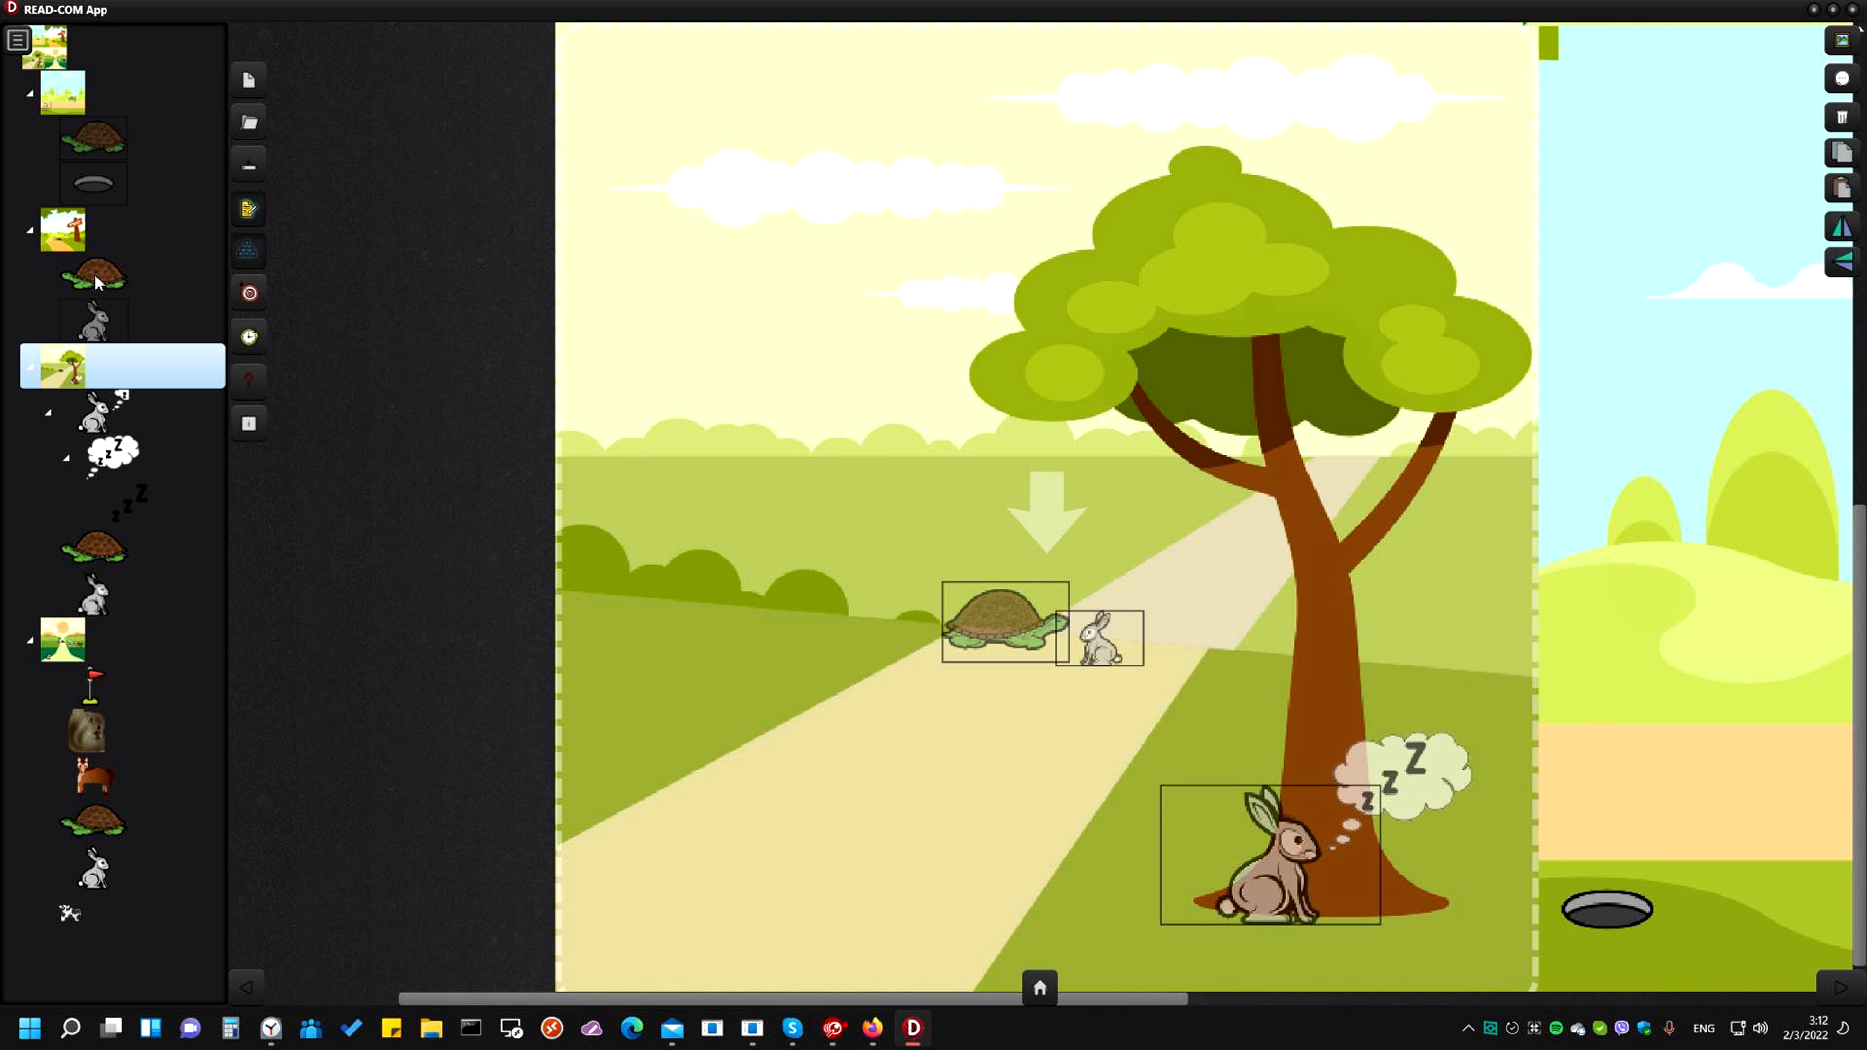
# Reorder the START scene's tortoise after the rabbit, and move the rabbit onto the path so it overlaps the tortoise
pyautogui.moveTo(97, 277); pyautogui.dragTo(76, 240)
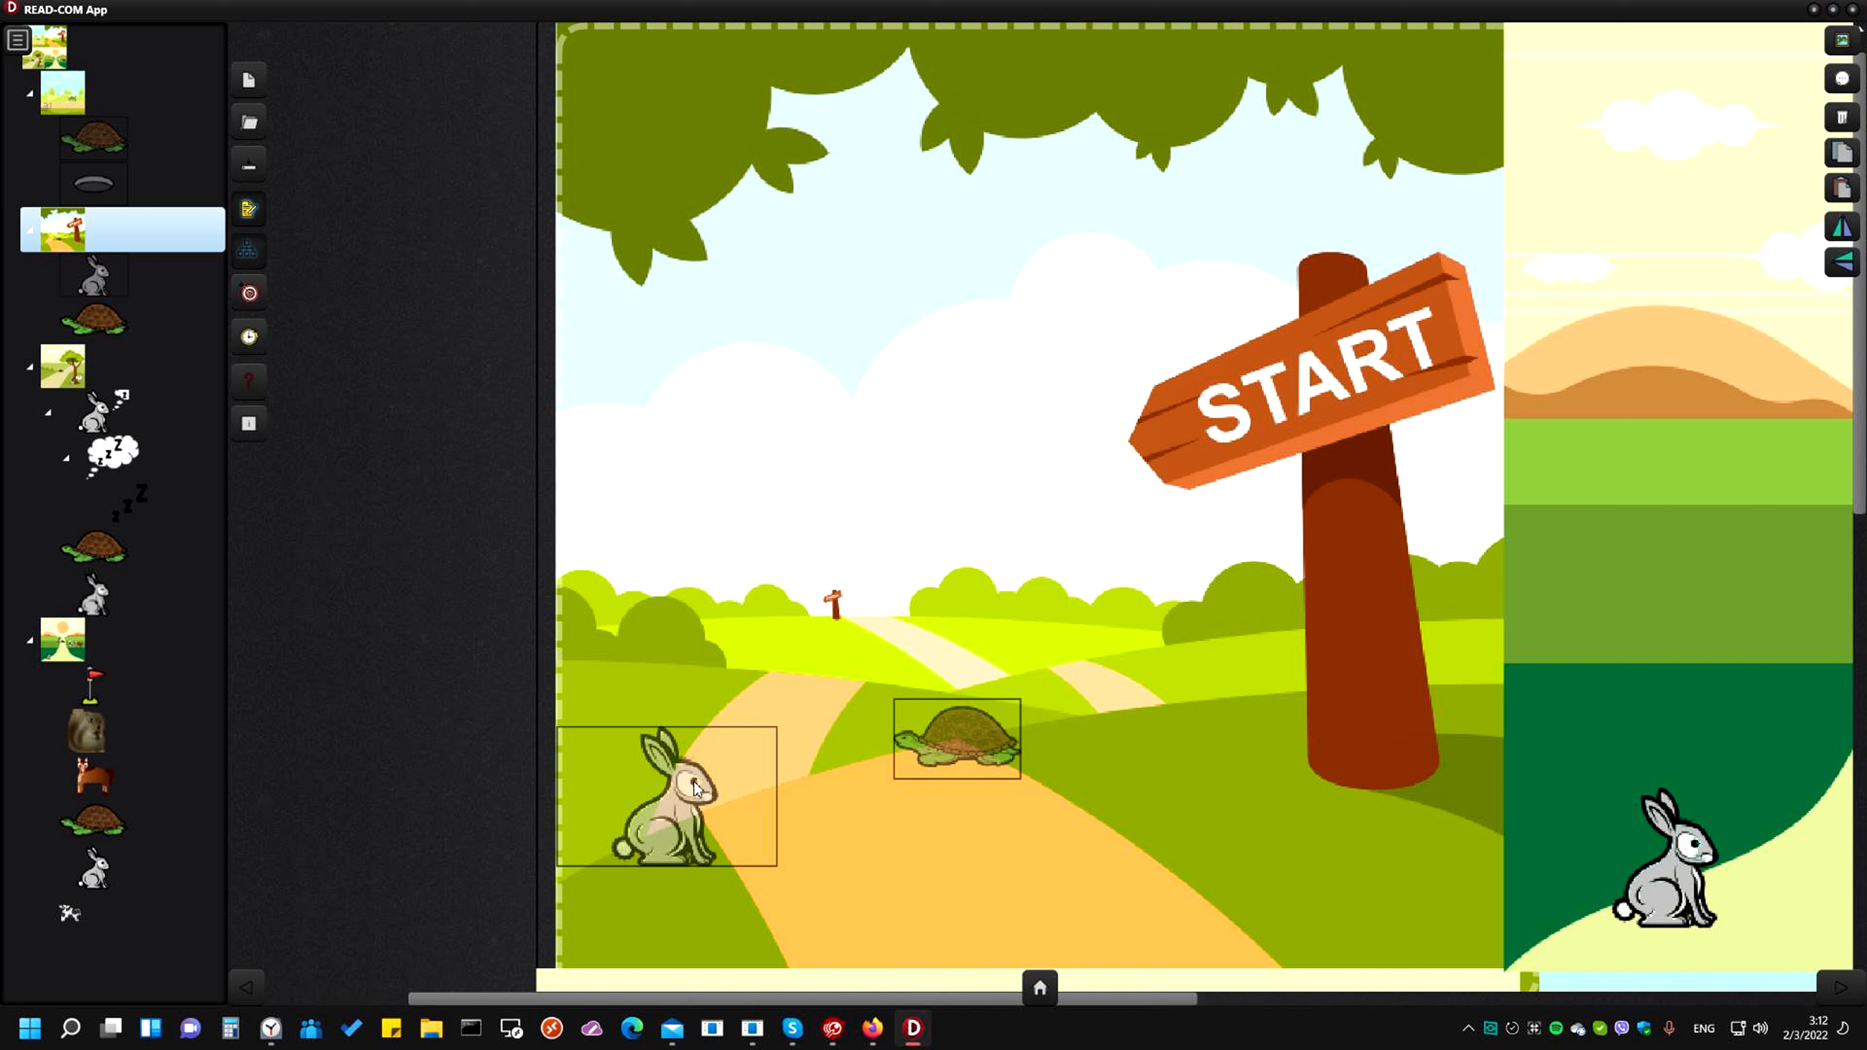
pyautogui.click(689, 801)
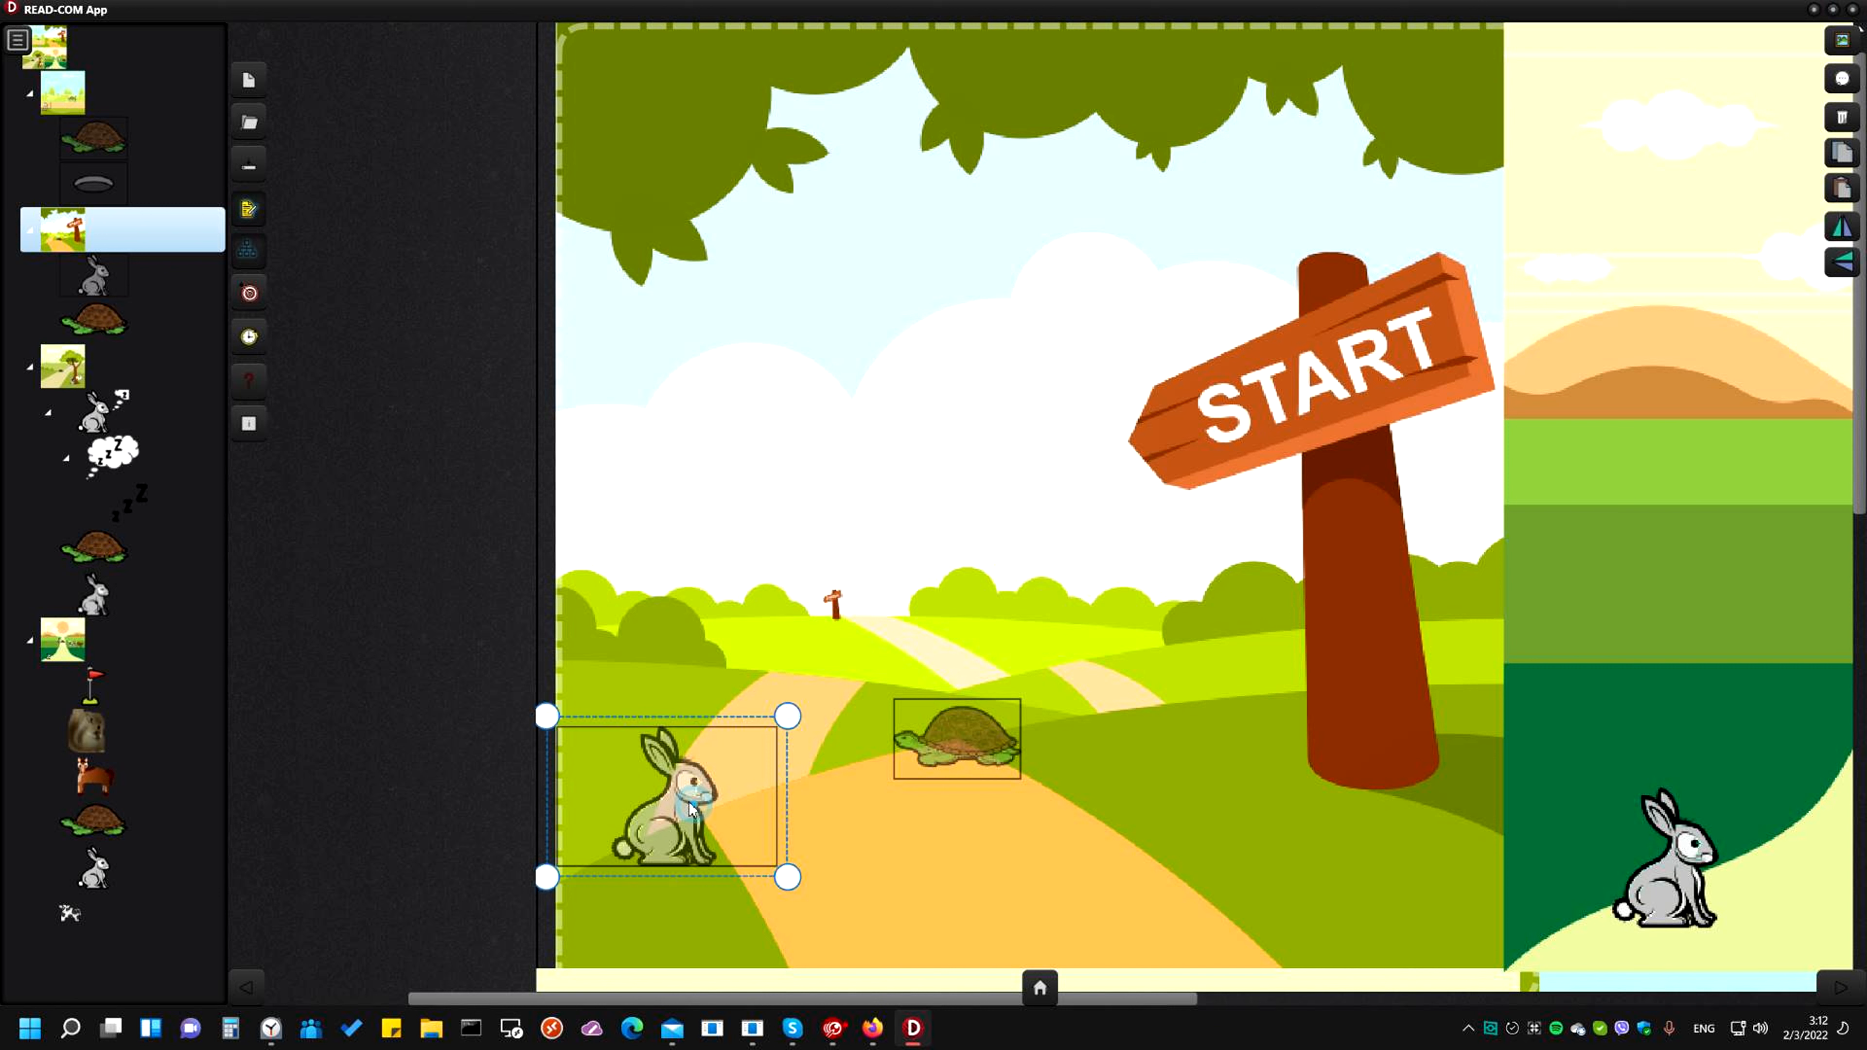
pyautogui.moveTo(690, 801); pyautogui.dragTo(912, 765)
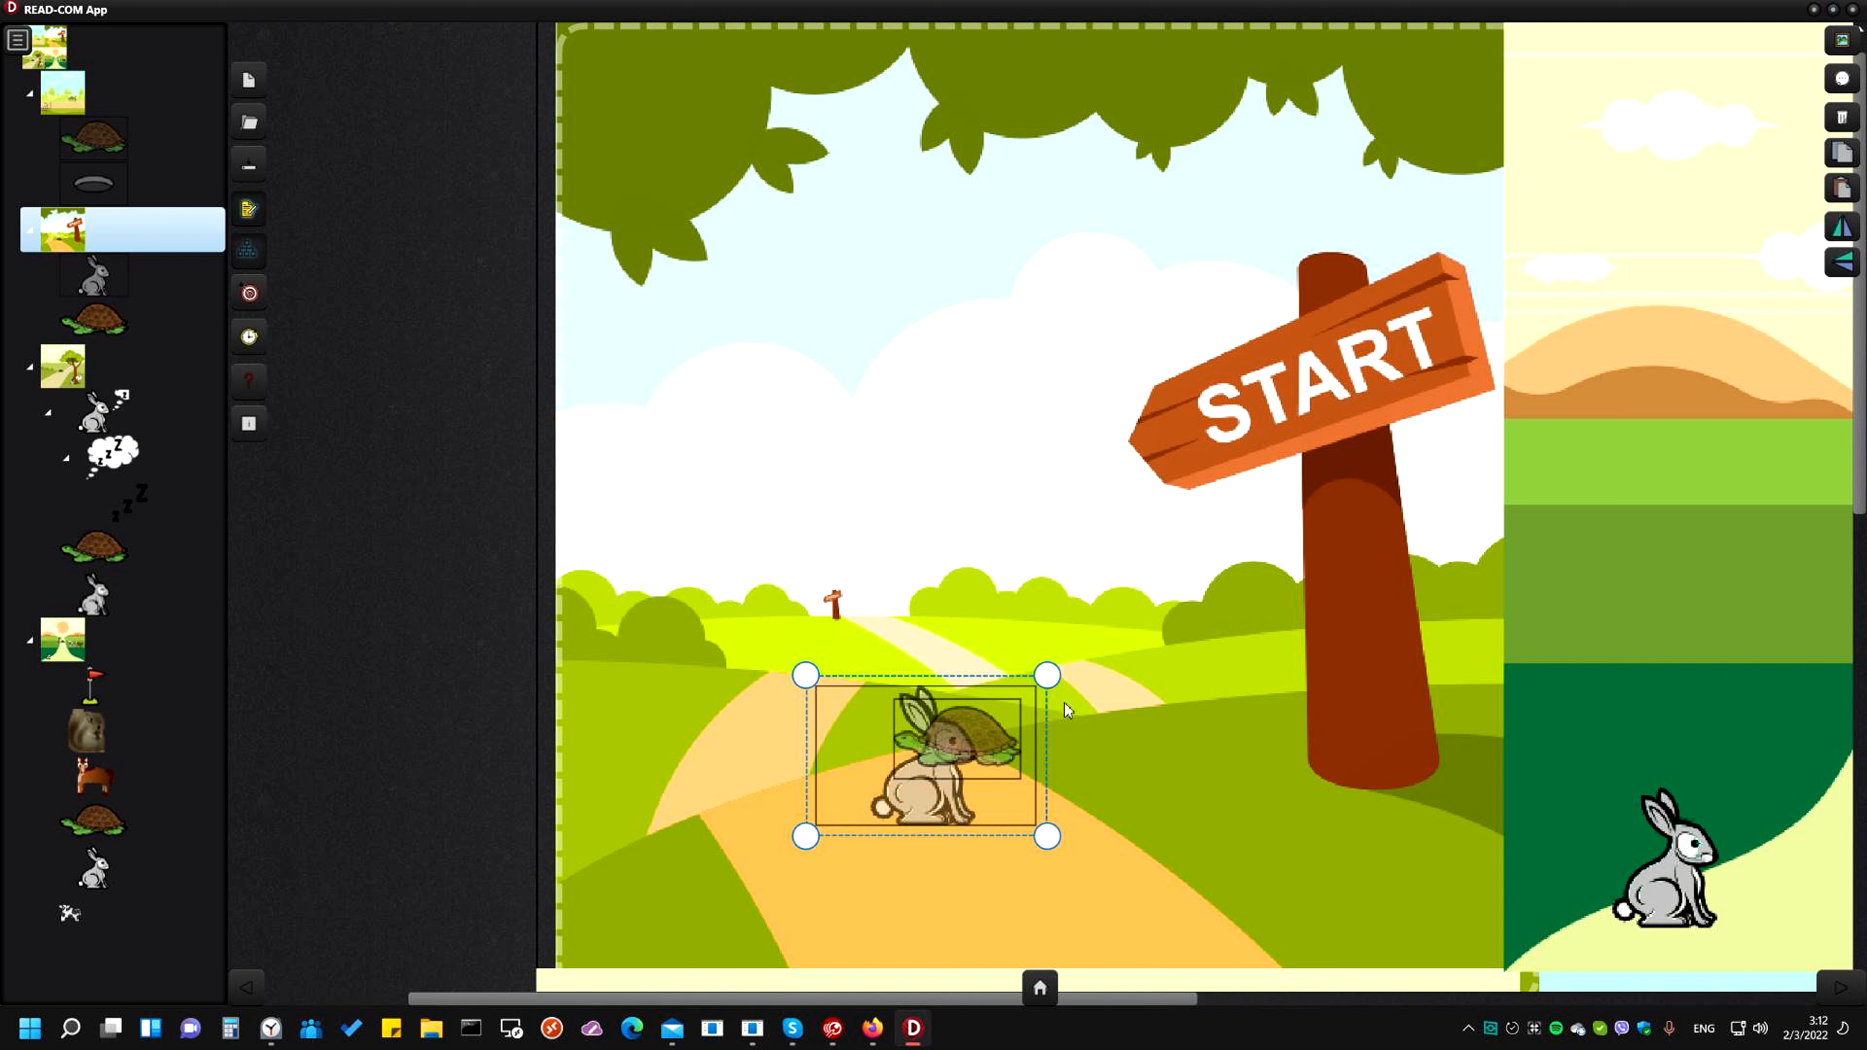
# Bring the rabbit in front of the overlapping tortoise in the START scene and leave edit mode
pyautogui.doubleClick(936, 782)
pyautogui.doubleClick(980, 739)
pyautogui.click(980, 742)
pyautogui.click(962, 749)
pyautogui.click(953, 760)
pyautogui.click(953, 762)
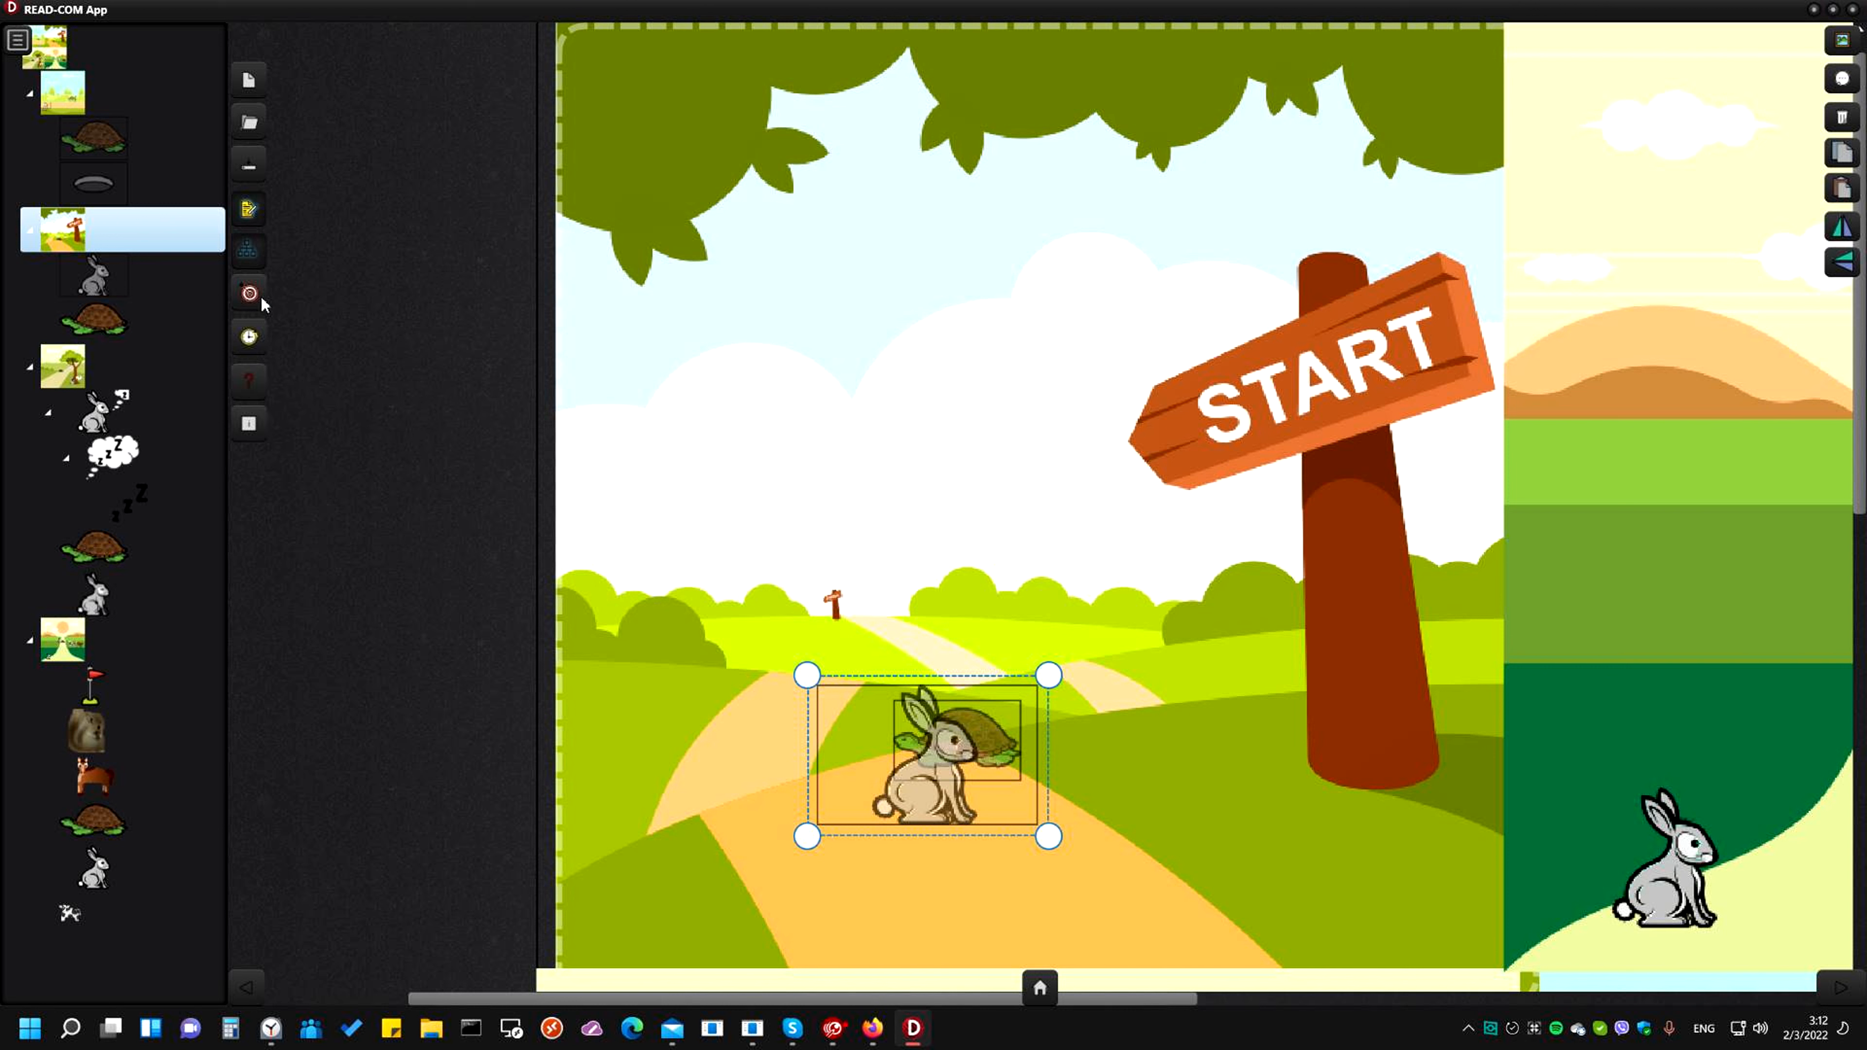
pyautogui.click(246, 215)
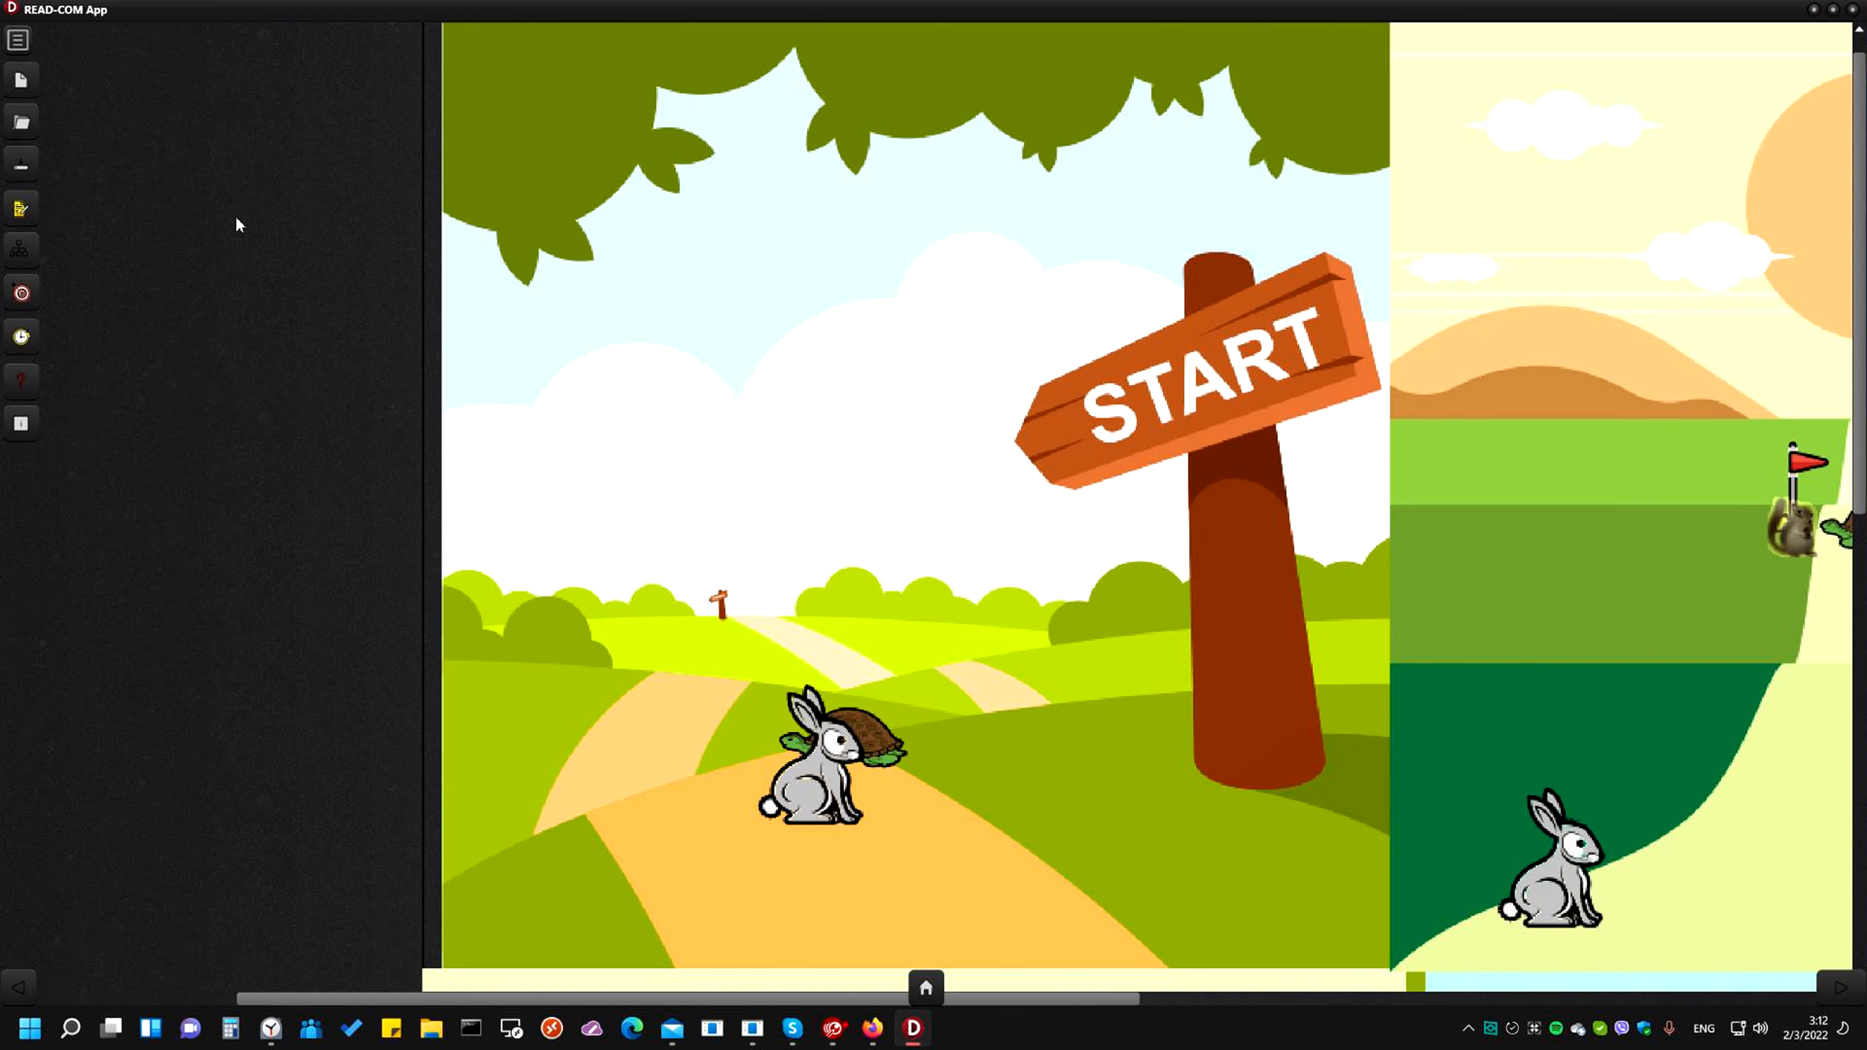
# Re-enter edit mode, bring the tortoise in front of the rabbit, and leave edit mode again
pyautogui.click(21, 208)
pyautogui.click(824, 749)
pyautogui.click(856, 751)
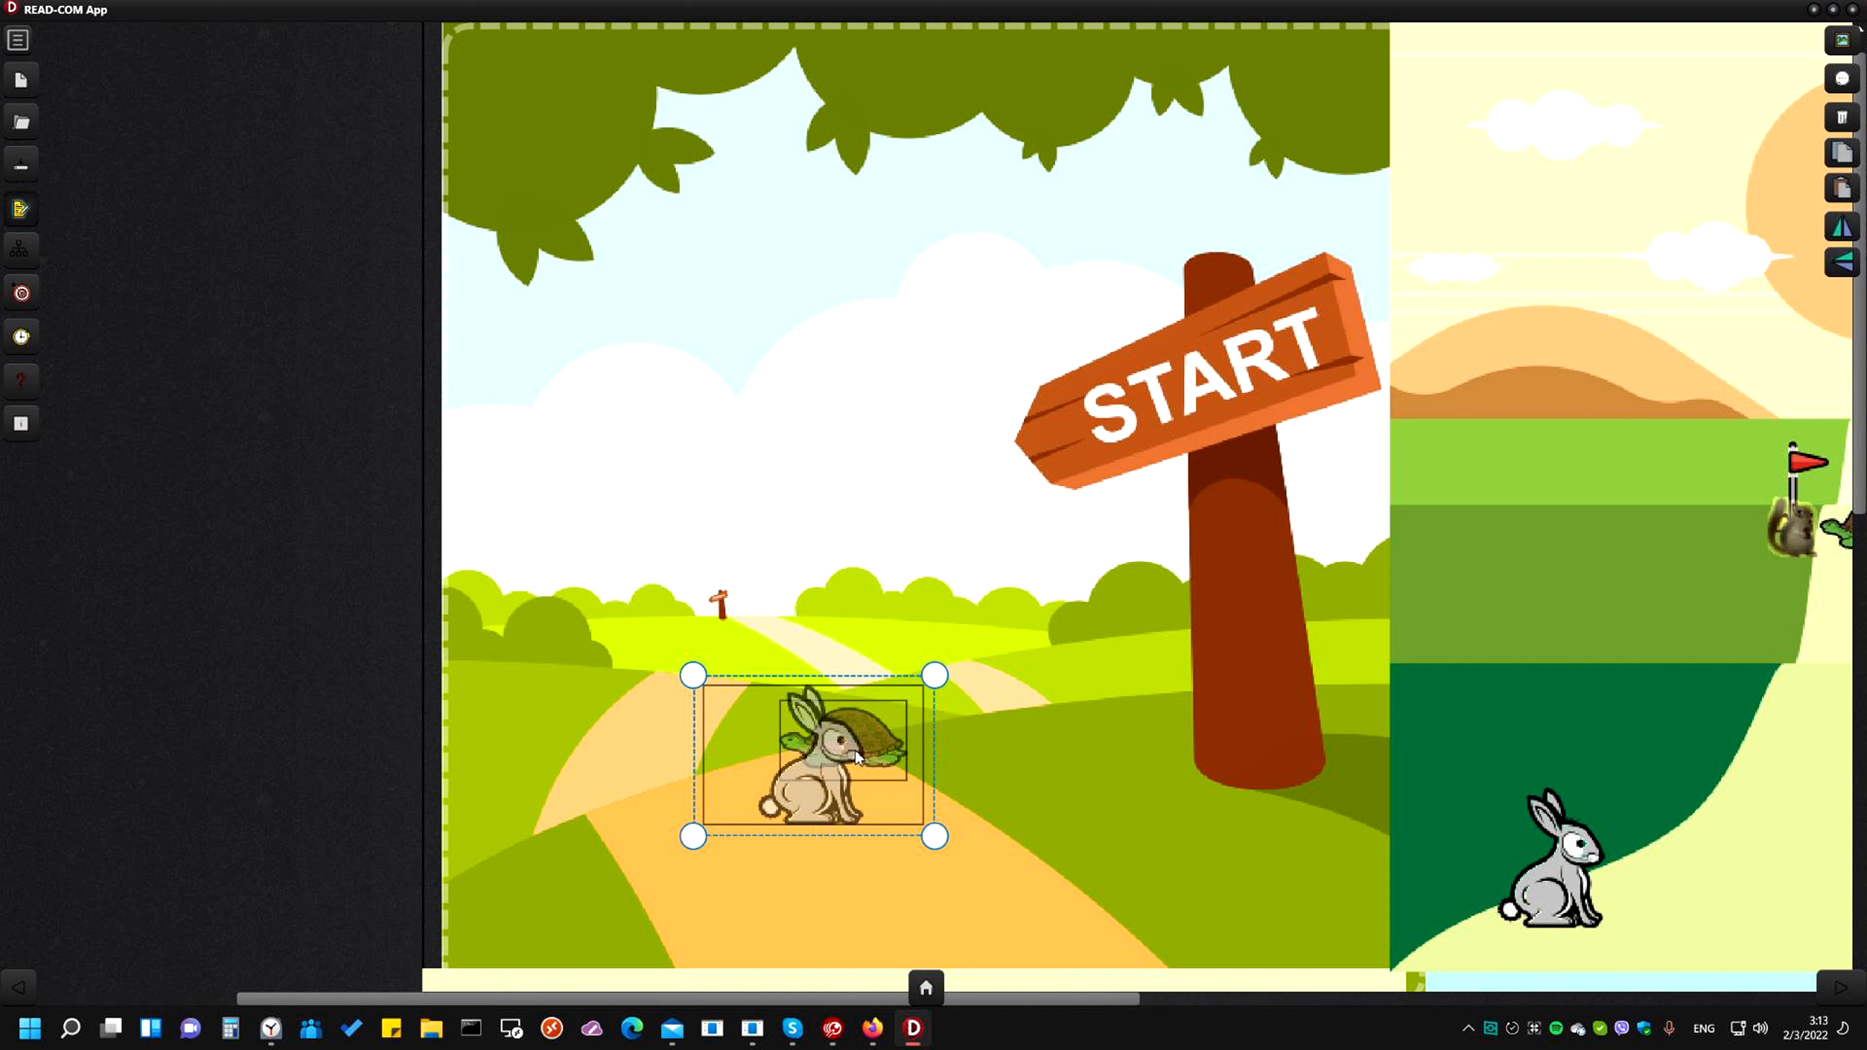
pyautogui.click(19, 210)
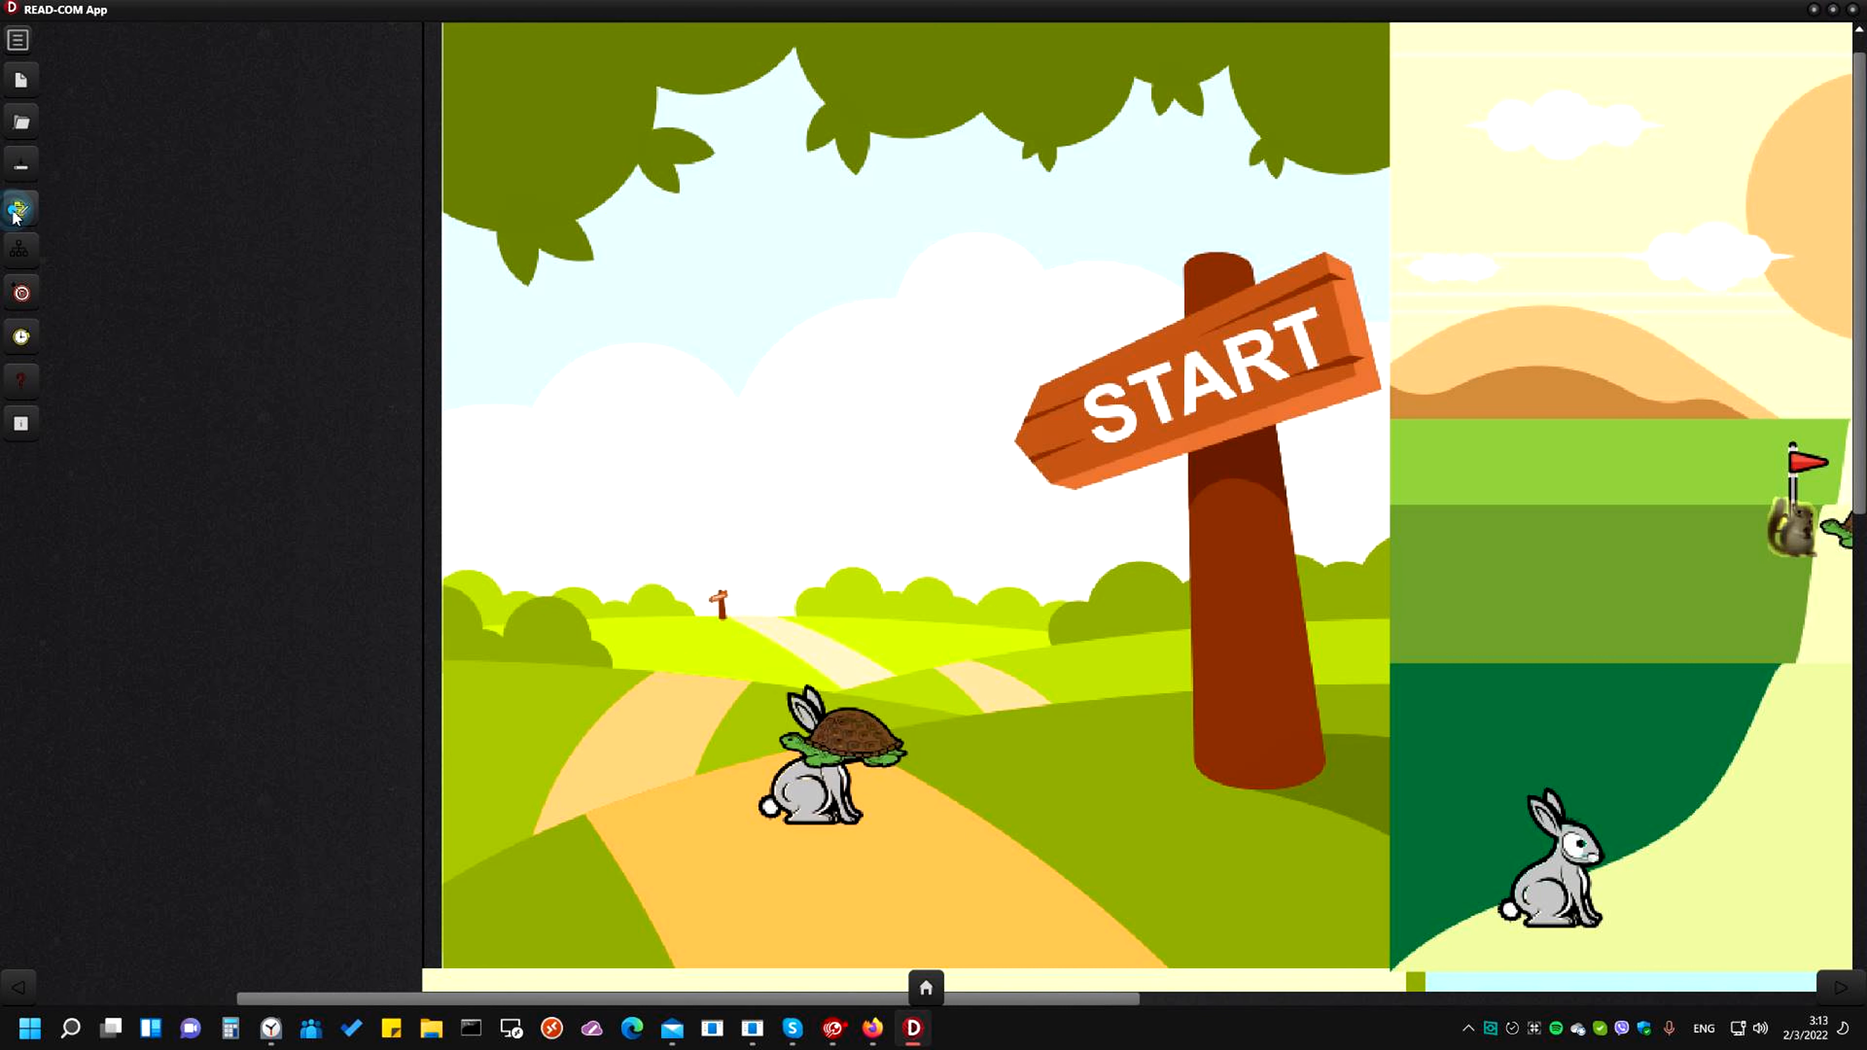
# Turn edit mode back on and delete the START scene, followed by the whole root story
pyautogui.click(19, 210)
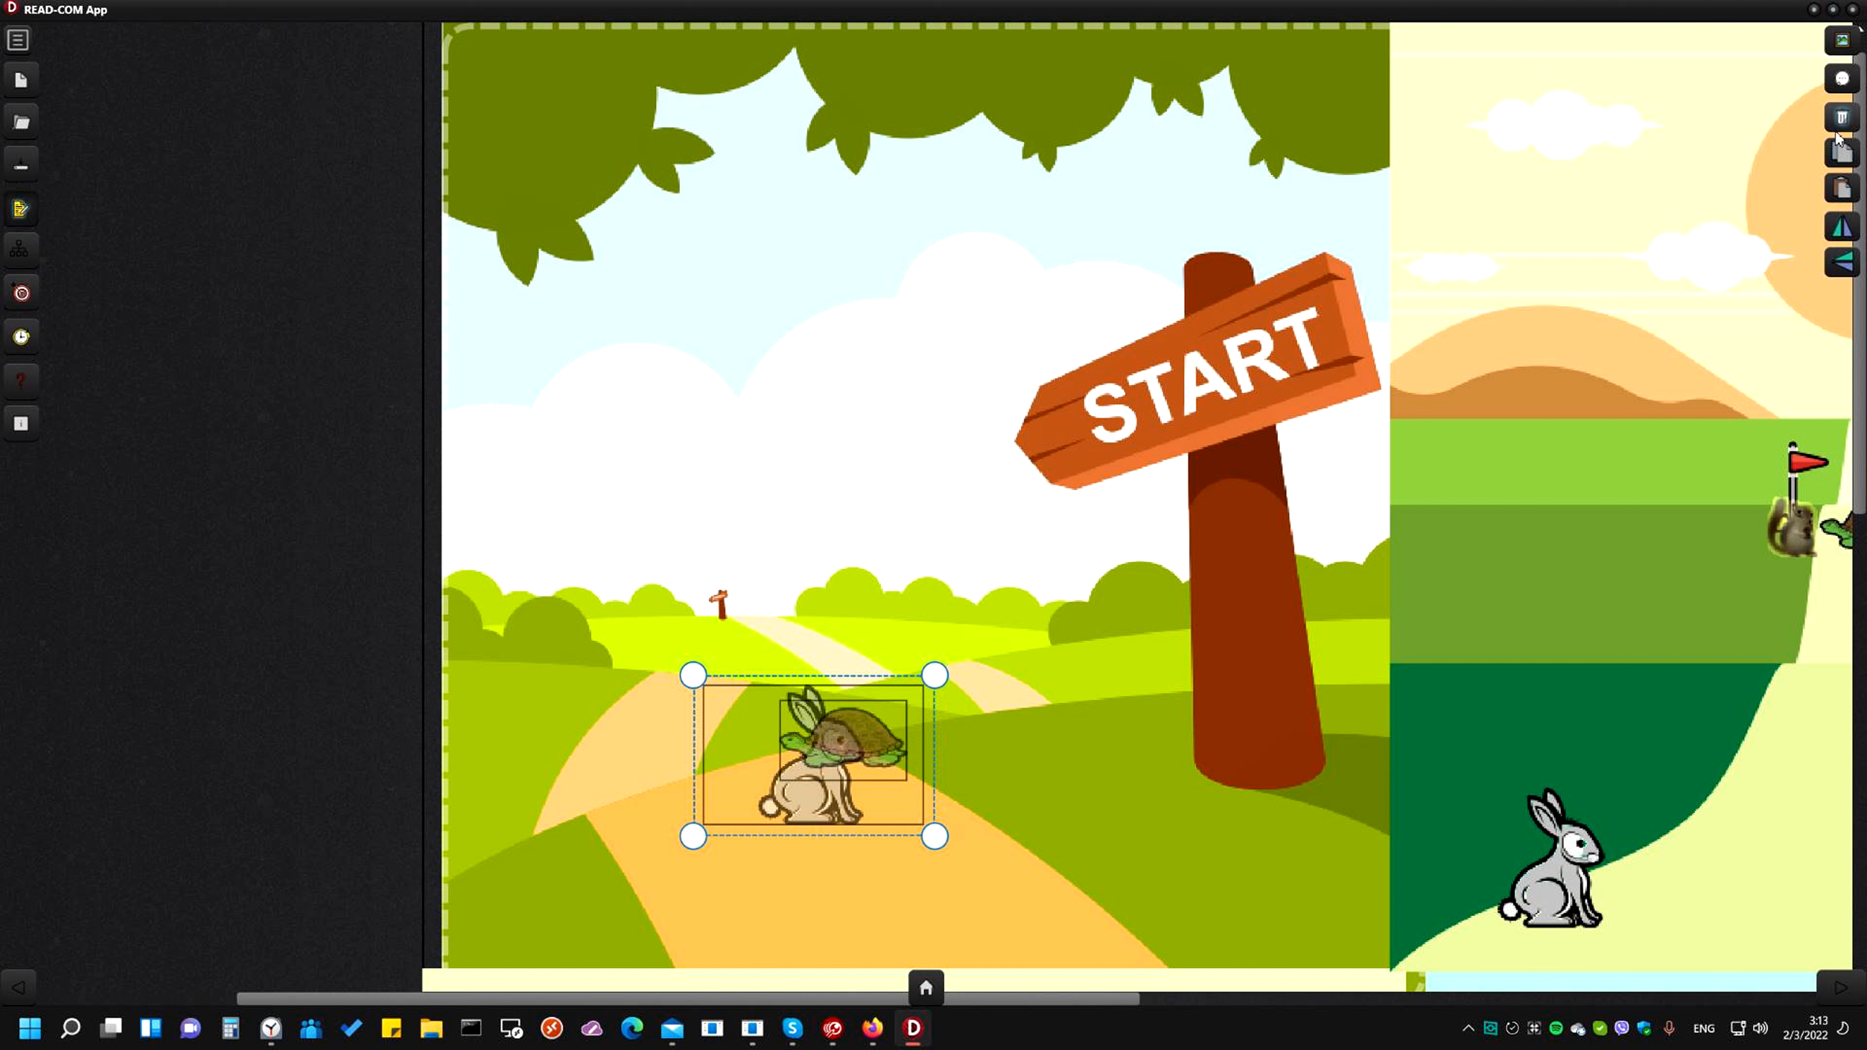
pyautogui.click(1841, 153)
pyautogui.click(1846, 154)
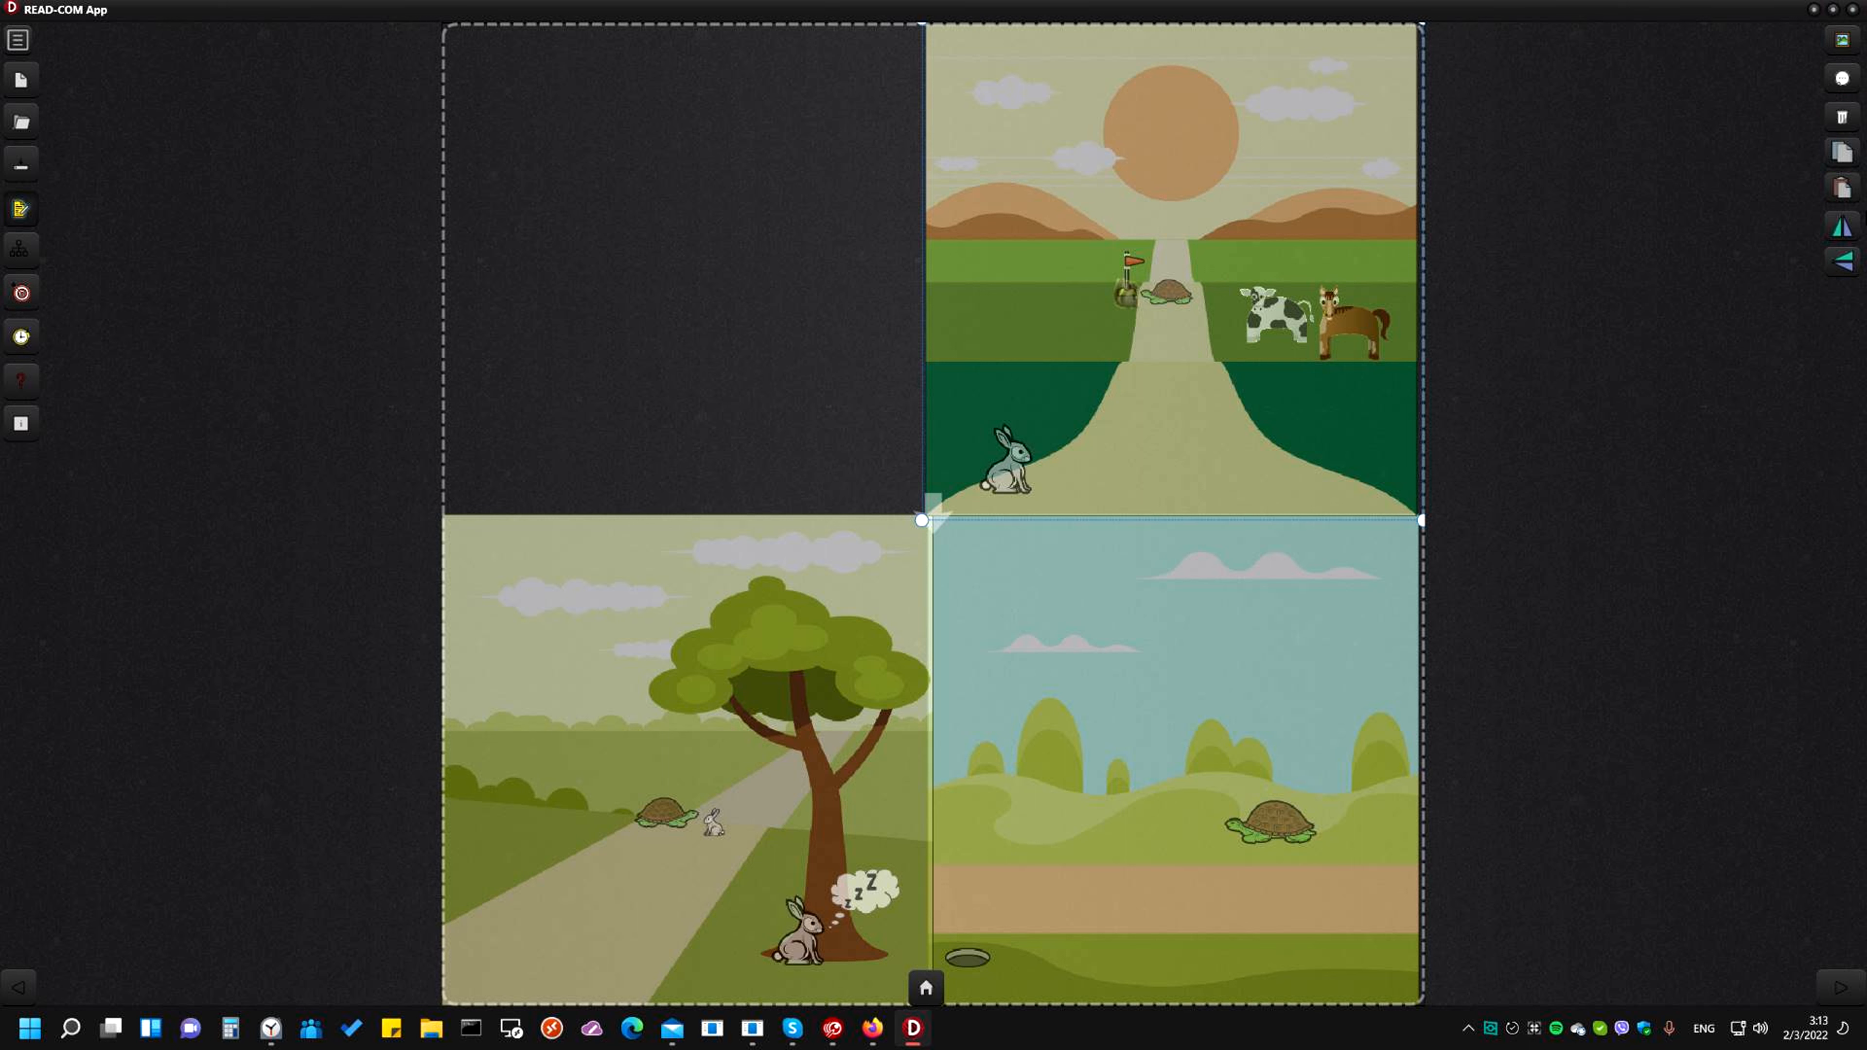
pyautogui.click(1853, 124)
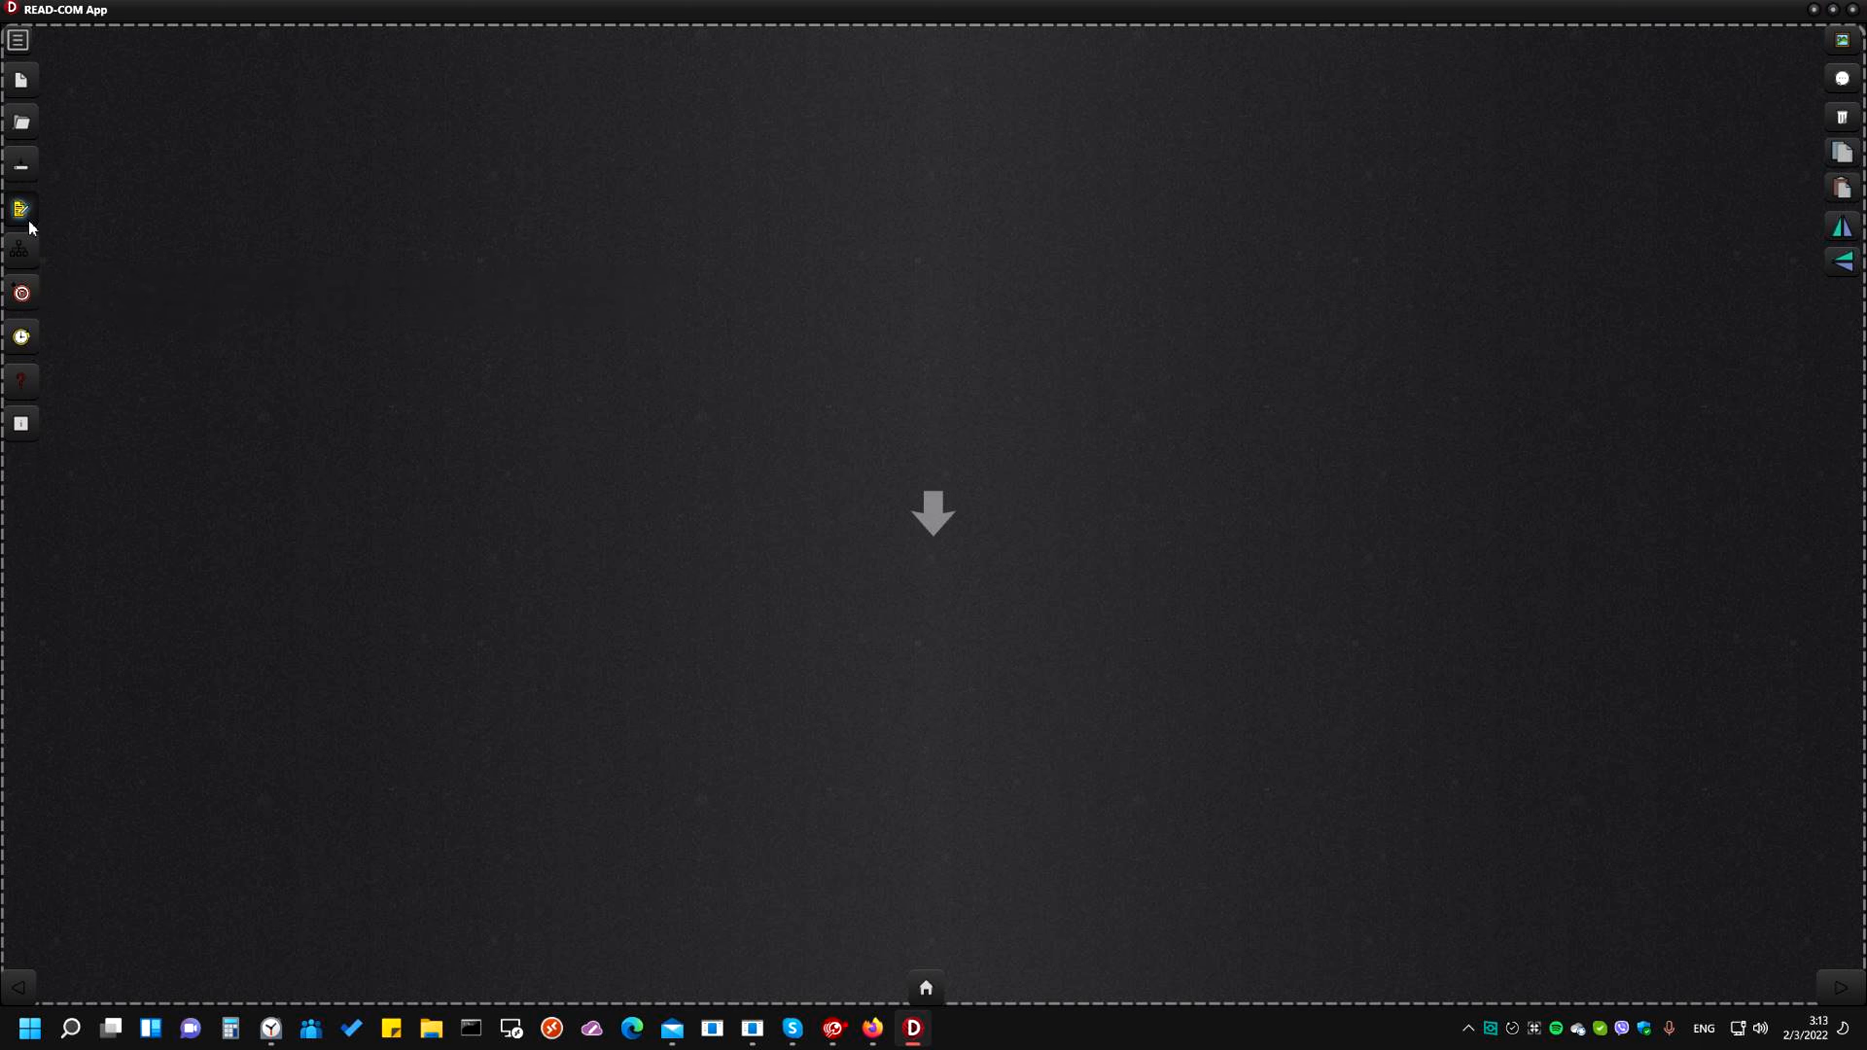
# Show the story structure and load The Tortoise and the Hare.readcom into the empty story
pyautogui.click(22, 251)
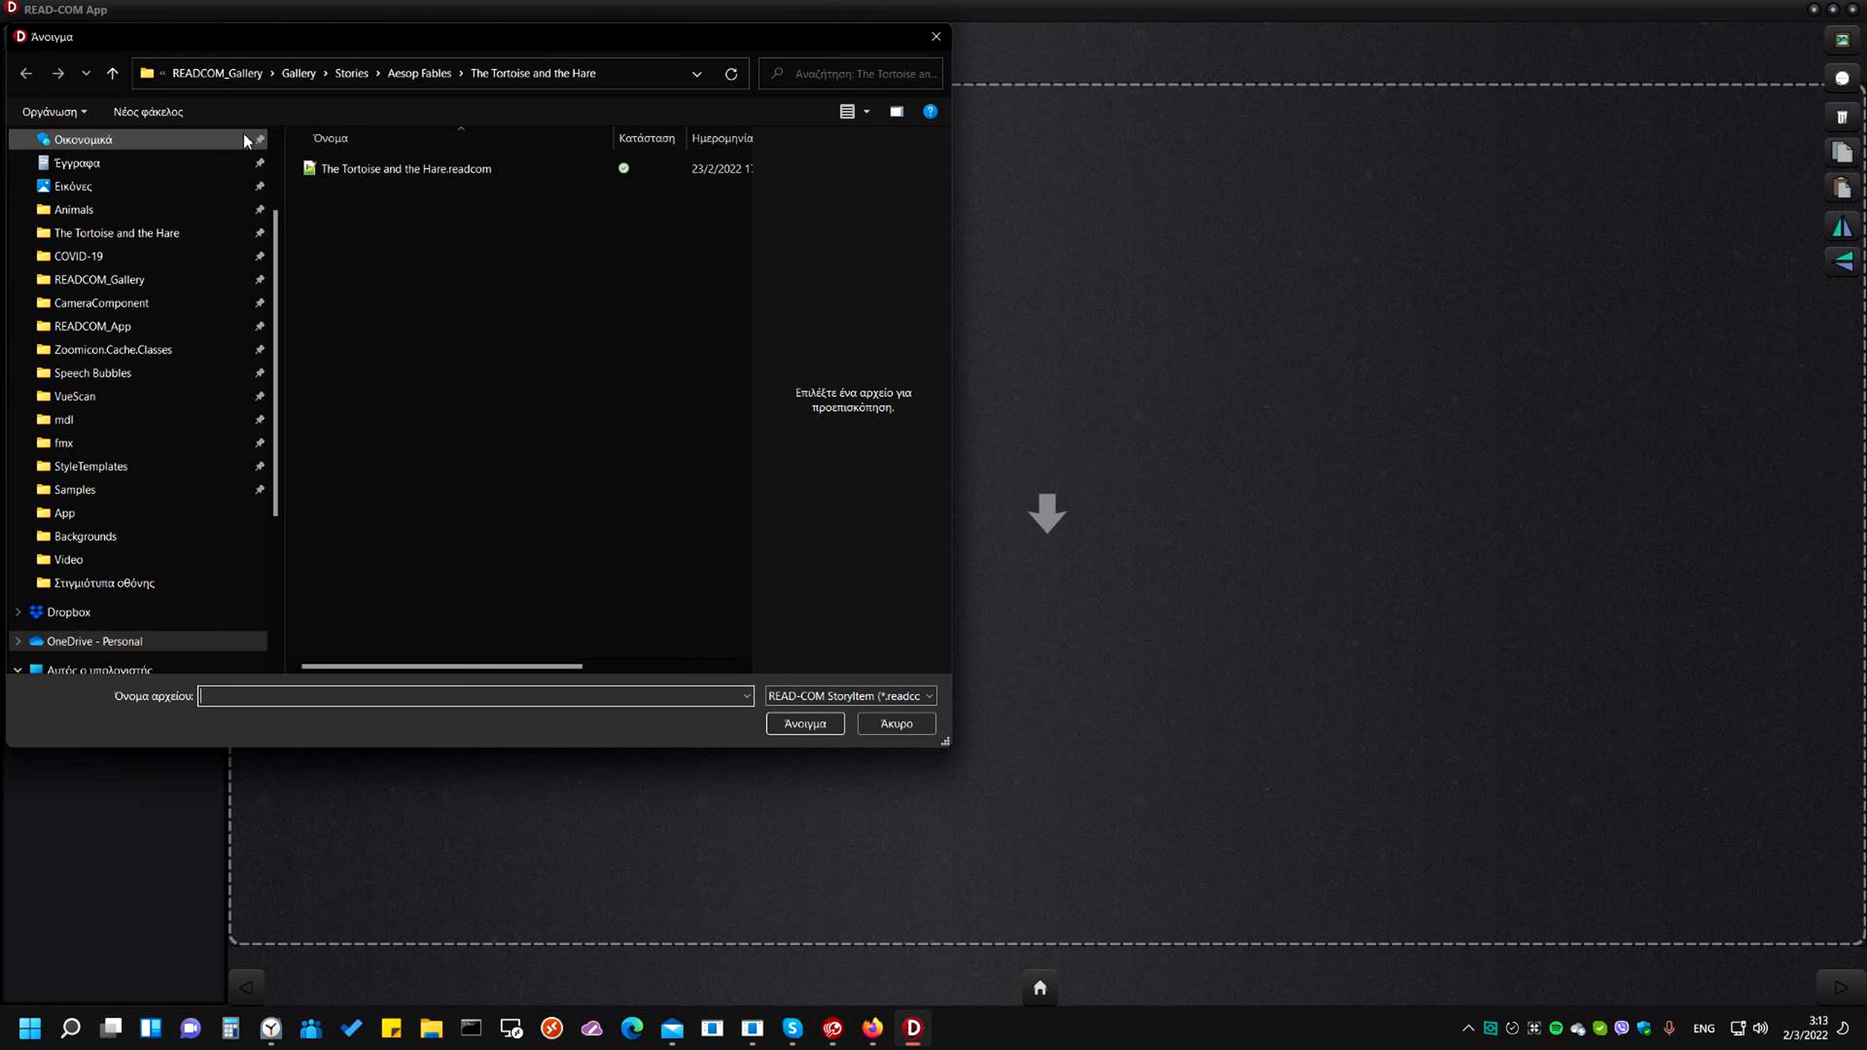
pyautogui.click(373, 172)
pyautogui.click(373, 172)
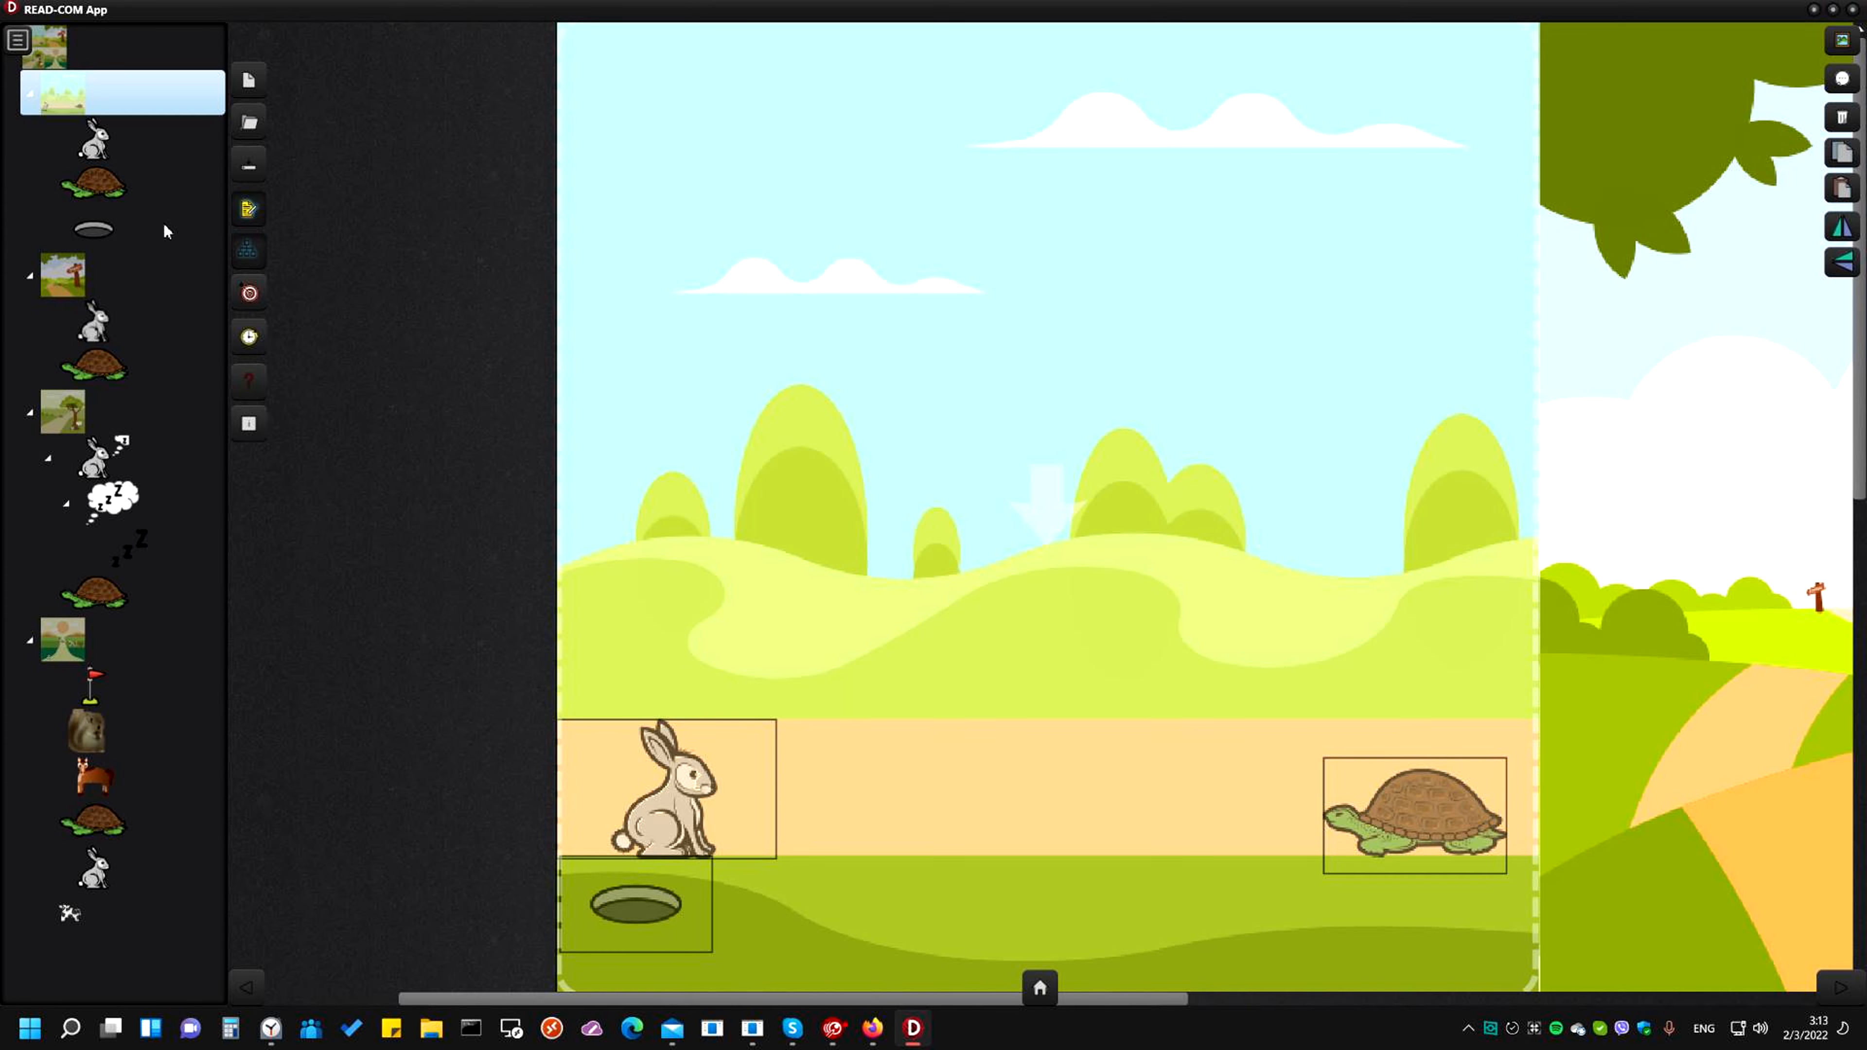
# Delete the hole from the hills scene, then the hills scene itself and the tree scene
pyautogui.click(96, 230)
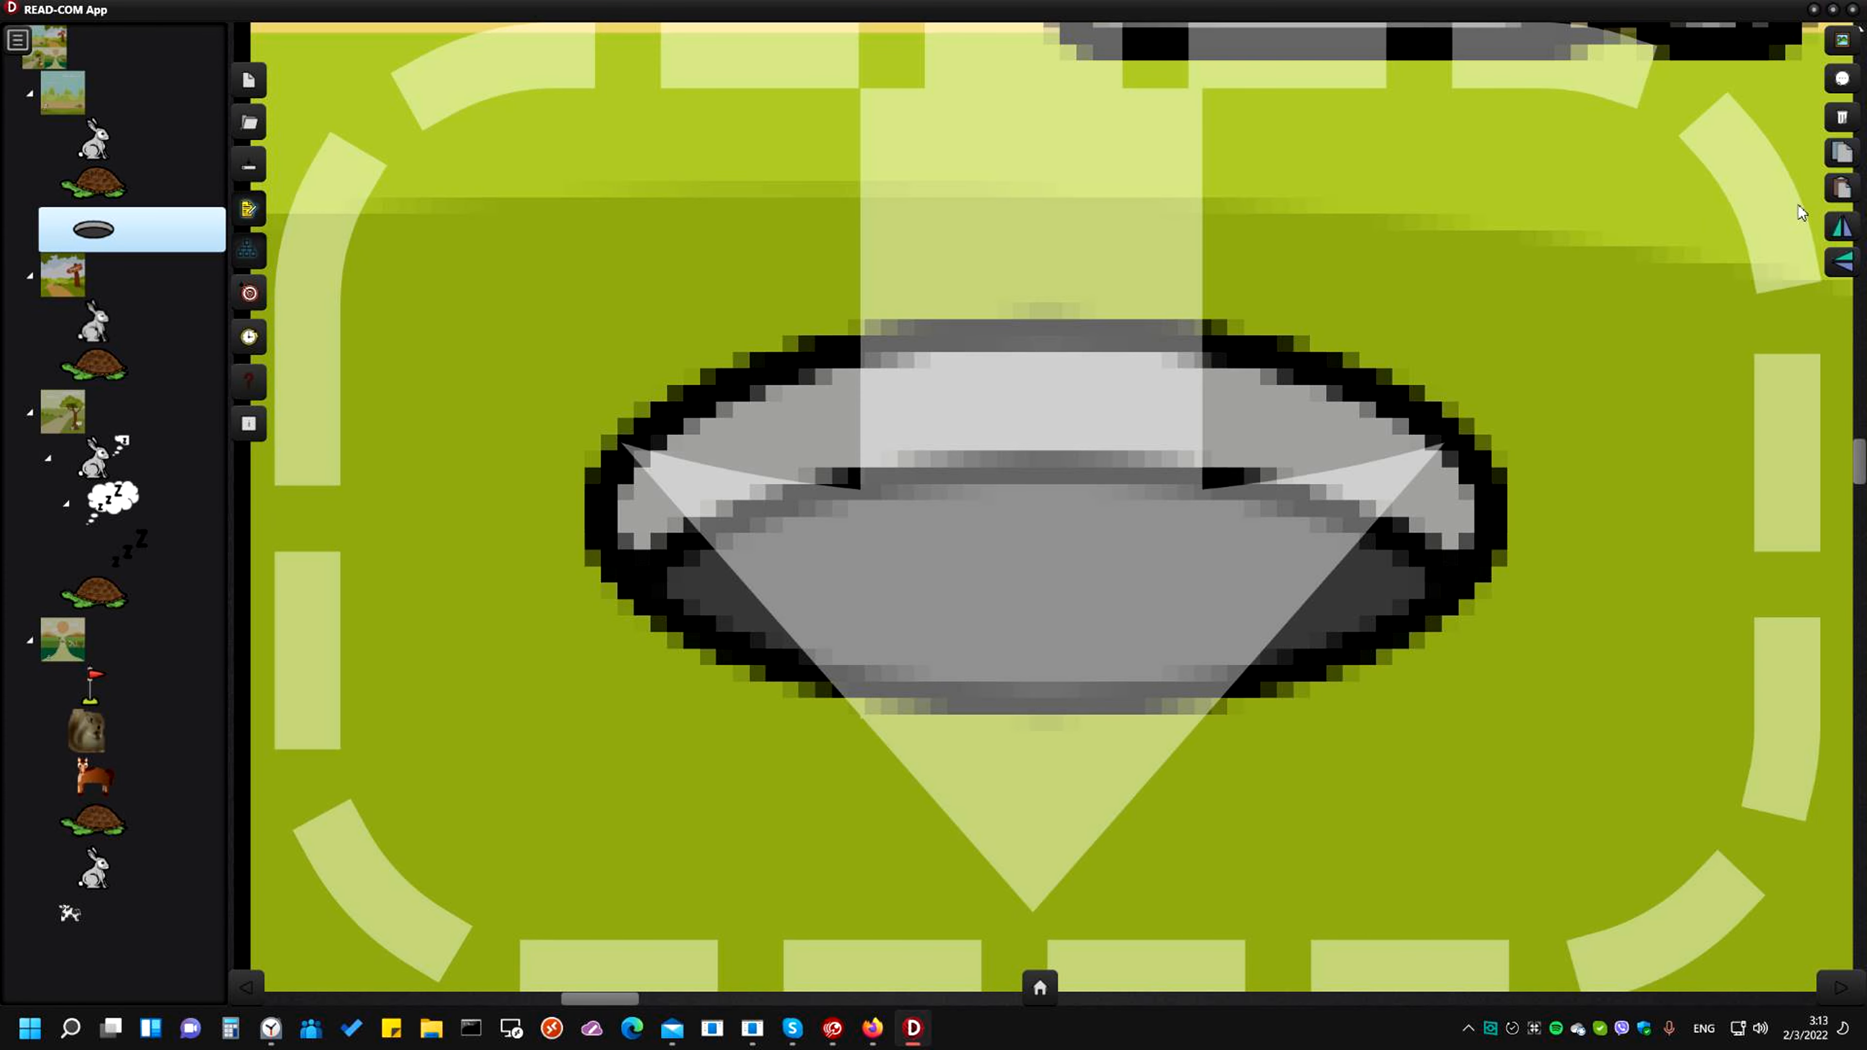
pyautogui.click(1843, 124)
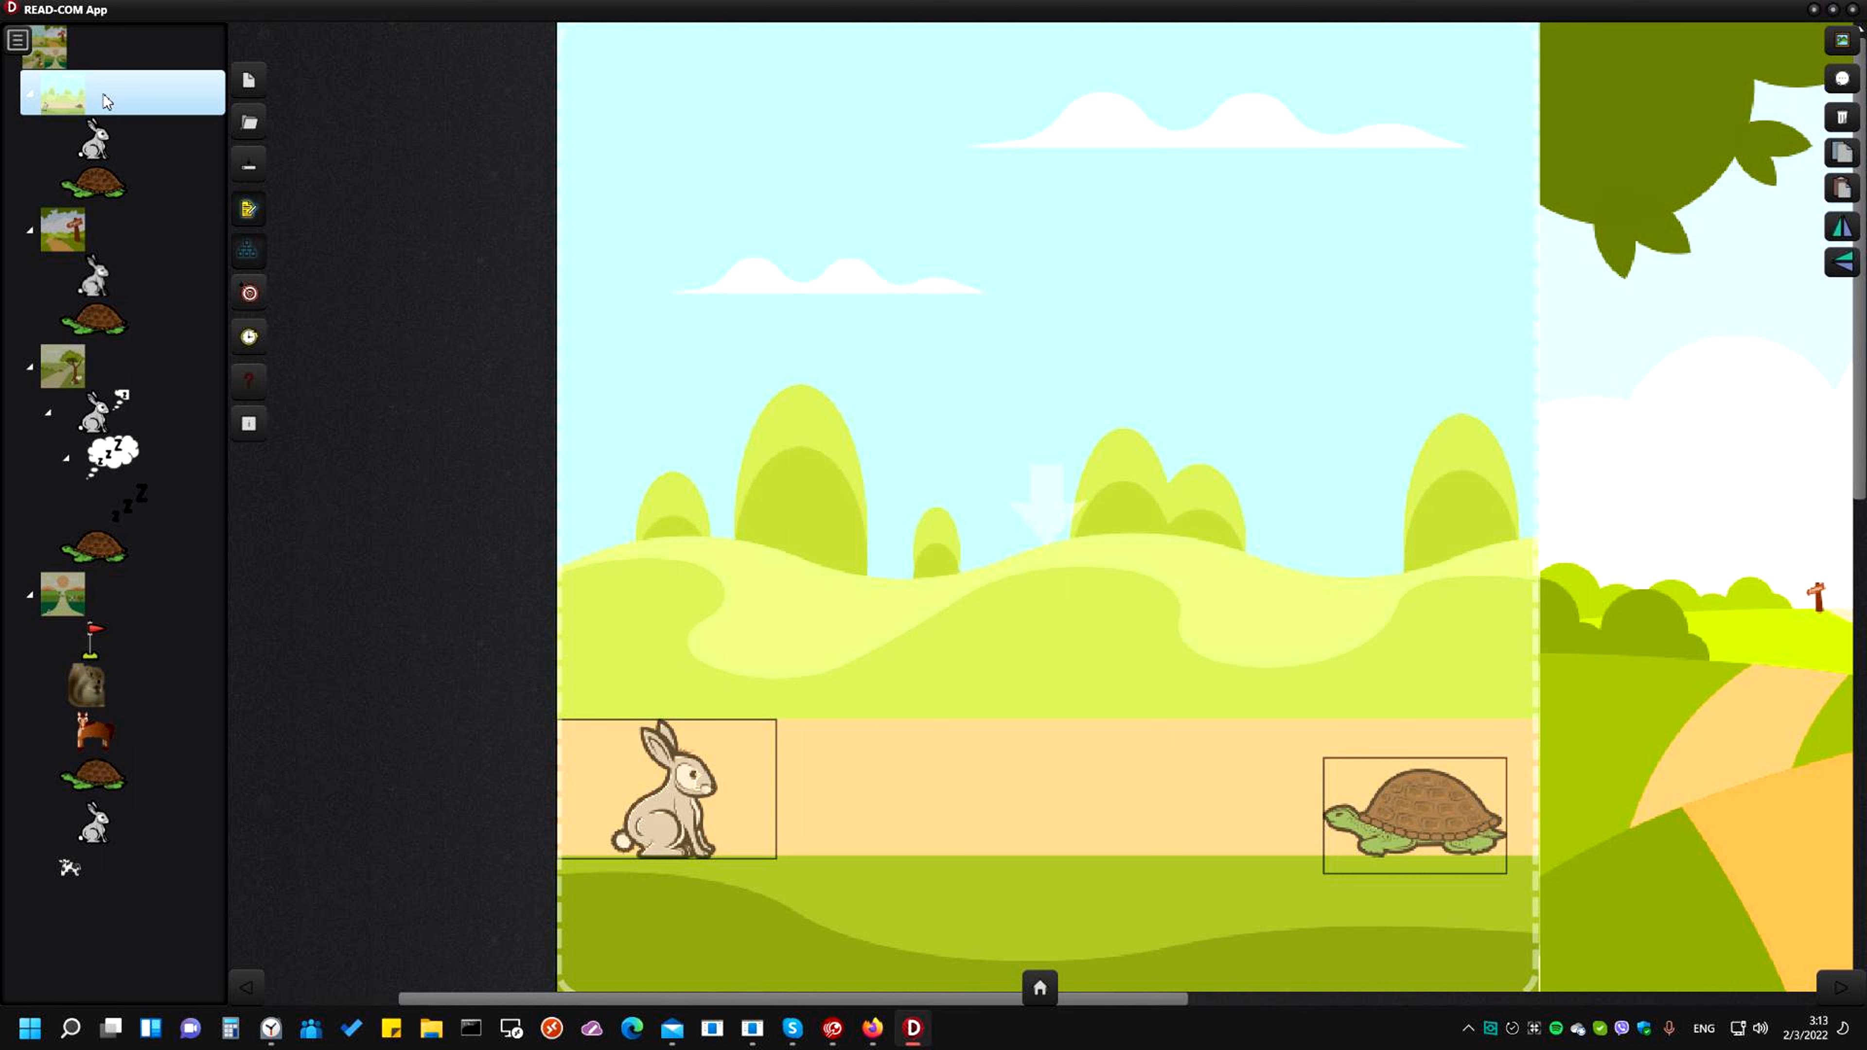
pyautogui.click(1839, 119)
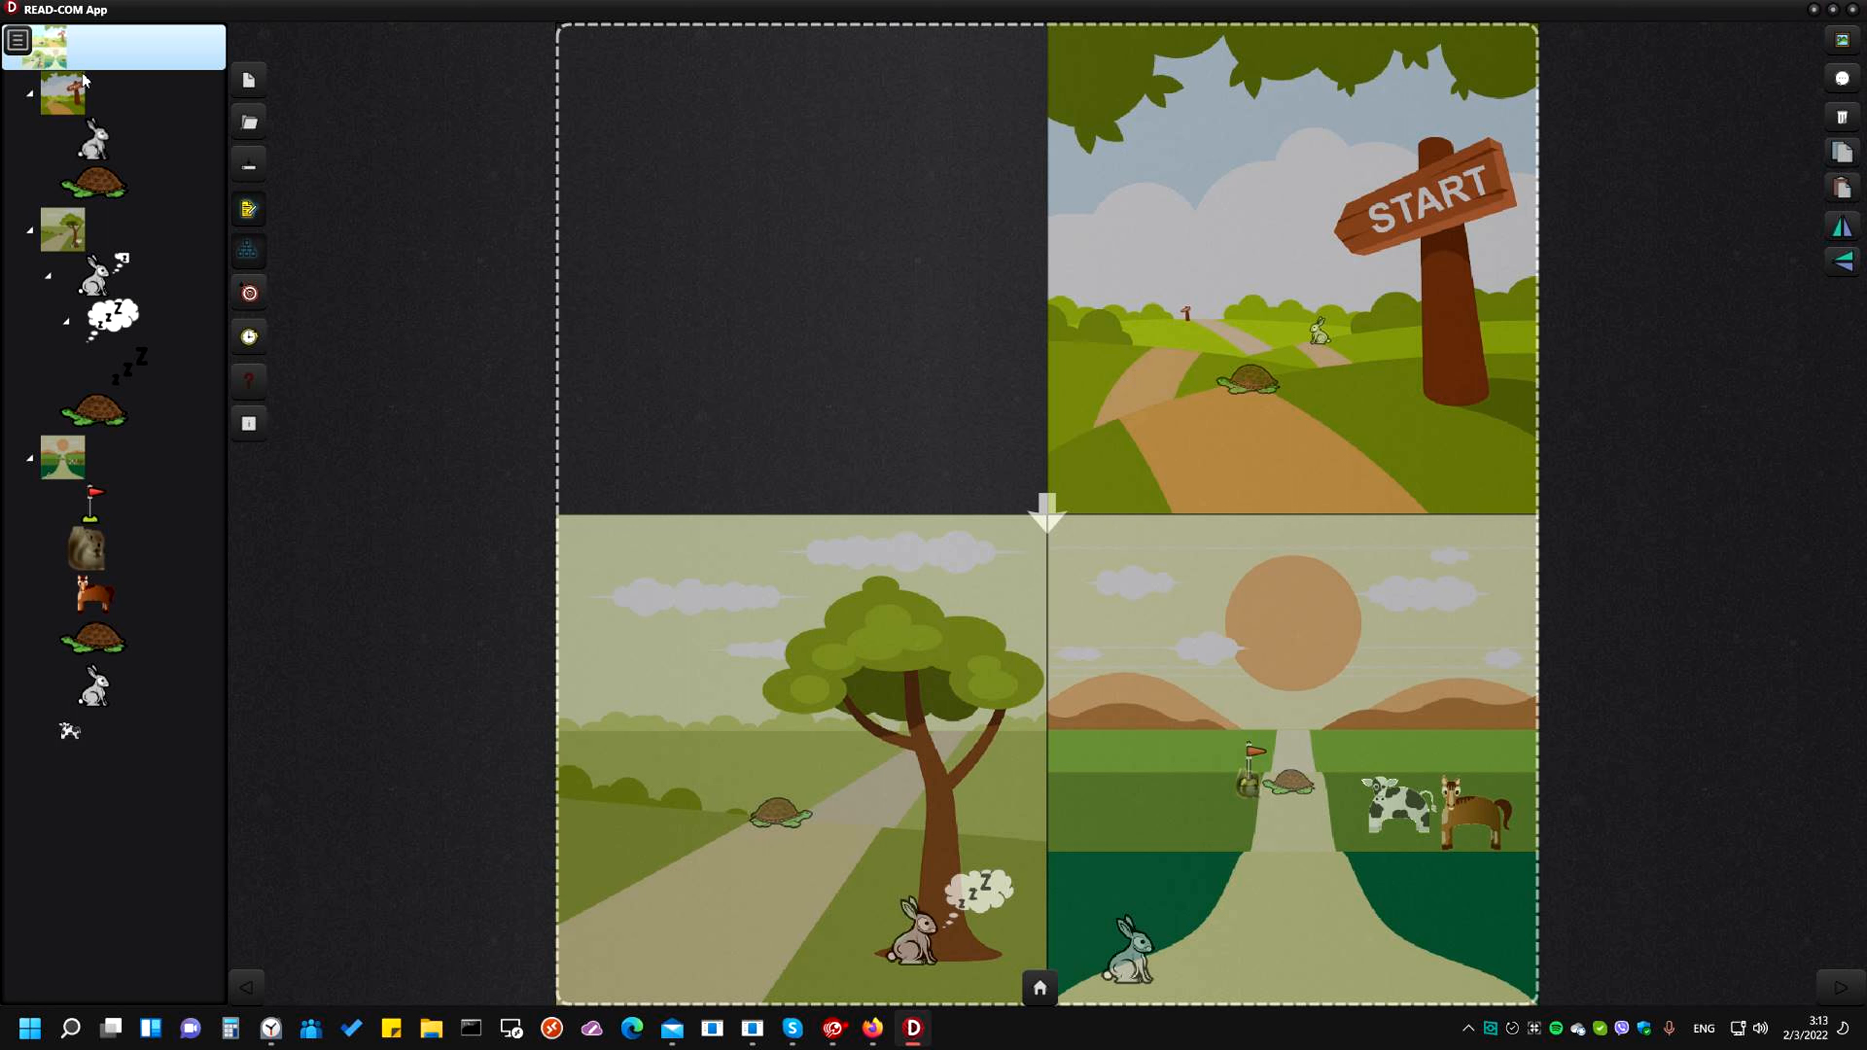
pyautogui.click(77, 237)
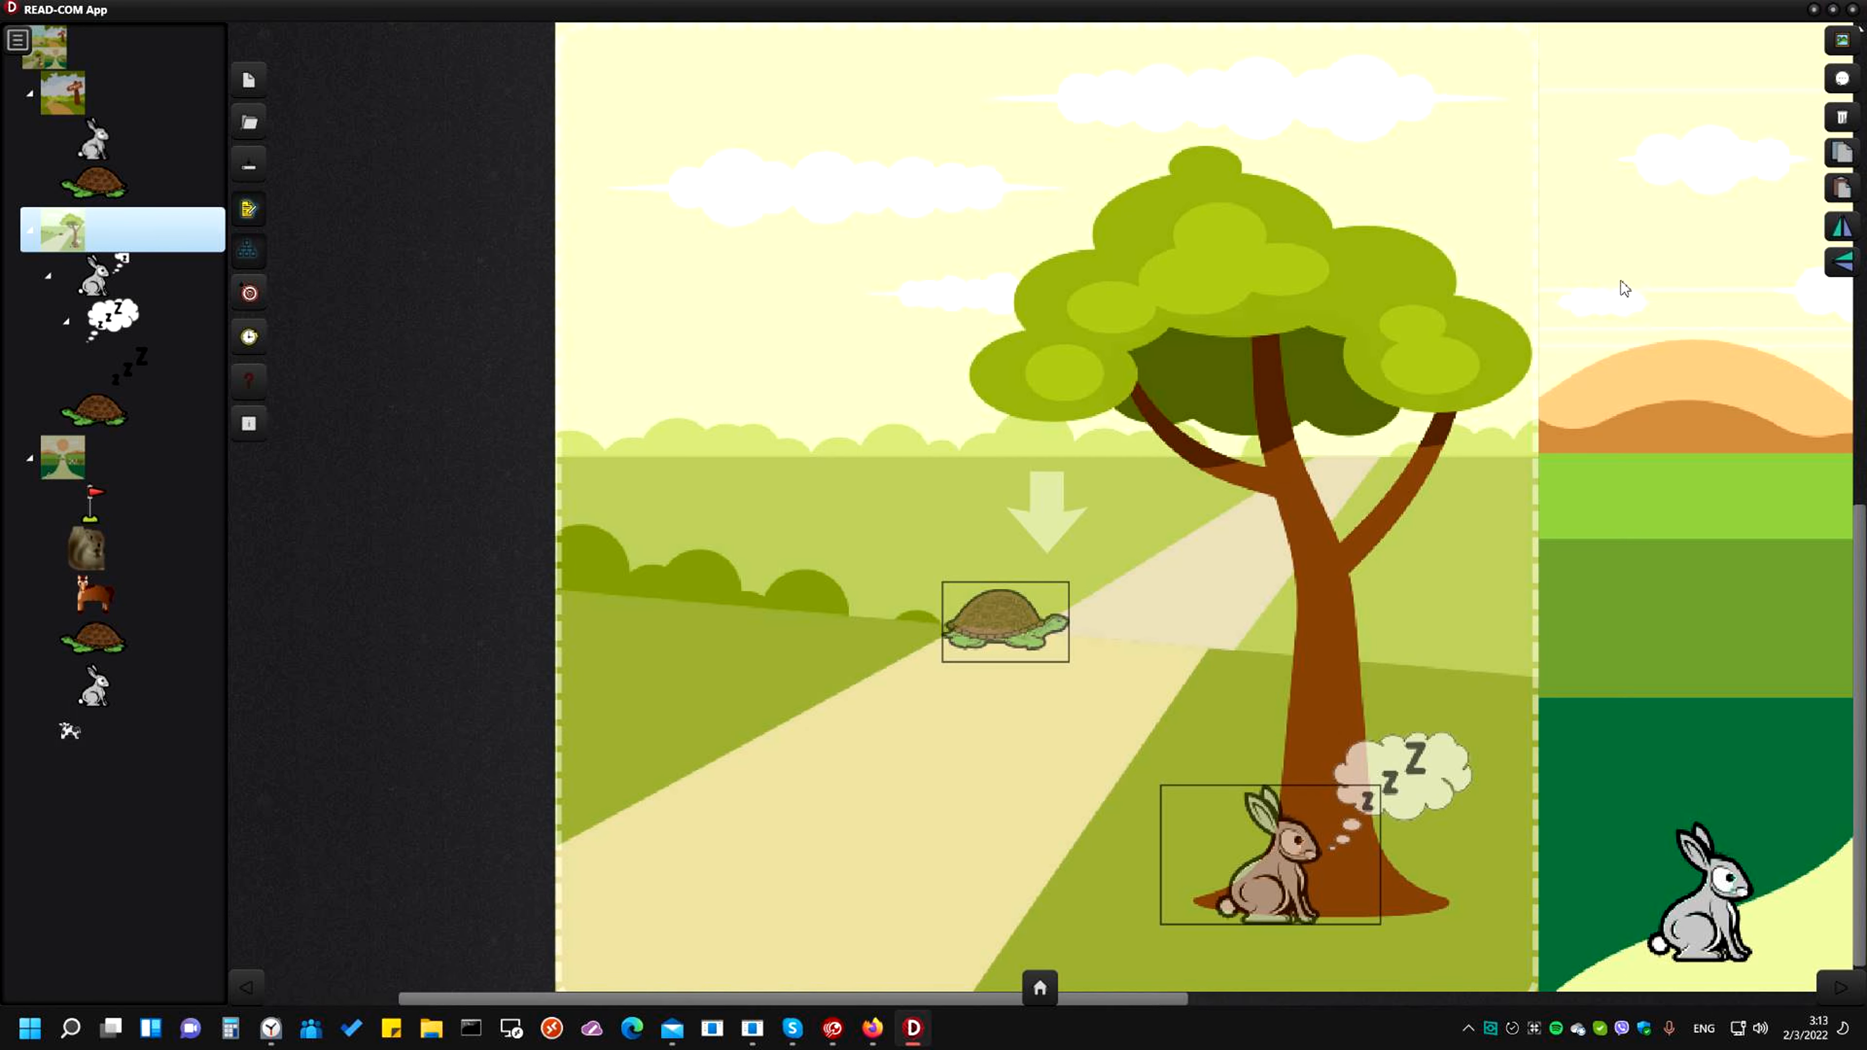
pyautogui.click(1843, 118)
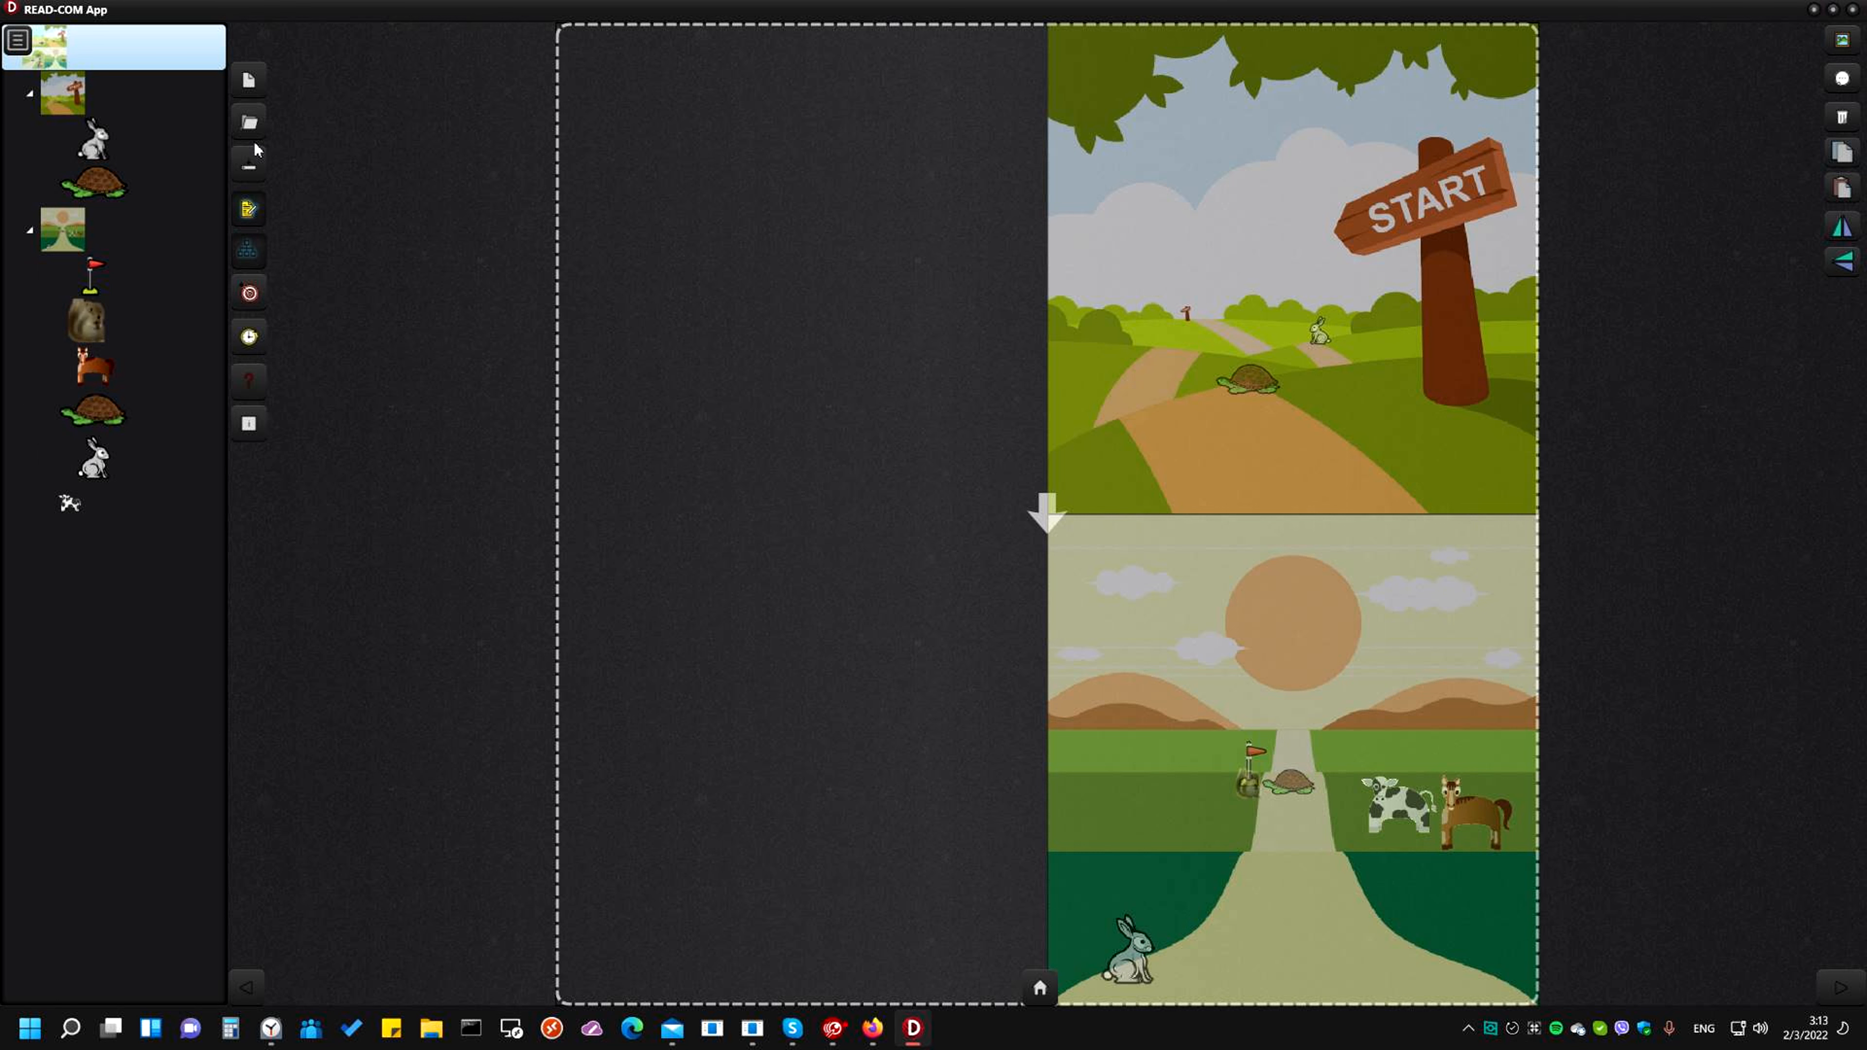
# Reload The Tortoise and the Hare.readcom to replace the edited story
pyautogui.click(250, 122)
pyautogui.doubleClick(417, 175)
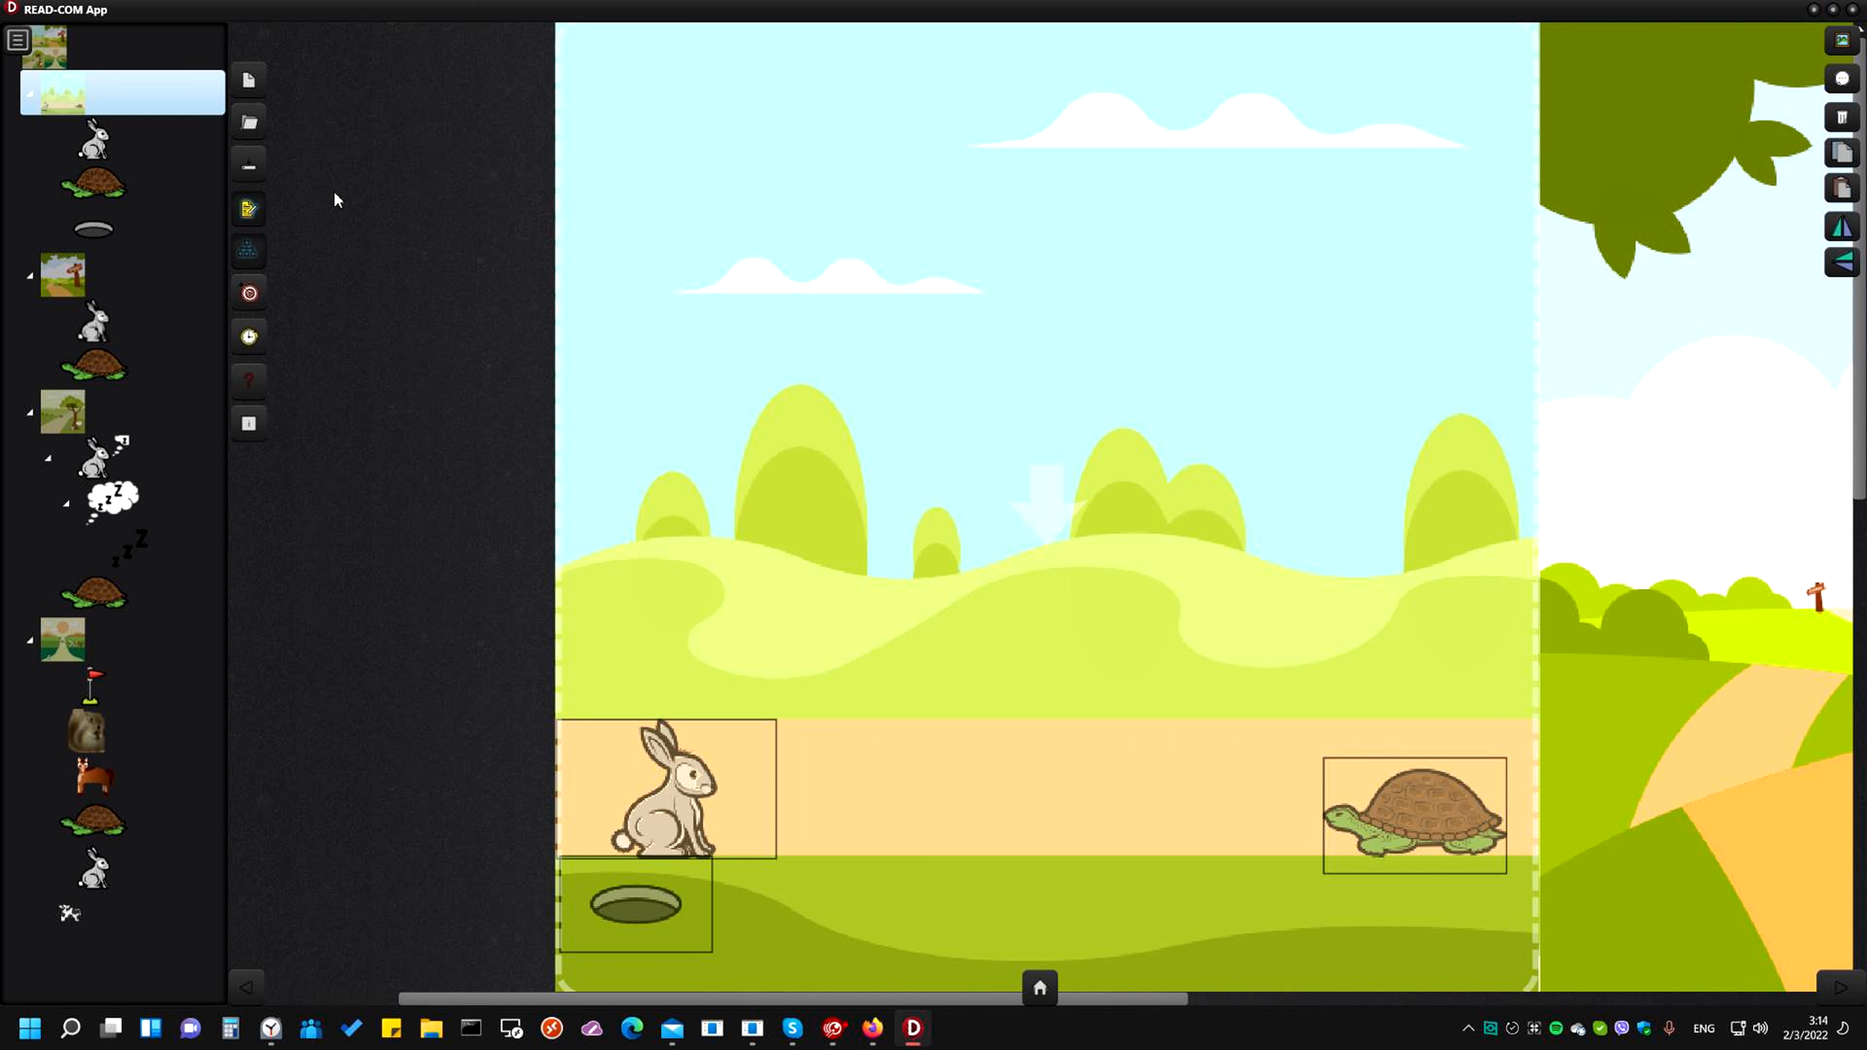
# Try to save the story as The Tortoise and the Hare.readcom, declining to overwrite the existing file and cancelling the save
pyautogui.click(259, 166)
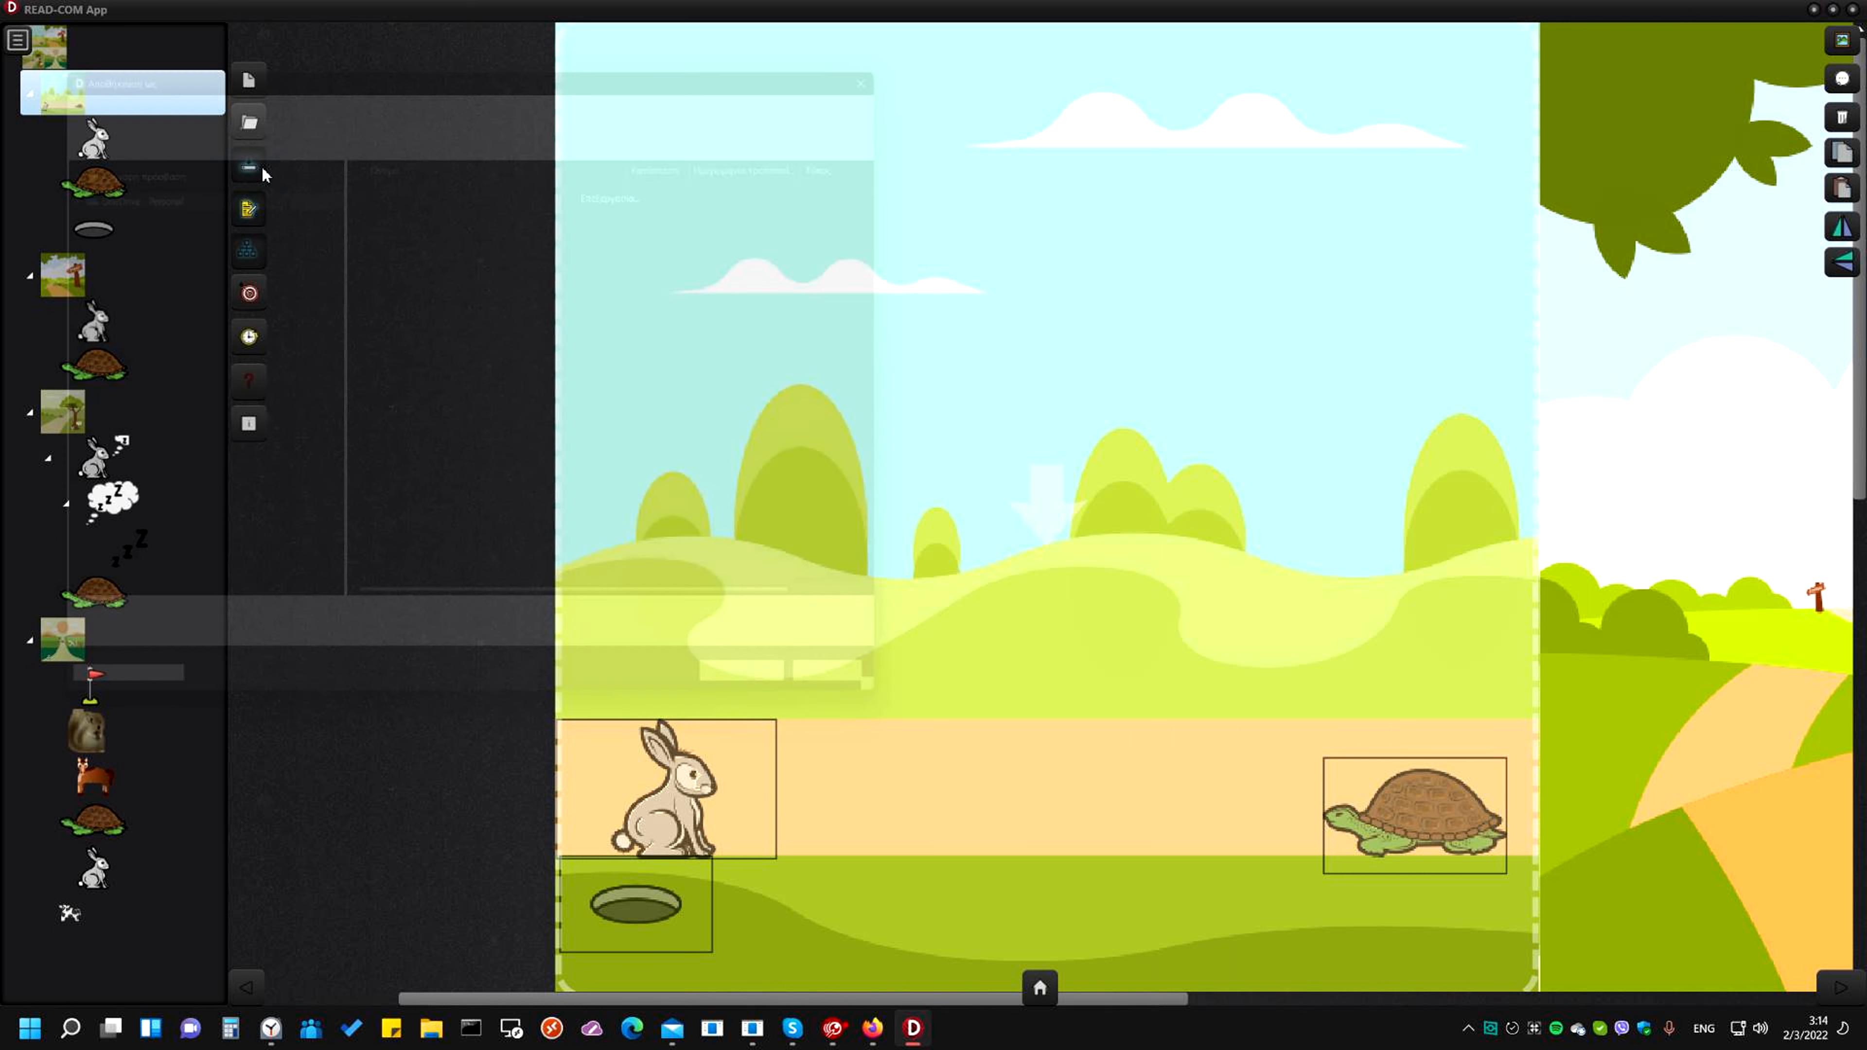
pyautogui.click(451, 175)
pyautogui.click(795, 723)
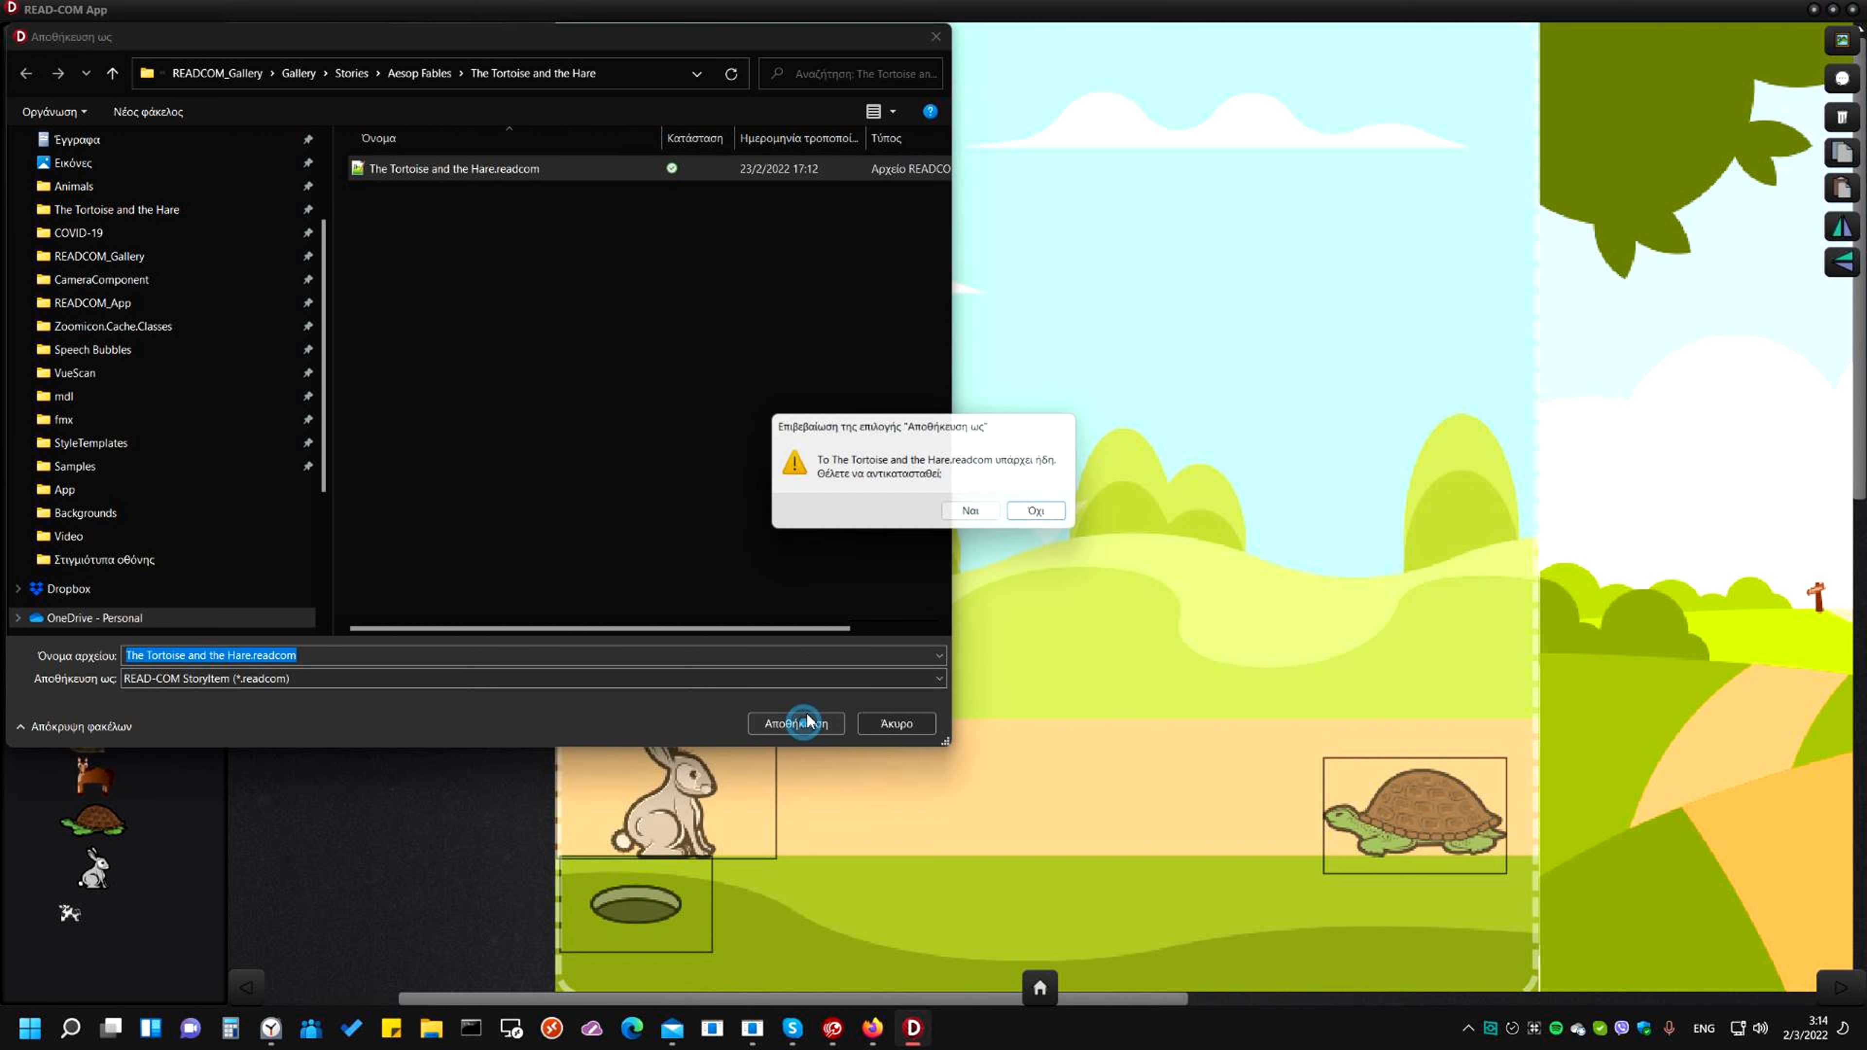
pyautogui.click(1046, 515)
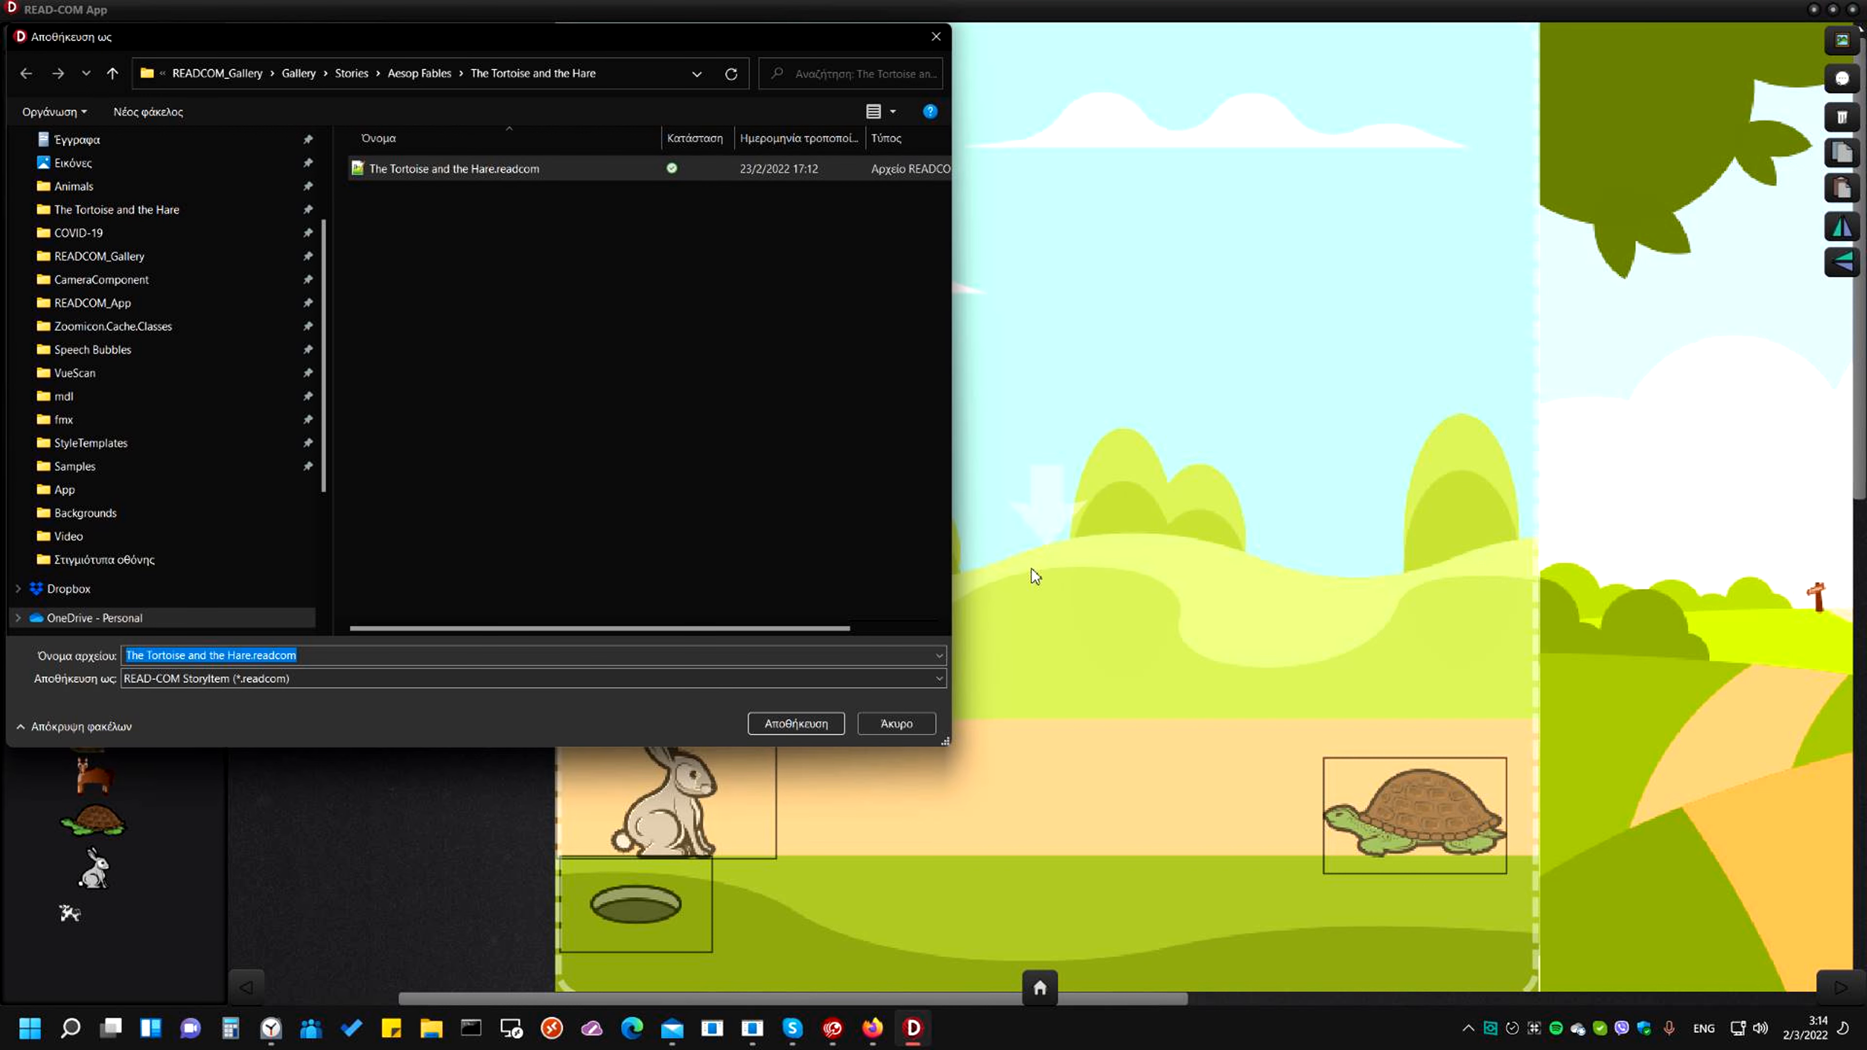
pyautogui.click(896, 728)
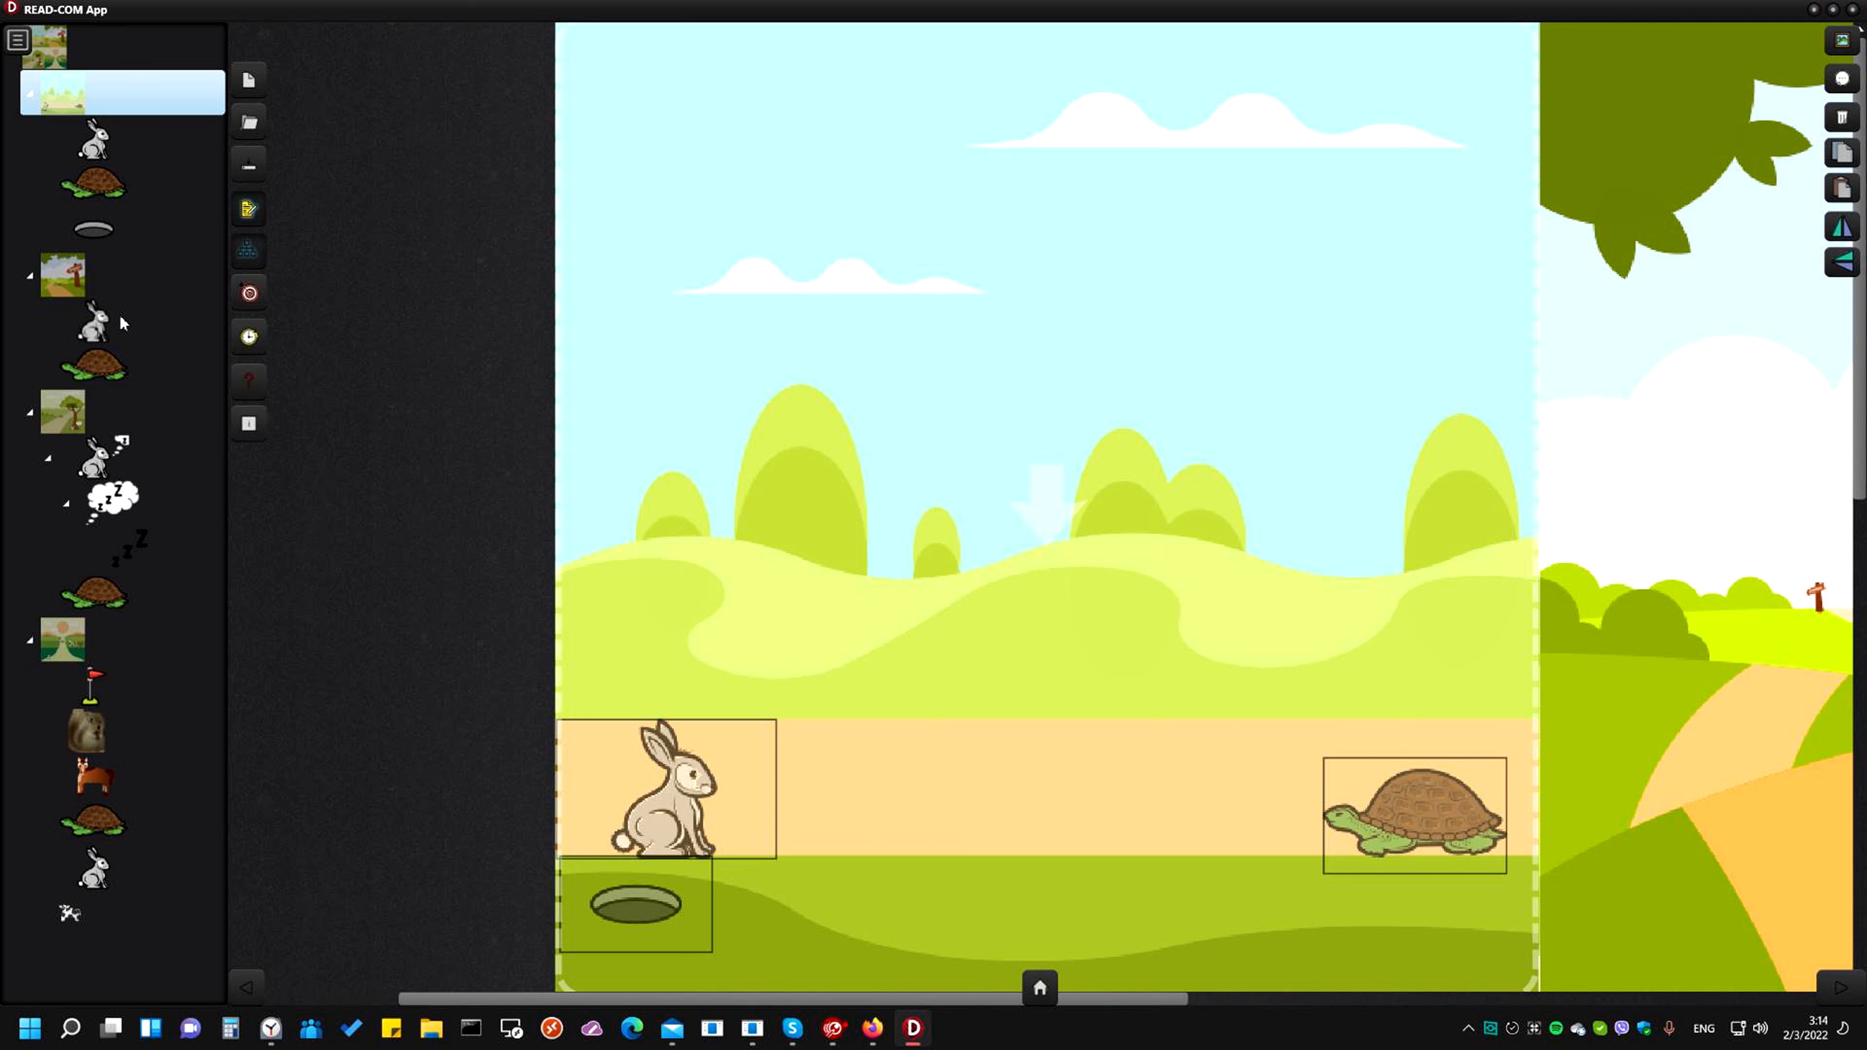
# Delete the sleeping hare's thought bubble in the tree scene, and the hare and tortoise in the START sign scene
pyautogui.click(110, 505)
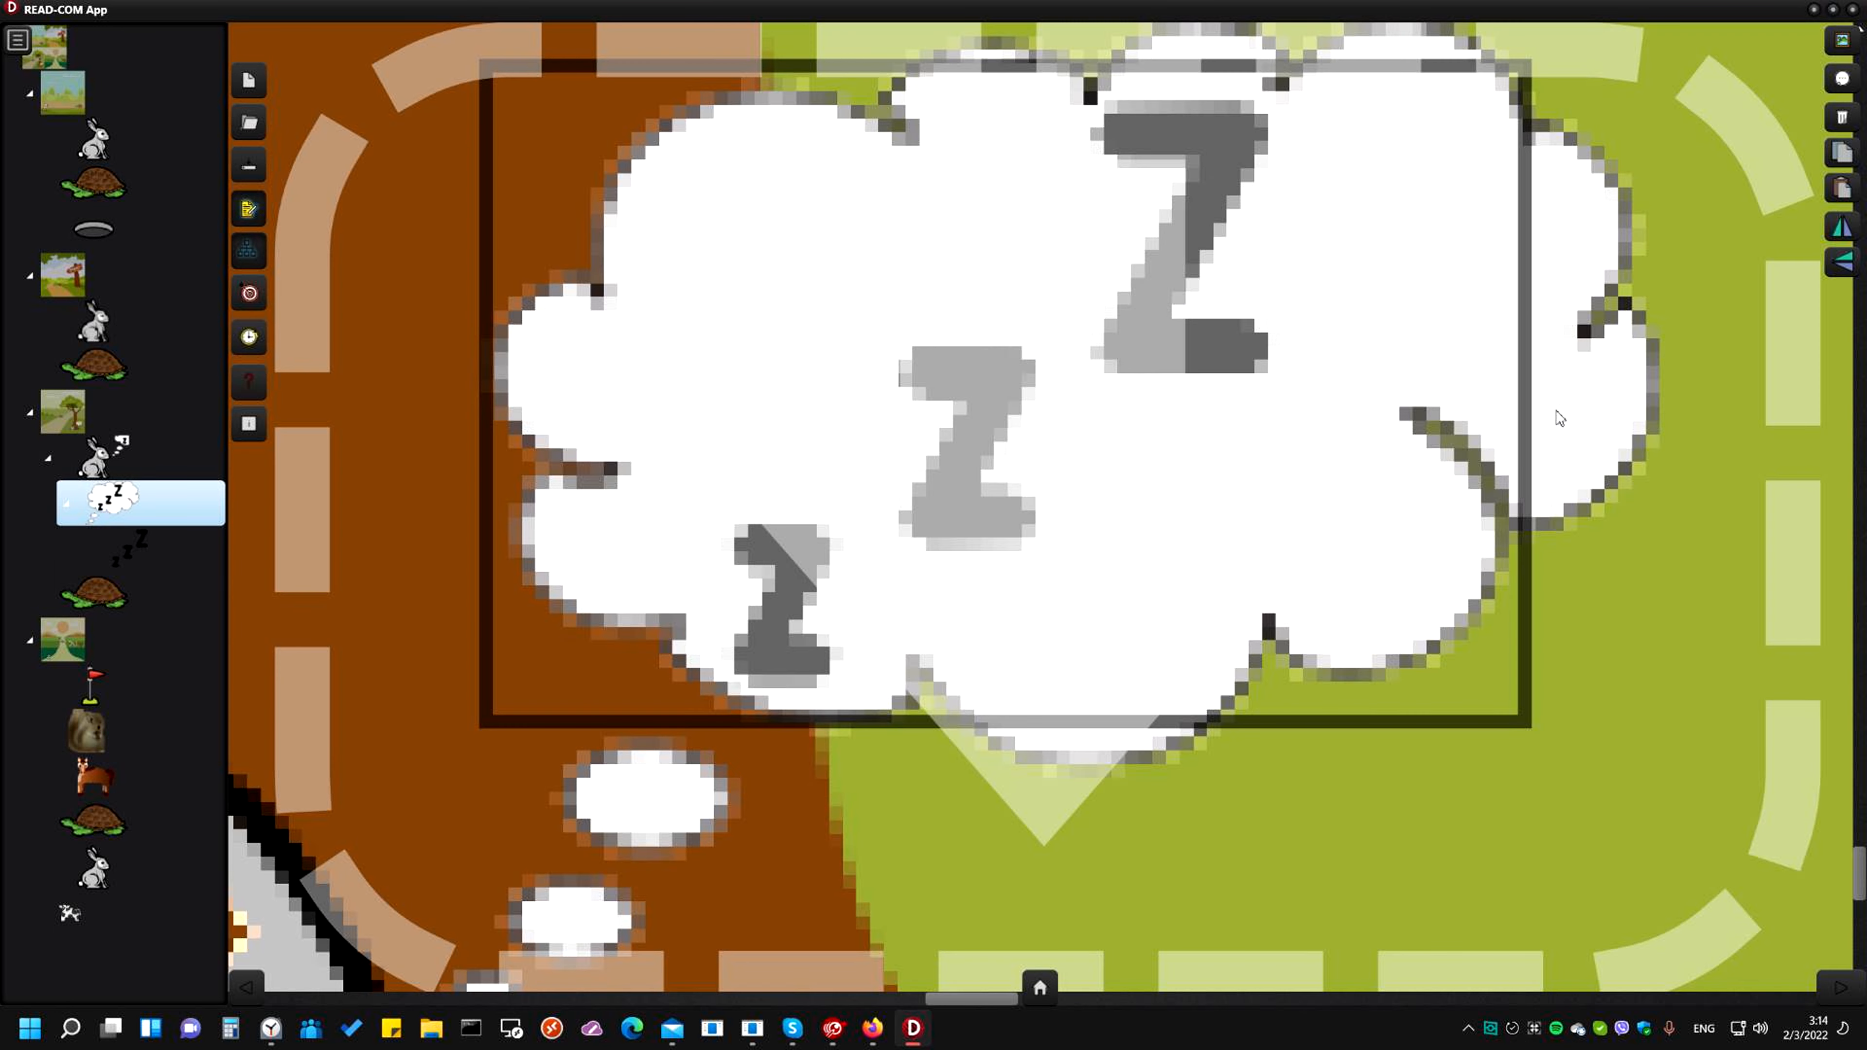
pyautogui.click(1843, 118)
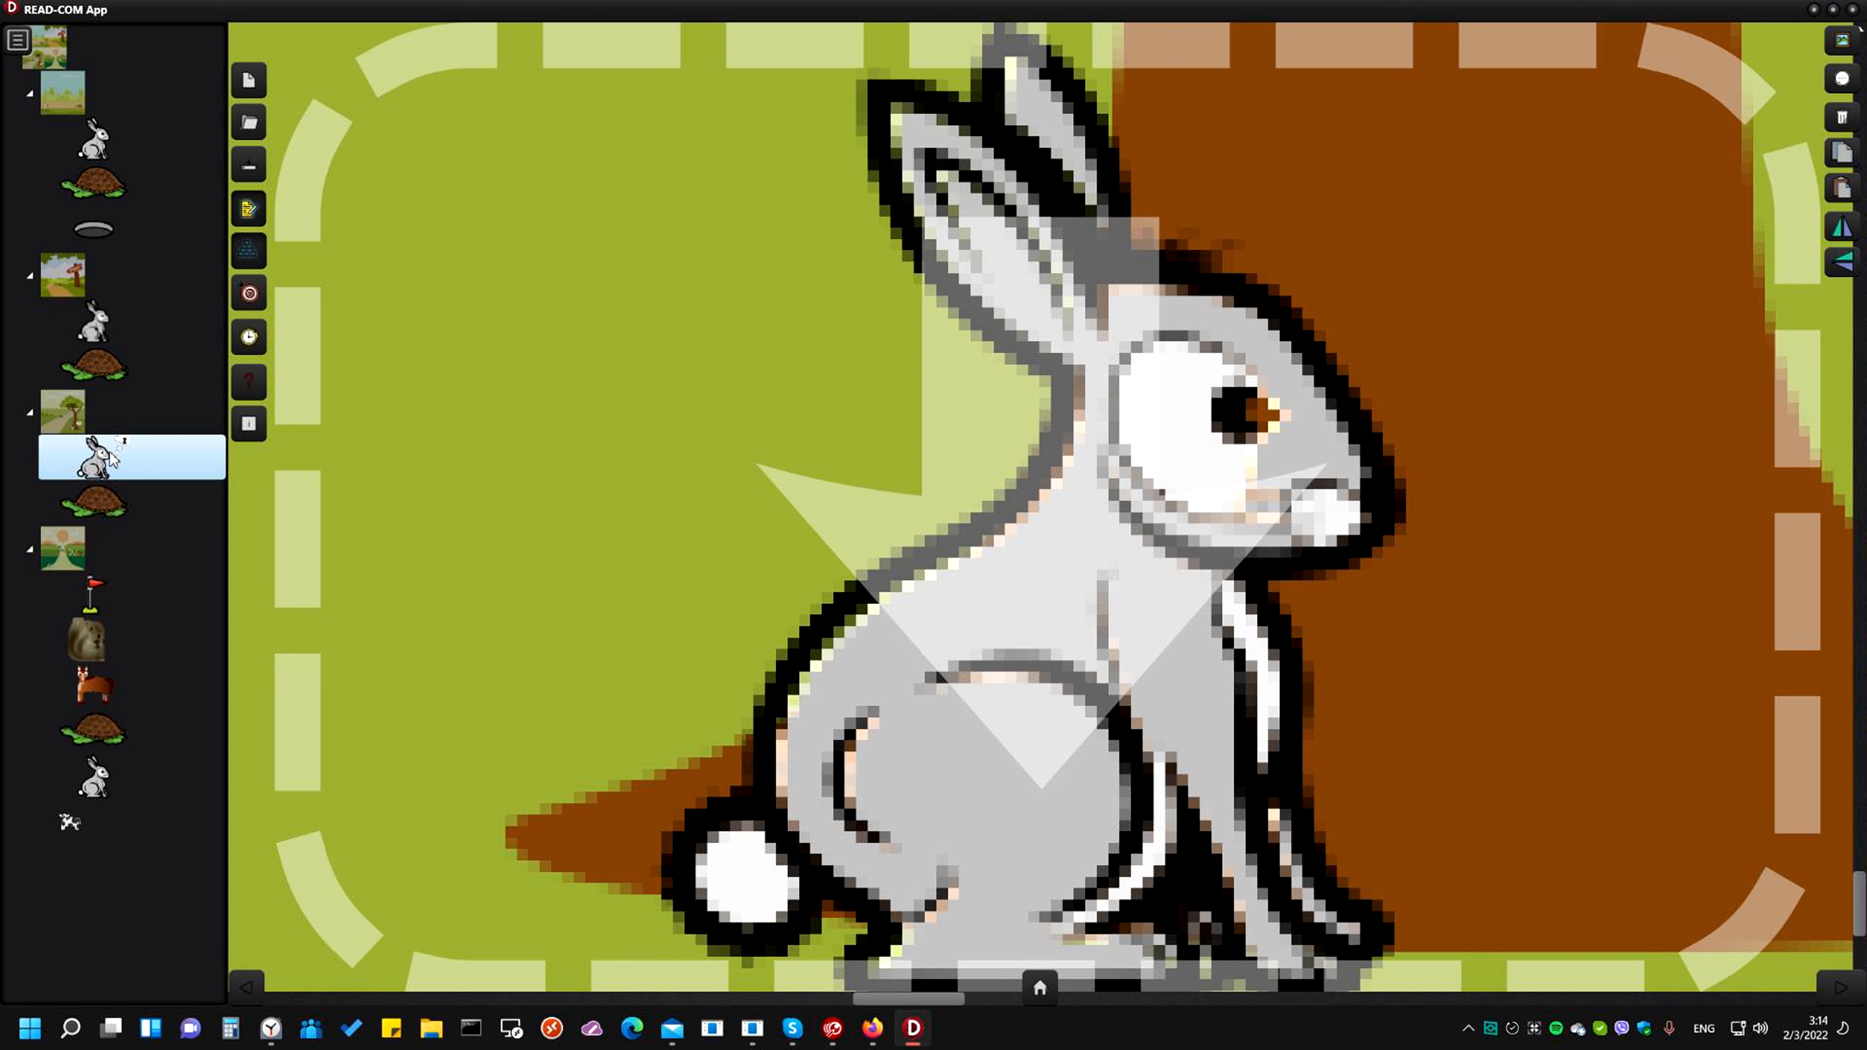
pyautogui.click(121, 324)
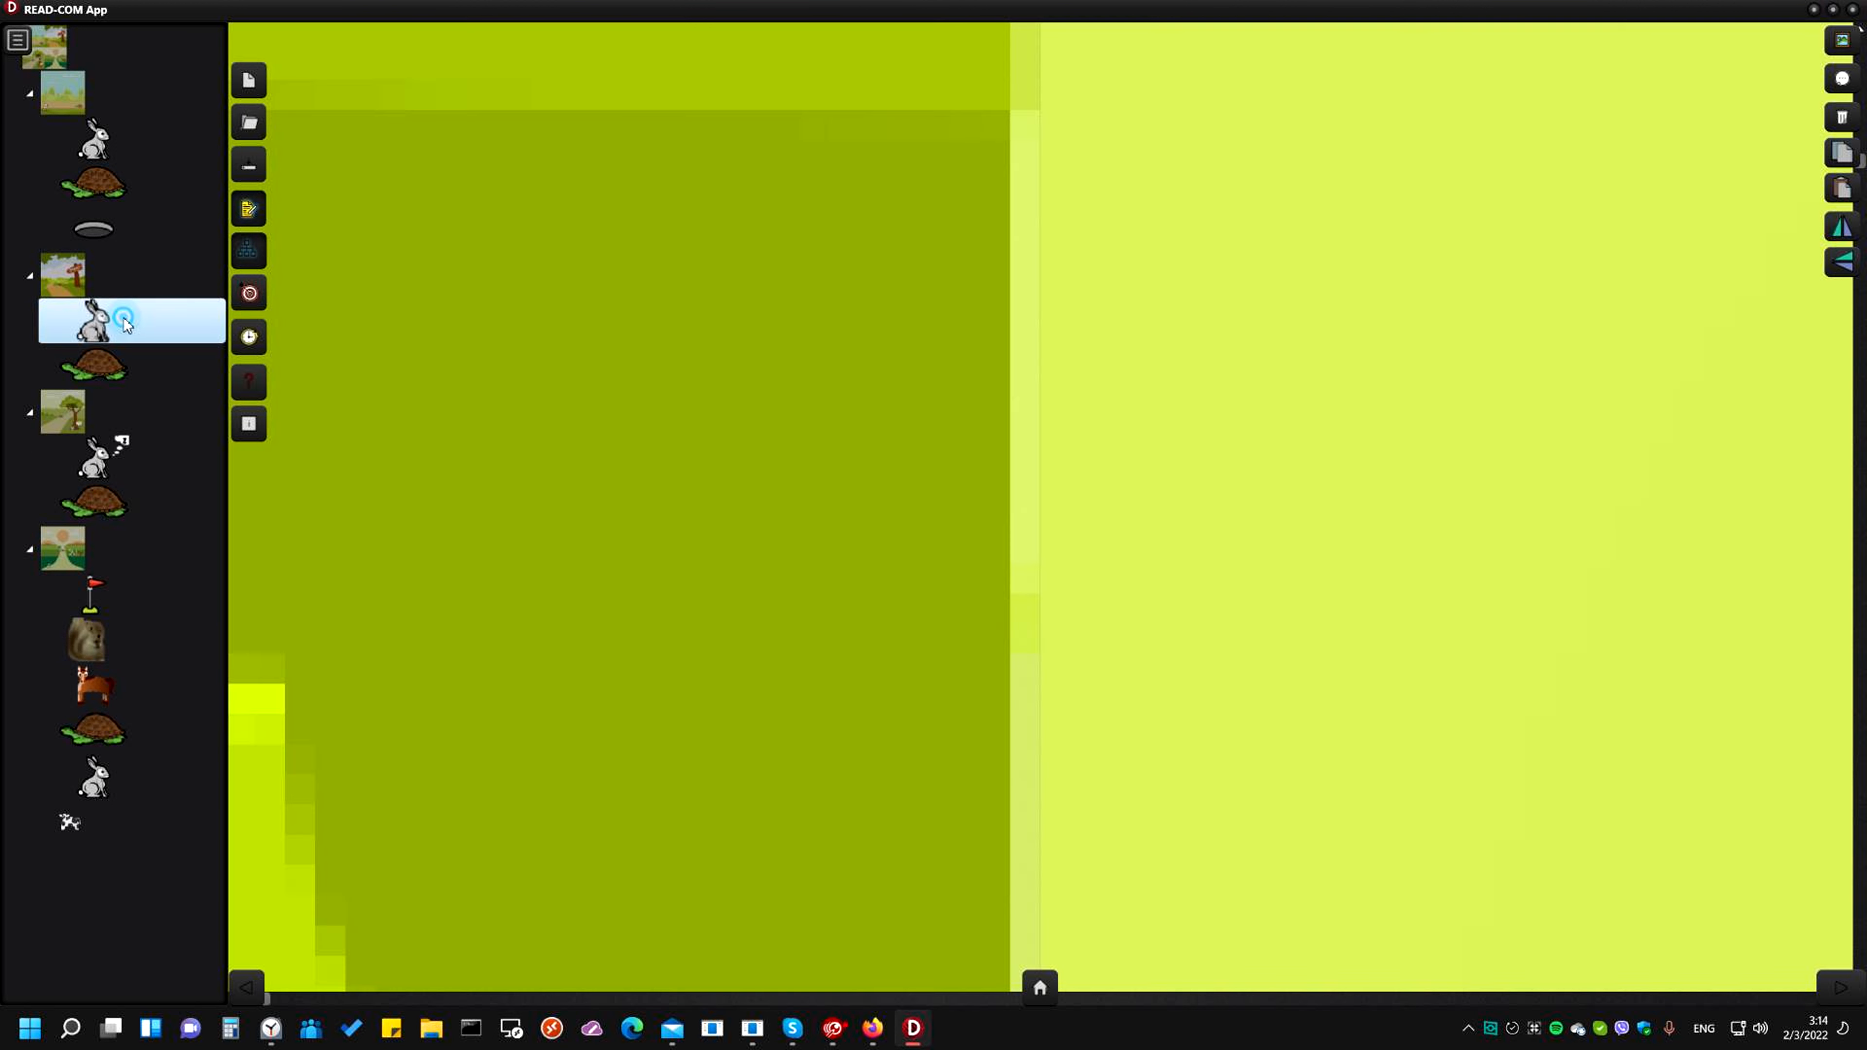
pyautogui.click(1840, 118)
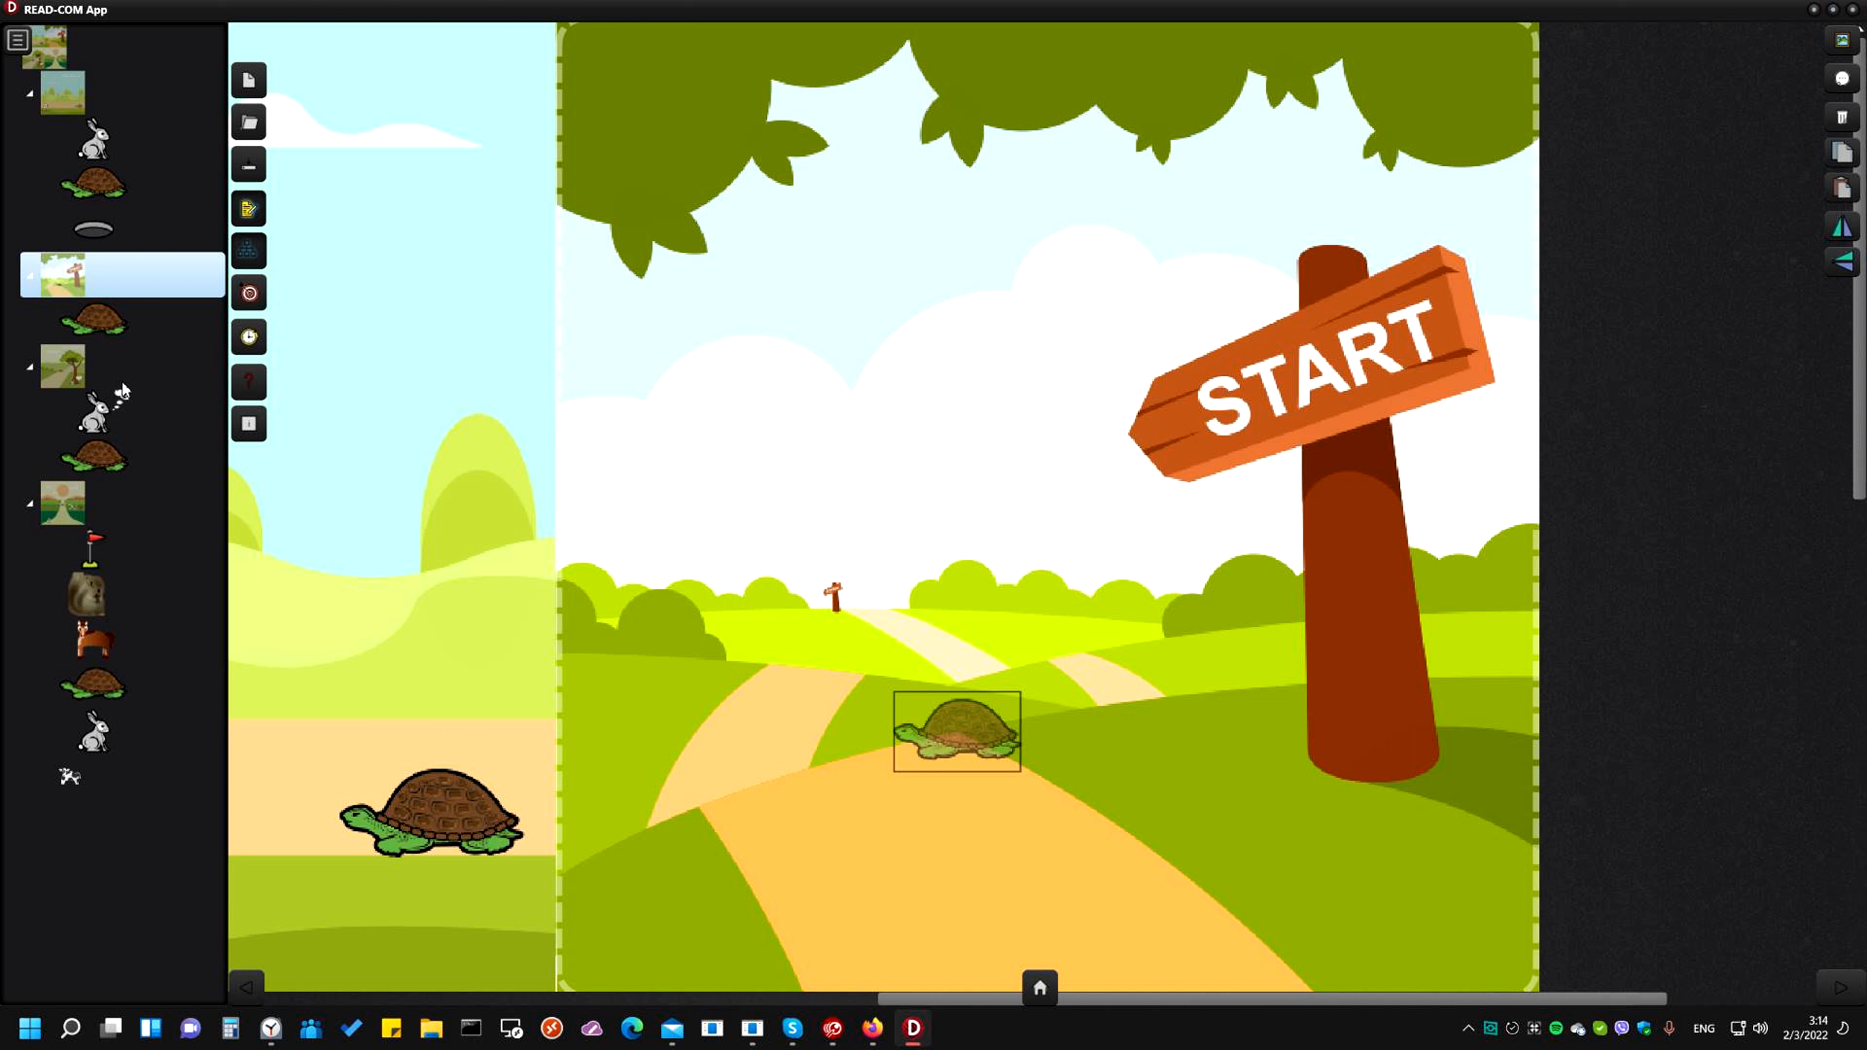
pyautogui.click(99, 324)
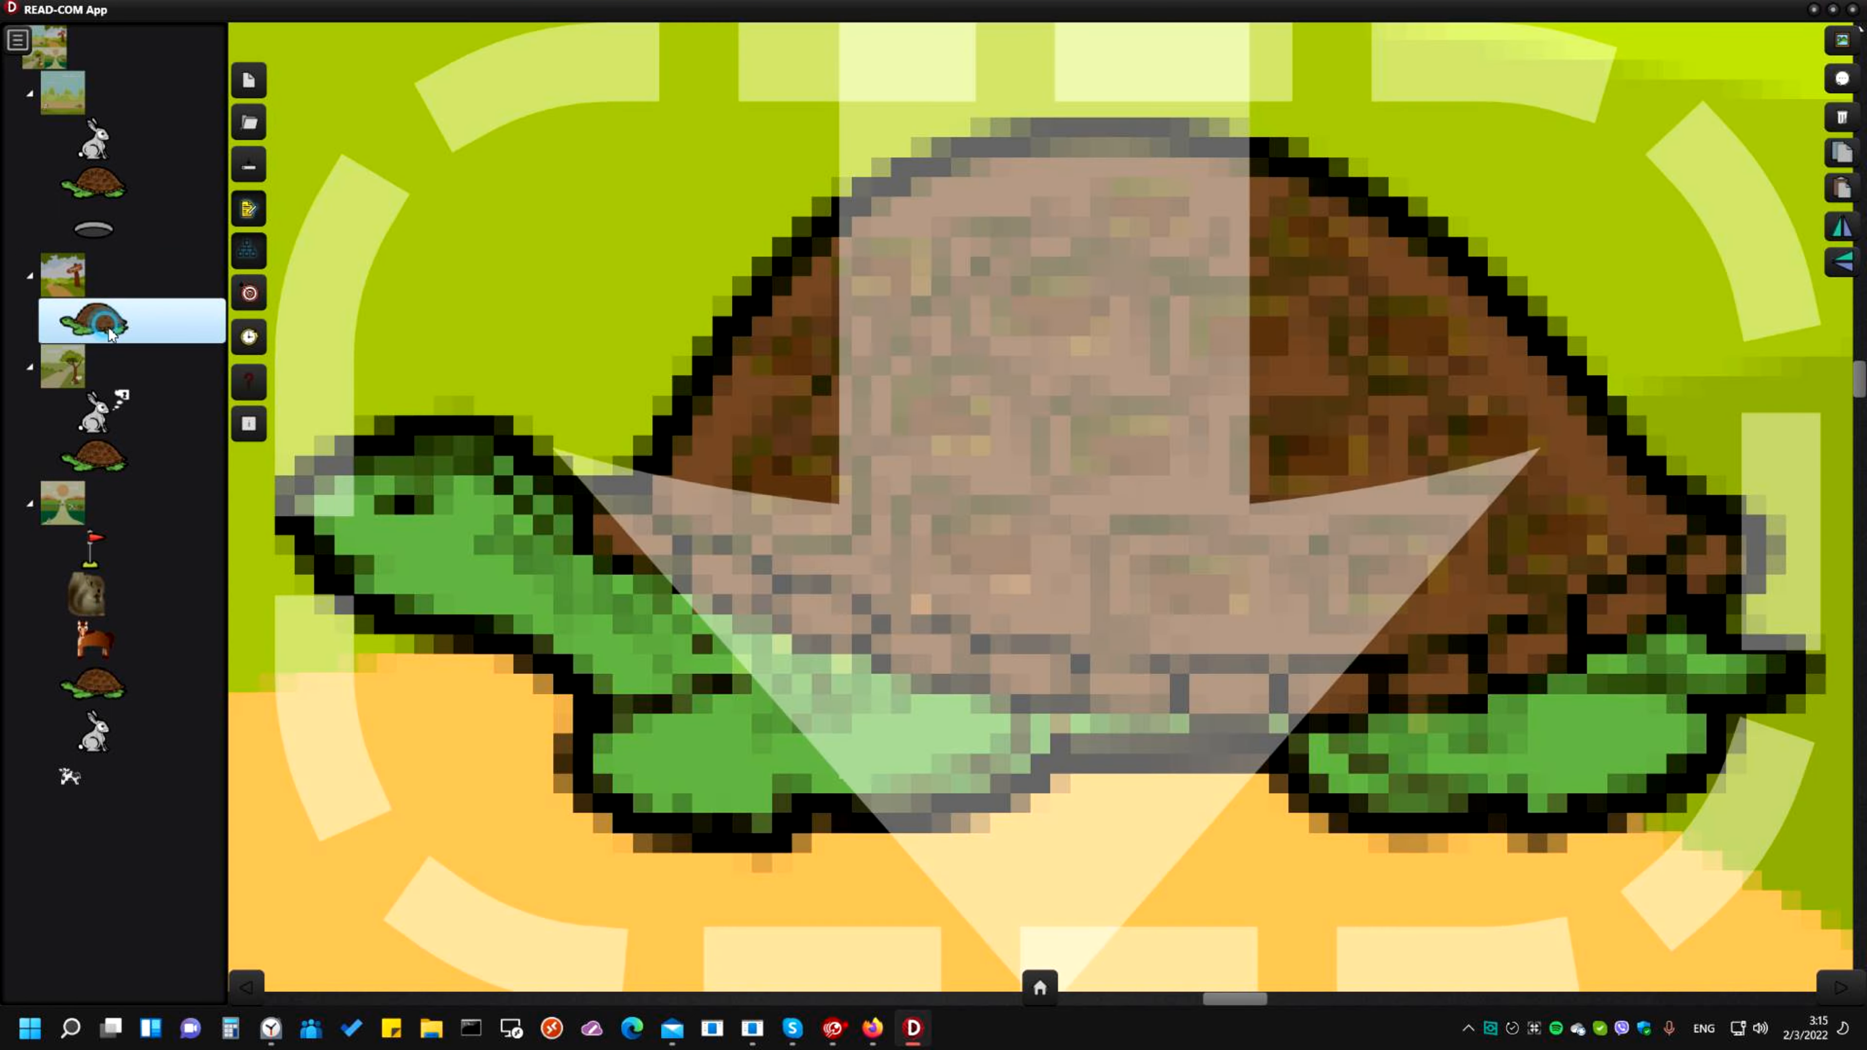
pyautogui.click(1843, 118)
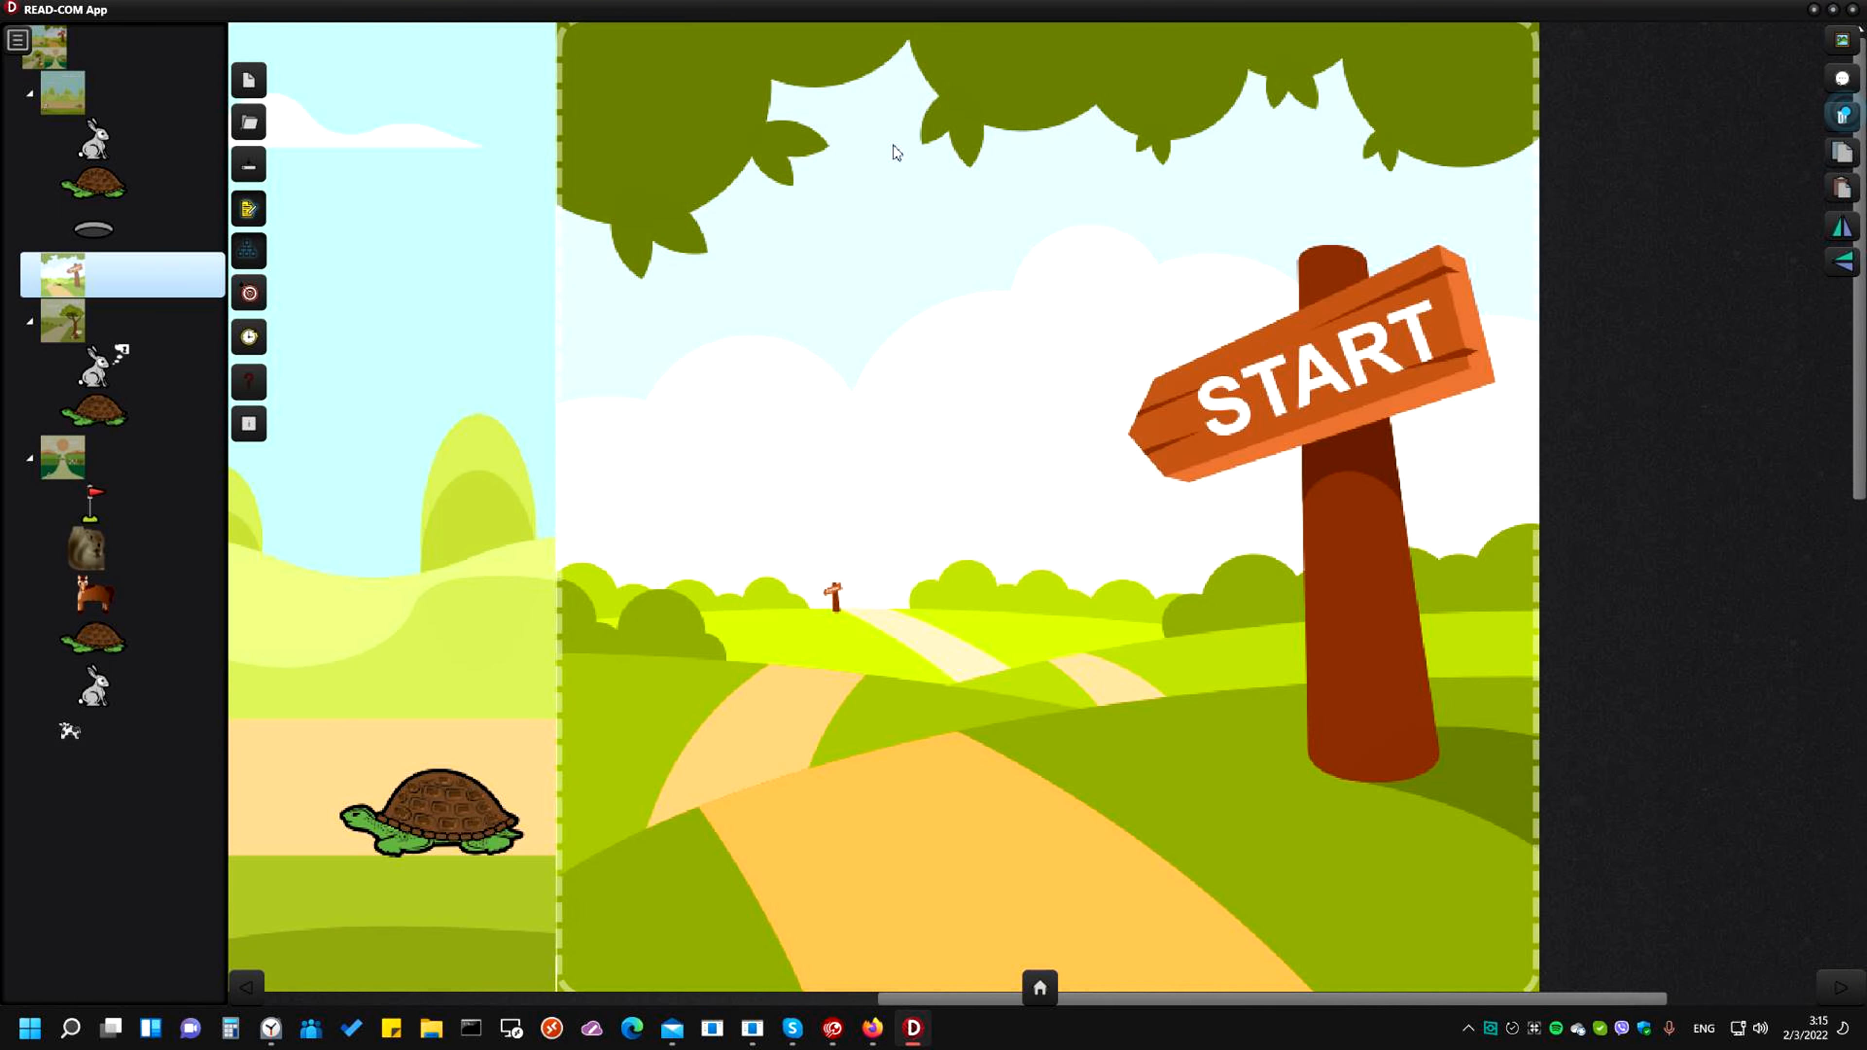
# Delete the hare and the tortoise from the tree scene
pyautogui.click(103, 390)
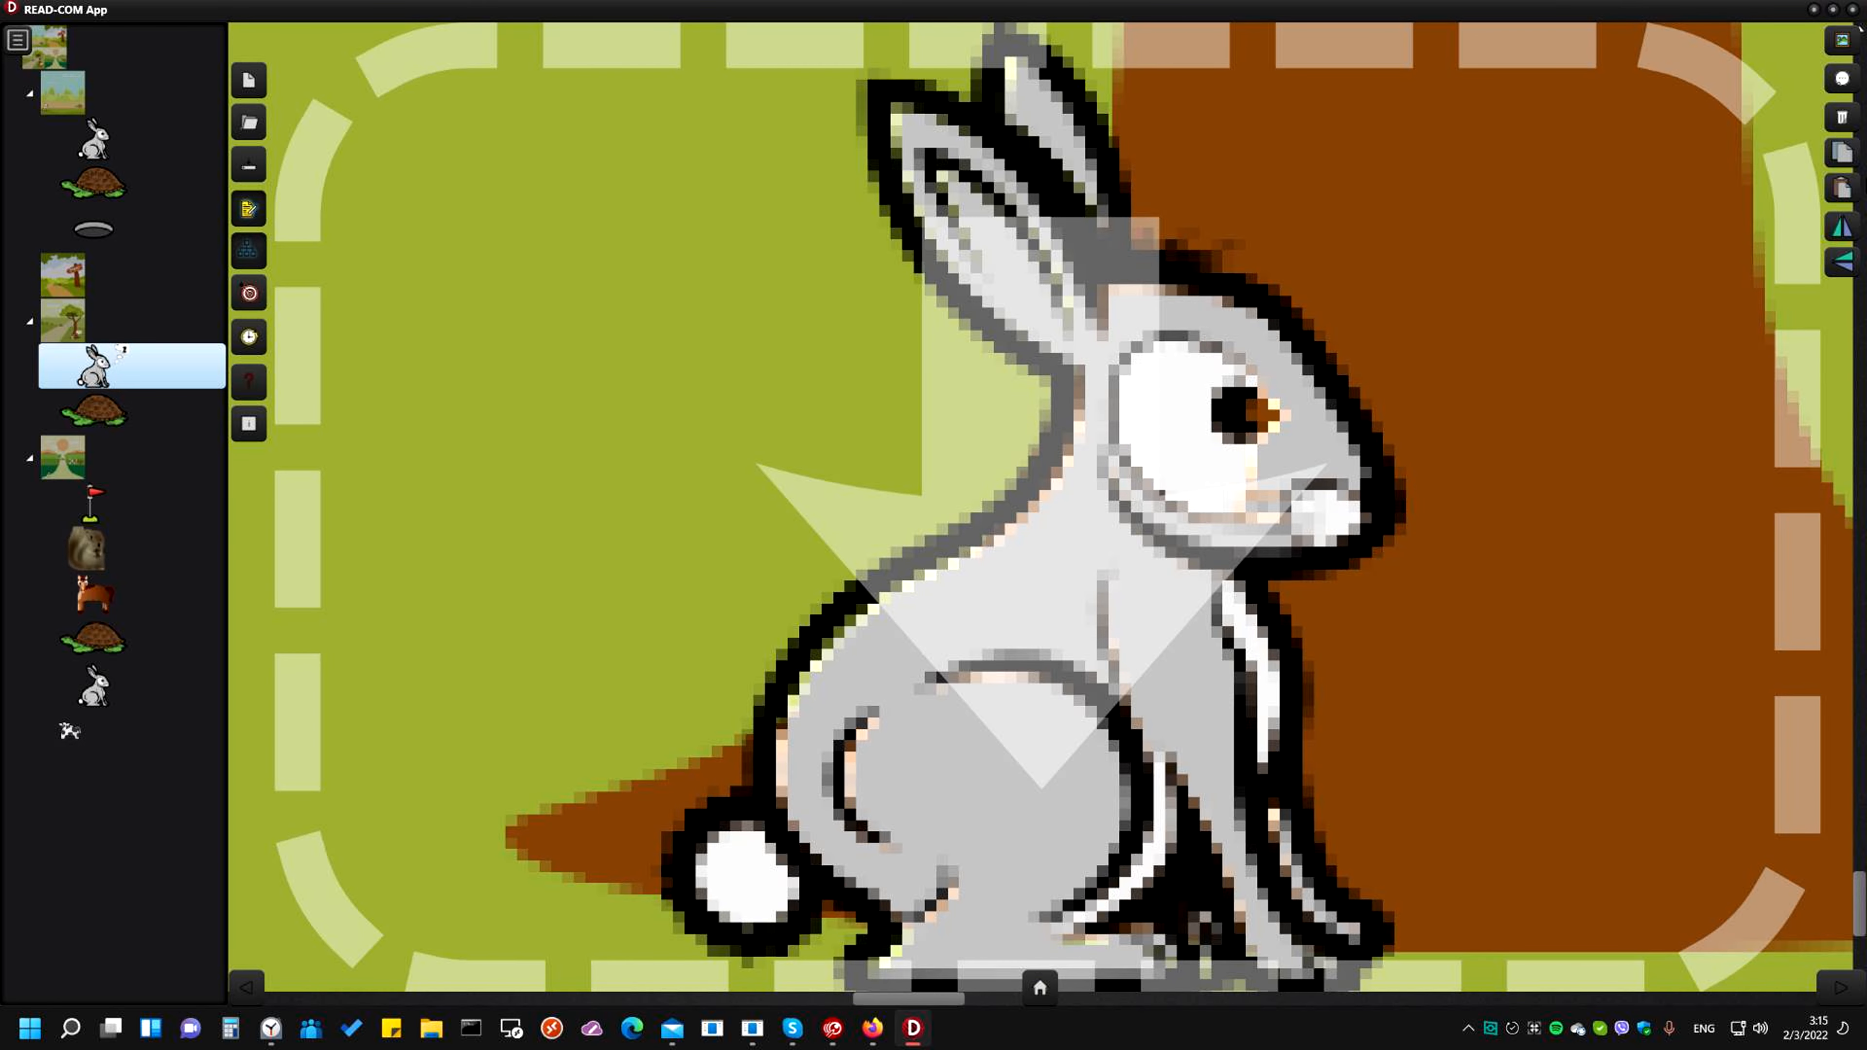
pyautogui.click(1841, 120)
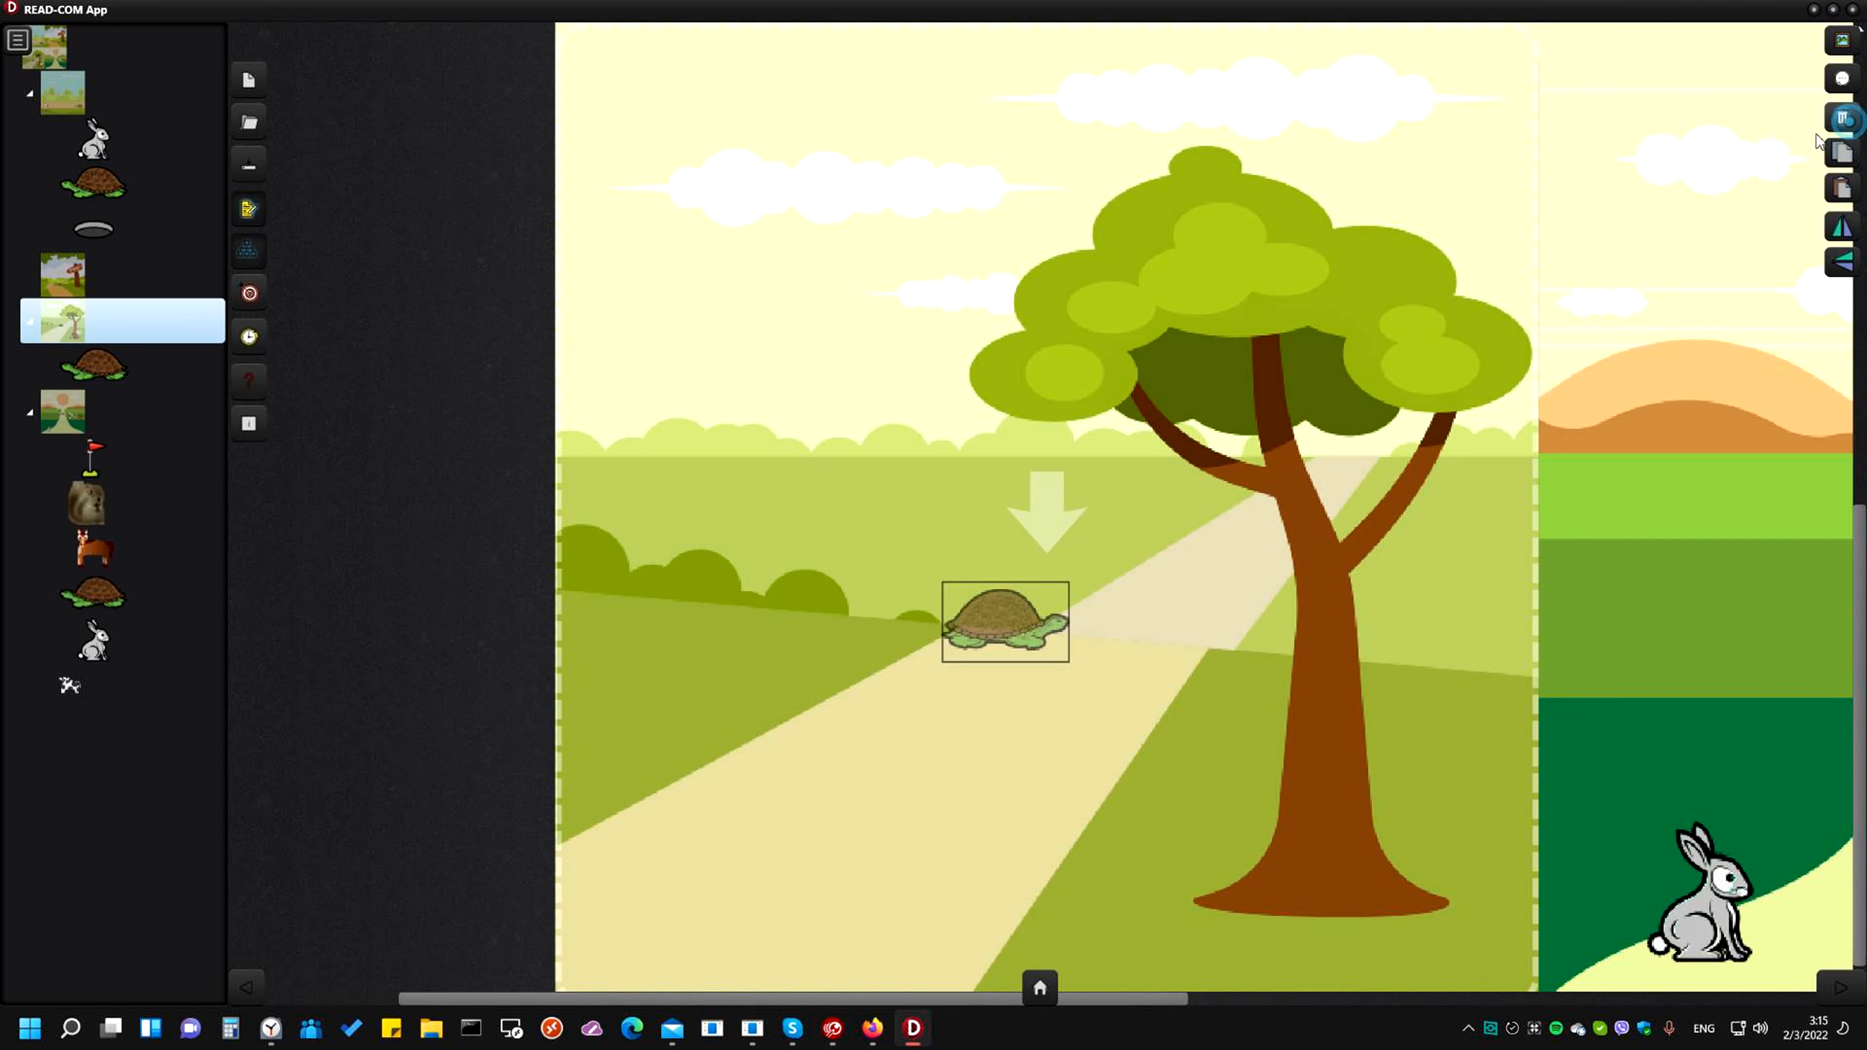
pyautogui.click(137, 375)
pyautogui.click(1842, 118)
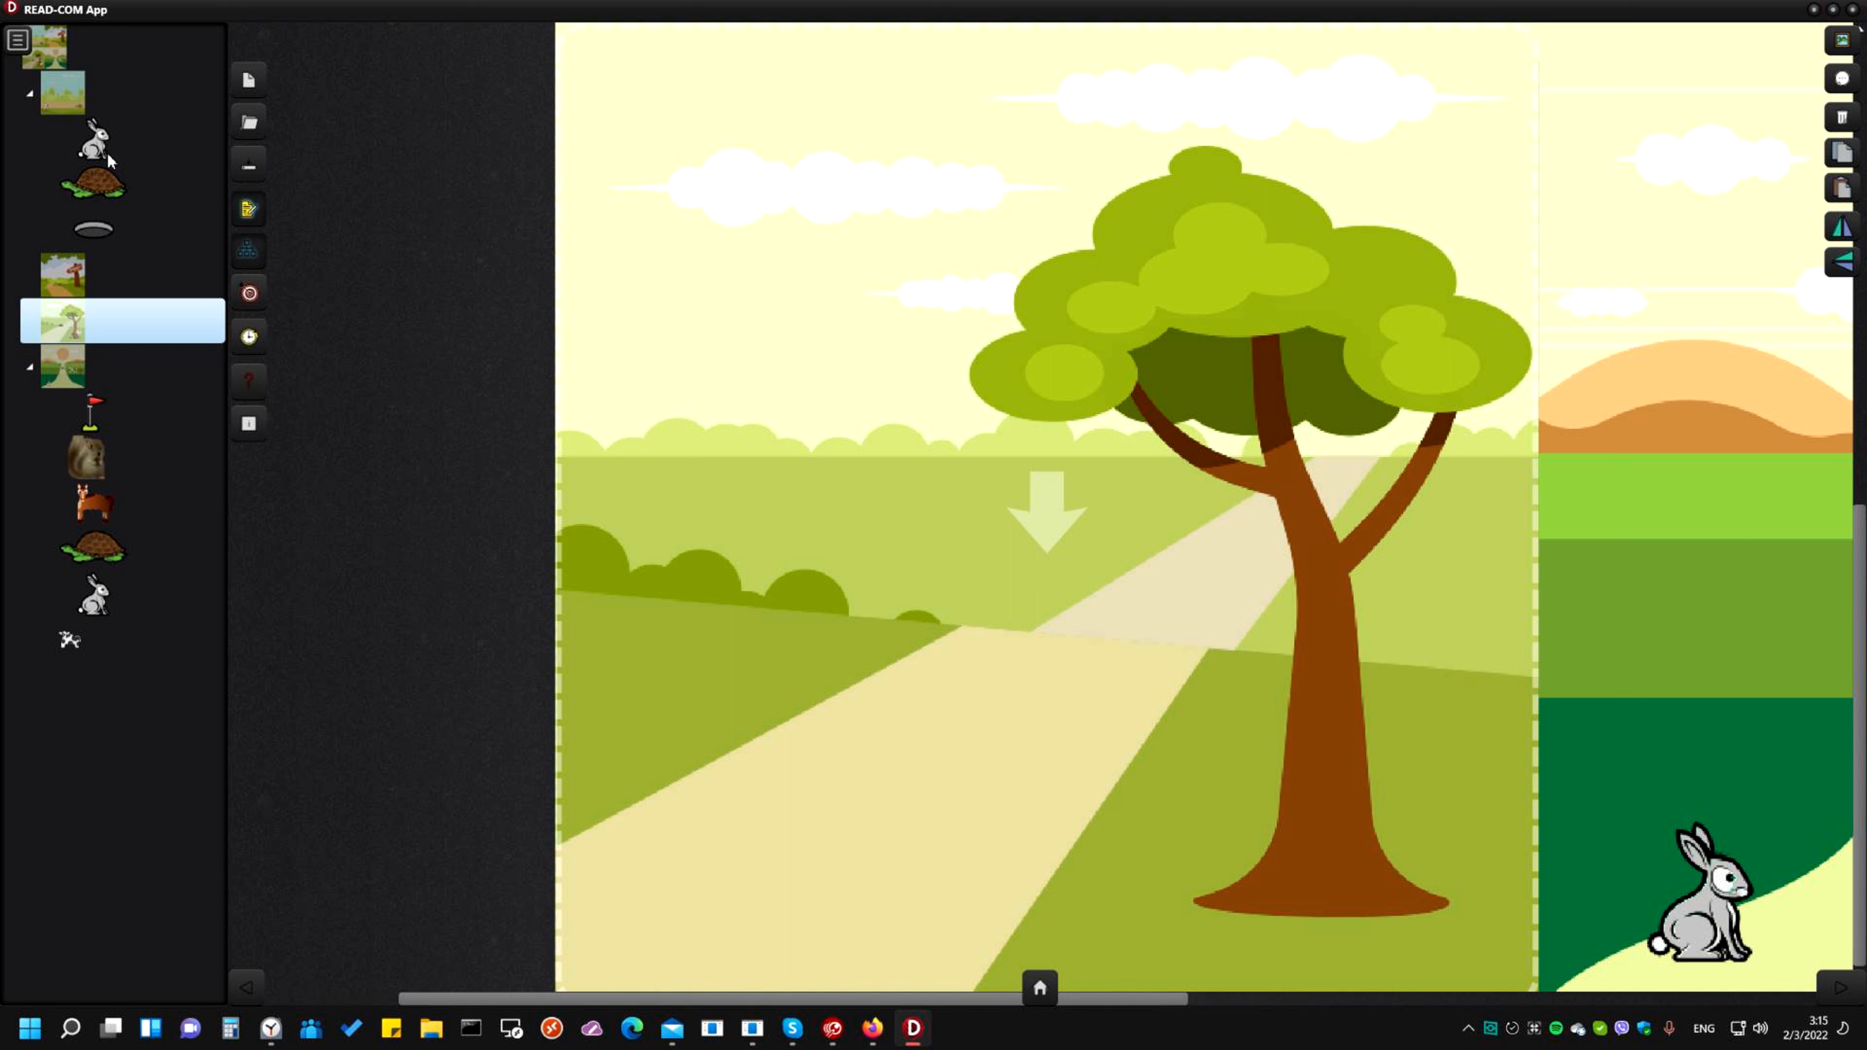
# Switch off edit mode and hide the story structure, and turn both back on
pyautogui.click(248, 212)
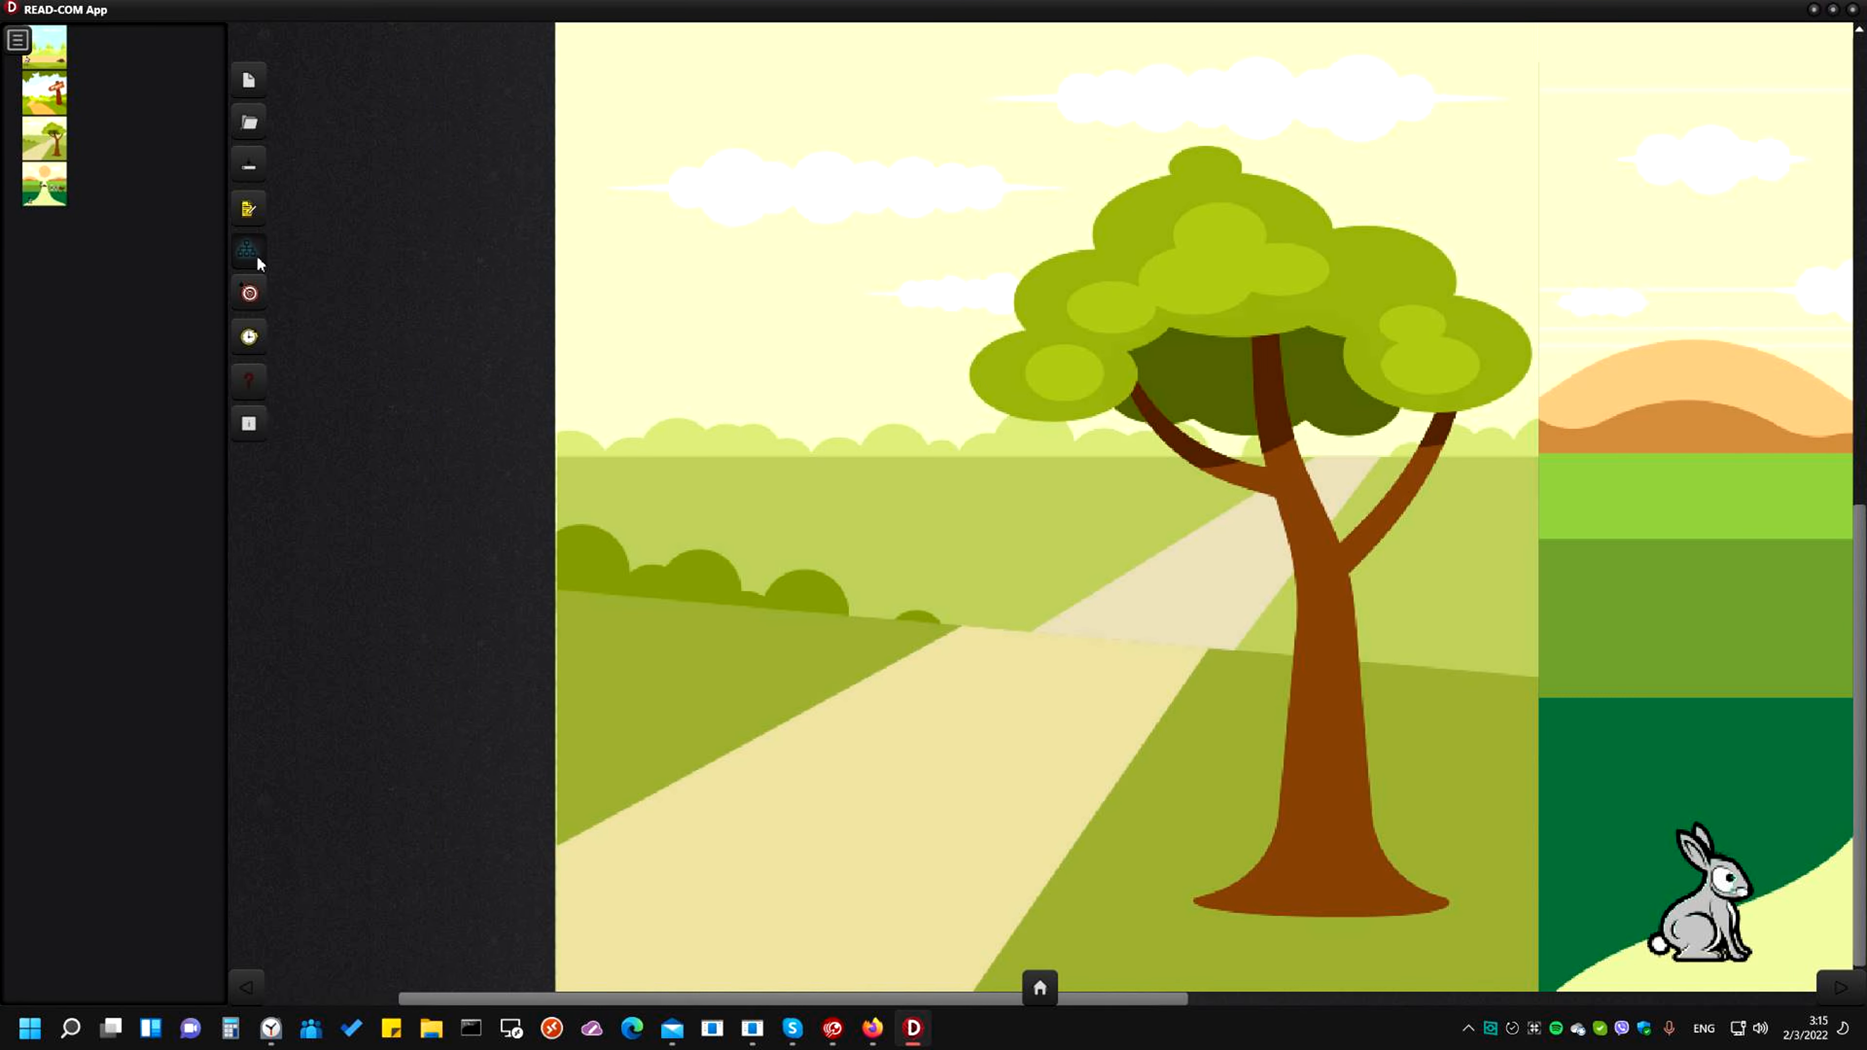
pyautogui.click(56, 157)
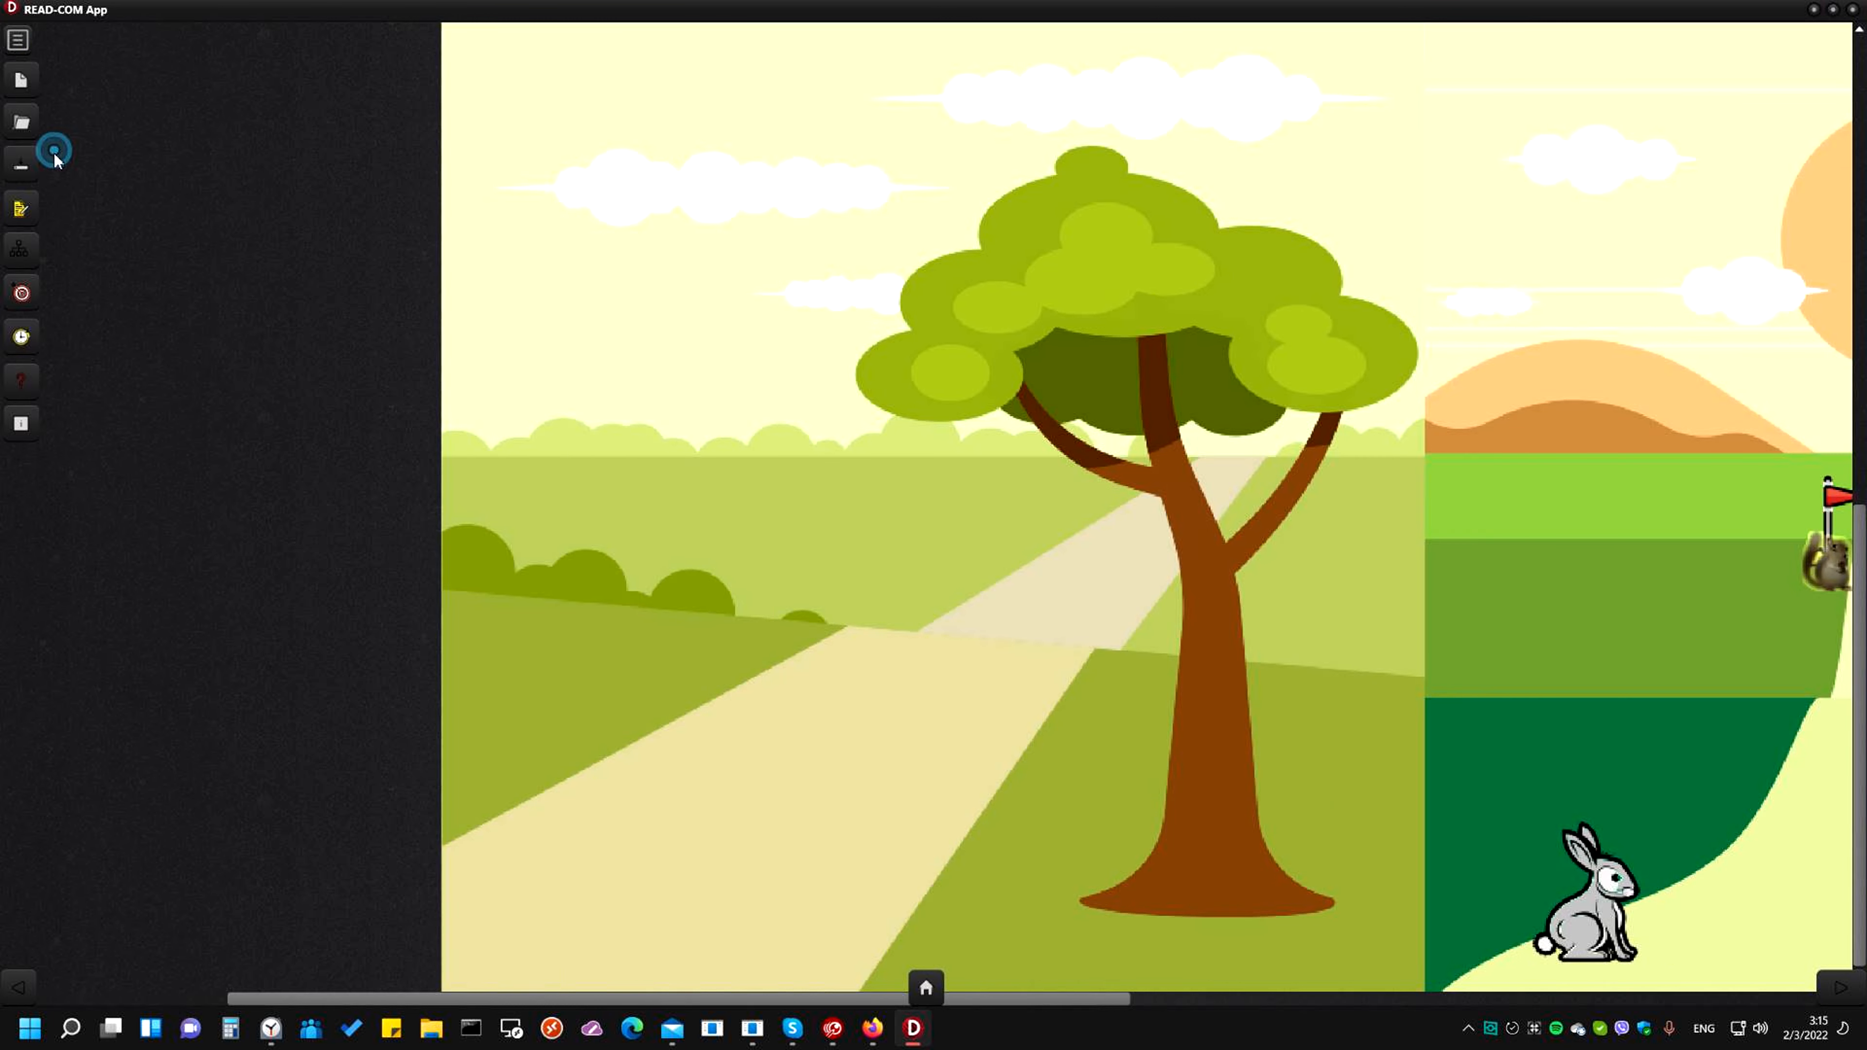
pyautogui.click(20, 250)
pyautogui.click(252, 212)
# Start adding items to the tree scene and browse to the gallery folder Assets, Images, Characters, Animals
pyautogui.click(907, 240)
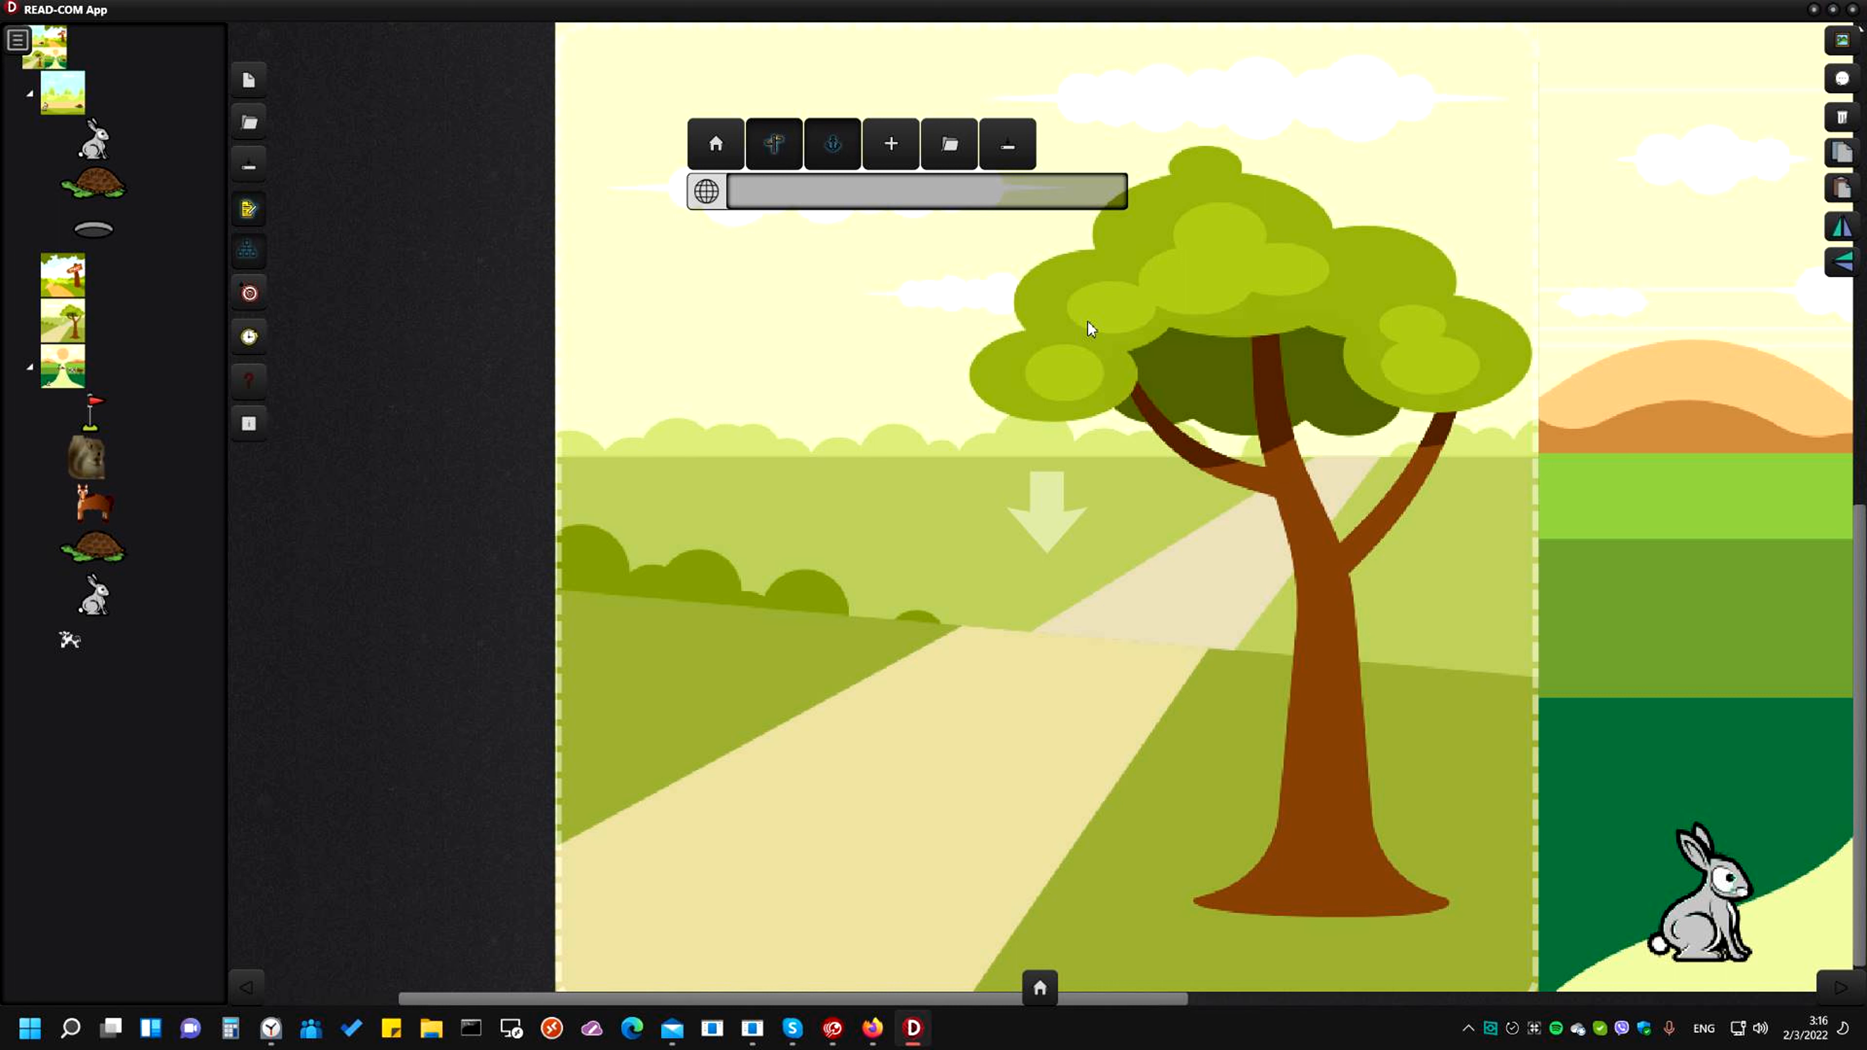
pyautogui.click(898, 145)
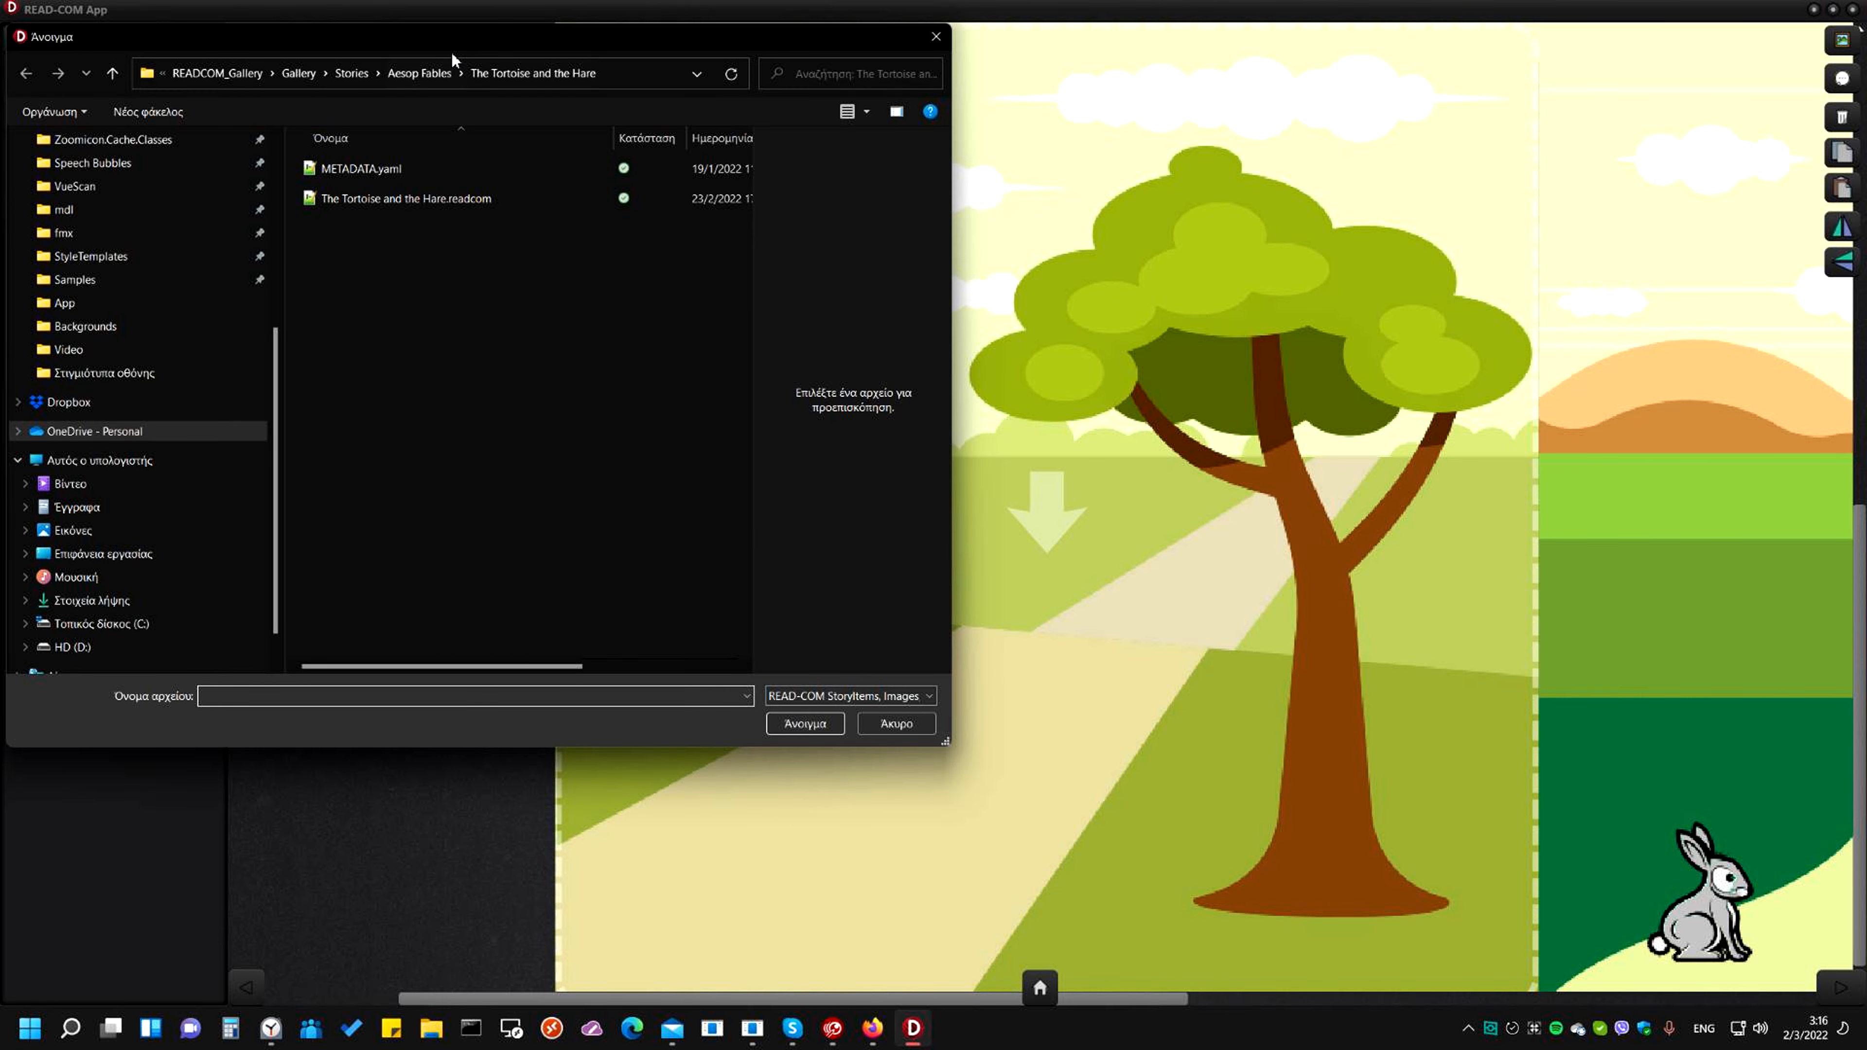
pyautogui.click(273, 73)
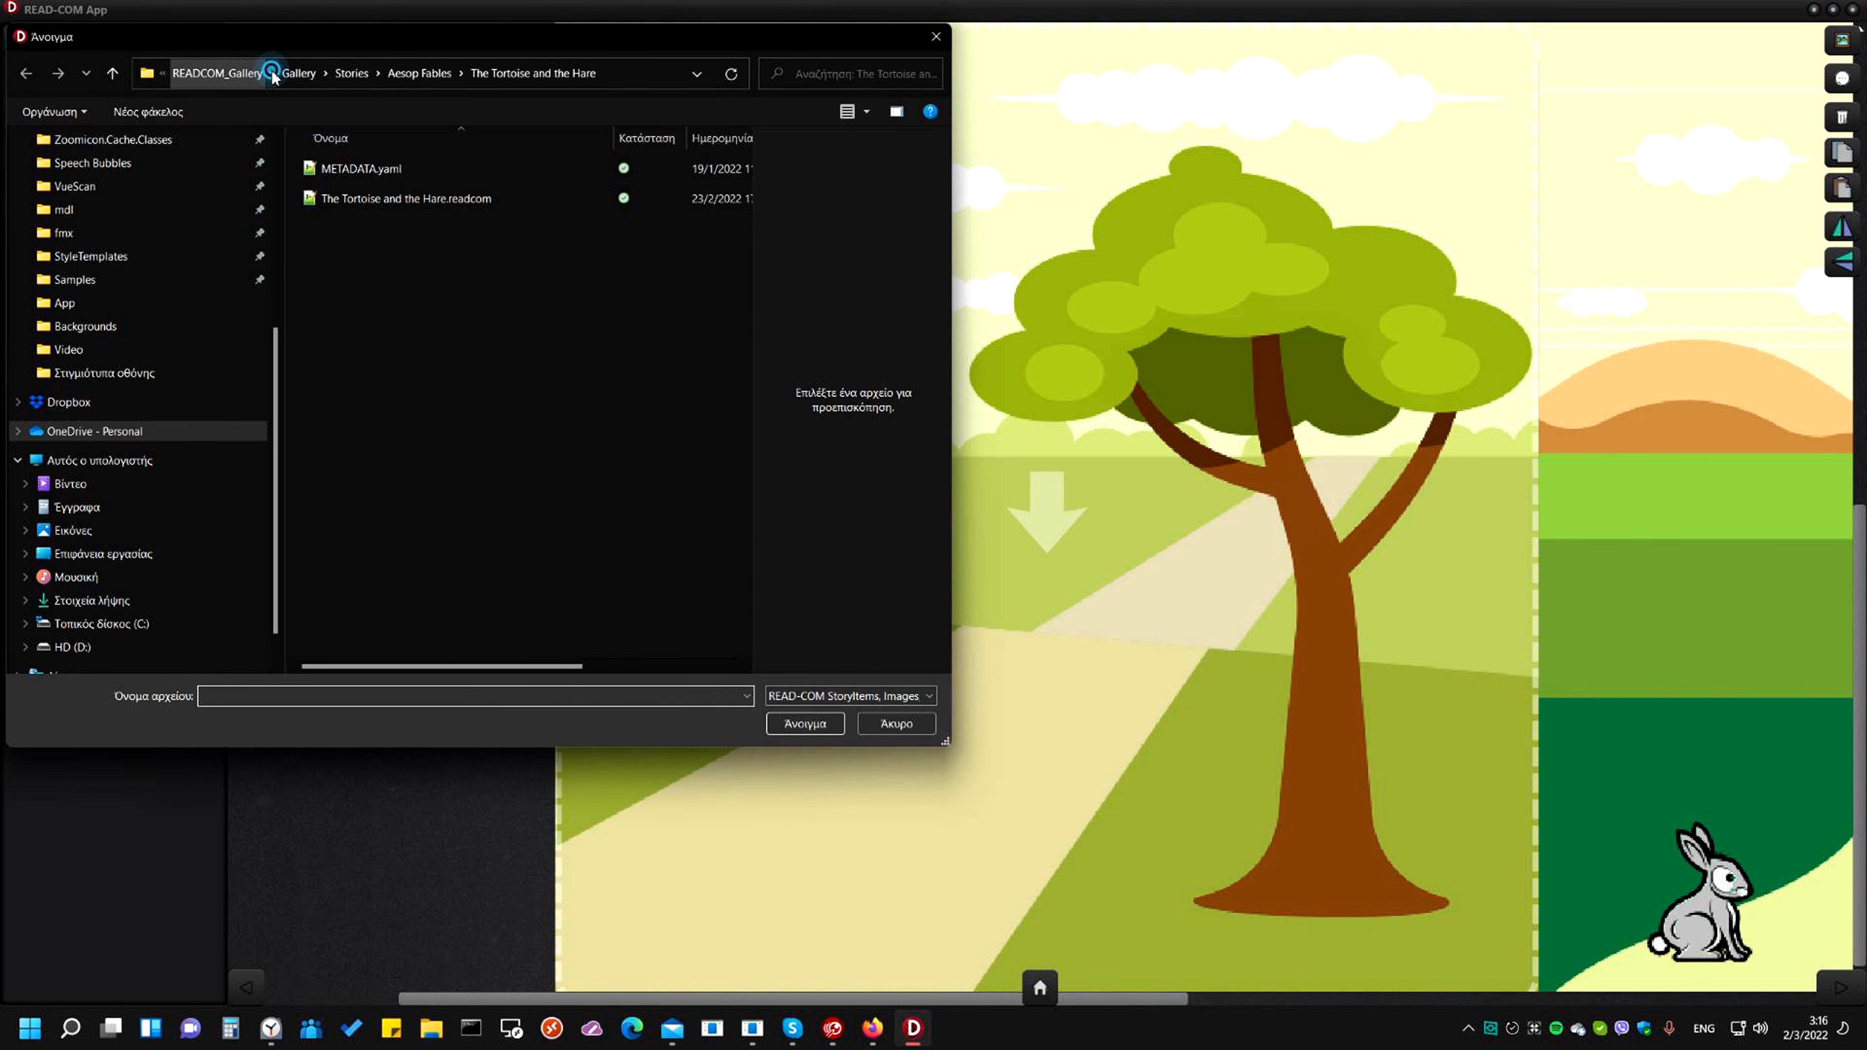
pyautogui.click(290, 72)
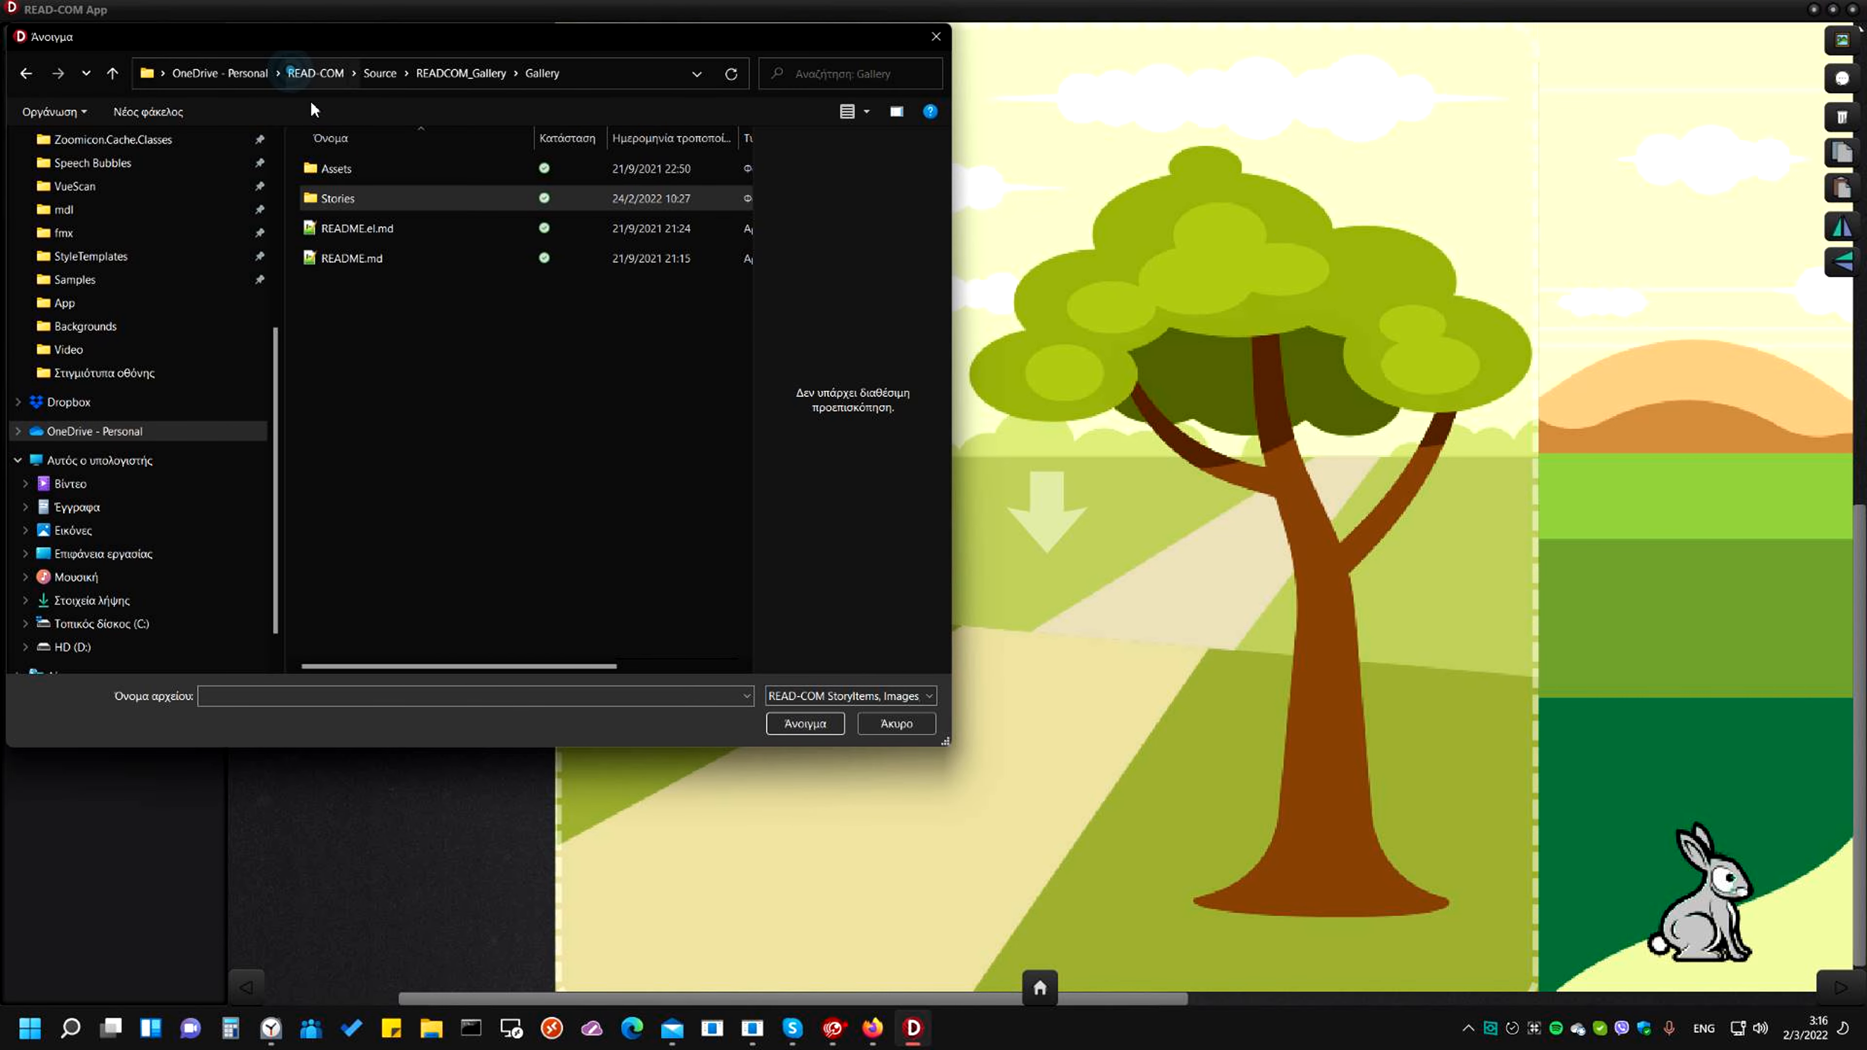
pyautogui.doubleClick(338, 170)
pyautogui.doubleClick(340, 195)
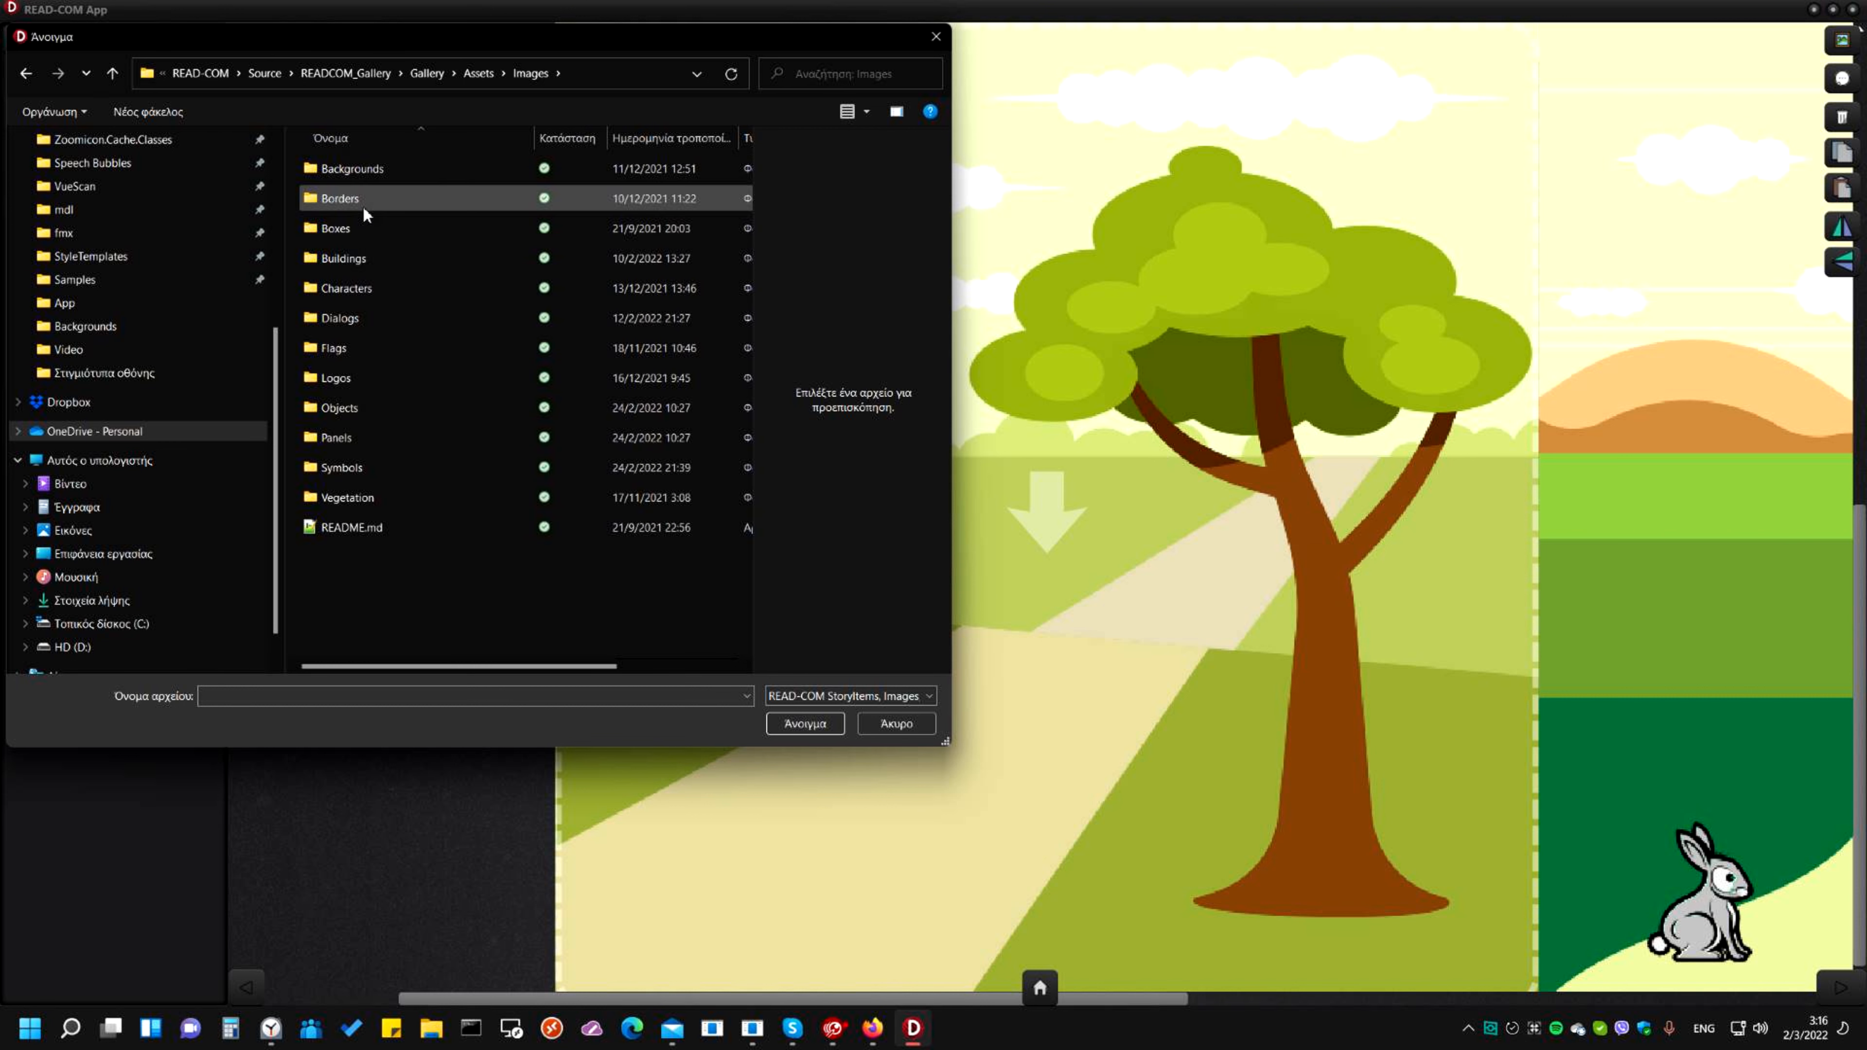
pyautogui.doubleClick(344, 287)
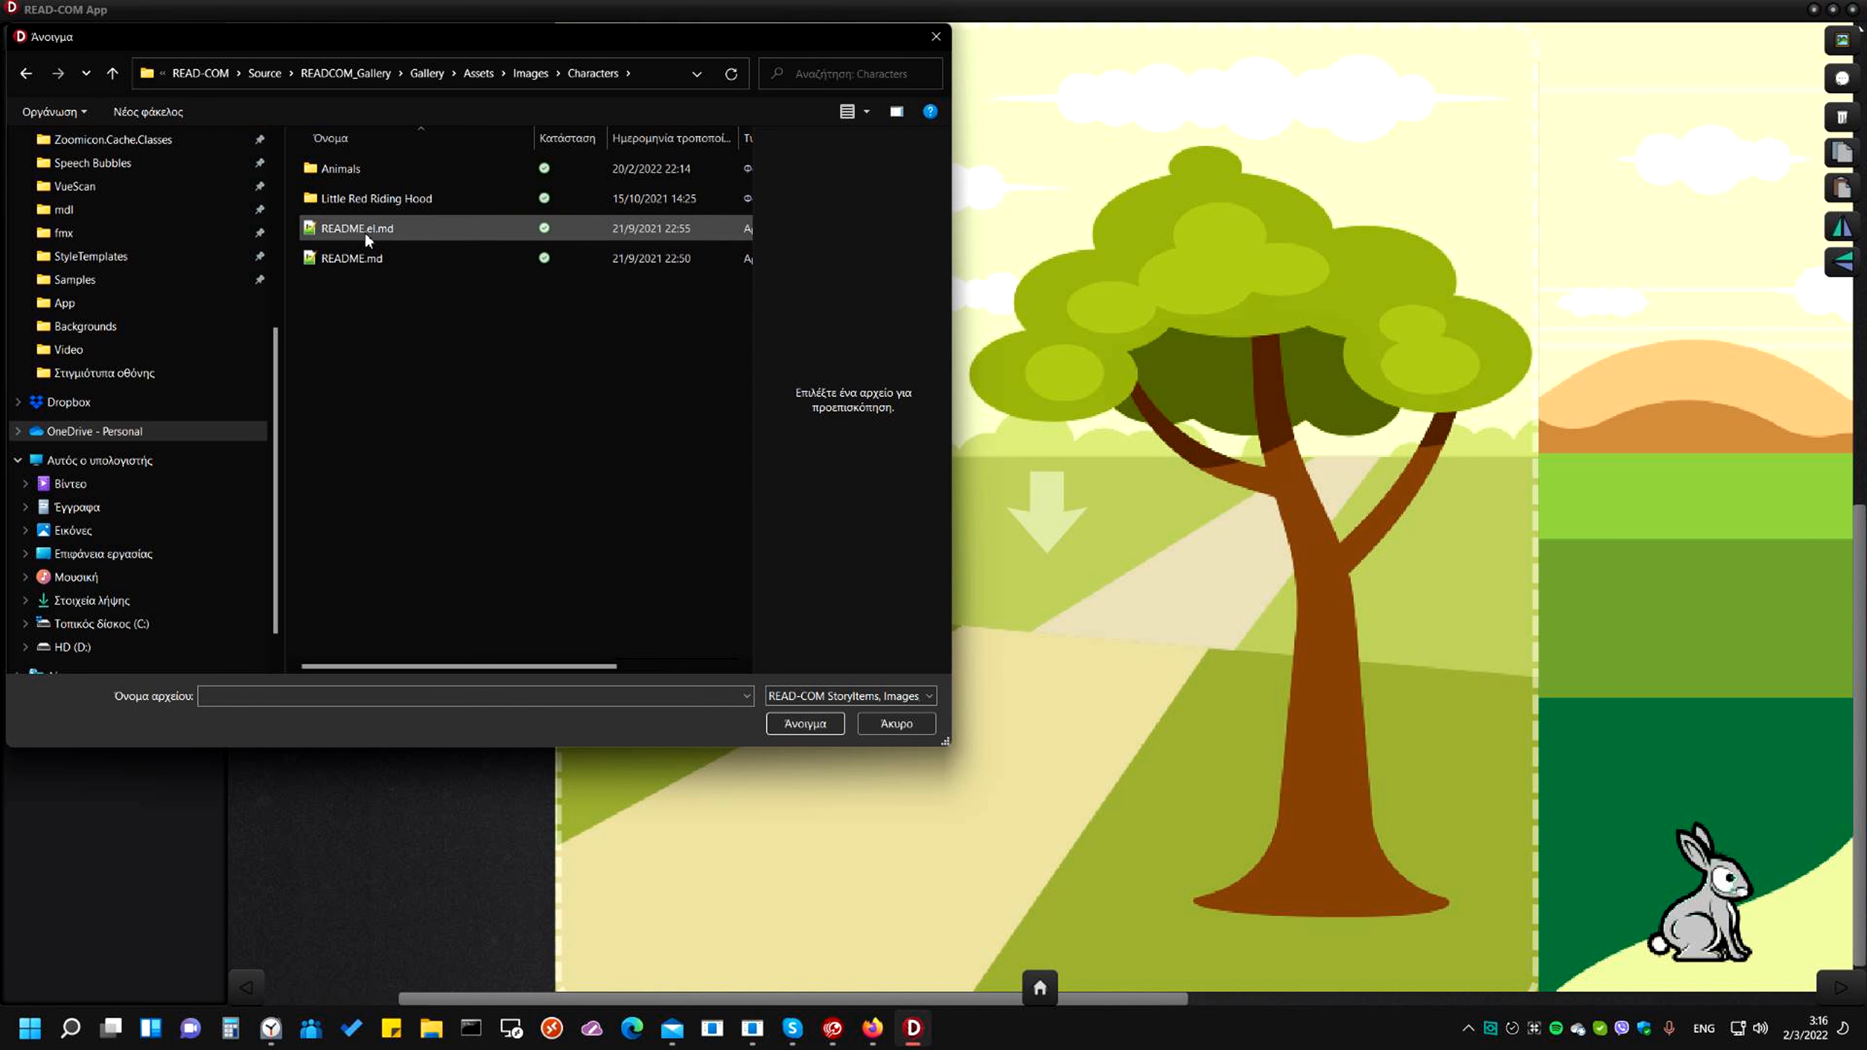
pyautogui.doubleClick(336, 171)
# Try selecting BirdTweet.svg through hare5.svg as a range, and hare2.svg, hare5.svg, Simple_Farm_Animals-01.svg and Simple_Farm_Animals-02.svg individually
pyautogui.click(349, 221)
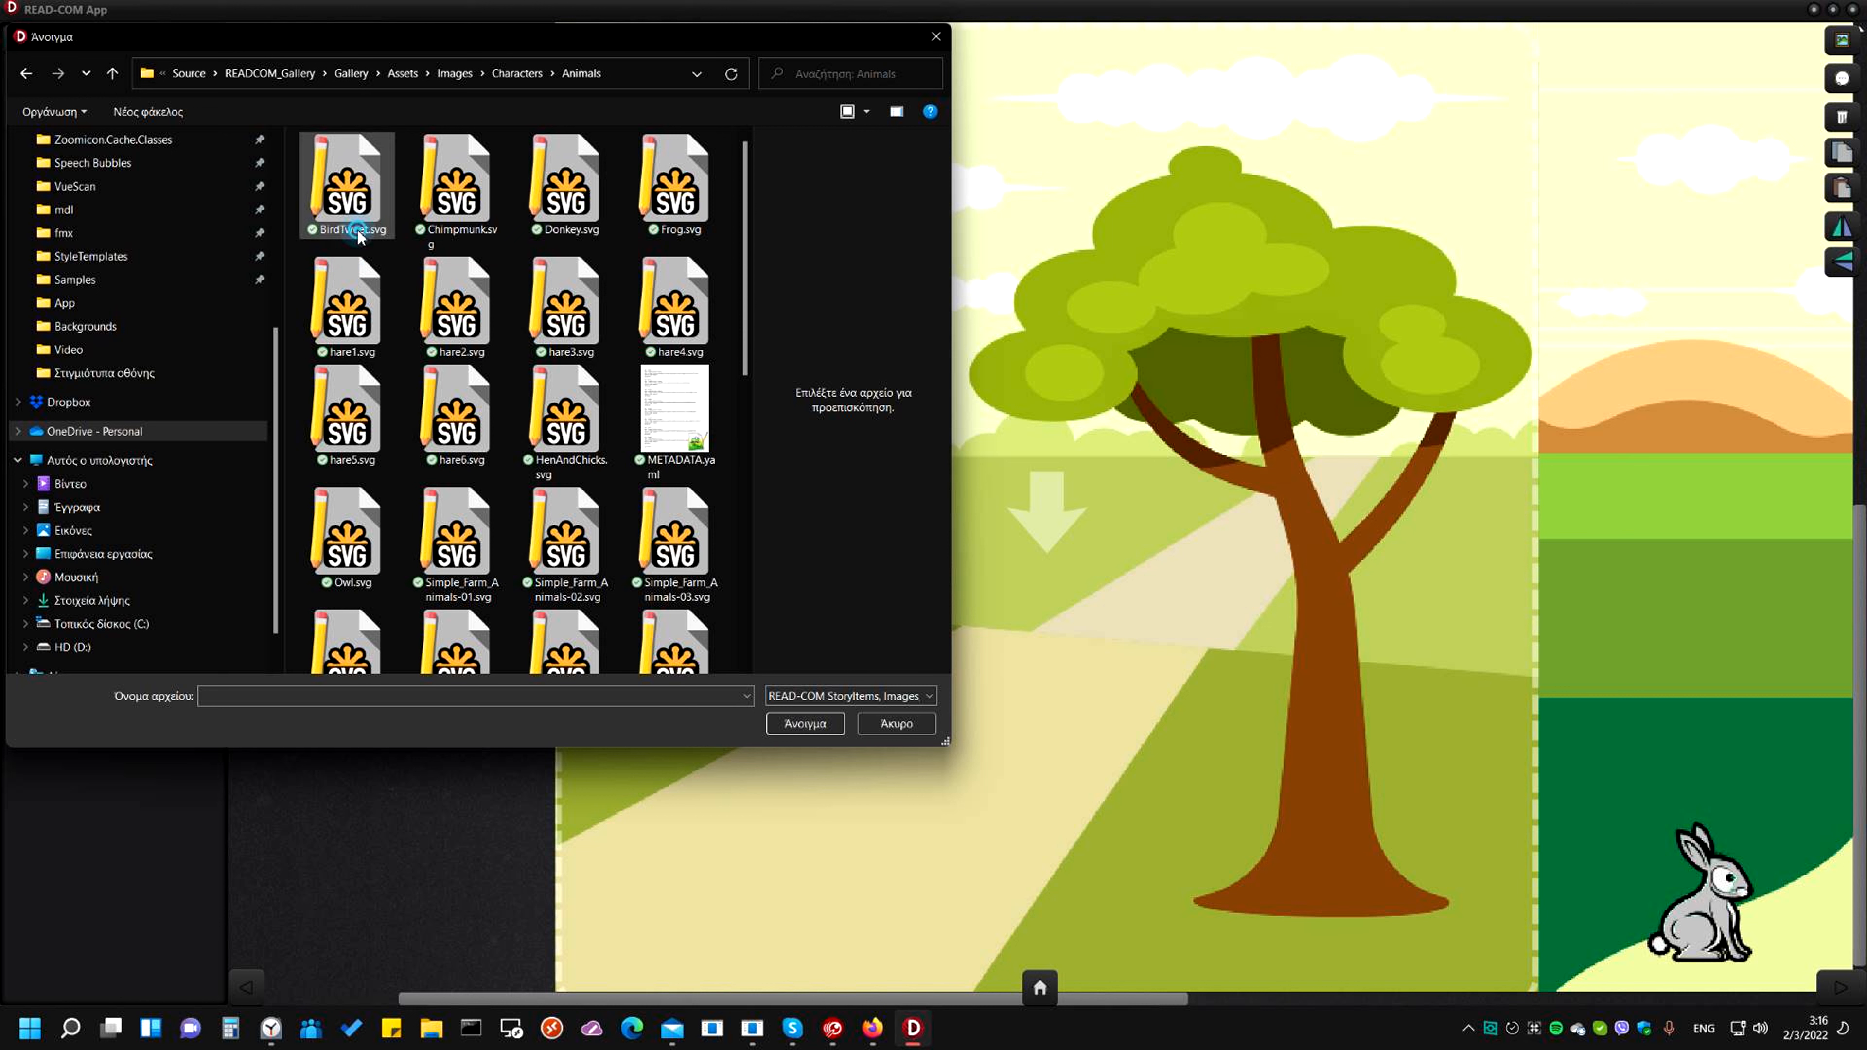
pyautogui.keyDown('shift'); pyautogui.click(352, 419); pyautogui.keyUp('shift')
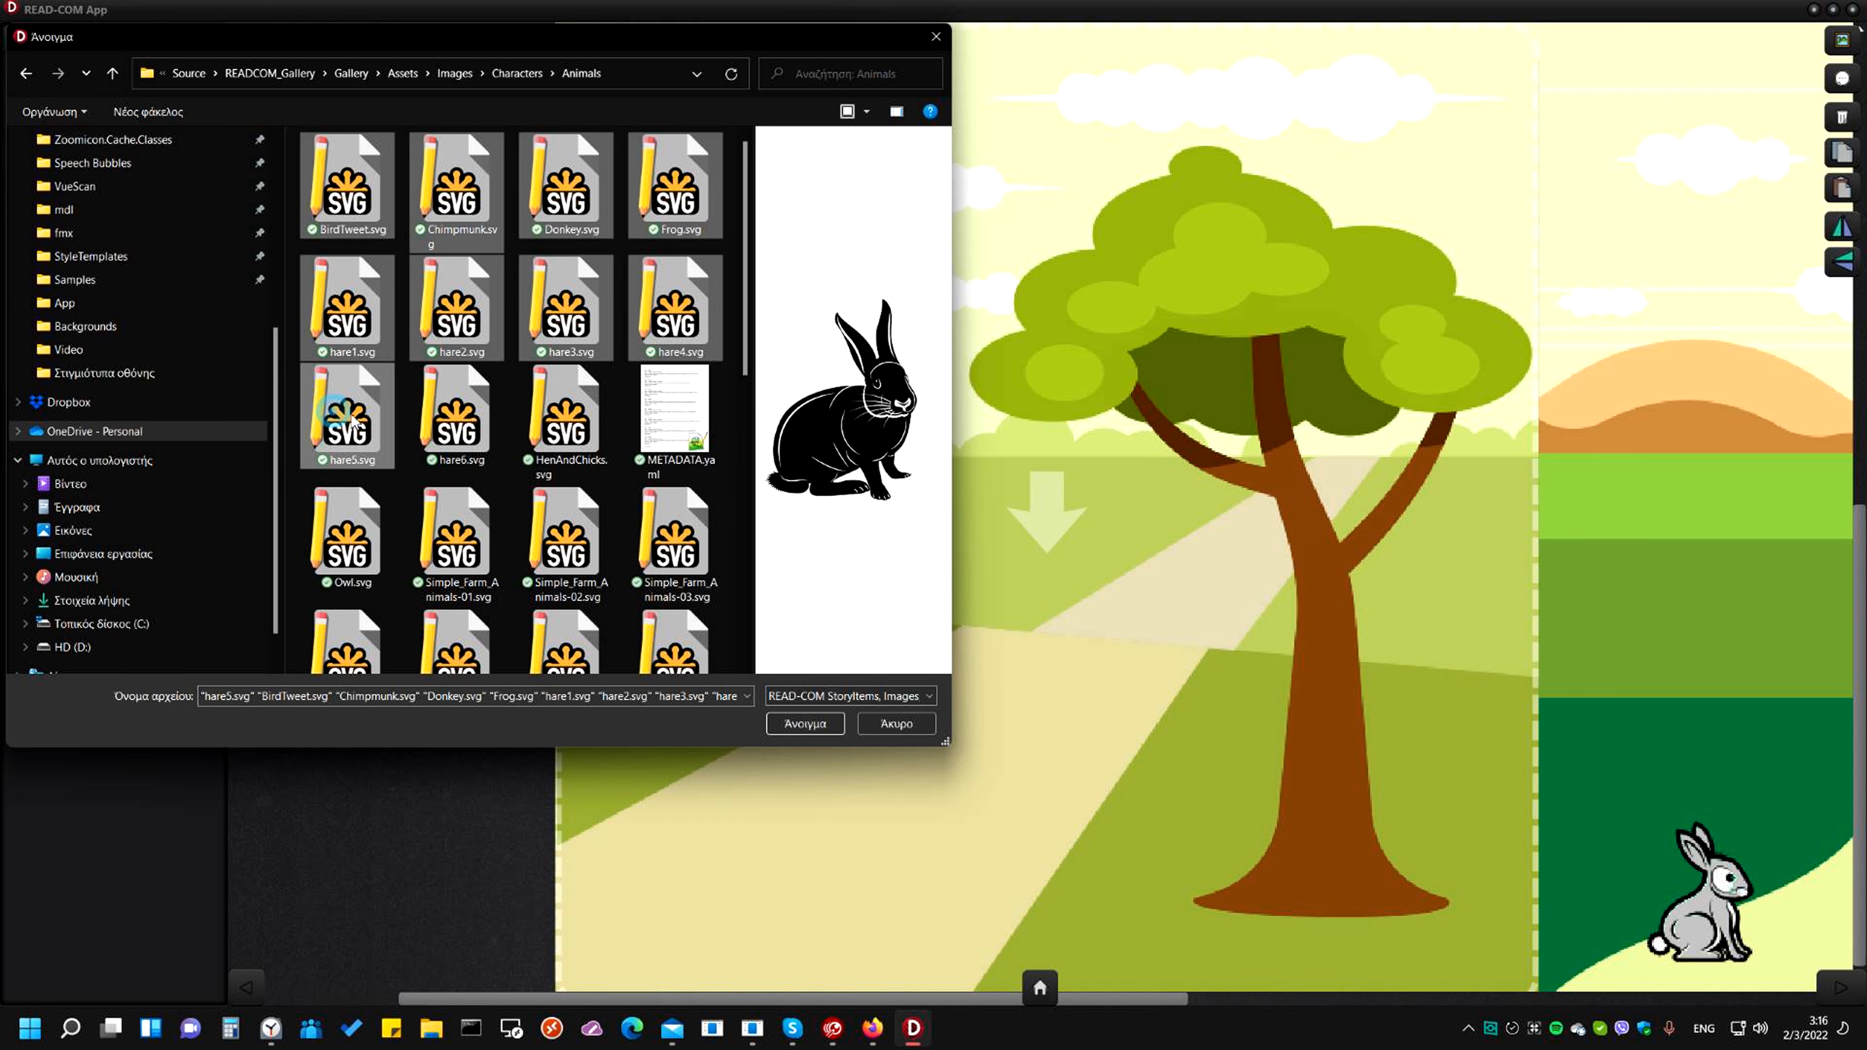
pyautogui.click(398, 316)
pyautogui.click(480, 327)
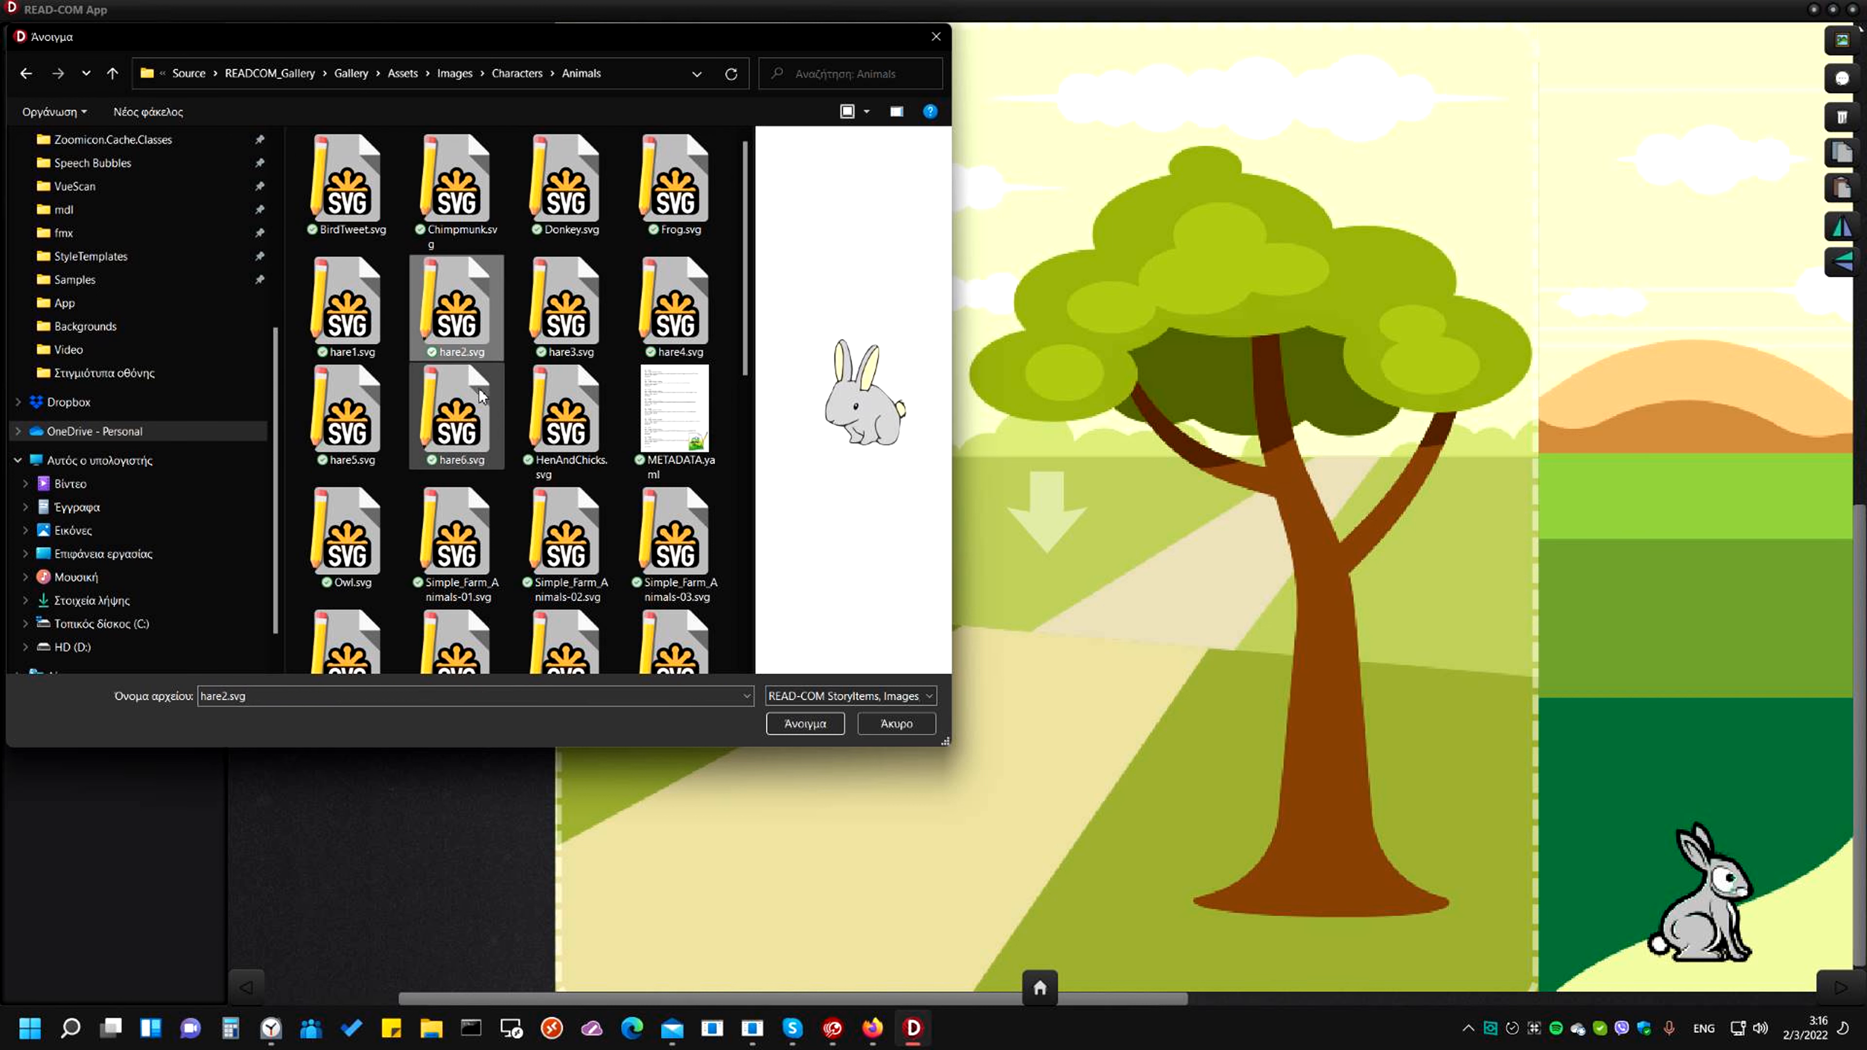
pyautogui.keyDown('ctrl'); pyautogui.click(461, 555); pyautogui.keyUp('ctrl')
pyautogui.keyDown('ctrl'); pyautogui.click(577, 539); pyautogui.keyUp('ctrl')
pyautogui.keyDown('ctrl'); pyautogui.click(346, 434); pyautogui.keyUp('ctrl')
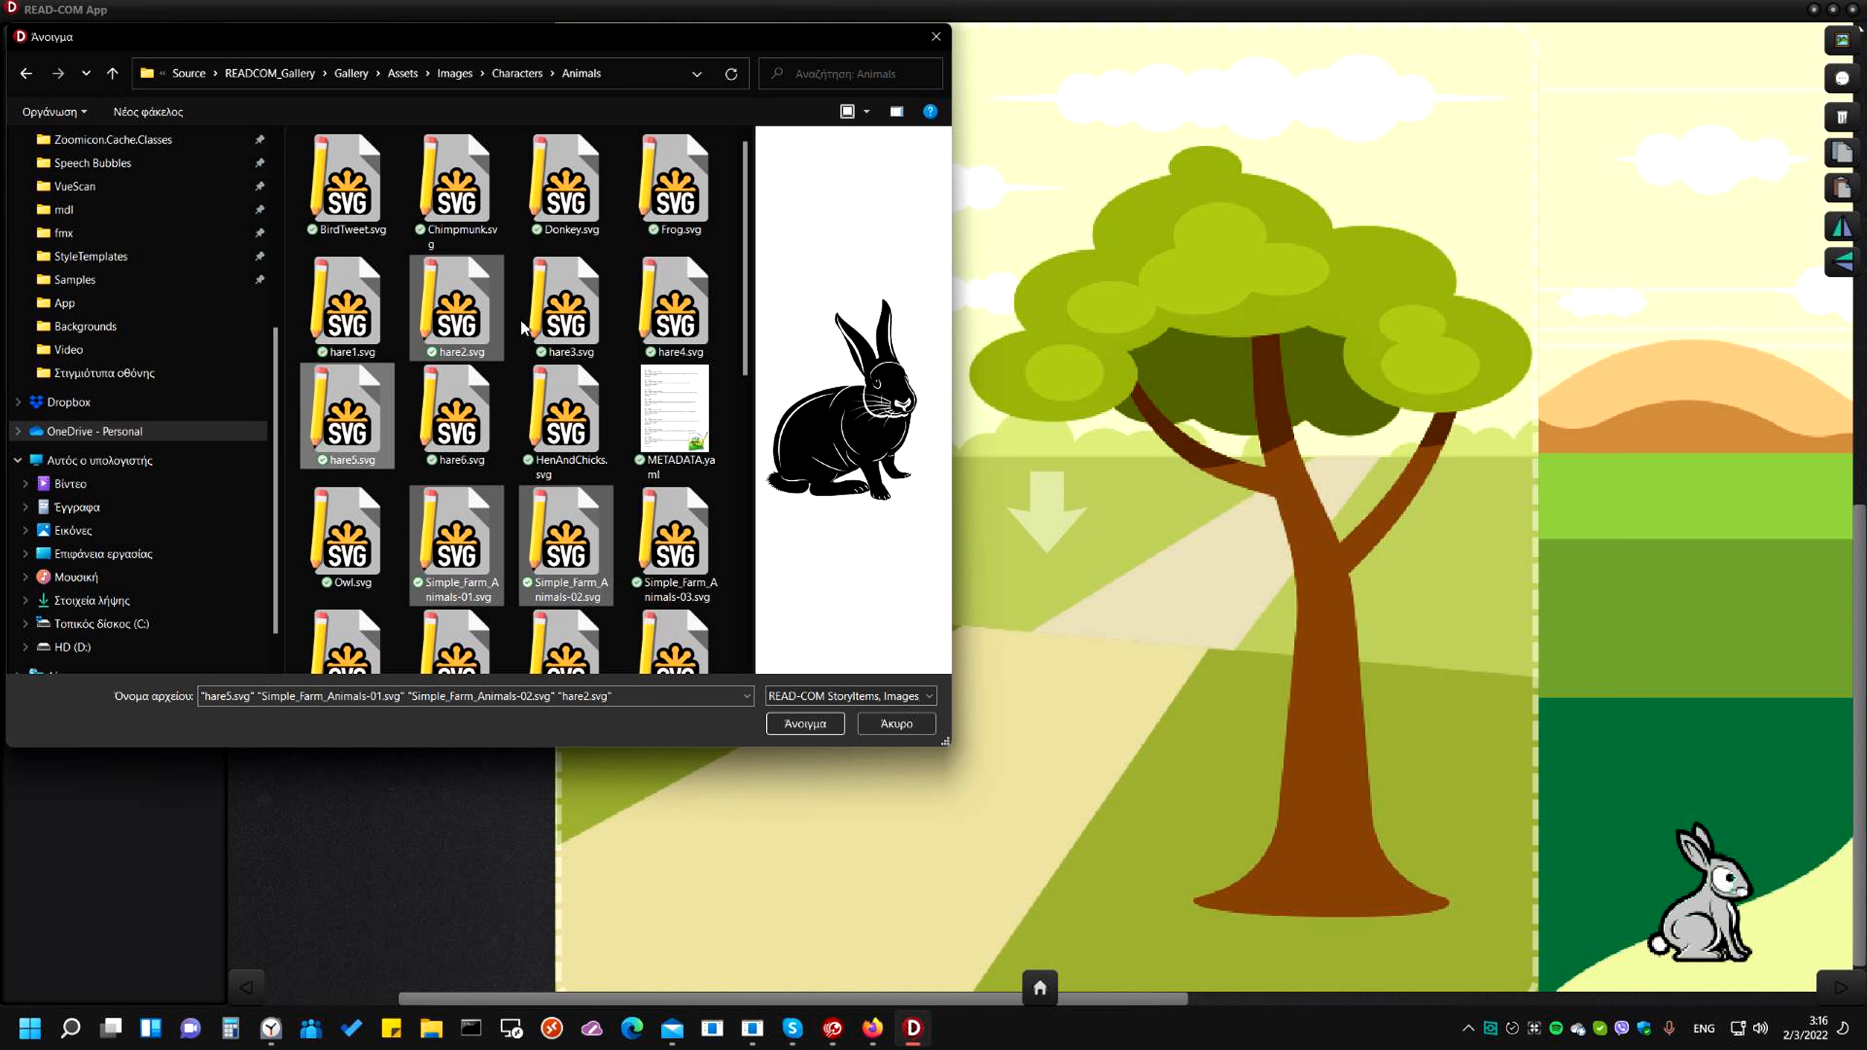
# Add hare1.svg, hare2.svg, hare3.svg, hare5.svg, hare6.svg and HenAndChicks.svg to the tree scene together
pyautogui.click(623, 268)
pyautogui.moveTo(619, 249); pyautogui.dragTo(339, 463)
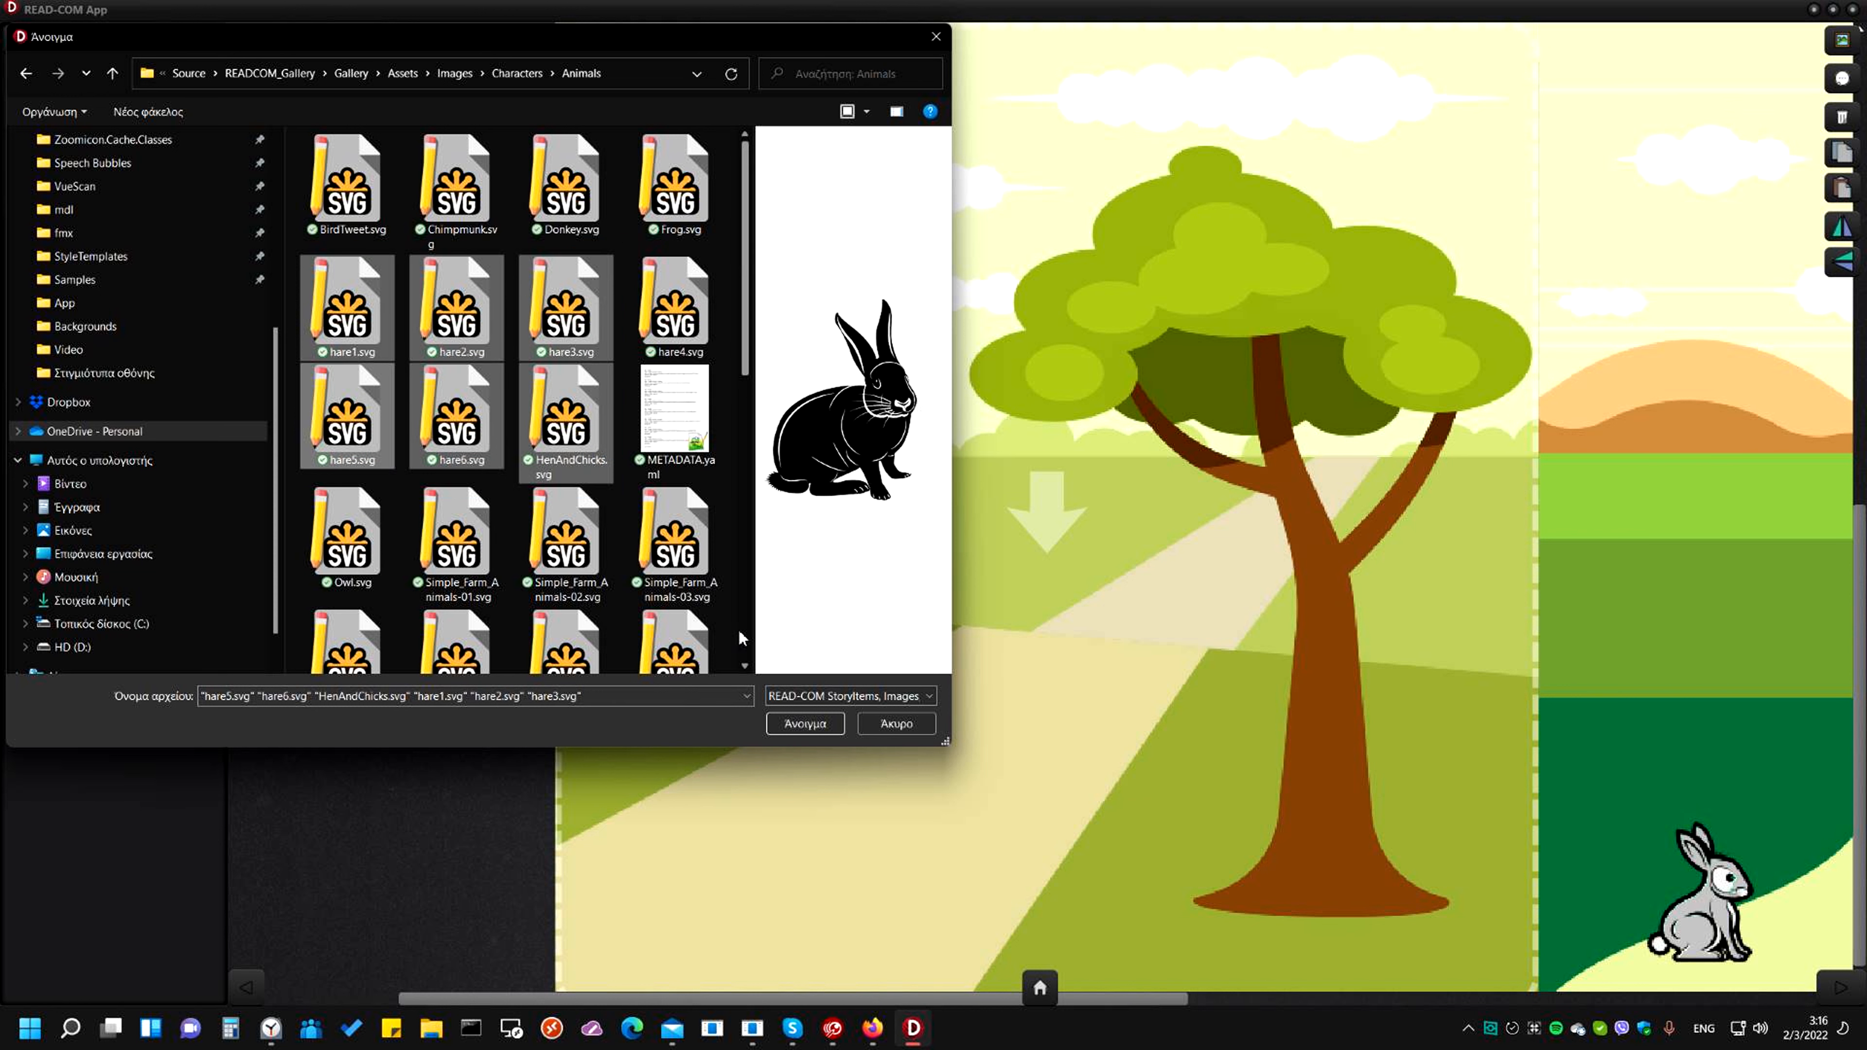
pyautogui.click(827, 729)
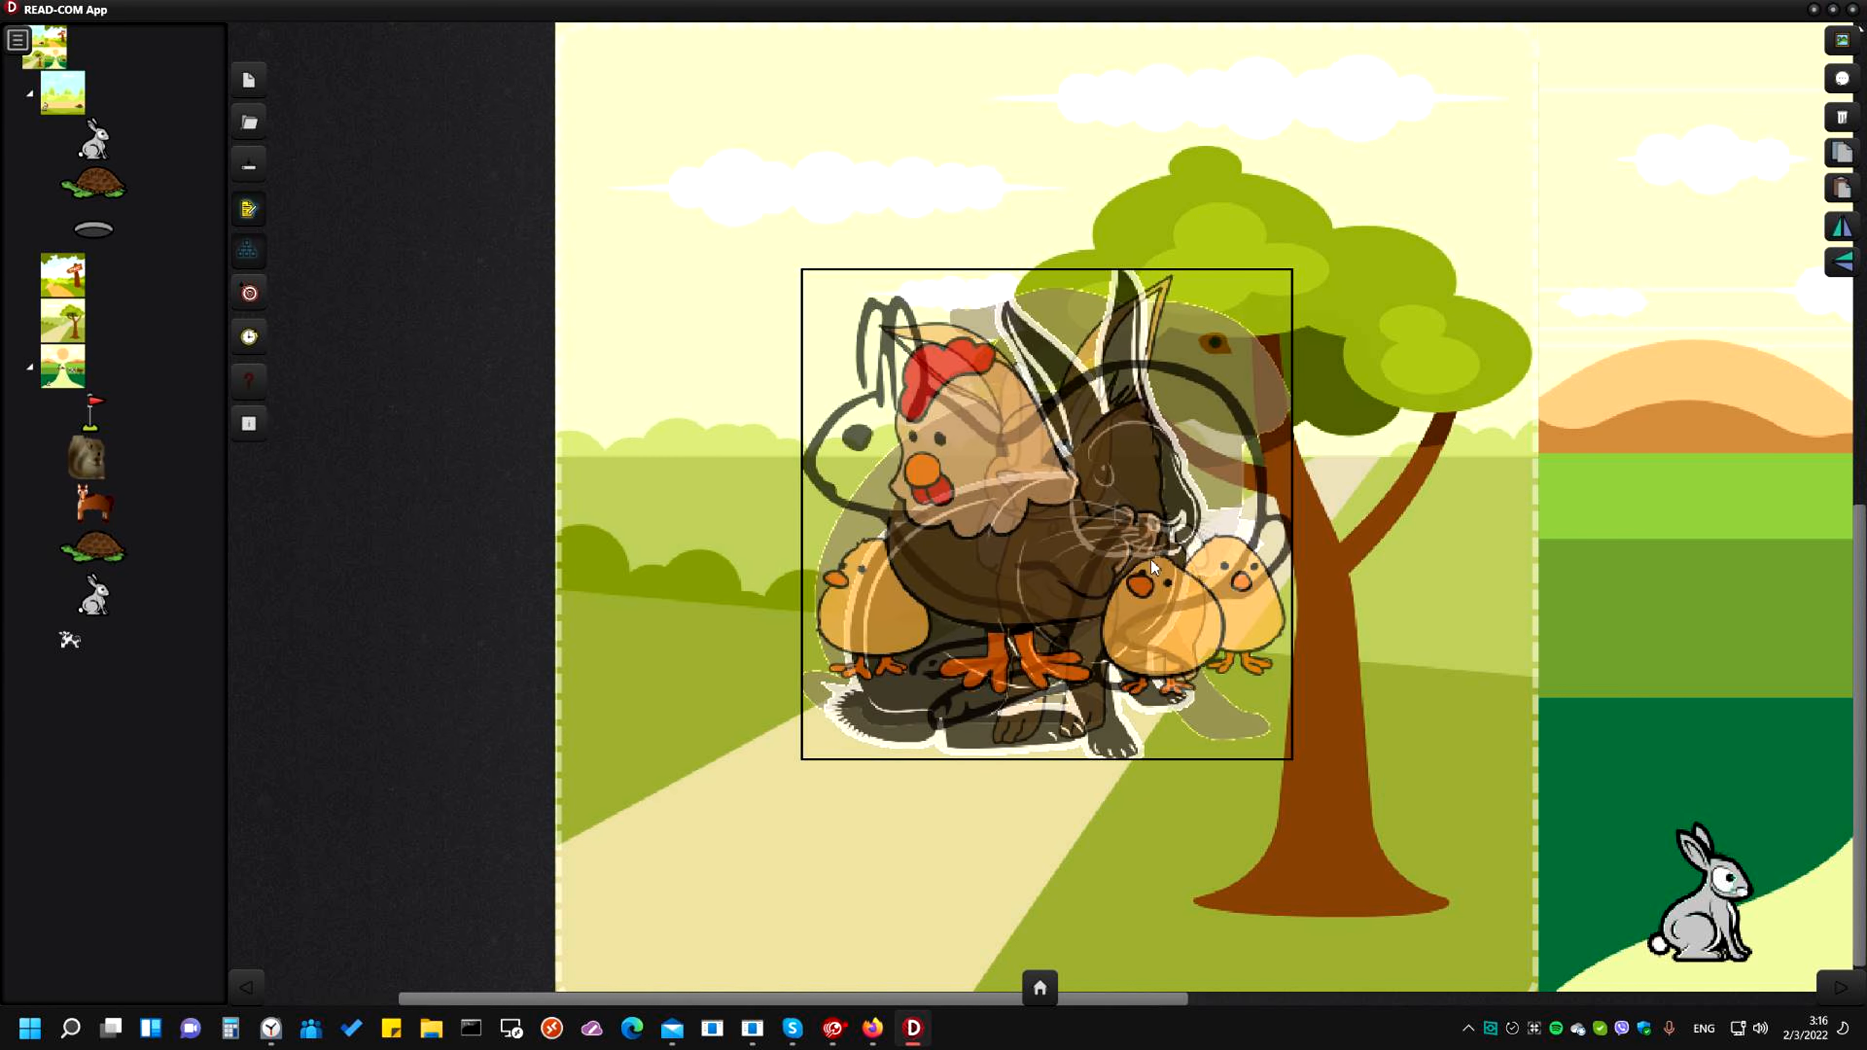
# Spread out the hen with chicks and the outline hare, and place the black hare small in the scene's upper-left corner
pyautogui.moveTo(1034, 494); pyautogui.dragTo(911, 766)
pyautogui.click(1033, 445)
pyautogui.moveTo(1037, 447); pyautogui.dragTo(1375, 664)
pyautogui.click(1051, 425)
pyautogui.moveTo(1058, 488); pyautogui.dragTo(842, 265)
pyautogui.moveTo(1086, 548); pyautogui.dragTo(769, 265)
# Shrink the tan hare and place it below the black hare at the scene's left edge
pyautogui.click(972, 527)
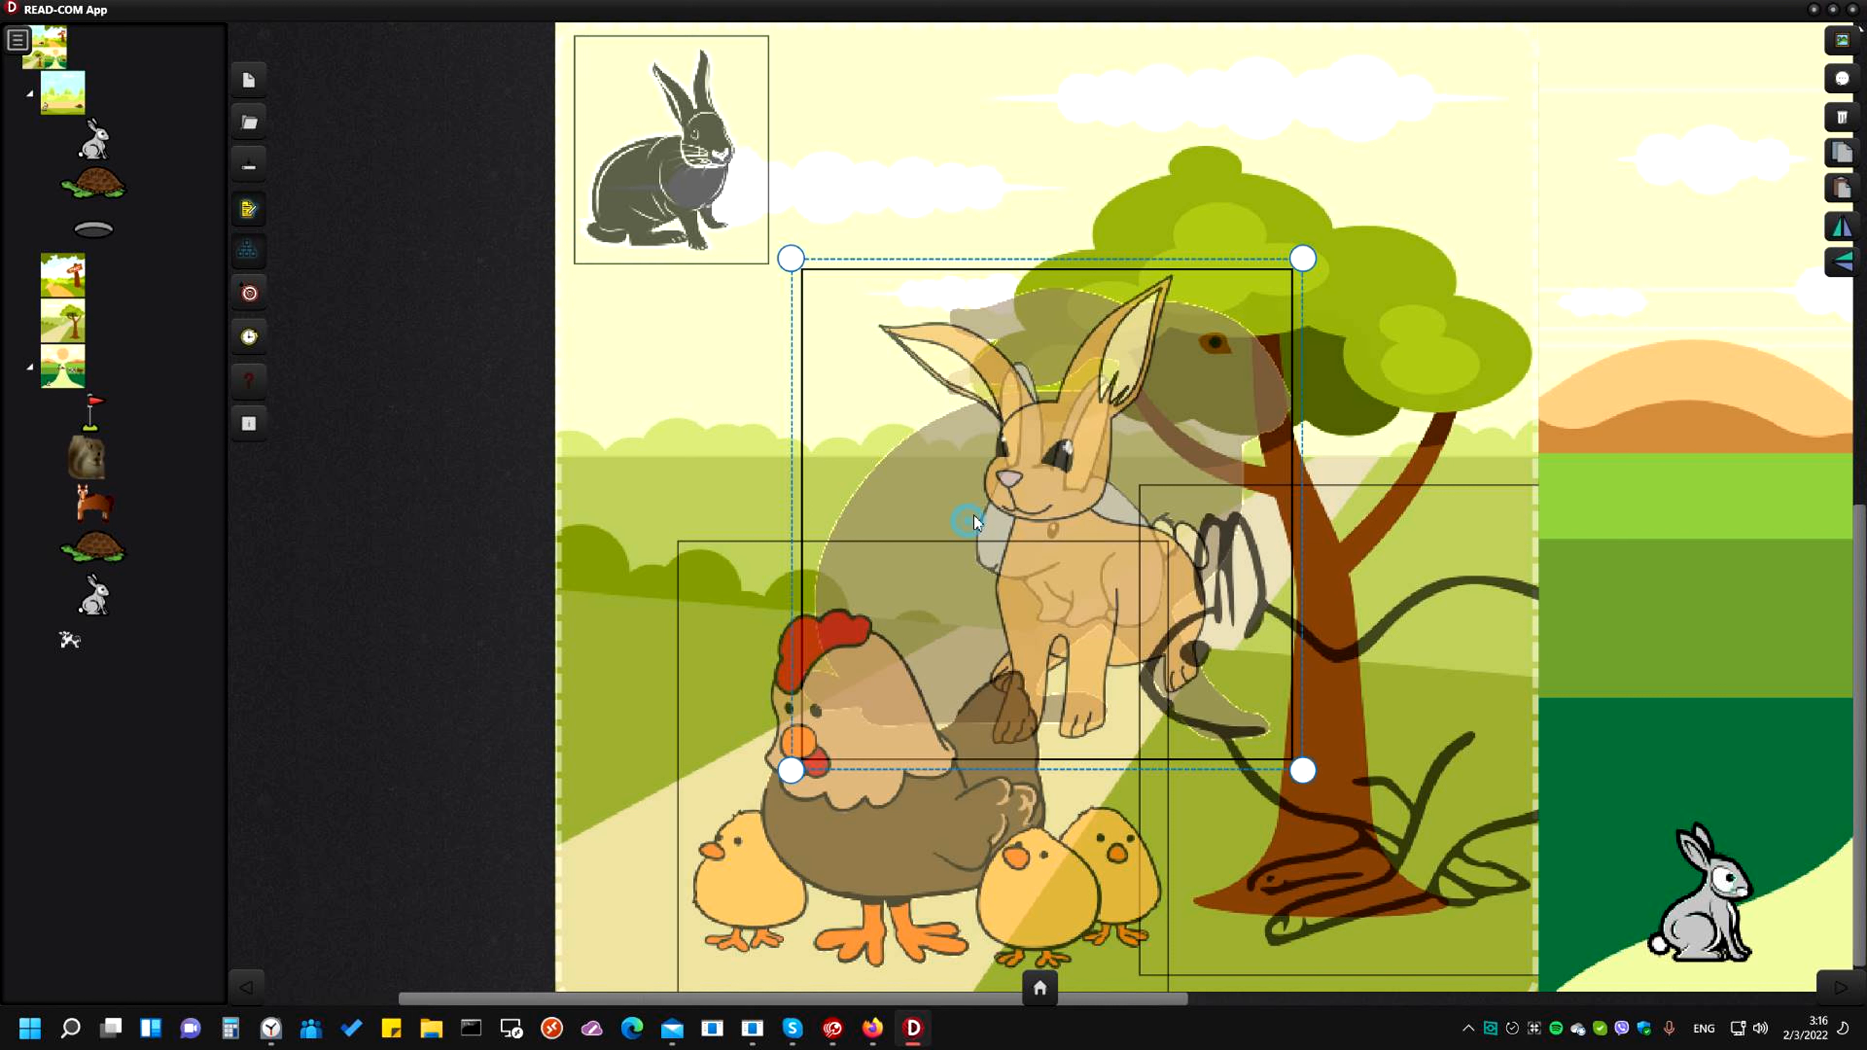
pyautogui.moveTo(1303, 258); pyautogui.dragTo(971, 521)
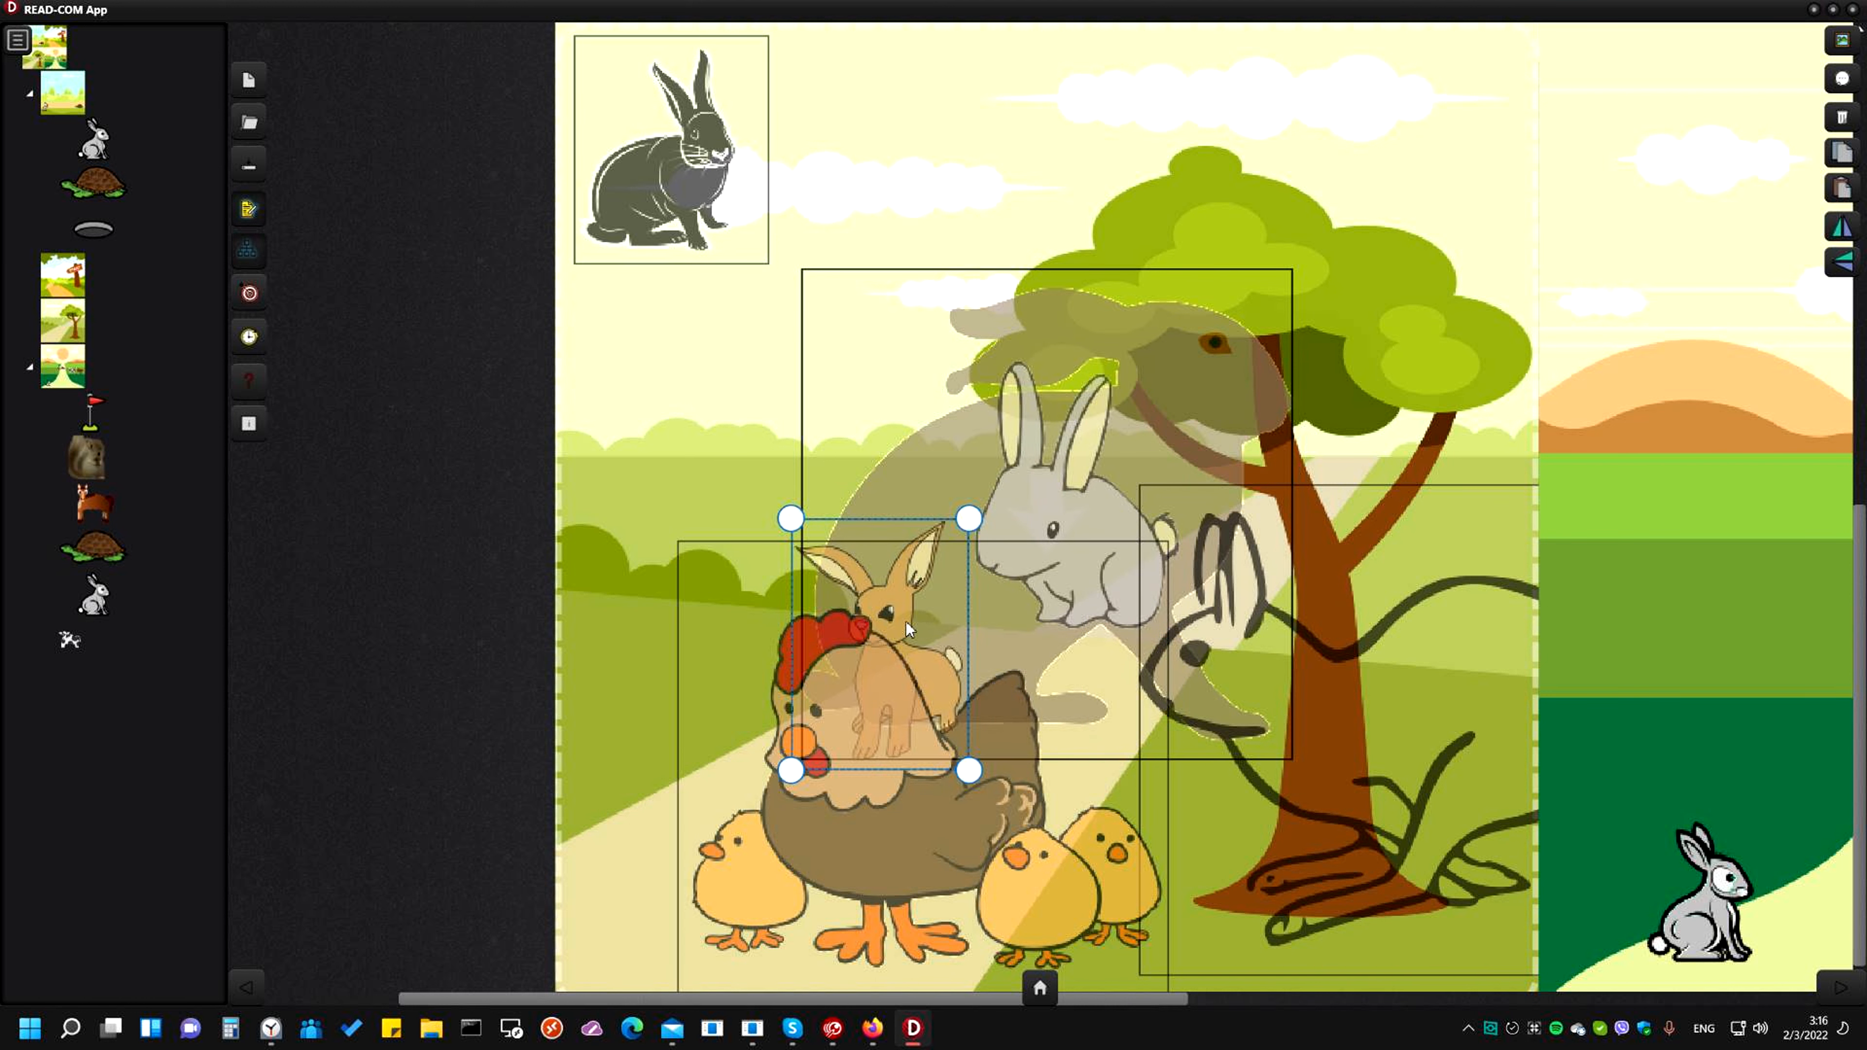
pyautogui.click(1051, 491)
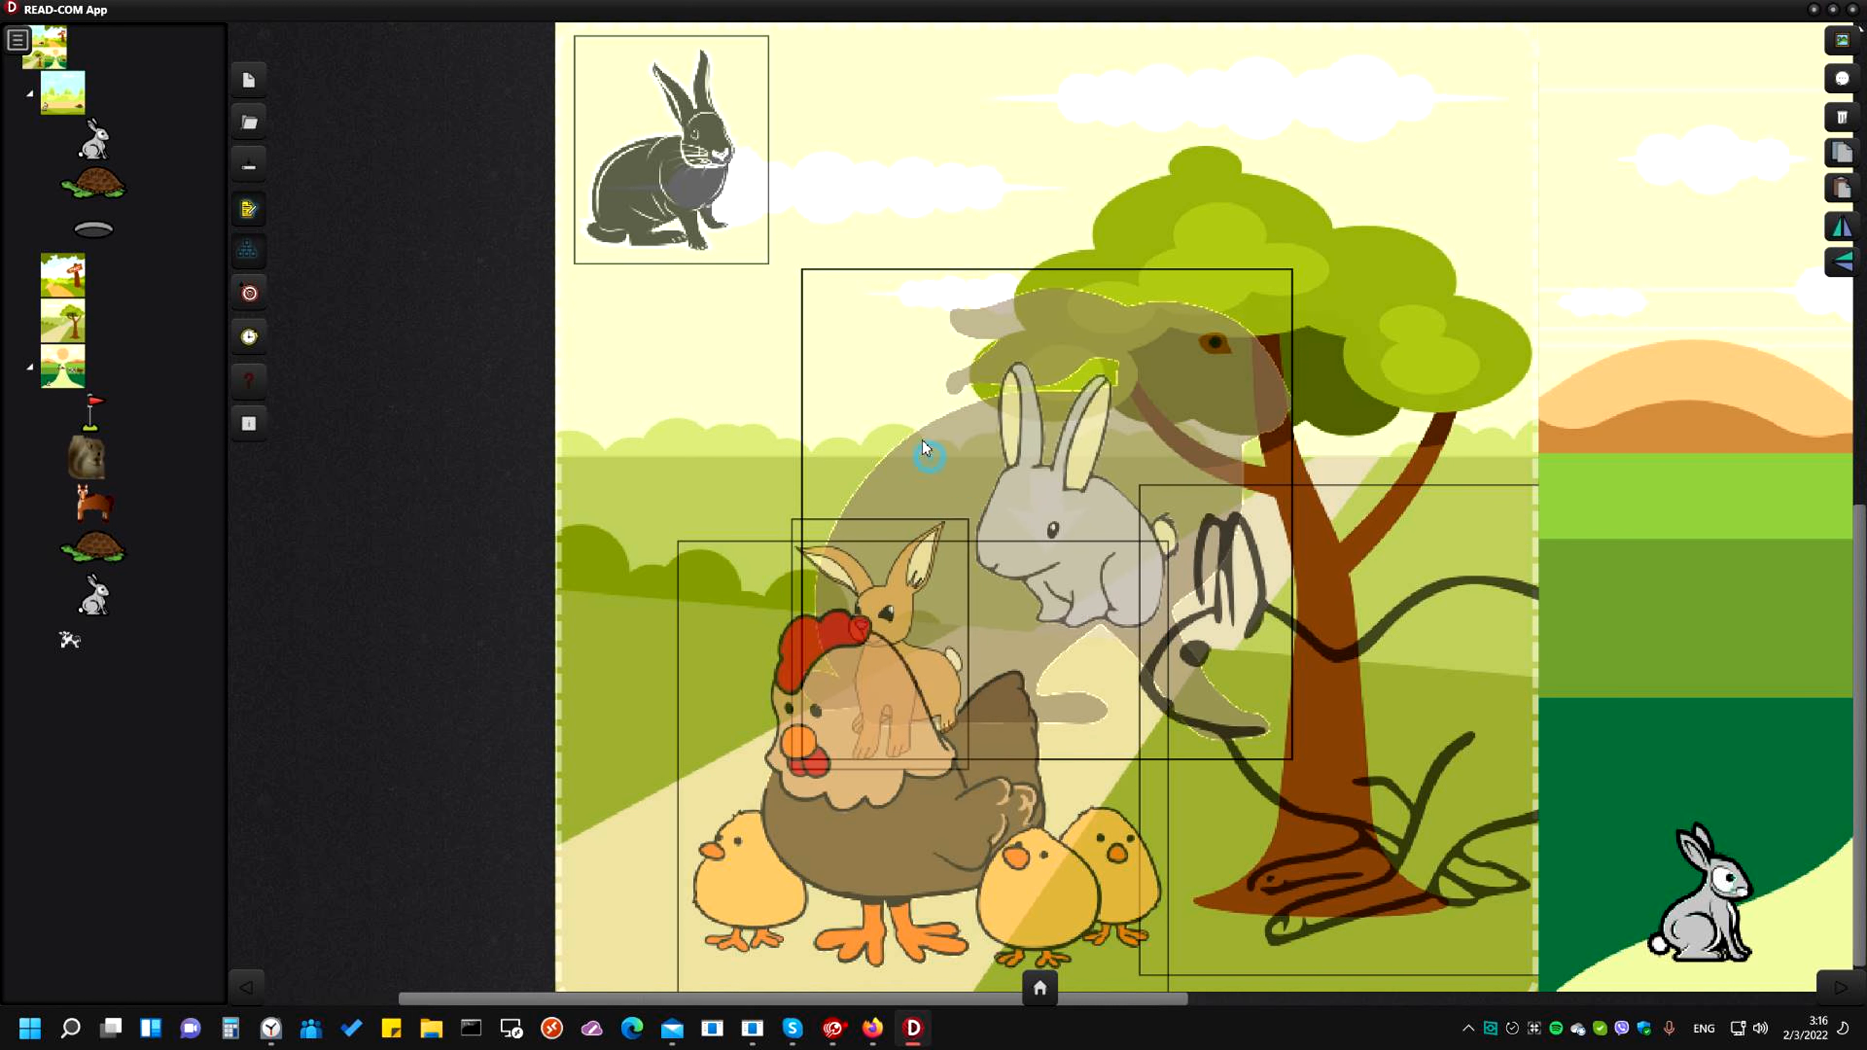
pyautogui.moveTo(751, 228); pyautogui.dragTo(1372, 887)
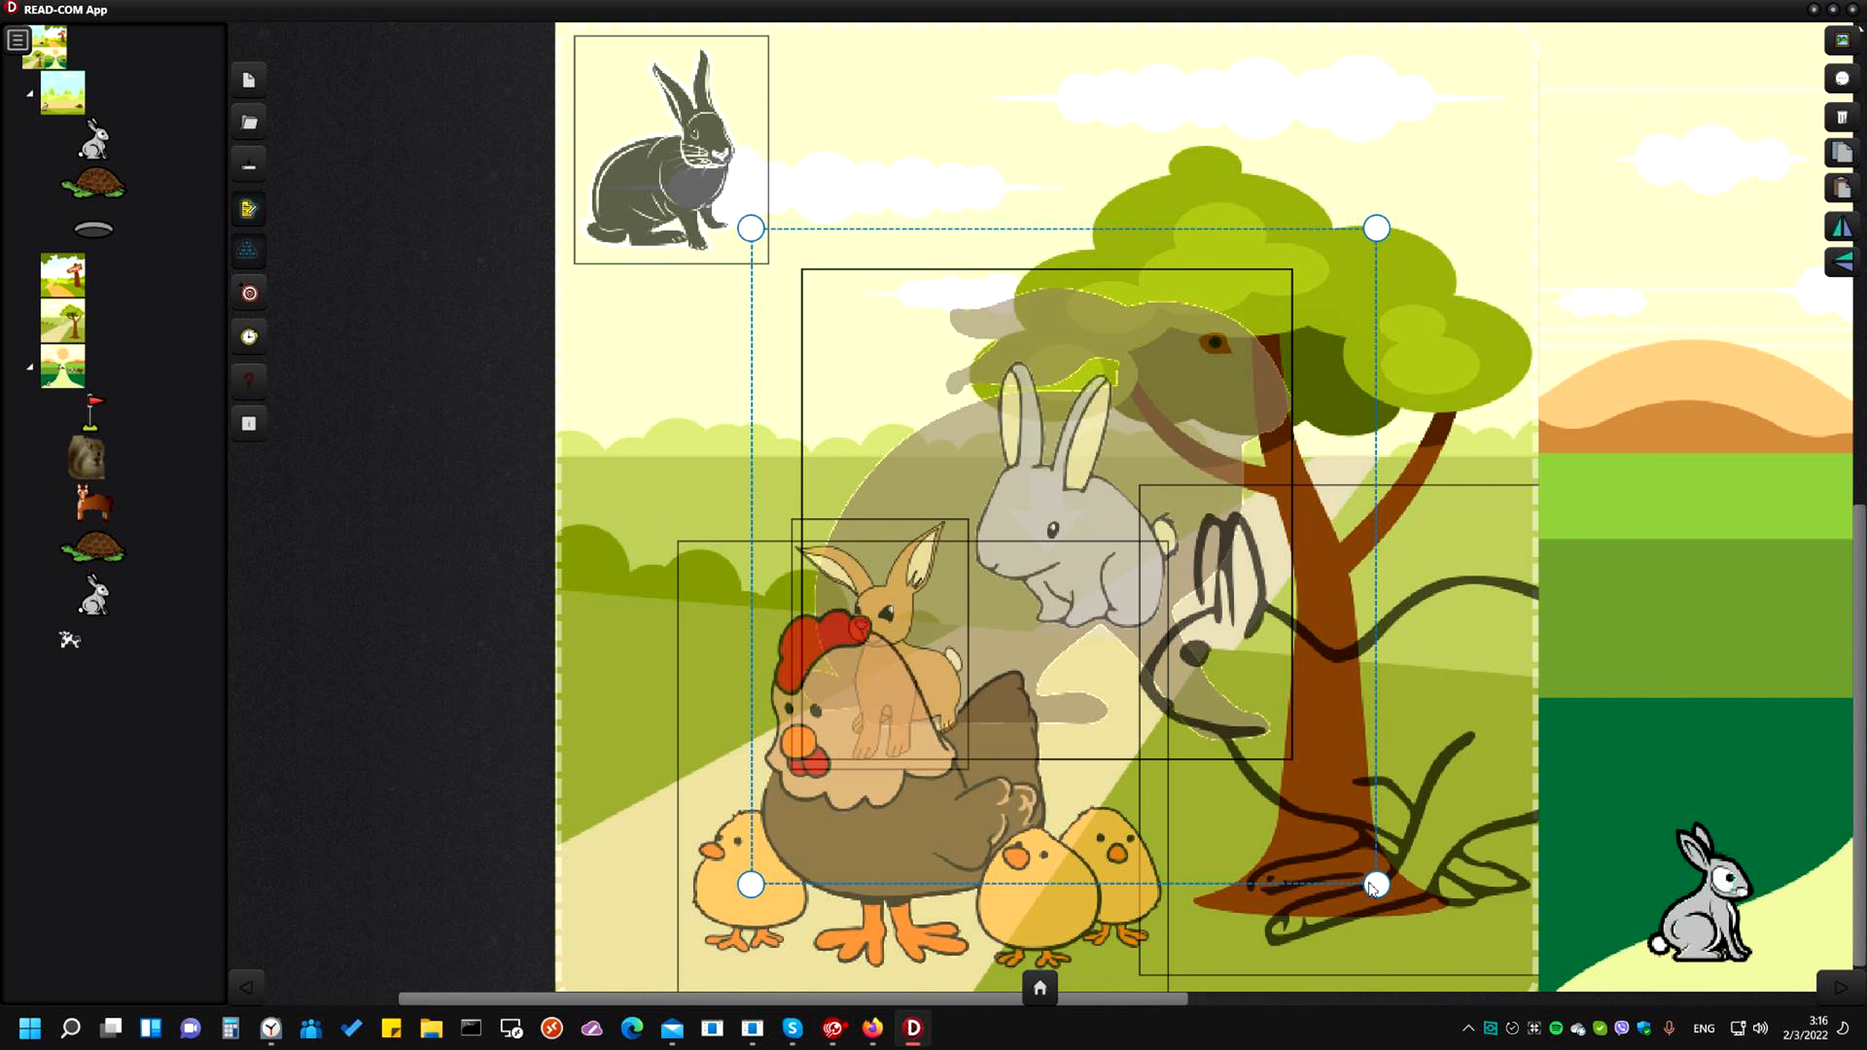
pyautogui.moveTo(1270, 731); pyautogui.dragTo(1074, 493)
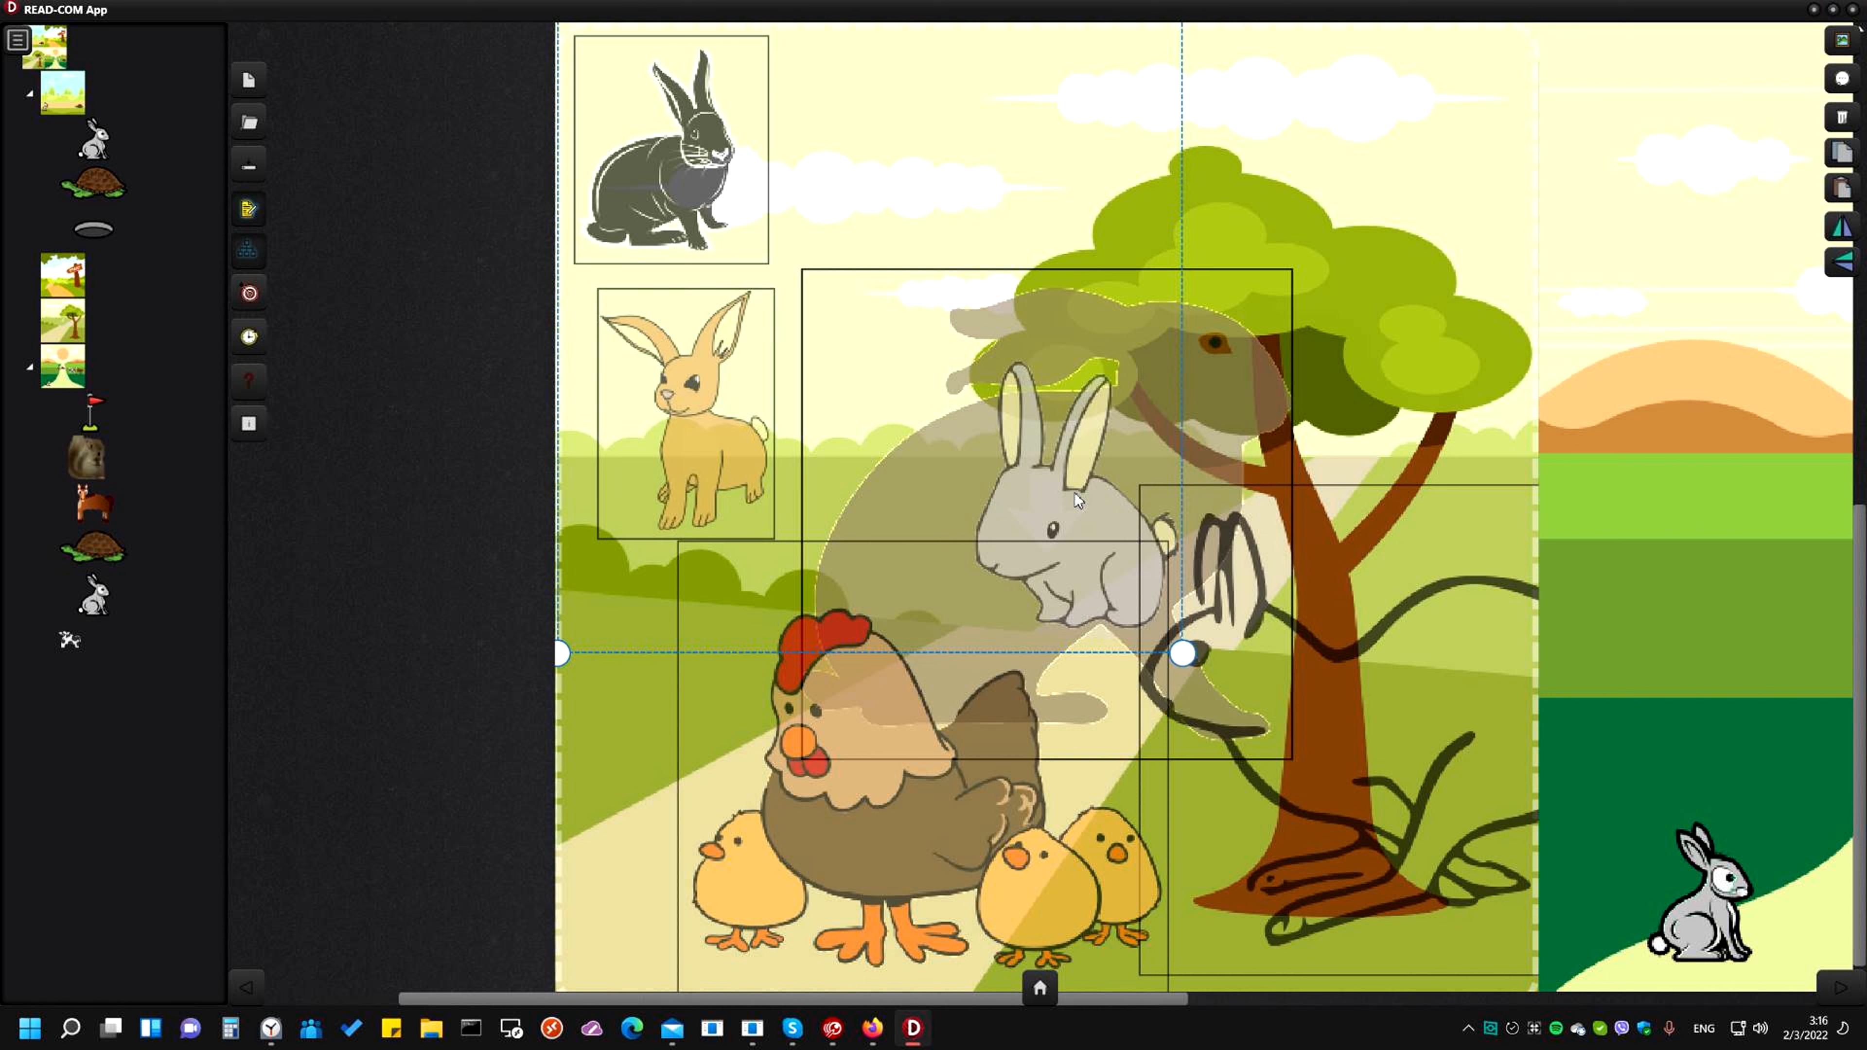
# Move the outline hare to the middle of the scene and the grey hare over the tree trunk
pyautogui.moveTo(1323, 724)
pyautogui.mouseDown()
pyautogui.moveTo(1337, 758)
pyautogui.moveTo(892, 306)
pyautogui.moveTo(1139, 804)
pyautogui.moveTo(963, 609)
pyautogui.mouseUp()
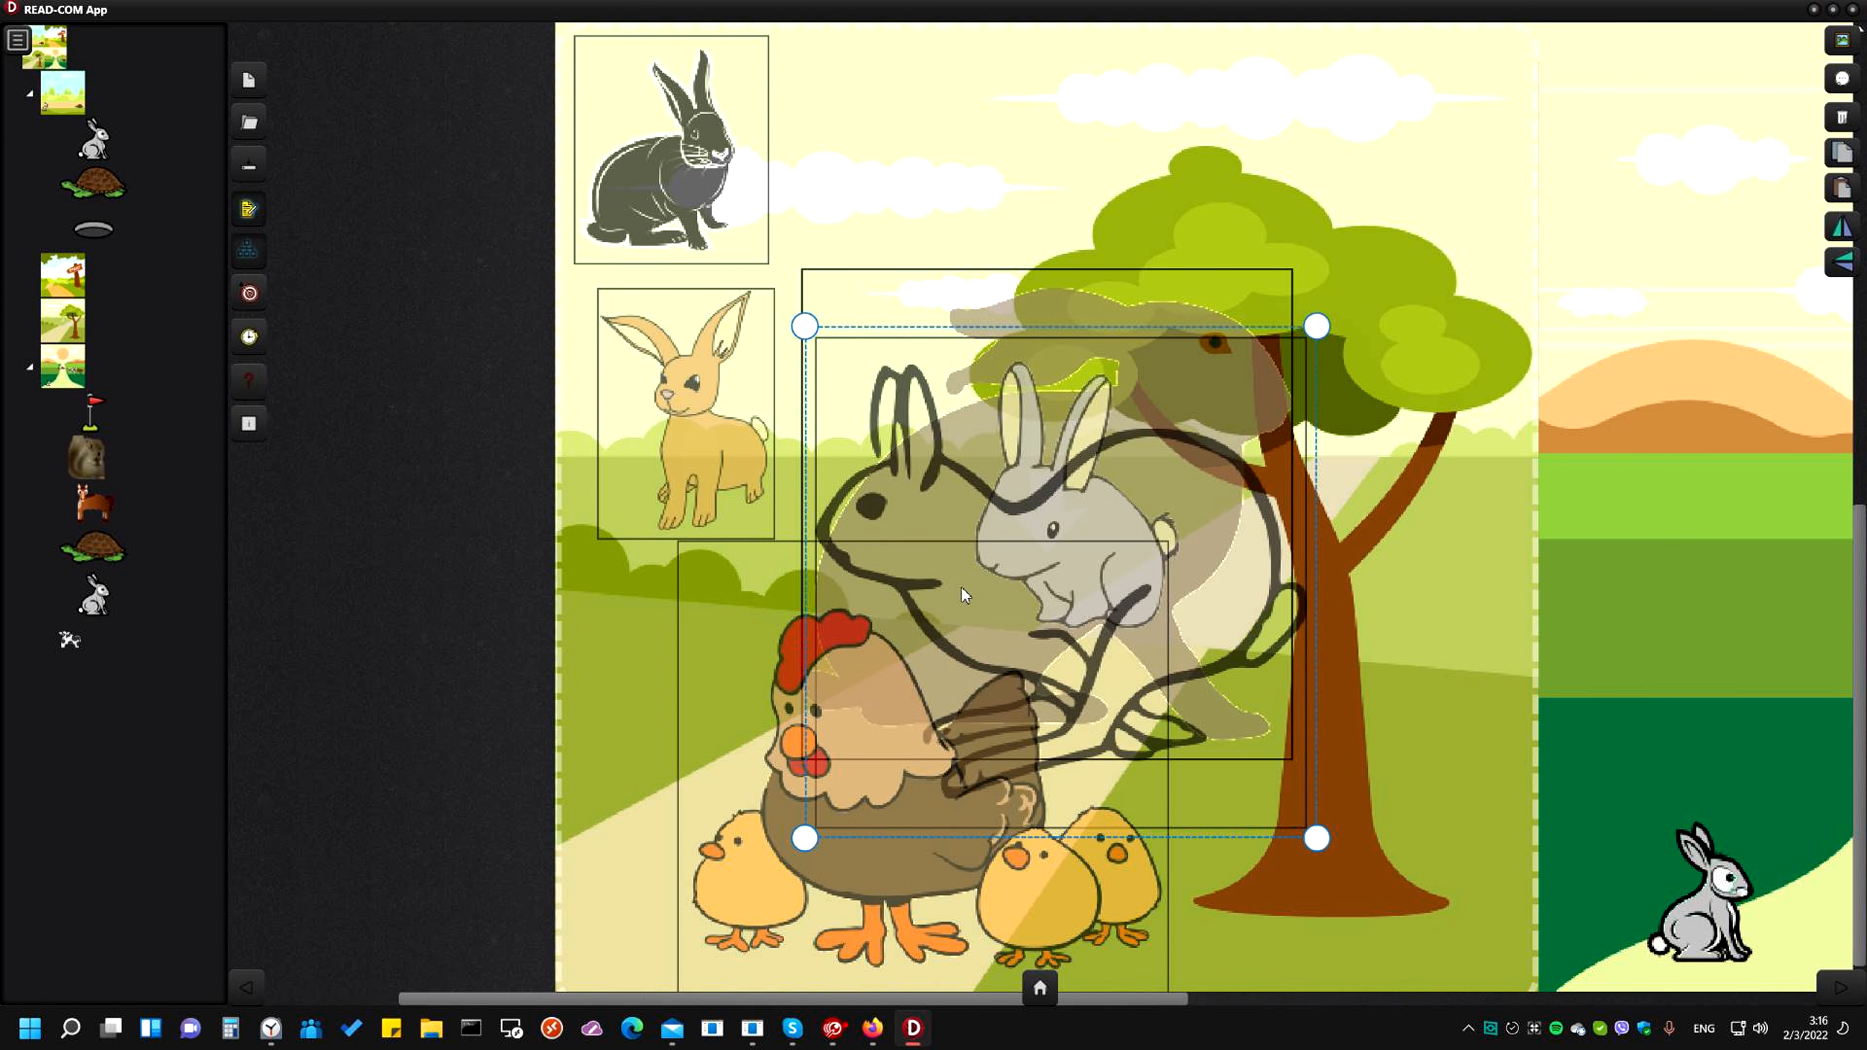
pyautogui.moveTo(1005, 568)
pyautogui.mouseDown()
pyautogui.moveTo(1121, 693)
pyautogui.moveTo(1037, 535)
pyautogui.mouseUp()
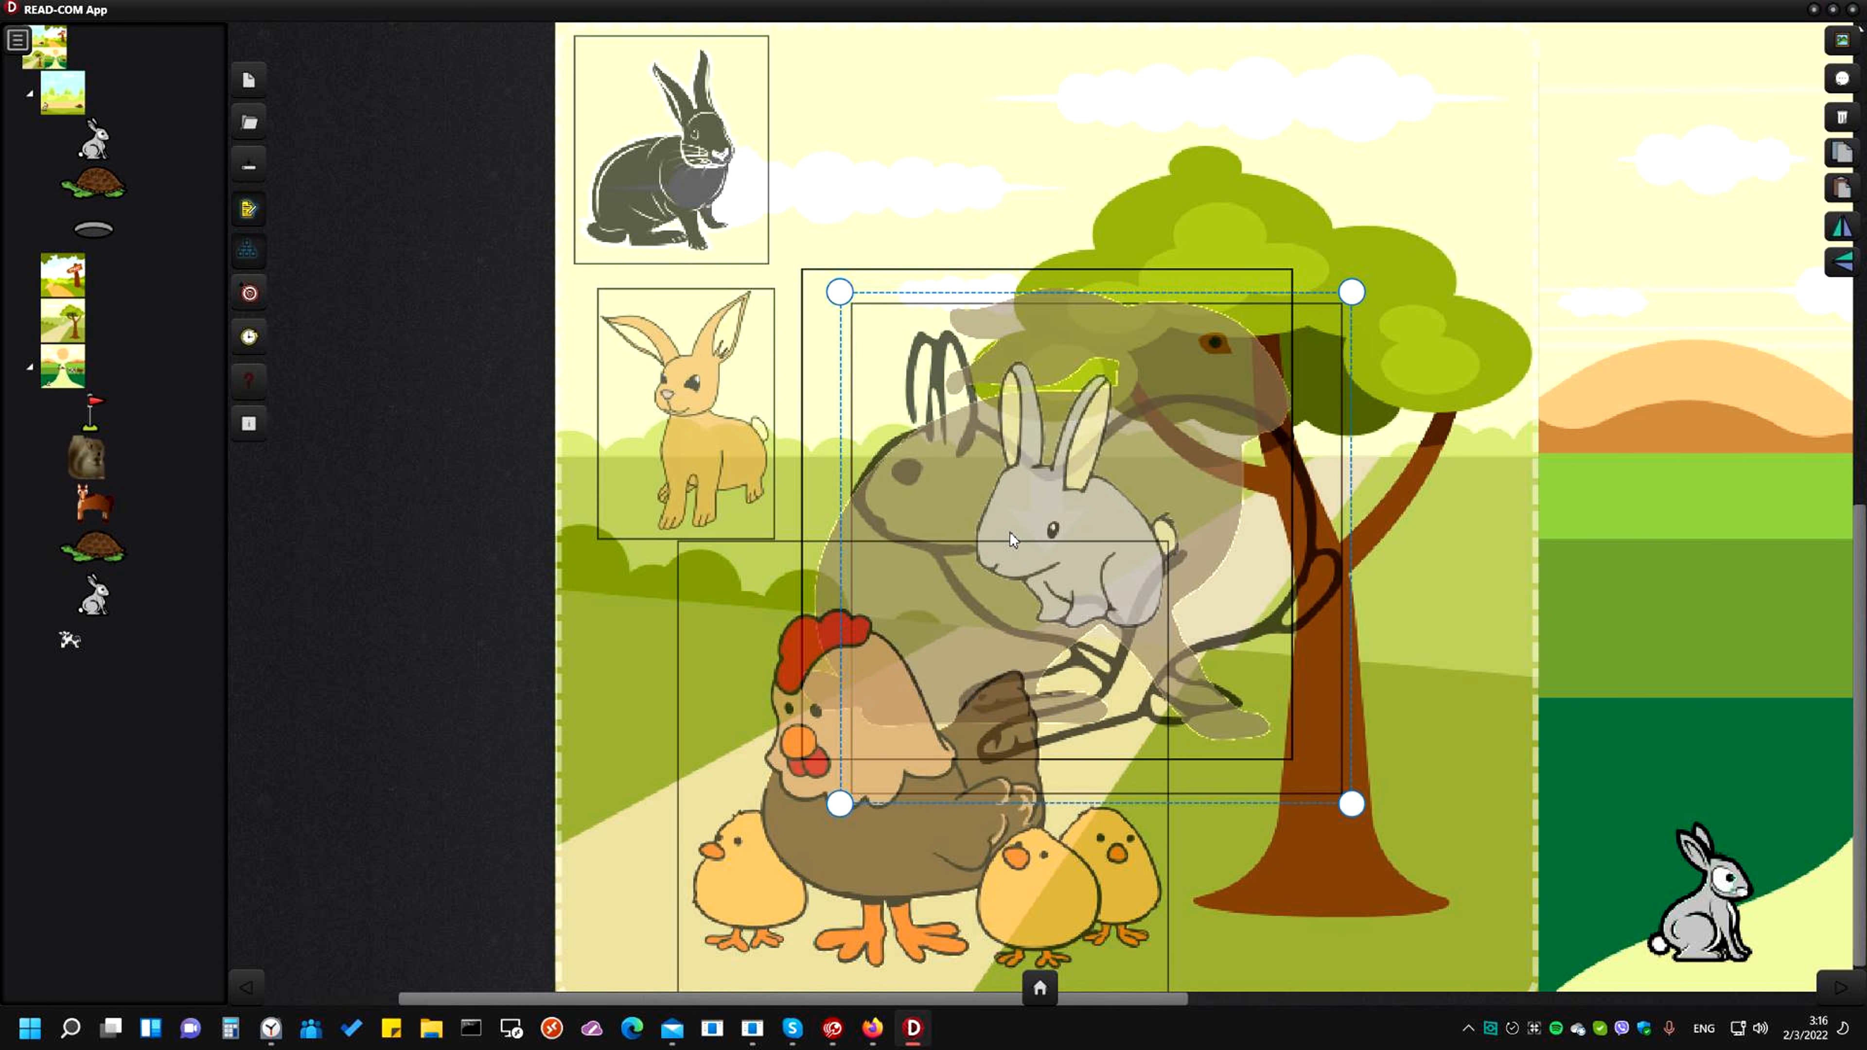
pyautogui.moveTo(1011, 541)
pyautogui.mouseDown()
pyautogui.moveTo(1289, 609)
pyautogui.moveTo(957, 499)
pyautogui.mouseUp()
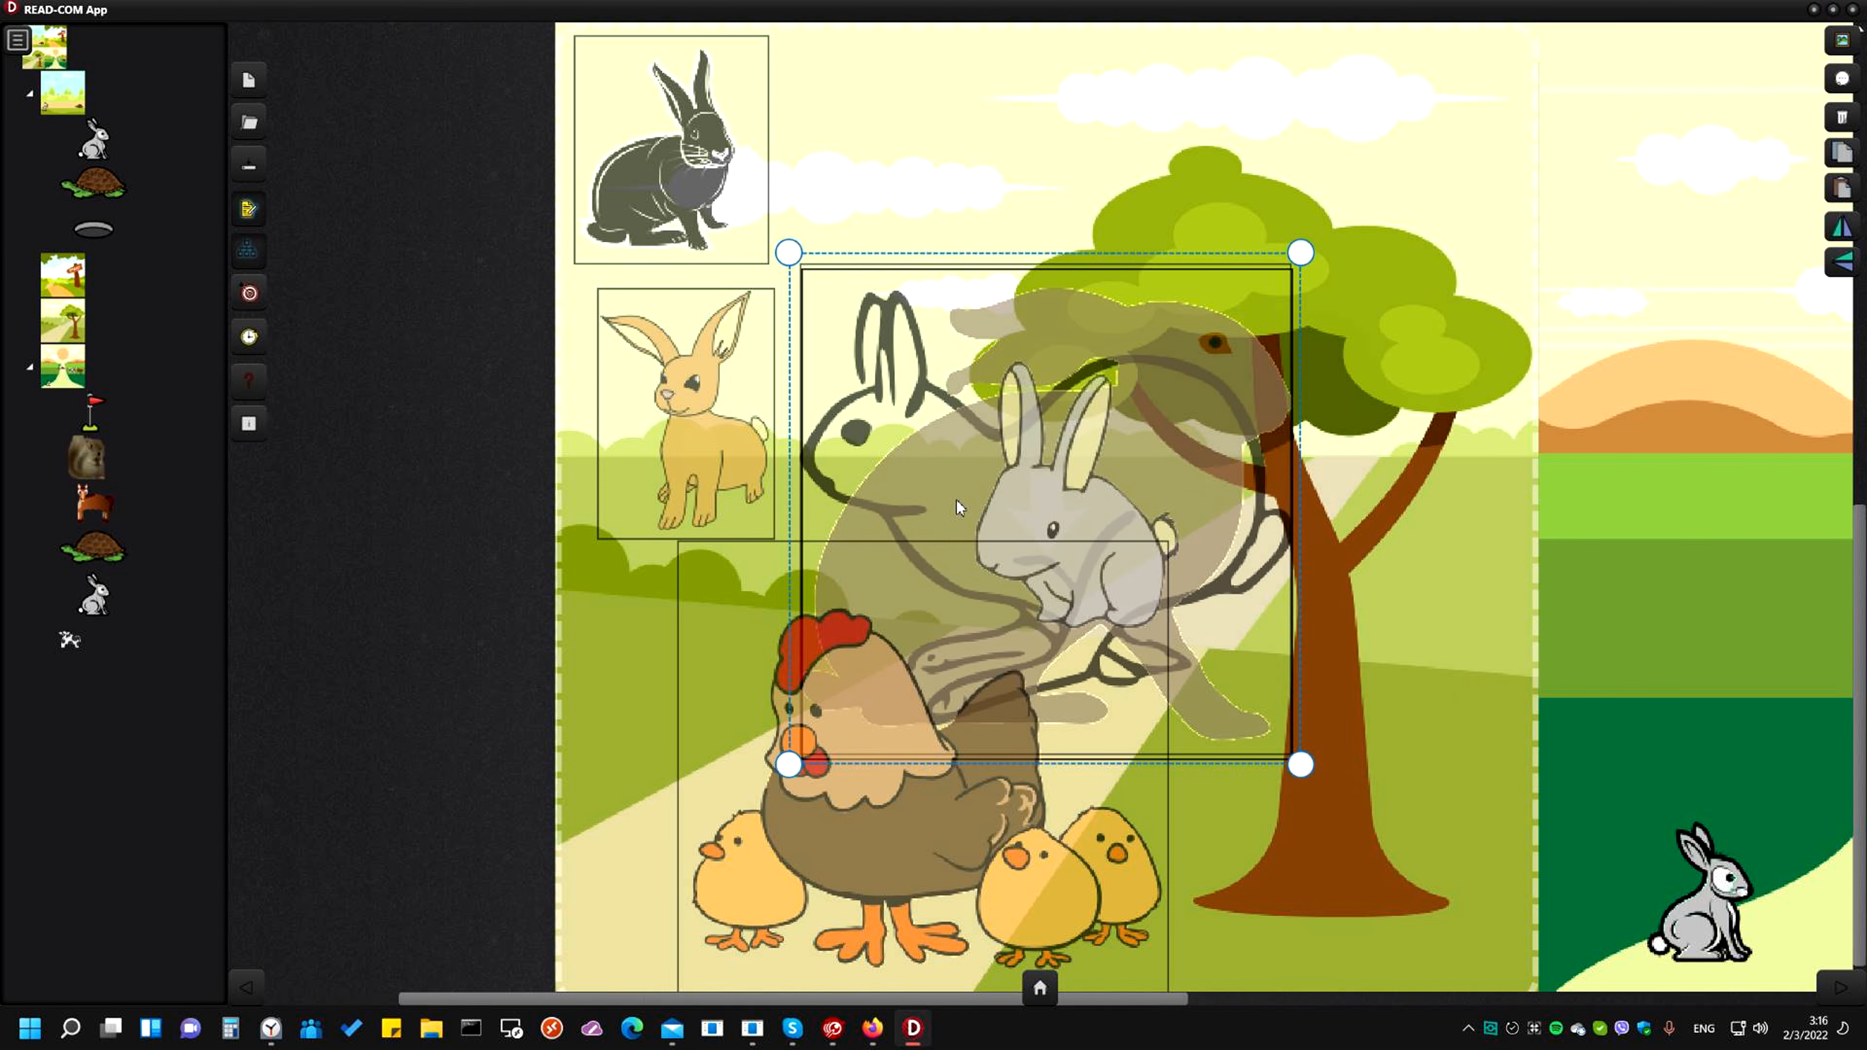
pyautogui.moveTo(1069, 528); pyautogui.dragTo(1314, 539)
# Shift the large hare silhouette slightly left and move the hen with chicks to the middle of the tree scene
pyautogui.click(1122, 222)
pyautogui.click(1434, 138)
pyautogui.moveTo(1434, 138); pyautogui.dragTo(611, 1021)
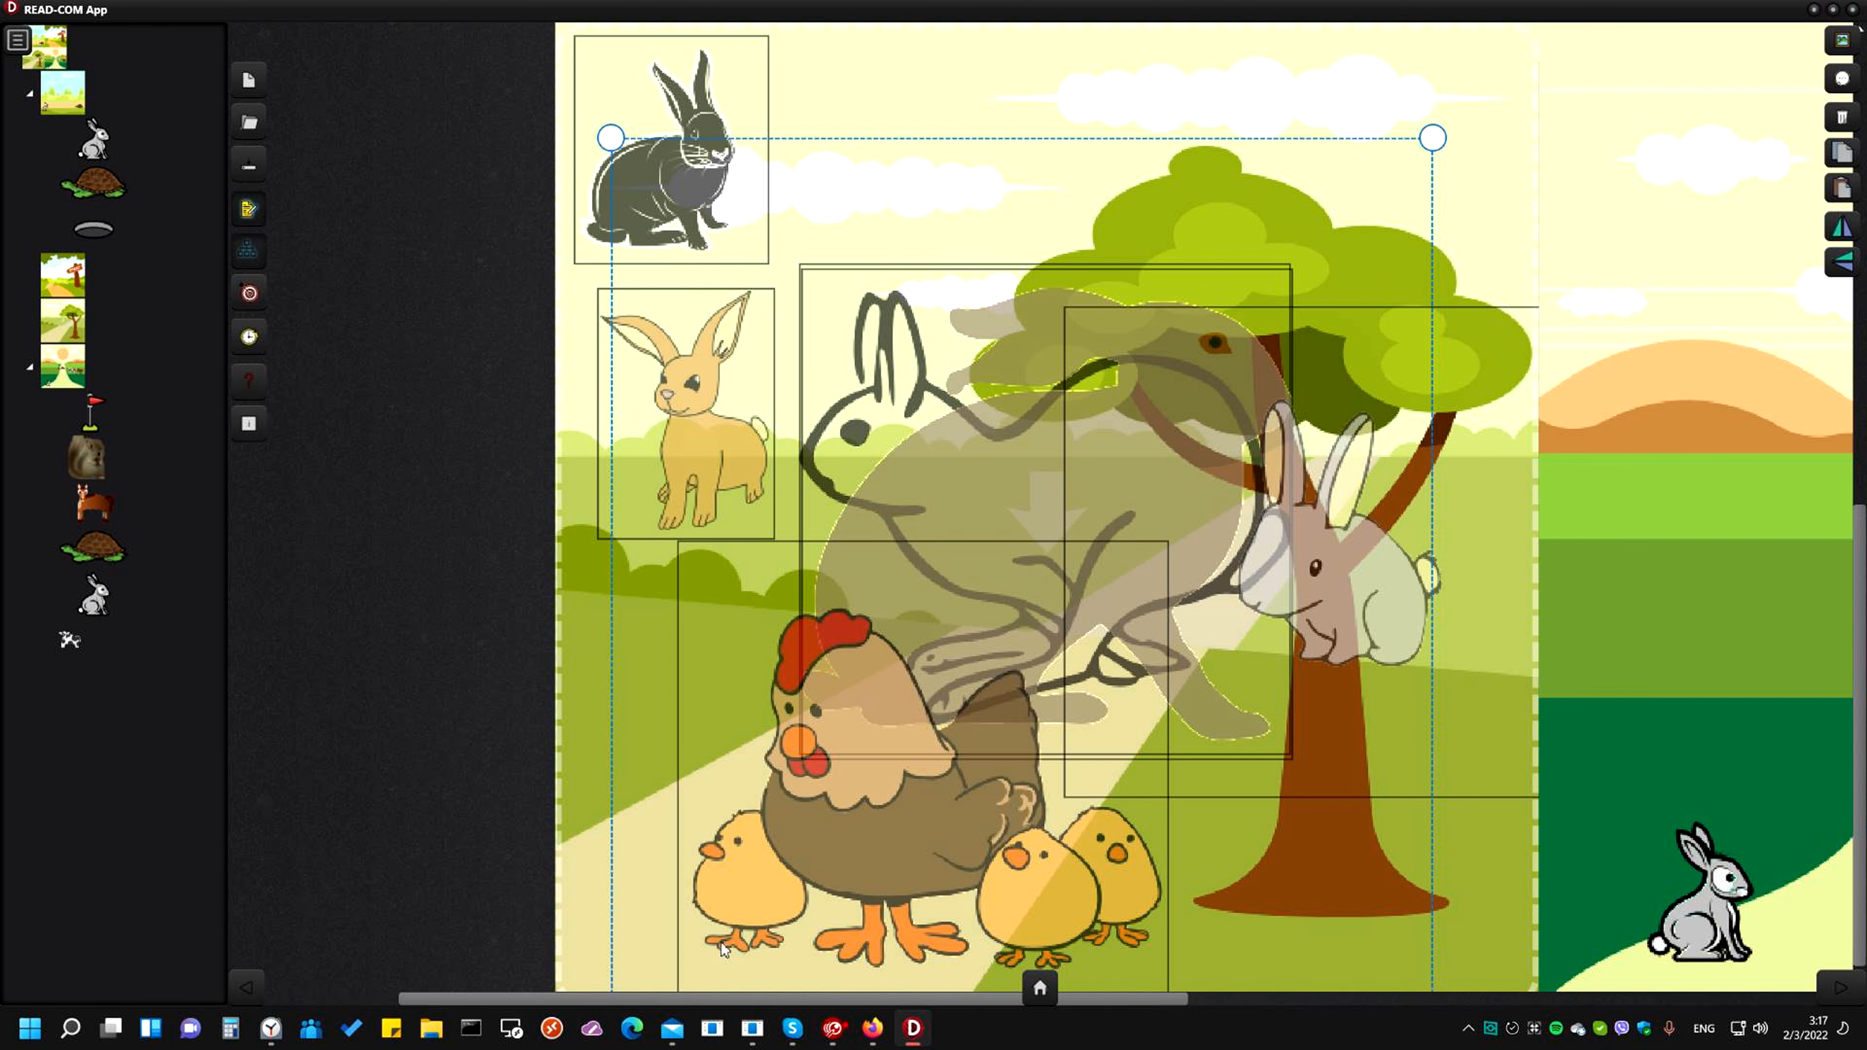
pyautogui.moveTo(854, 686)
pyautogui.mouseDown()
pyautogui.moveTo(948, 691)
pyautogui.moveTo(981, 570)
pyautogui.moveTo(850, 682)
pyautogui.mouseUp()
pyautogui.moveTo(944, 589); pyautogui.dragTo(808, 635)
pyautogui.click(1035, 419)
pyautogui.moveTo(1019, 476); pyautogui.dragTo(1191, 257)
pyautogui.click(990, 852)
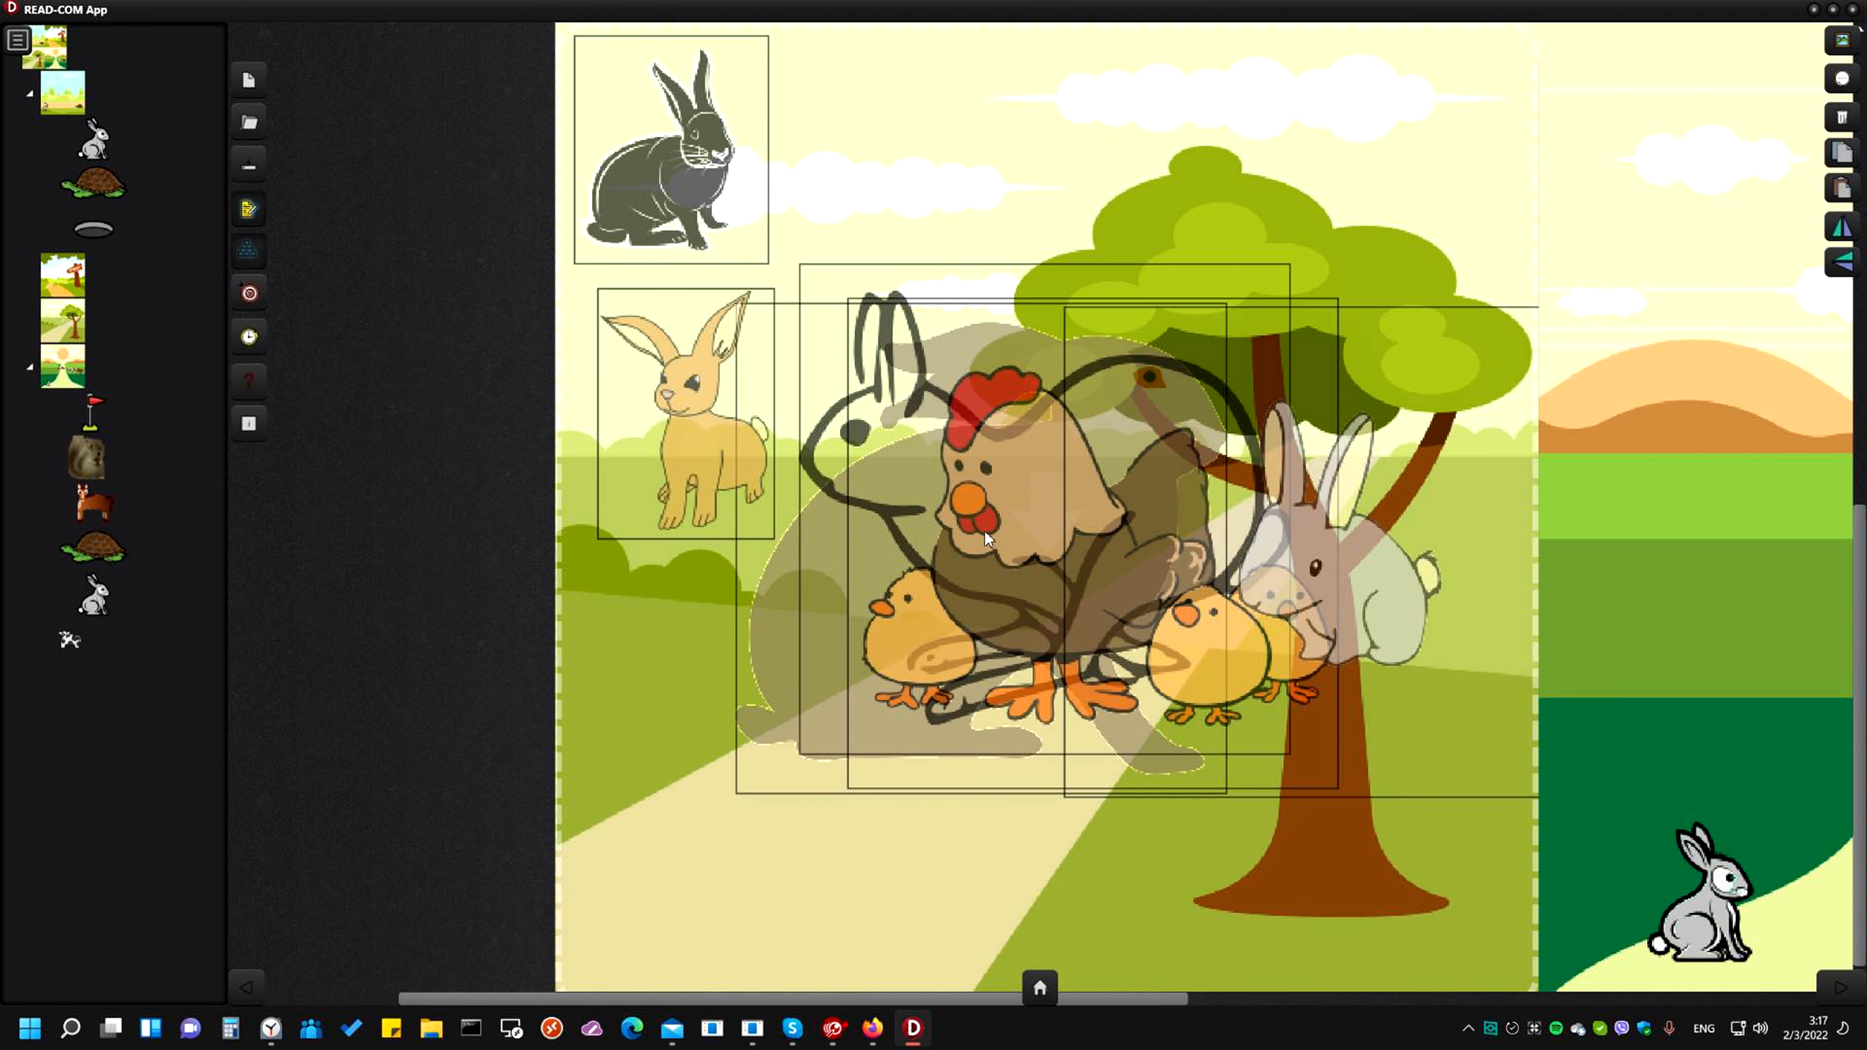
# Select the tree scene in the story structure and go on to the final sun scene
pyautogui.click(37, 323)
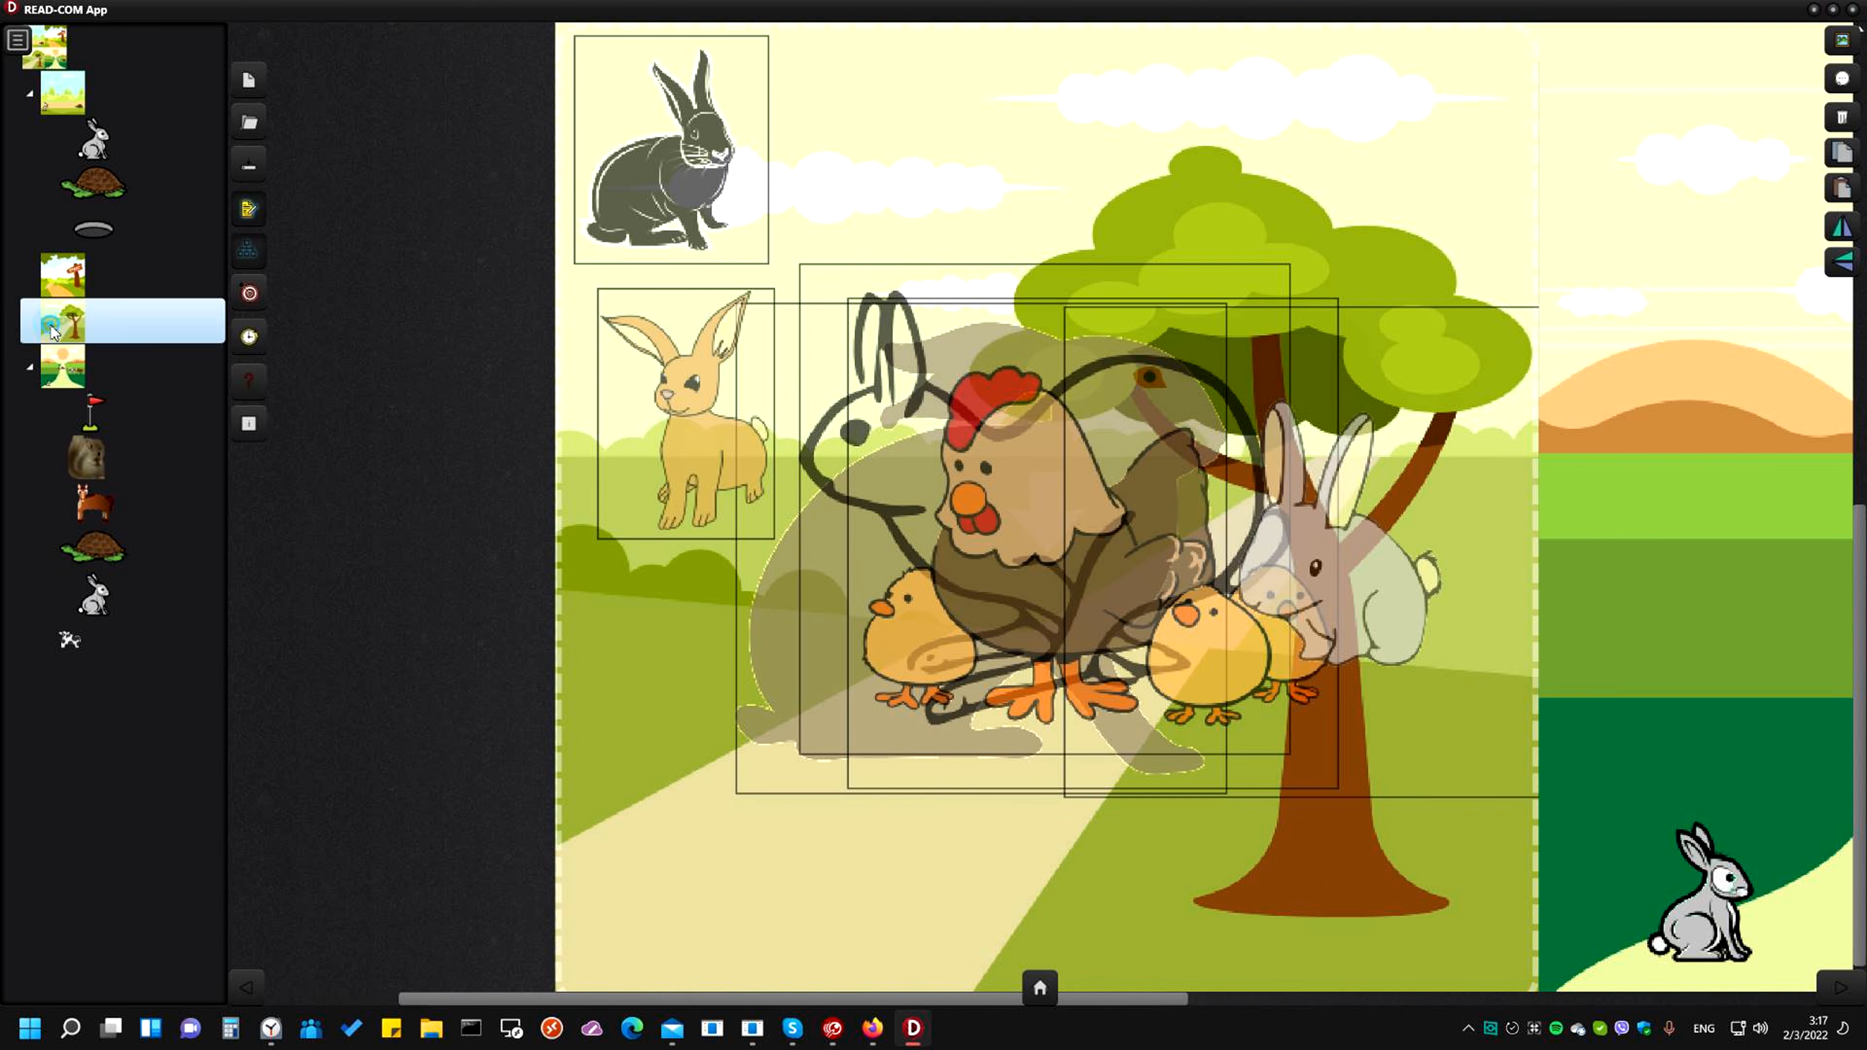
pyautogui.click(63, 378)
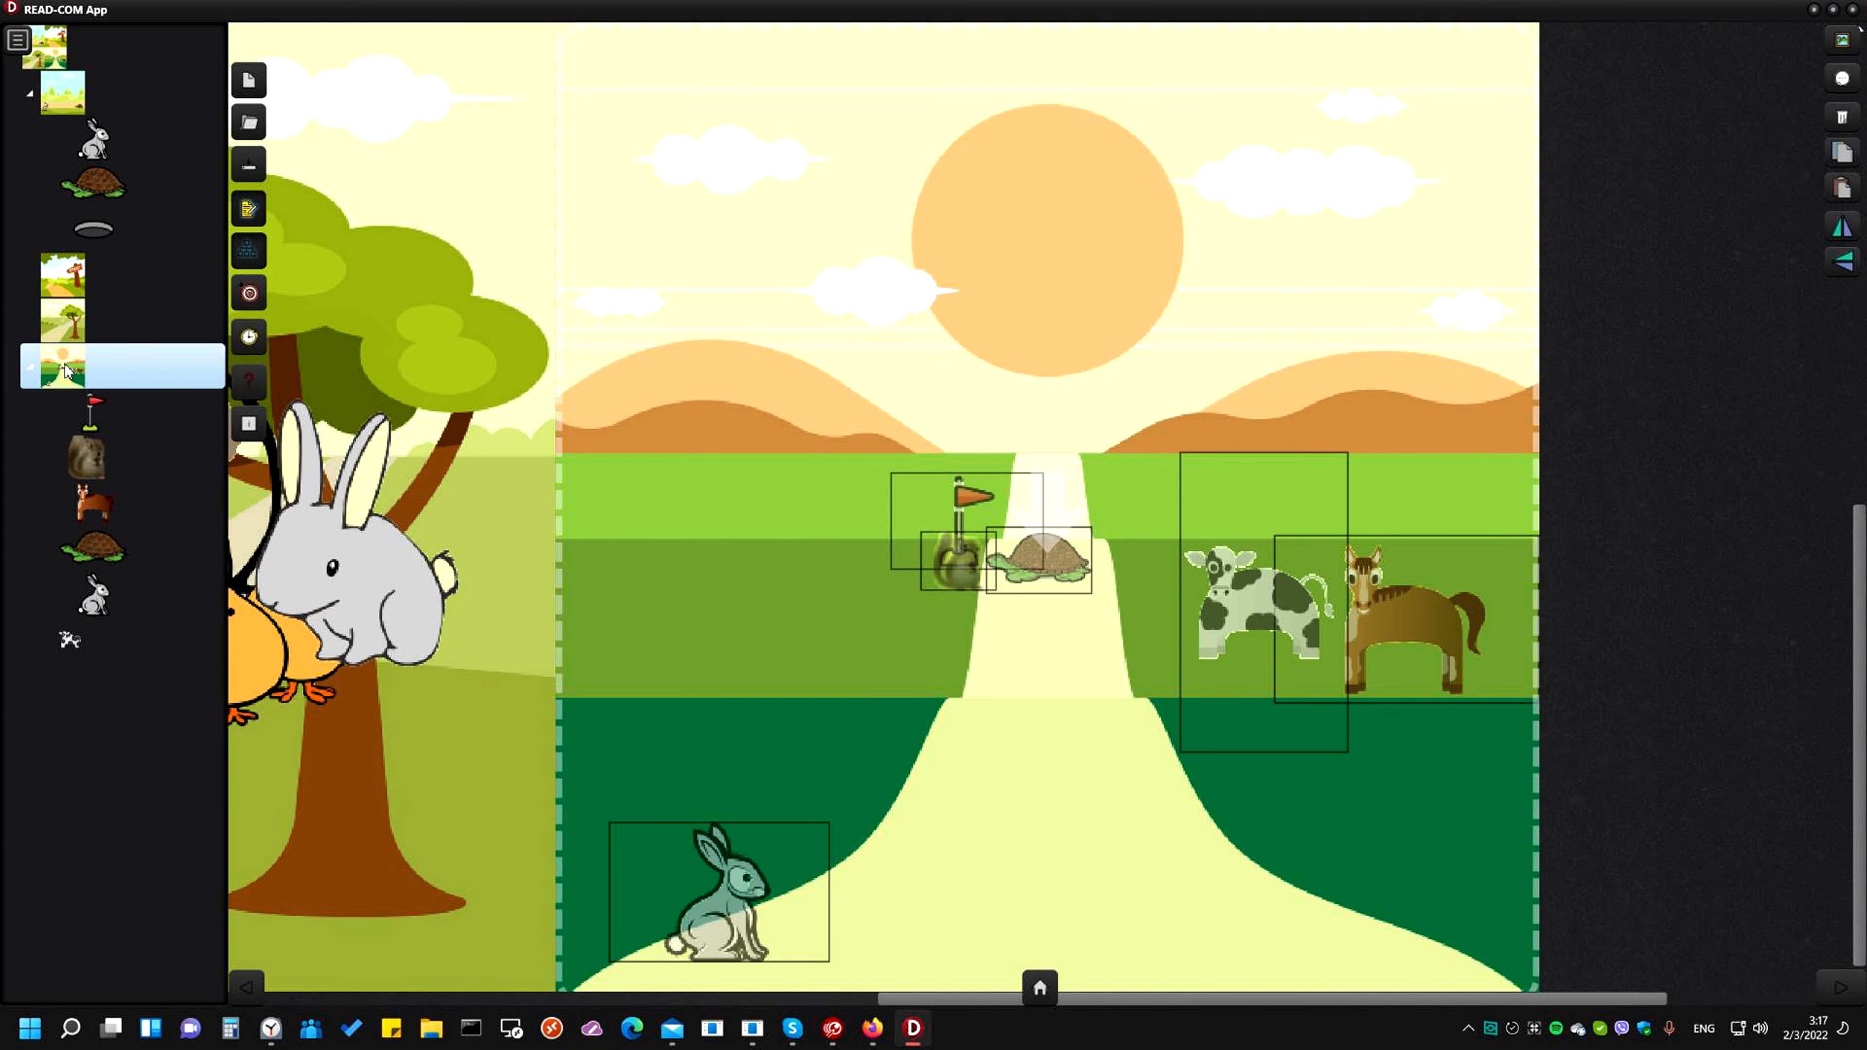
# Flip the sun scene horizontally and back, and do the same with a vertical flip
pyautogui.click(1842, 228)
pyautogui.click(1843, 228)
pyautogui.click(1850, 263)
pyautogui.click(1850, 264)
# Delete the sun scene, paste it back into the whole story and enlarge the pasted scene
pyautogui.click(1849, 120)
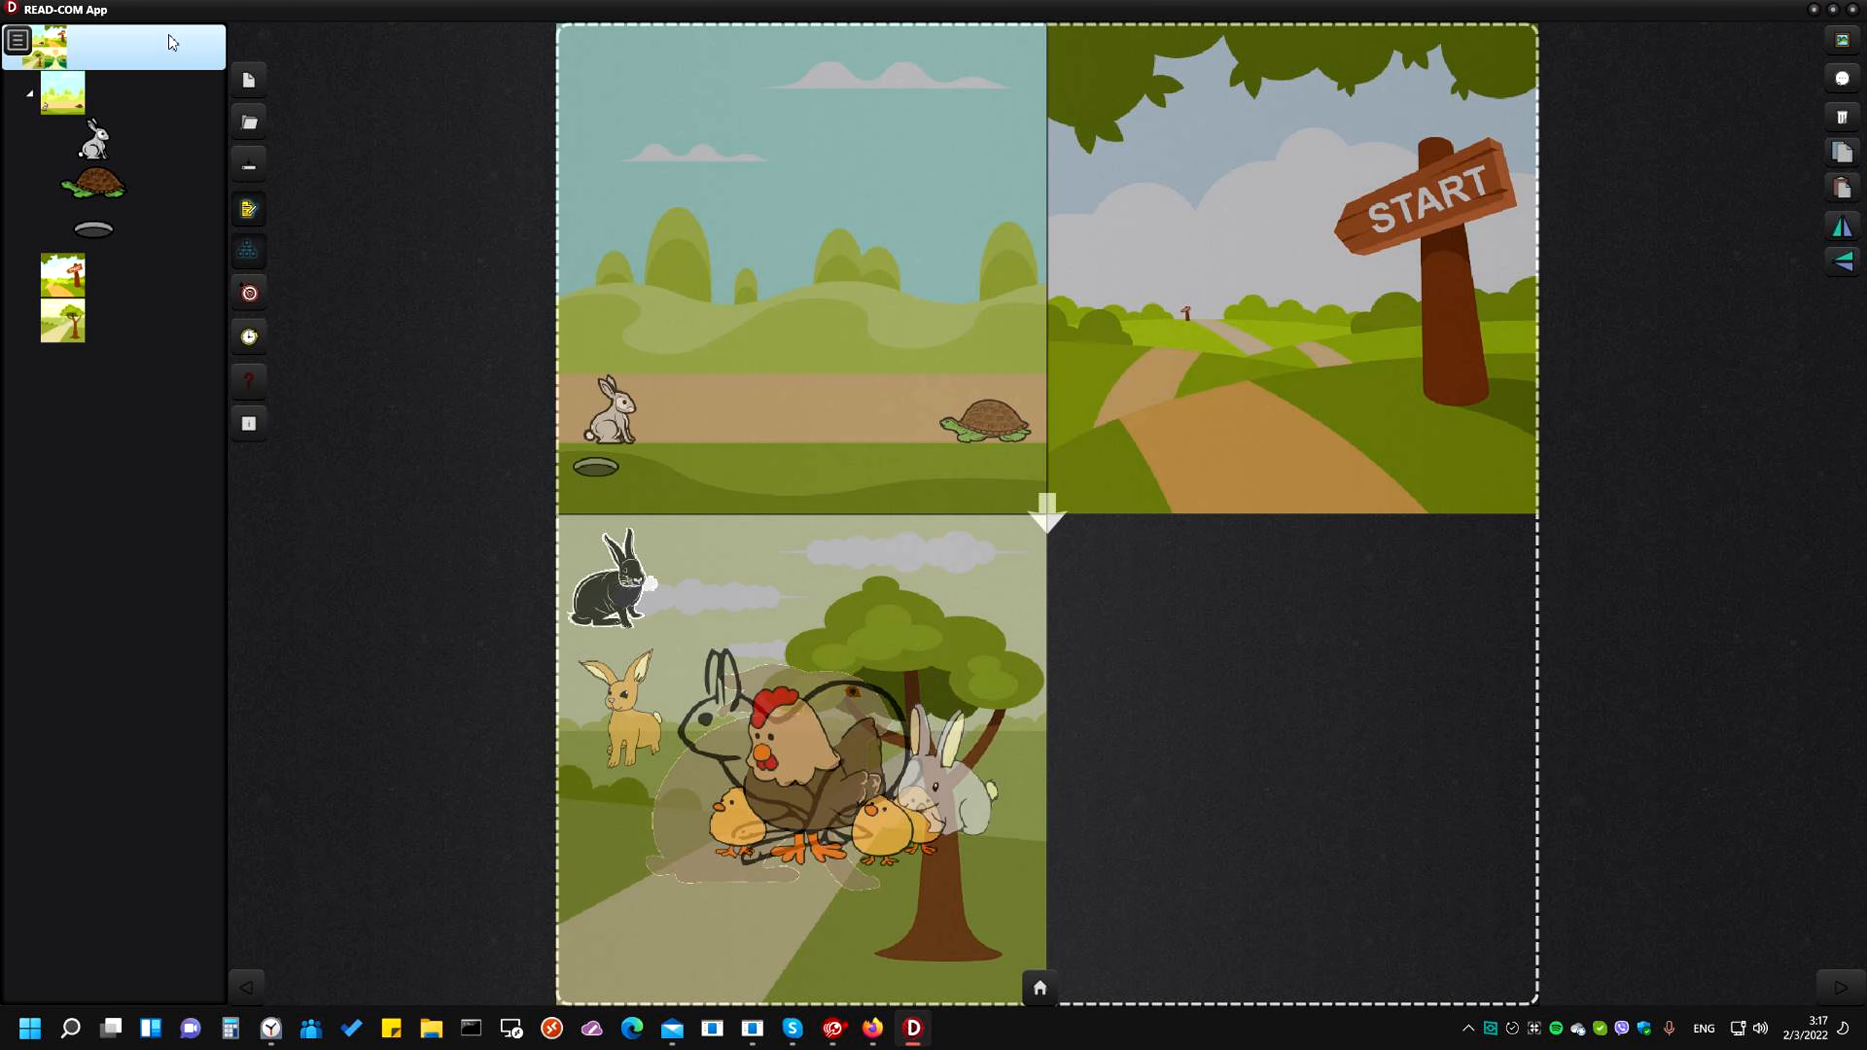
pyautogui.click(1843, 188)
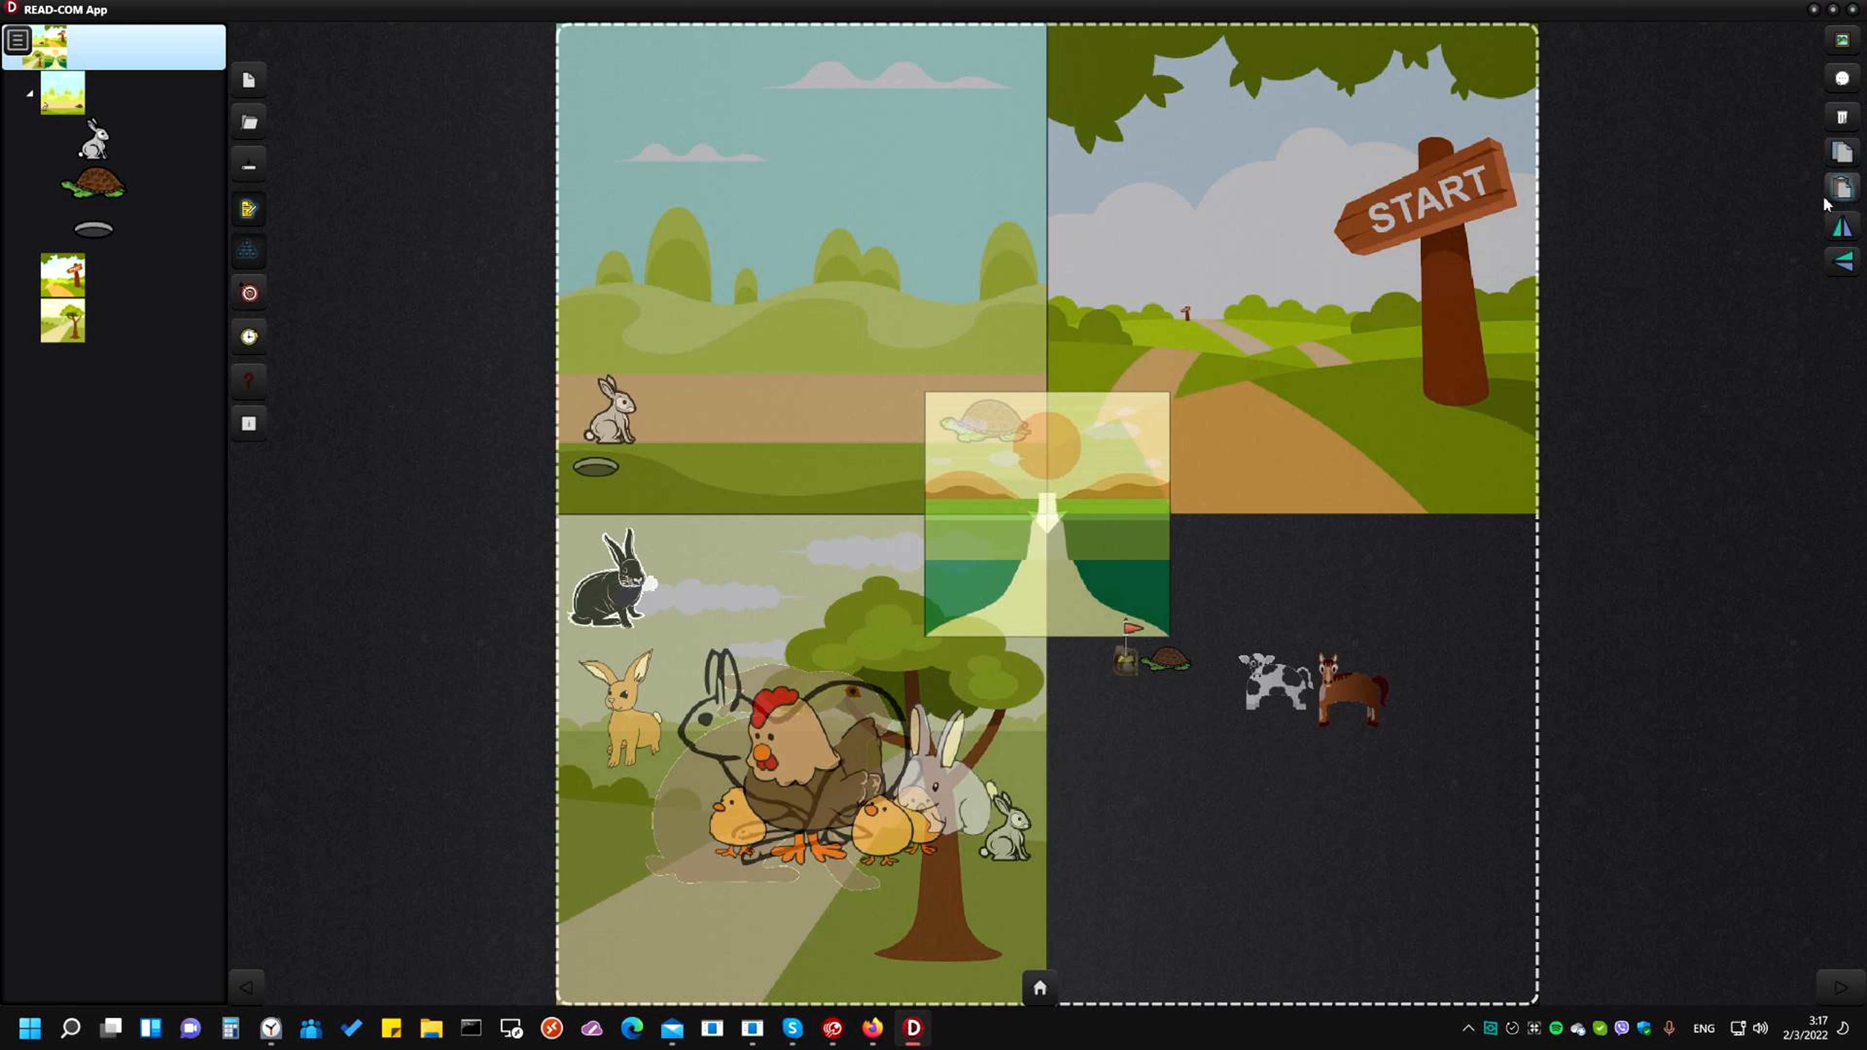
pyautogui.click(1118, 508)
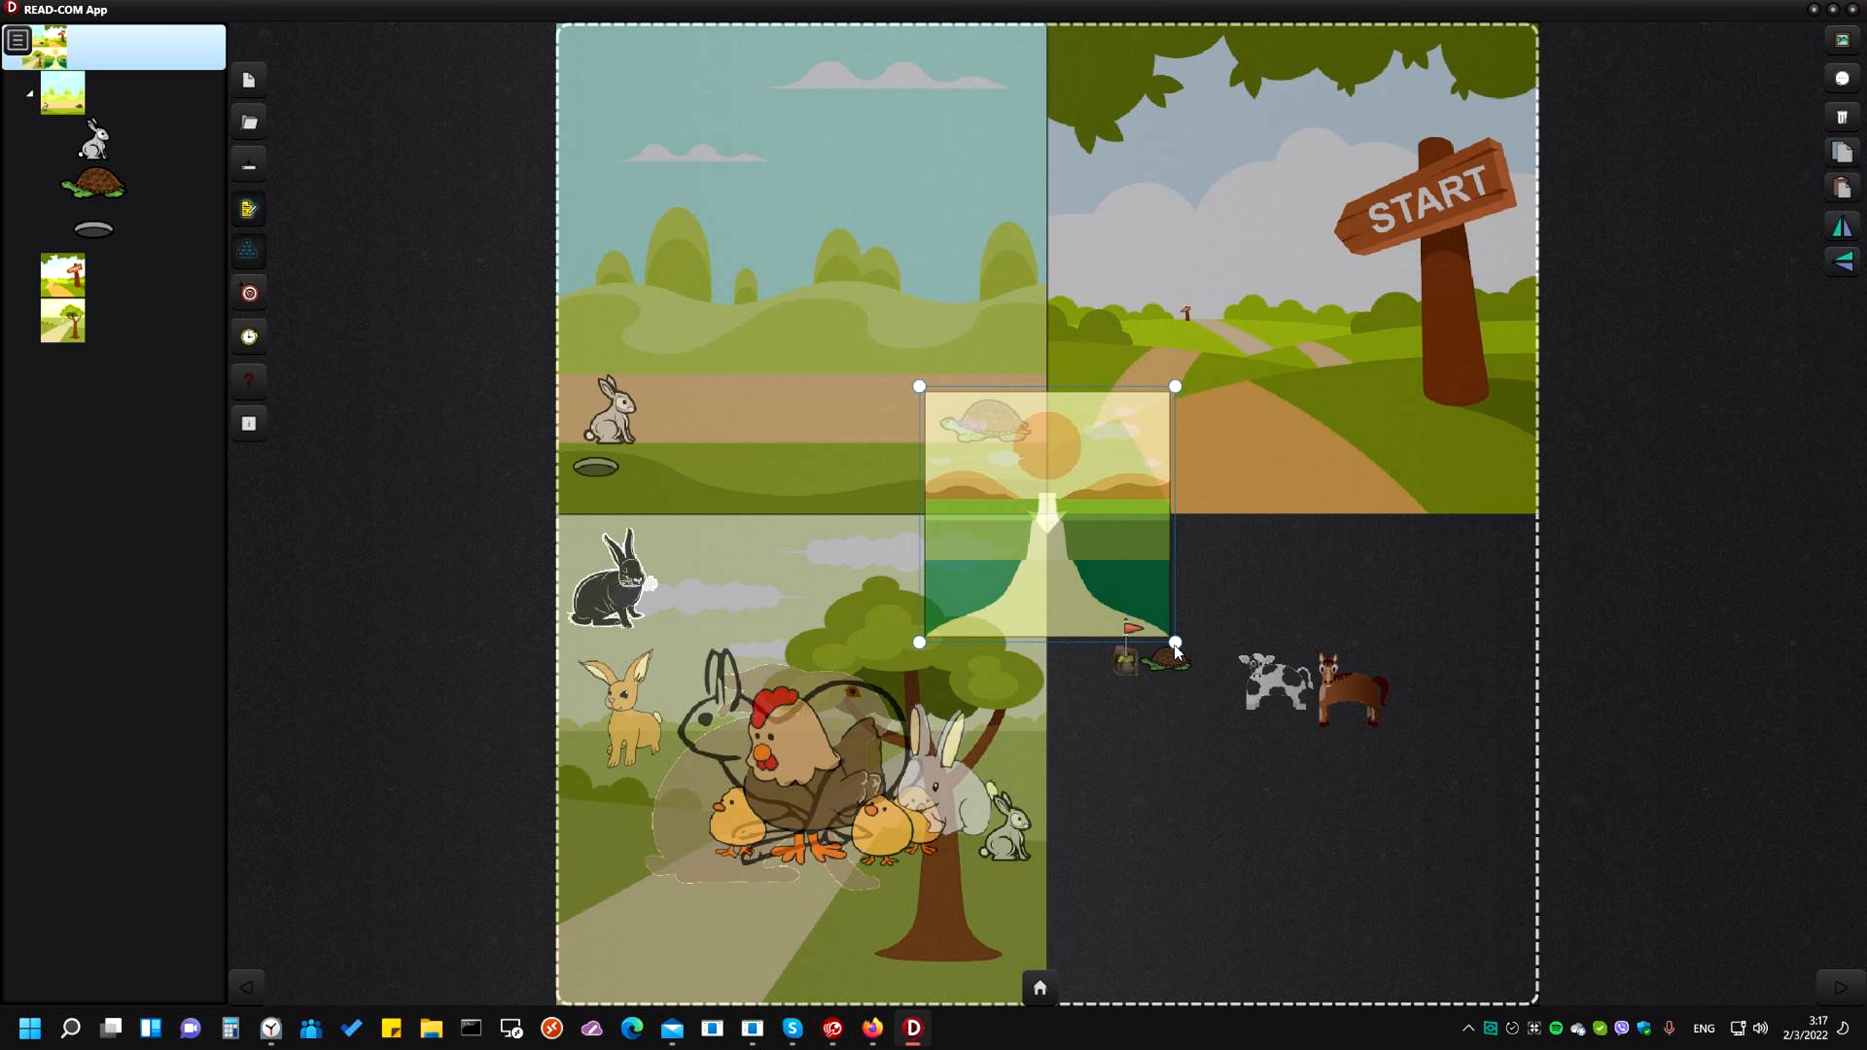
pyautogui.moveTo(1175, 642); pyautogui.dragTo(1354, 783)
pyautogui.click(1326, 810)
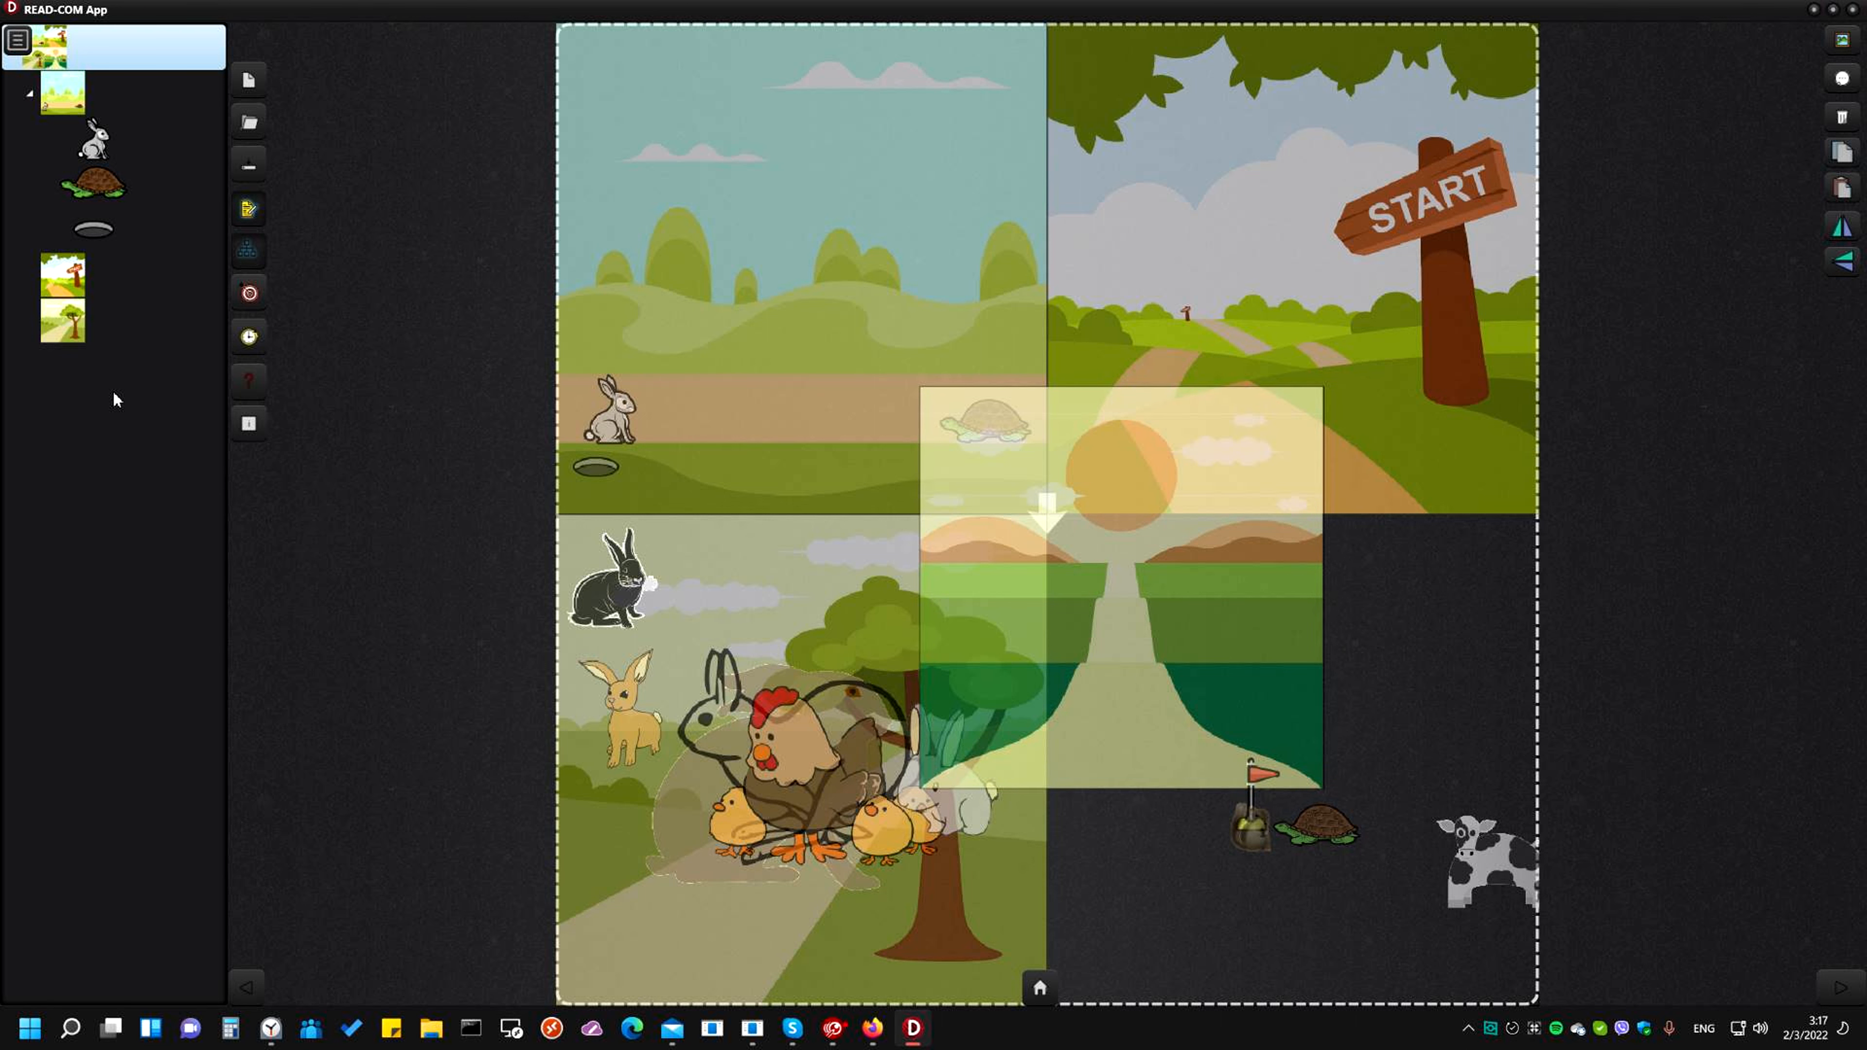
# View the START scene, return to the whole story and move the pasted sun scene up over the upper two scenes
pyautogui.click(74, 270)
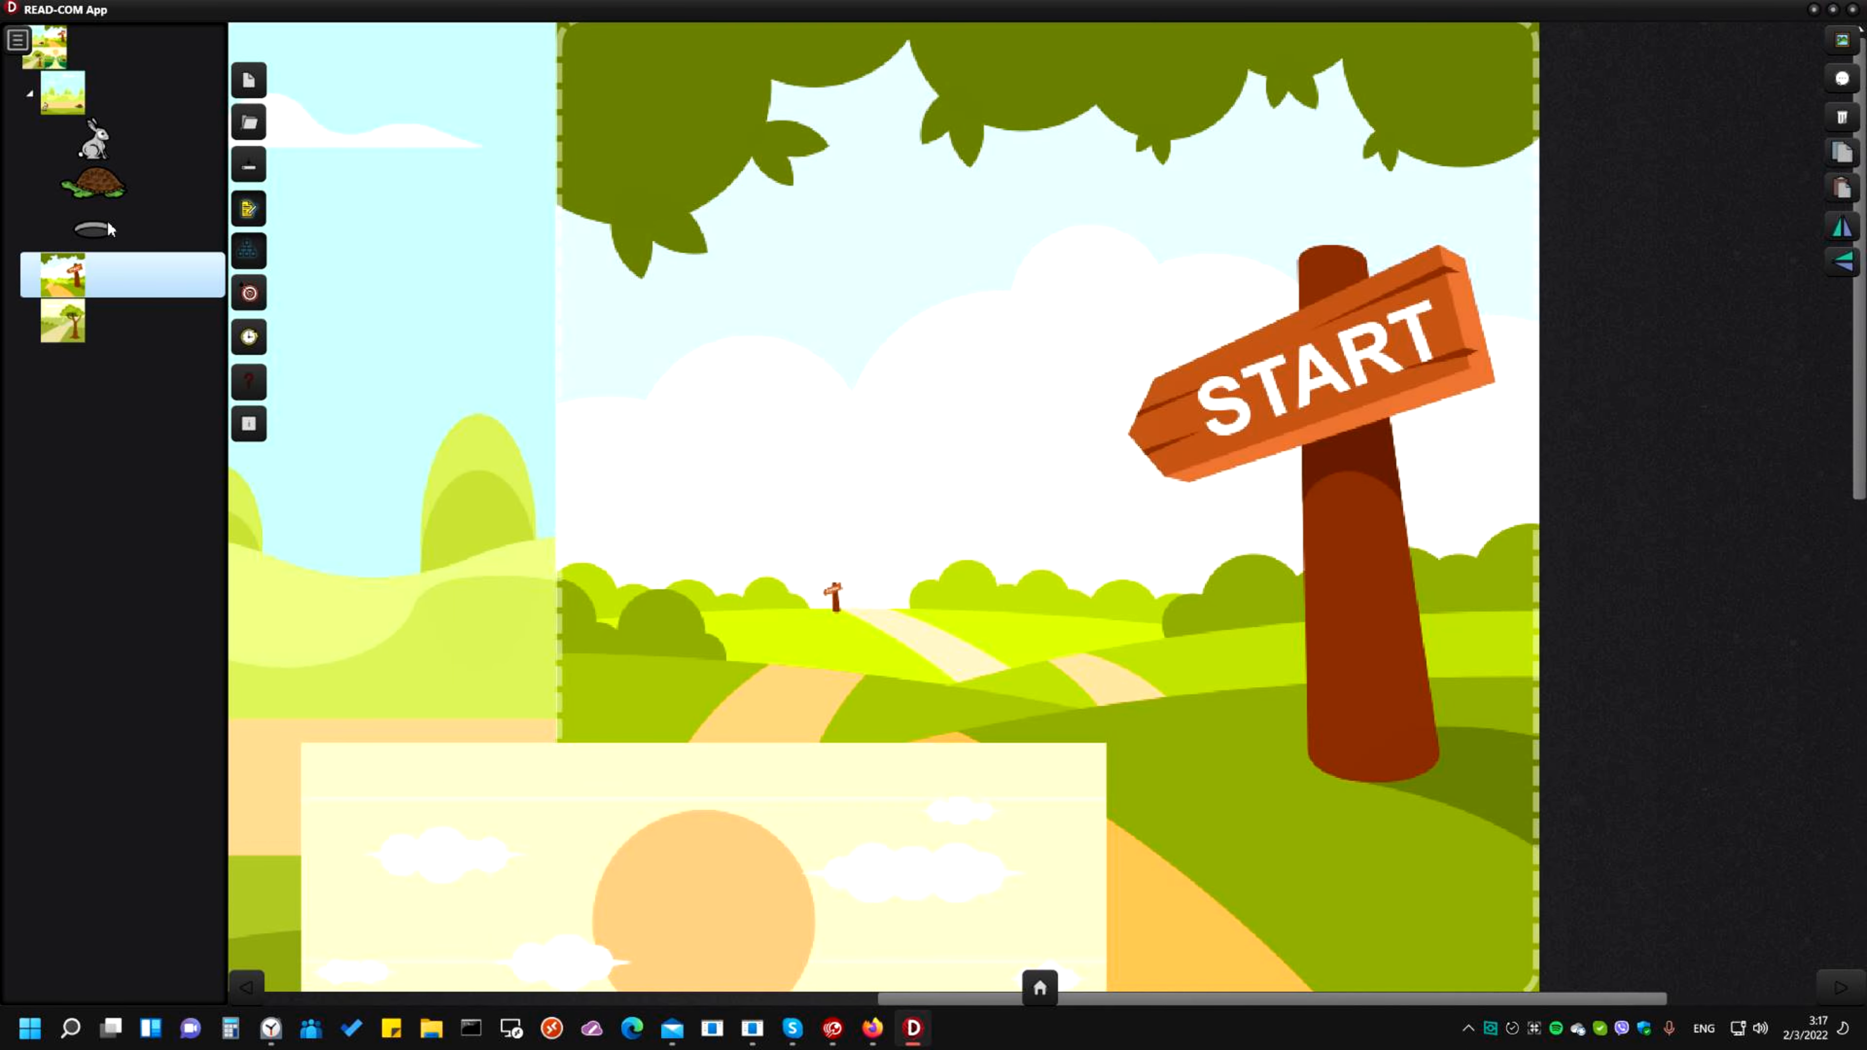
pyautogui.click(57, 58)
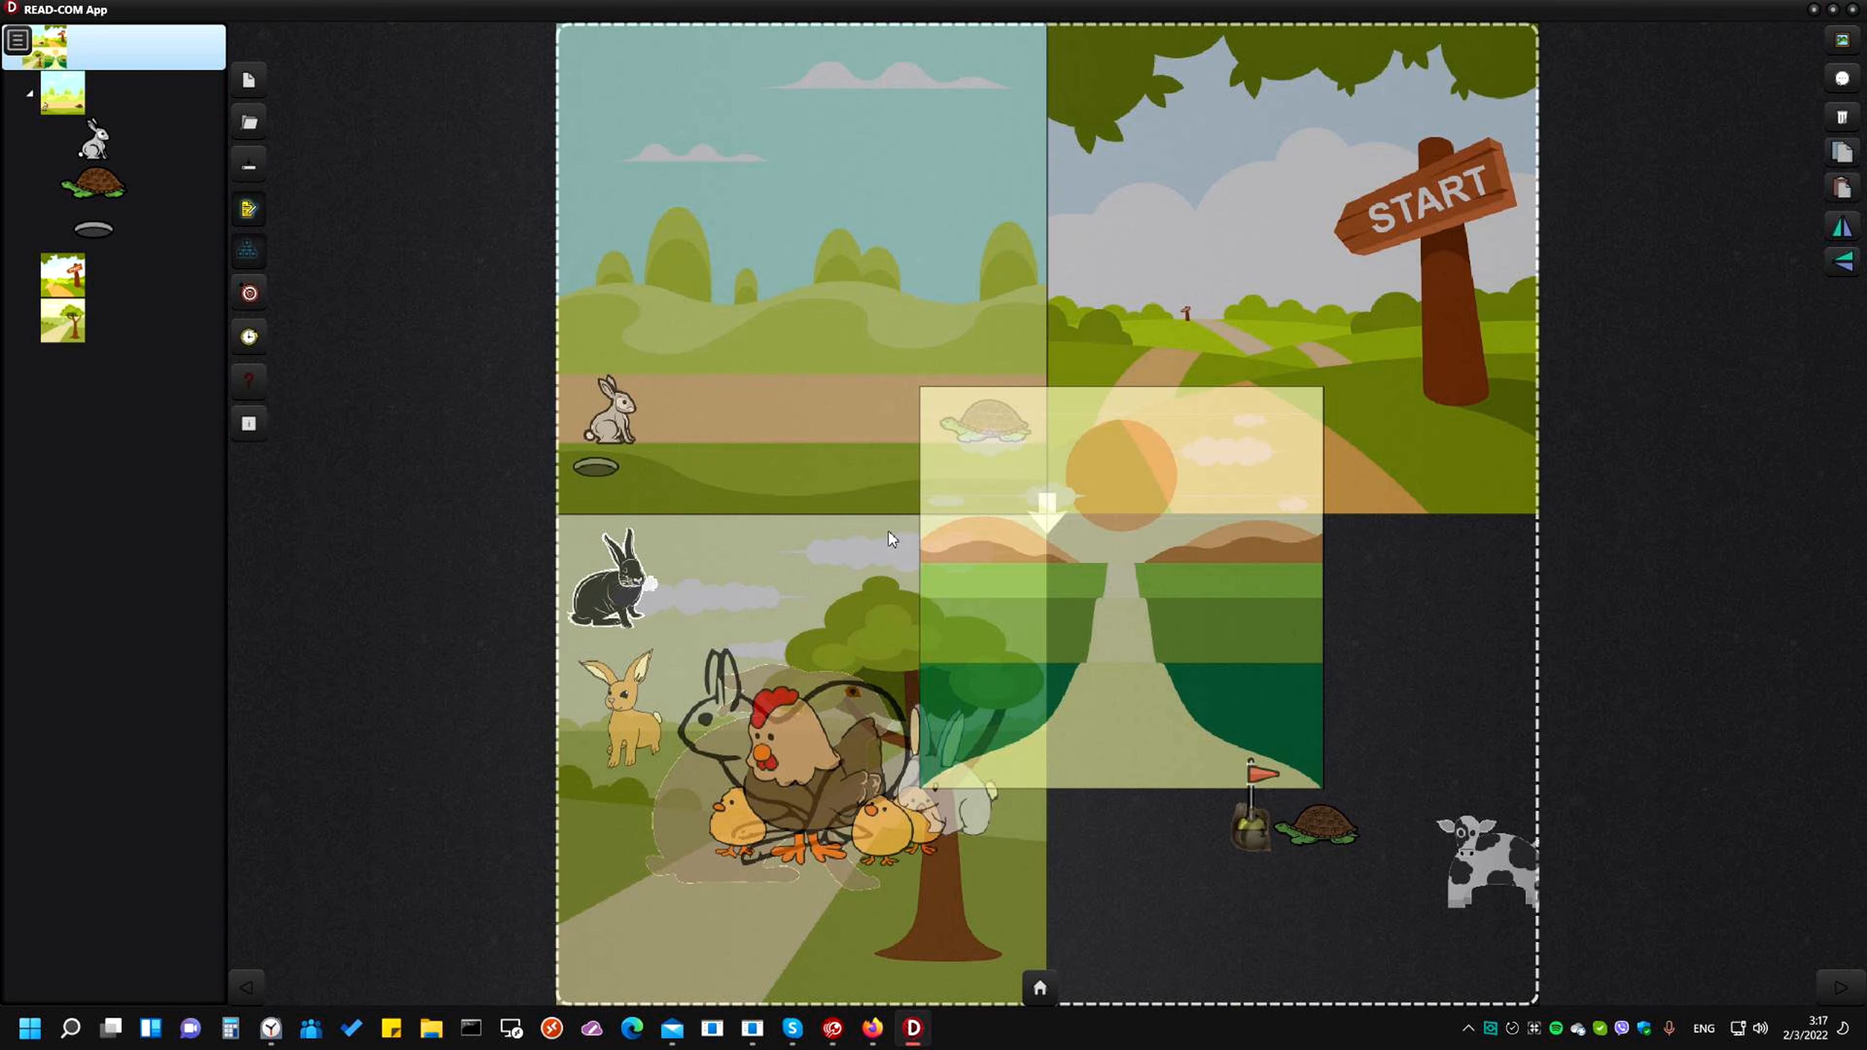
pyautogui.click(1183, 542)
pyautogui.moveTo(1230, 567); pyautogui.dragTo(1058, 324)
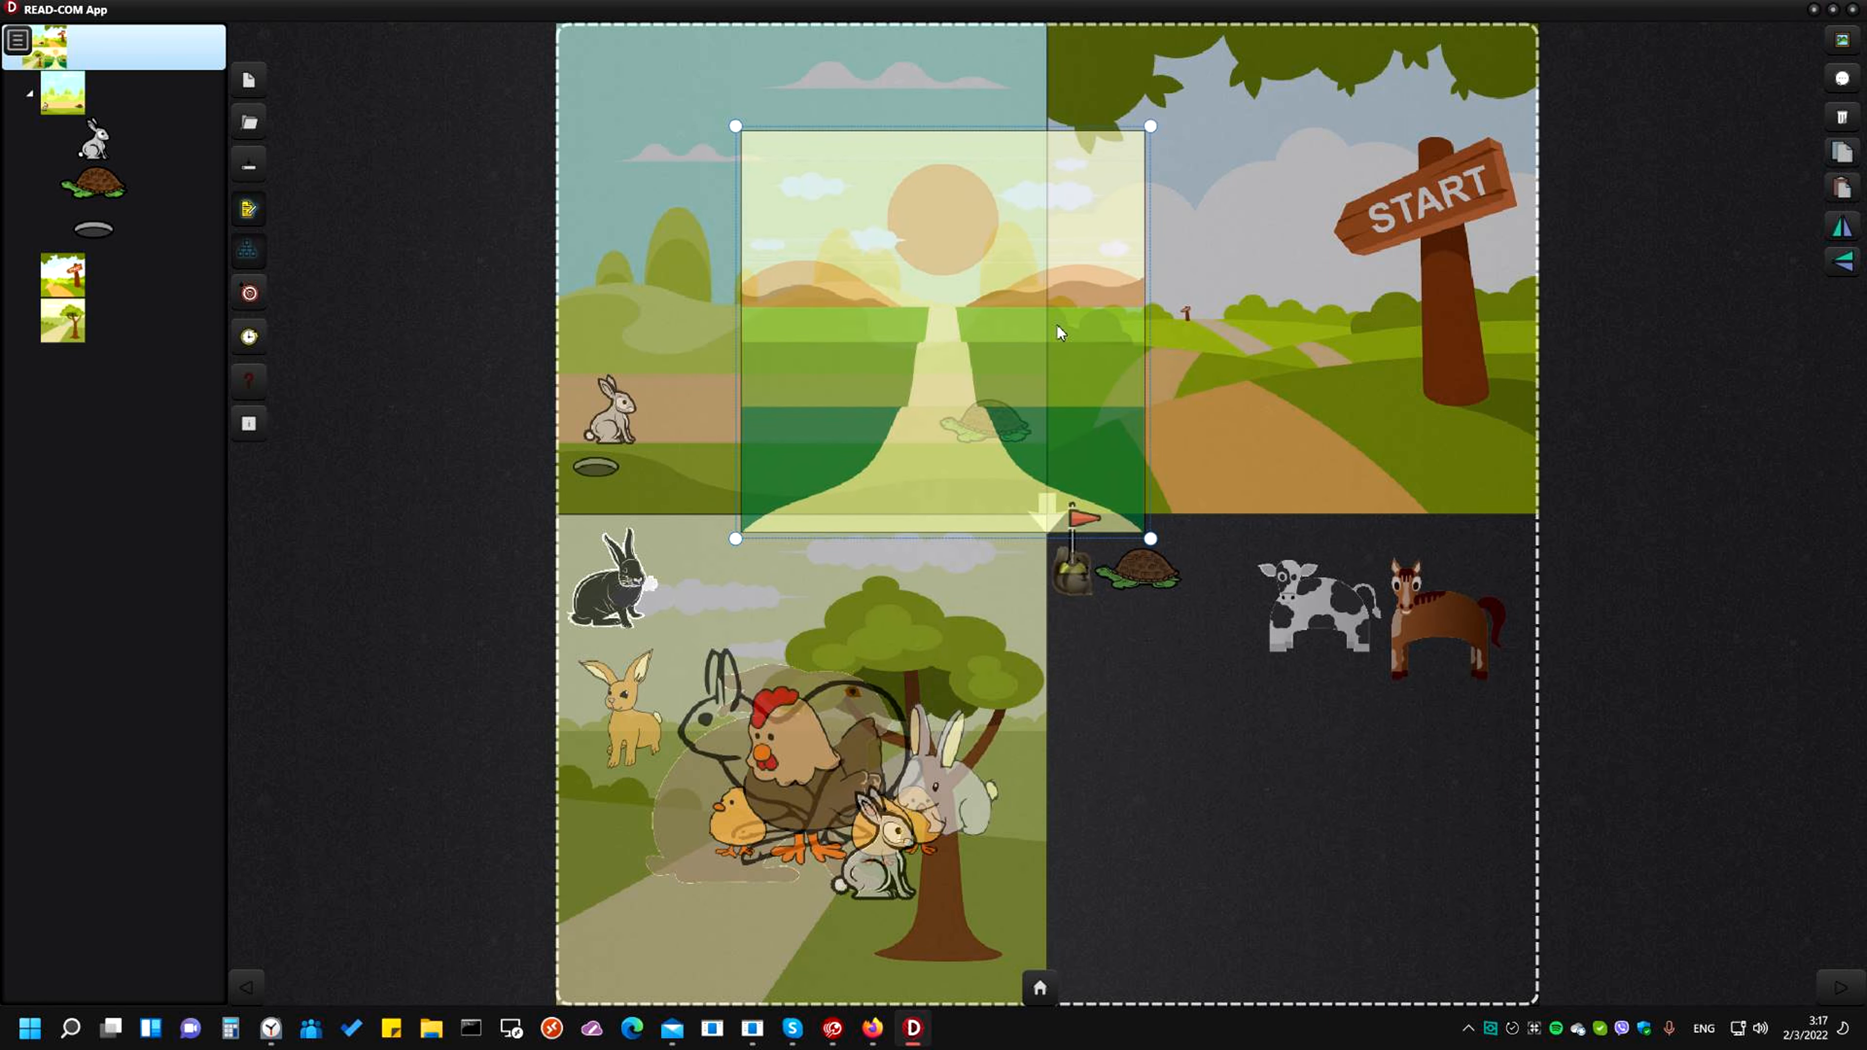
# Enlarge the pasted sun scene from its lower corner and shrink it again somewhat
pyautogui.moveTo(1151, 540); pyautogui.dragTo(1239, 732)
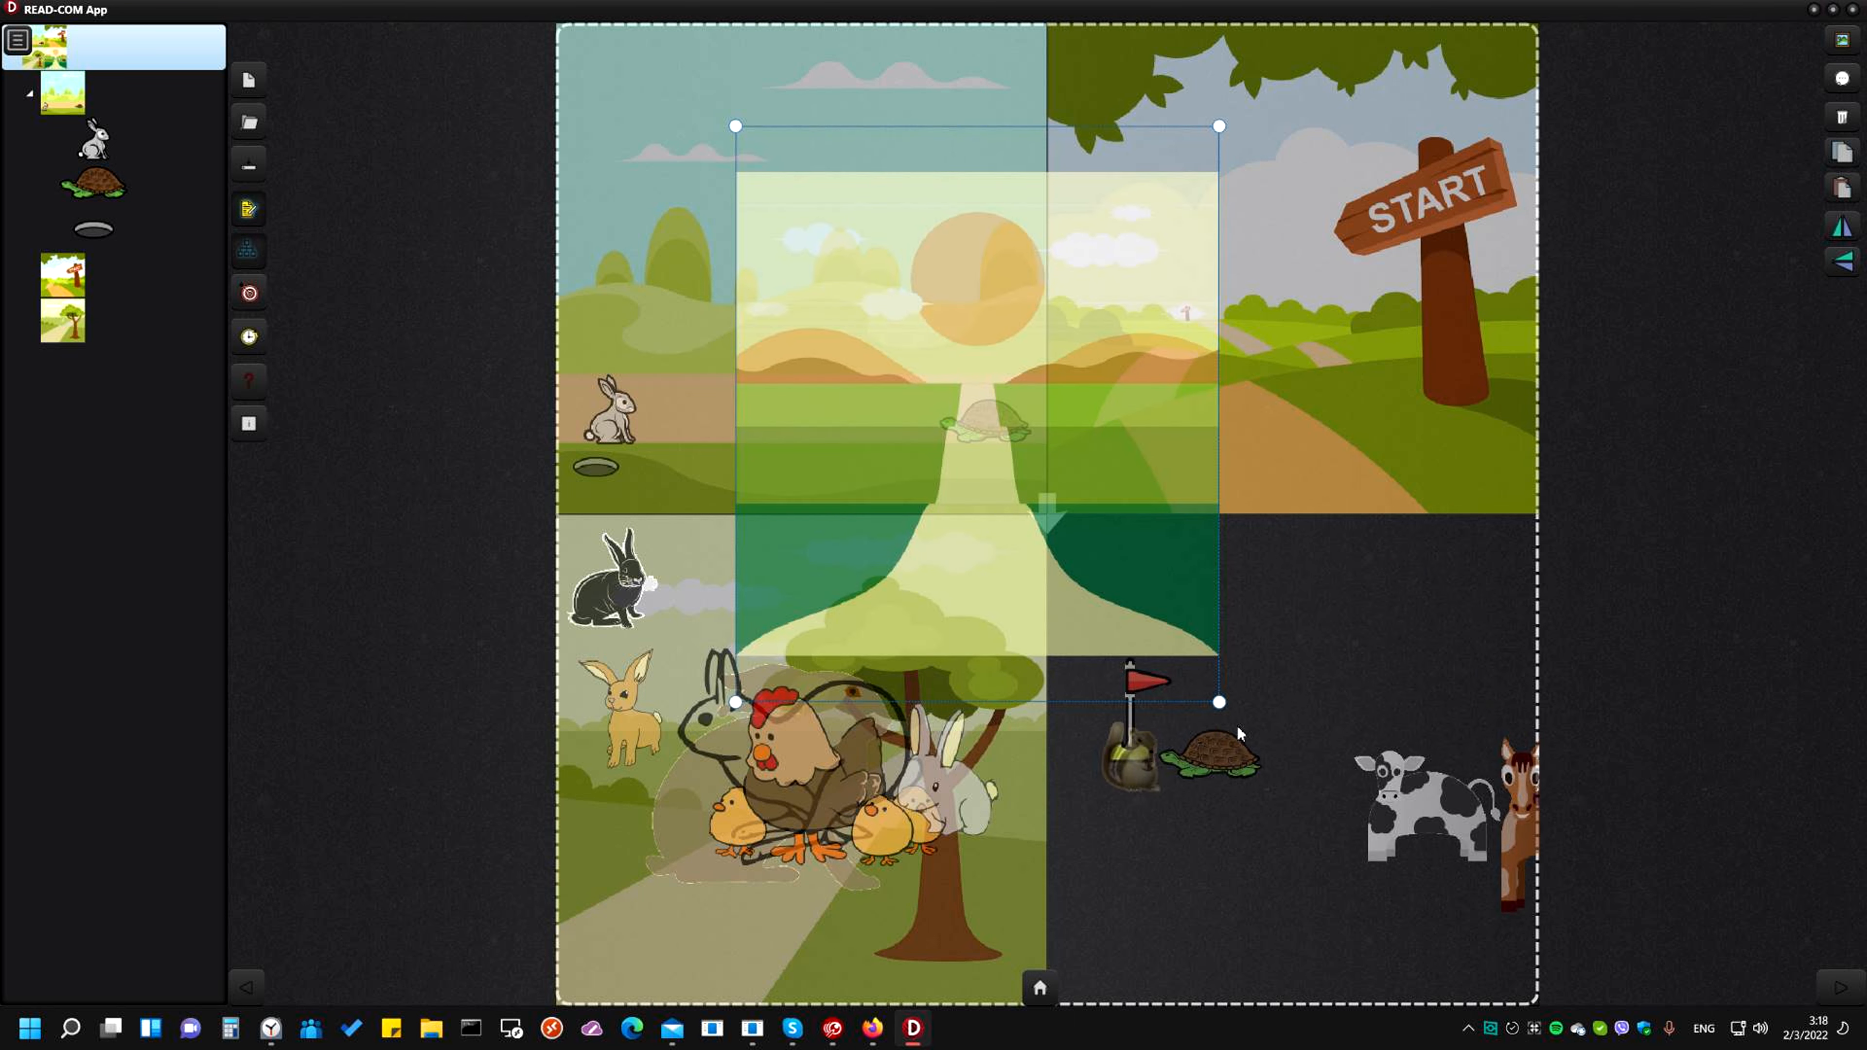
pyautogui.moveTo(1305, 801); pyautogui.dragTo(1346, 844)
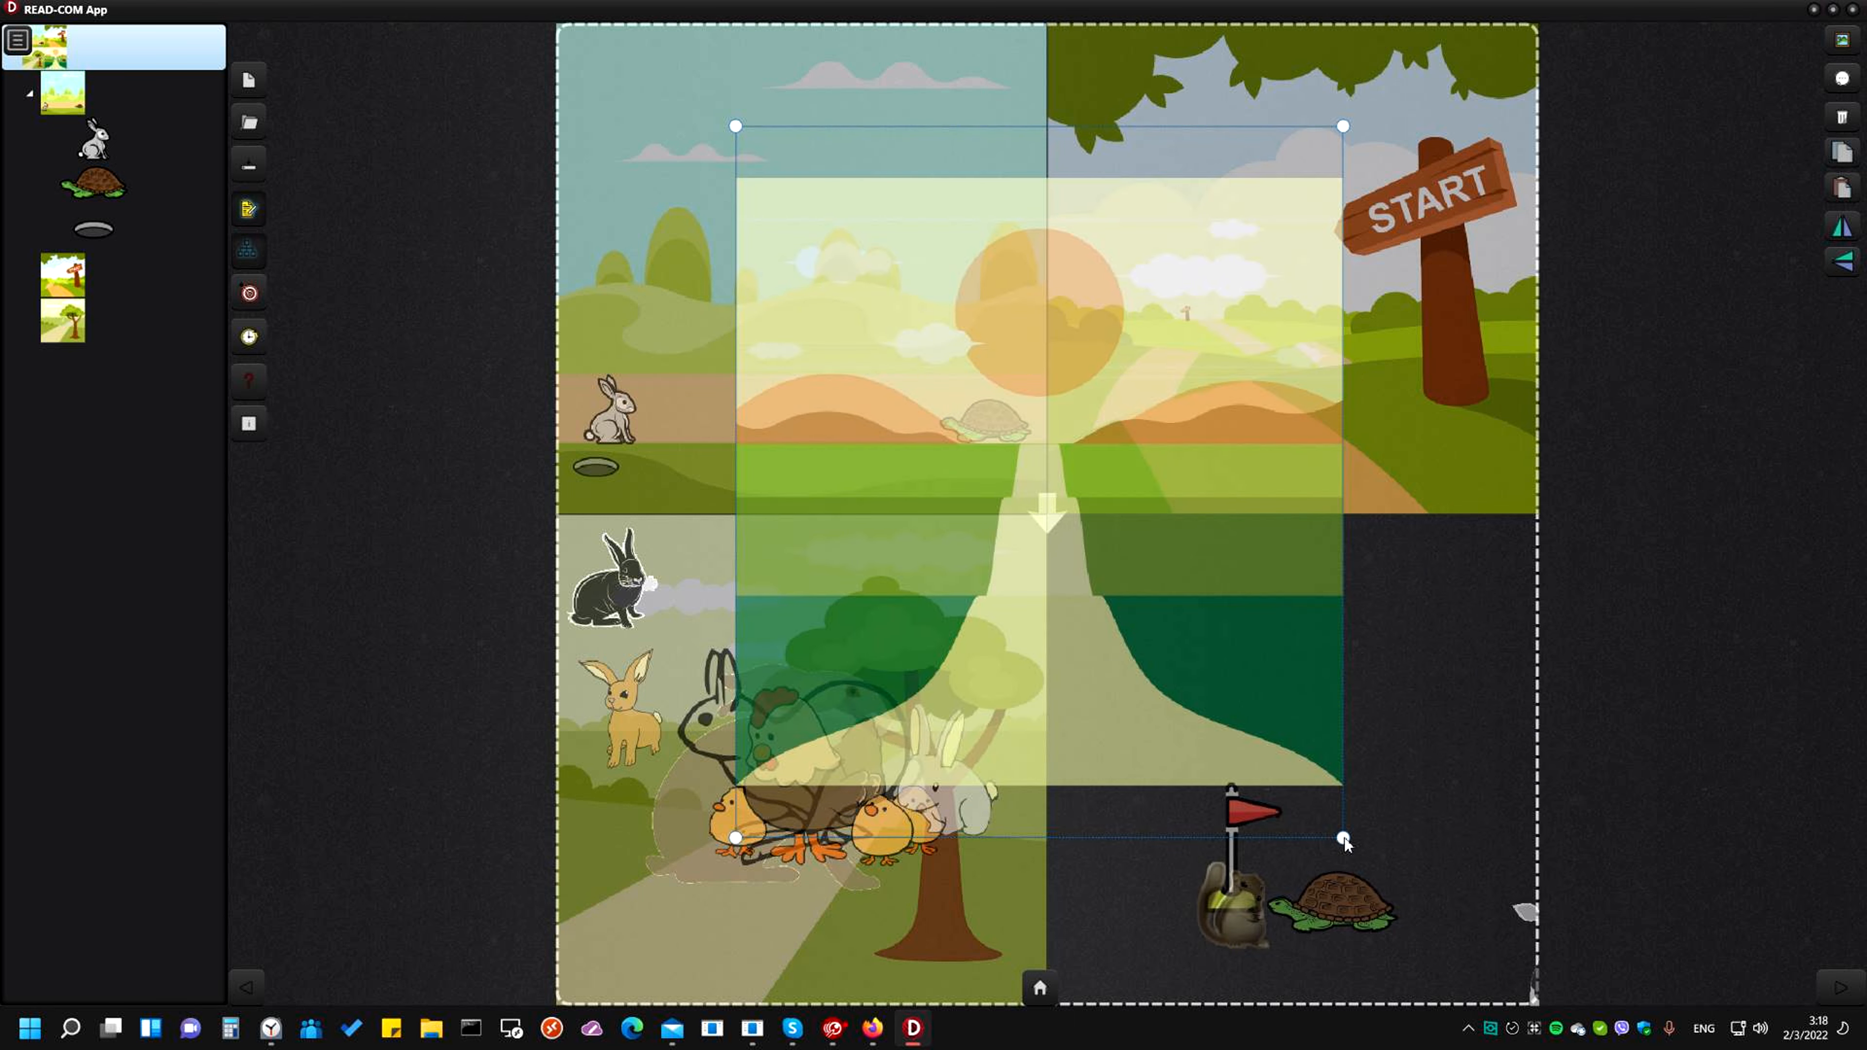
pyautogui.moveTo(1221, 718); pyautogui.dragTo(1177, 637)
pyautogui.click(1365, 281)
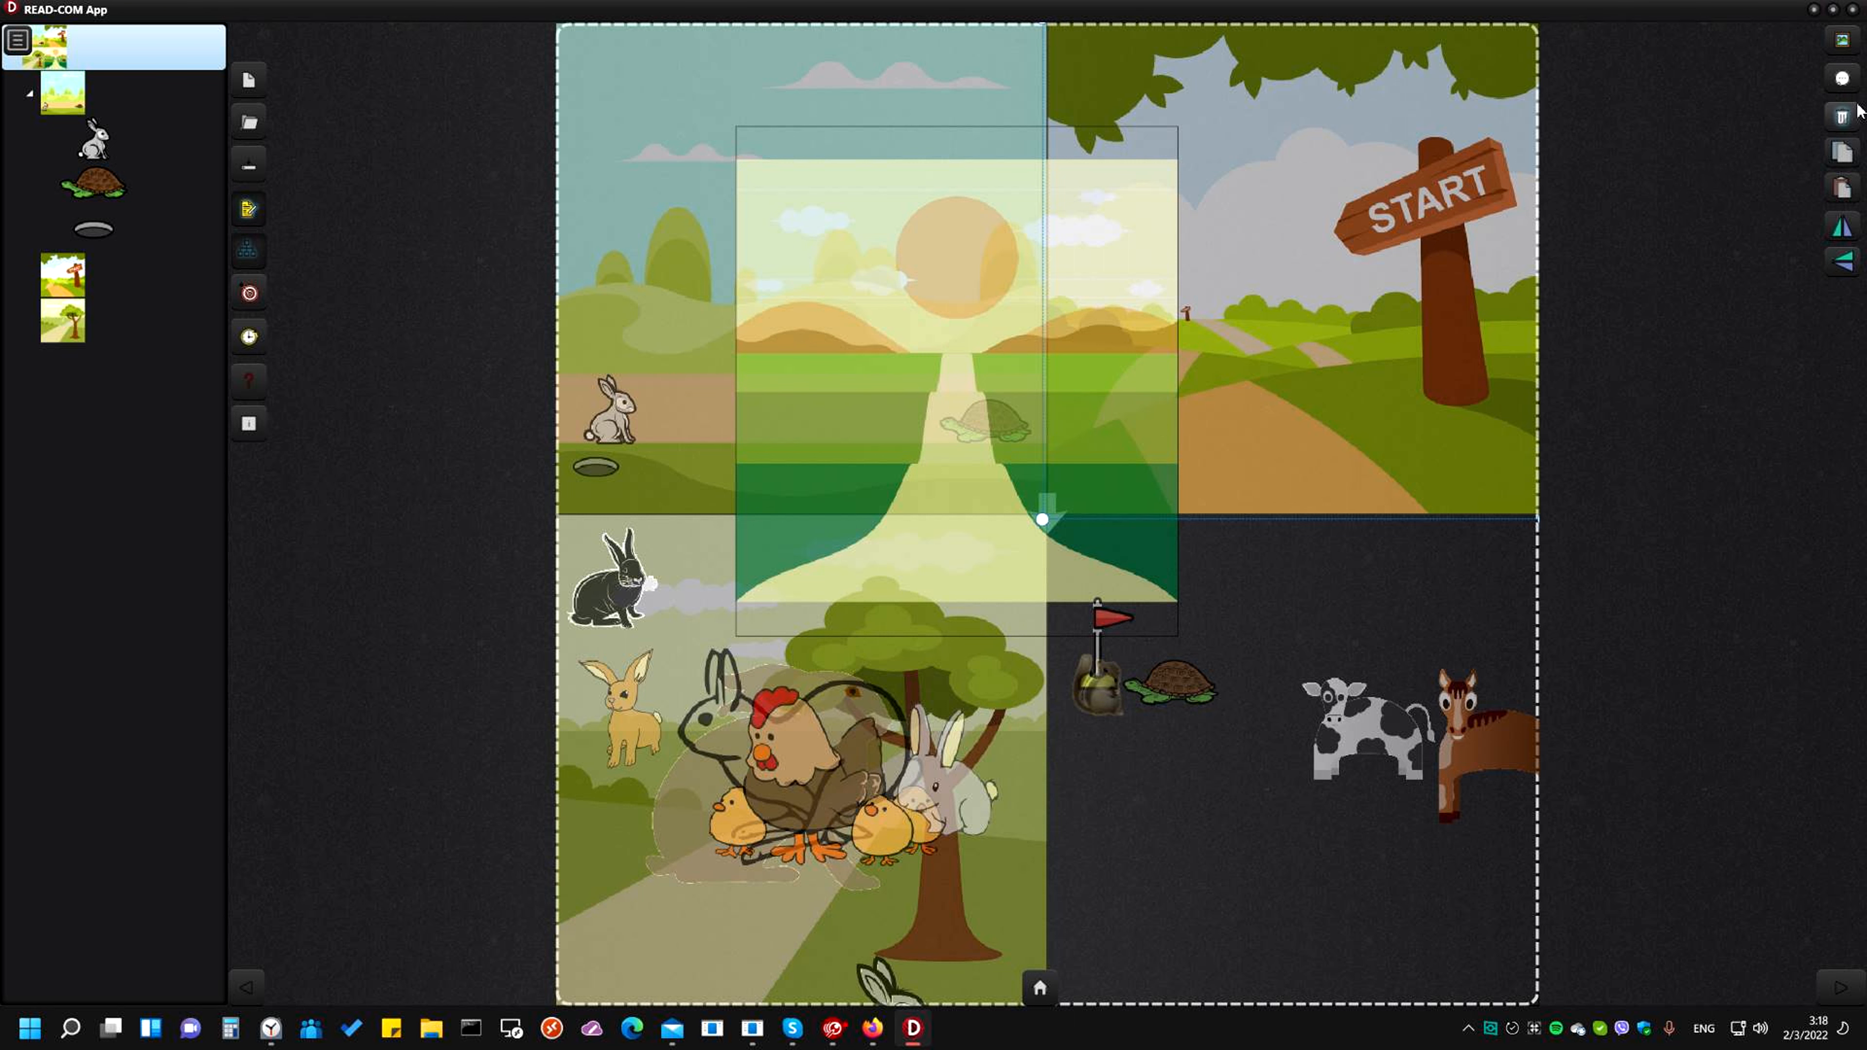
# Clear the story and load The Tortoise and the Hare.readcom from the gallery's Stories > Aesop Fables folder
pyautogui.click(1843, 120)
pyautogui.click(250, 122)
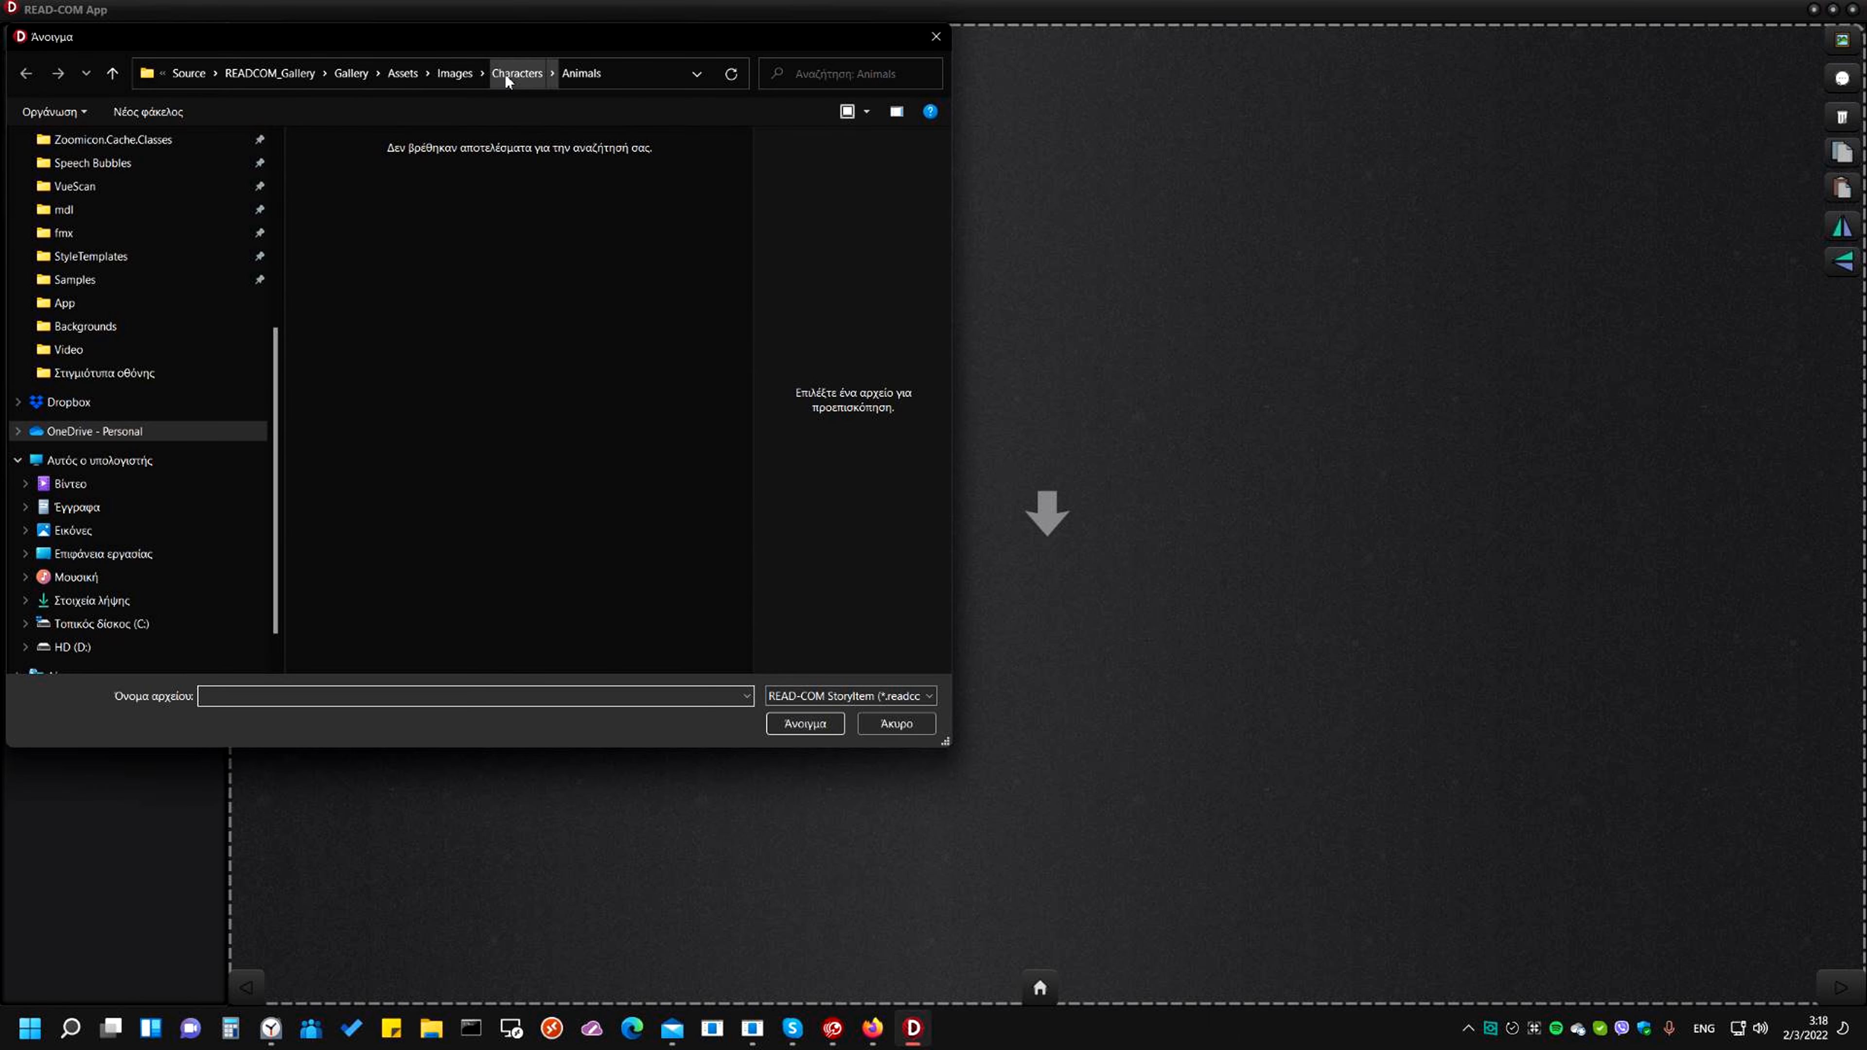
pyautogui.click(362, 74)
pyautogui.doubleClick(360, 195)
pyautogui.doubleClick(368, 171)
pyautogui.doubleClick(369, 177)
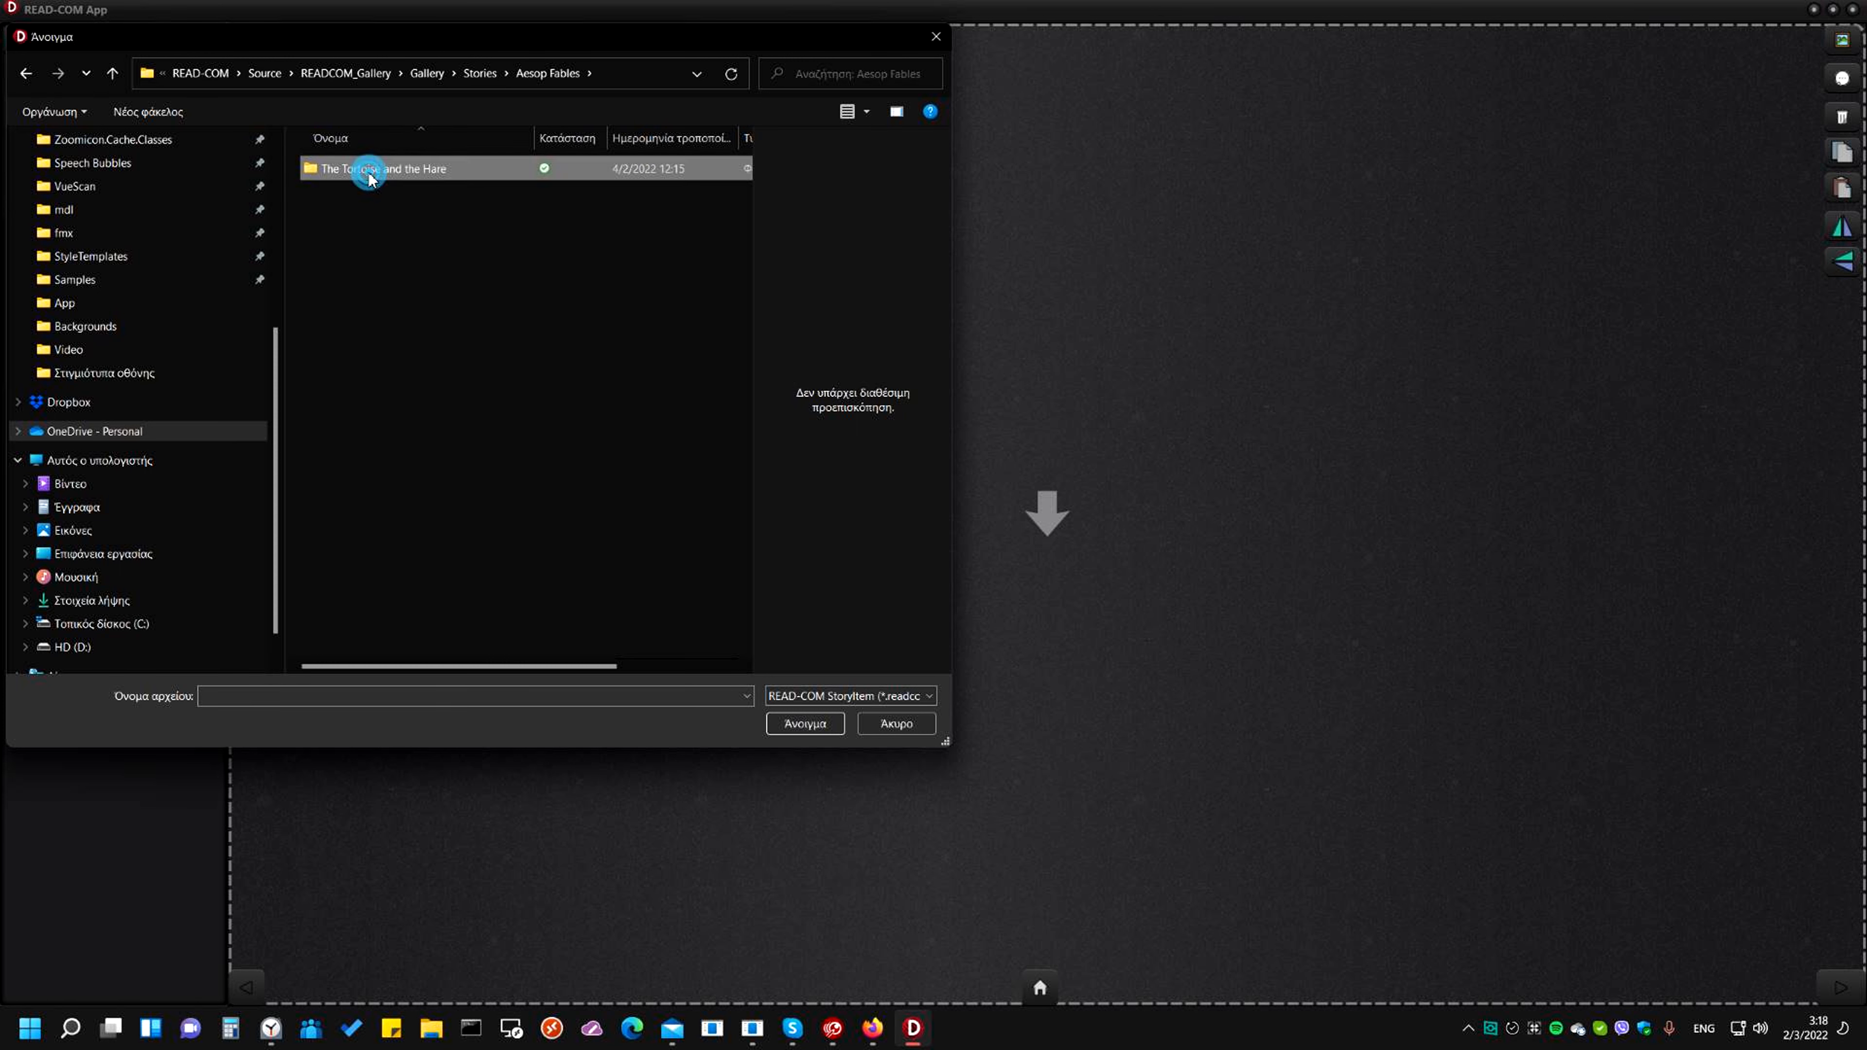
pyautogui.click(431, 177)
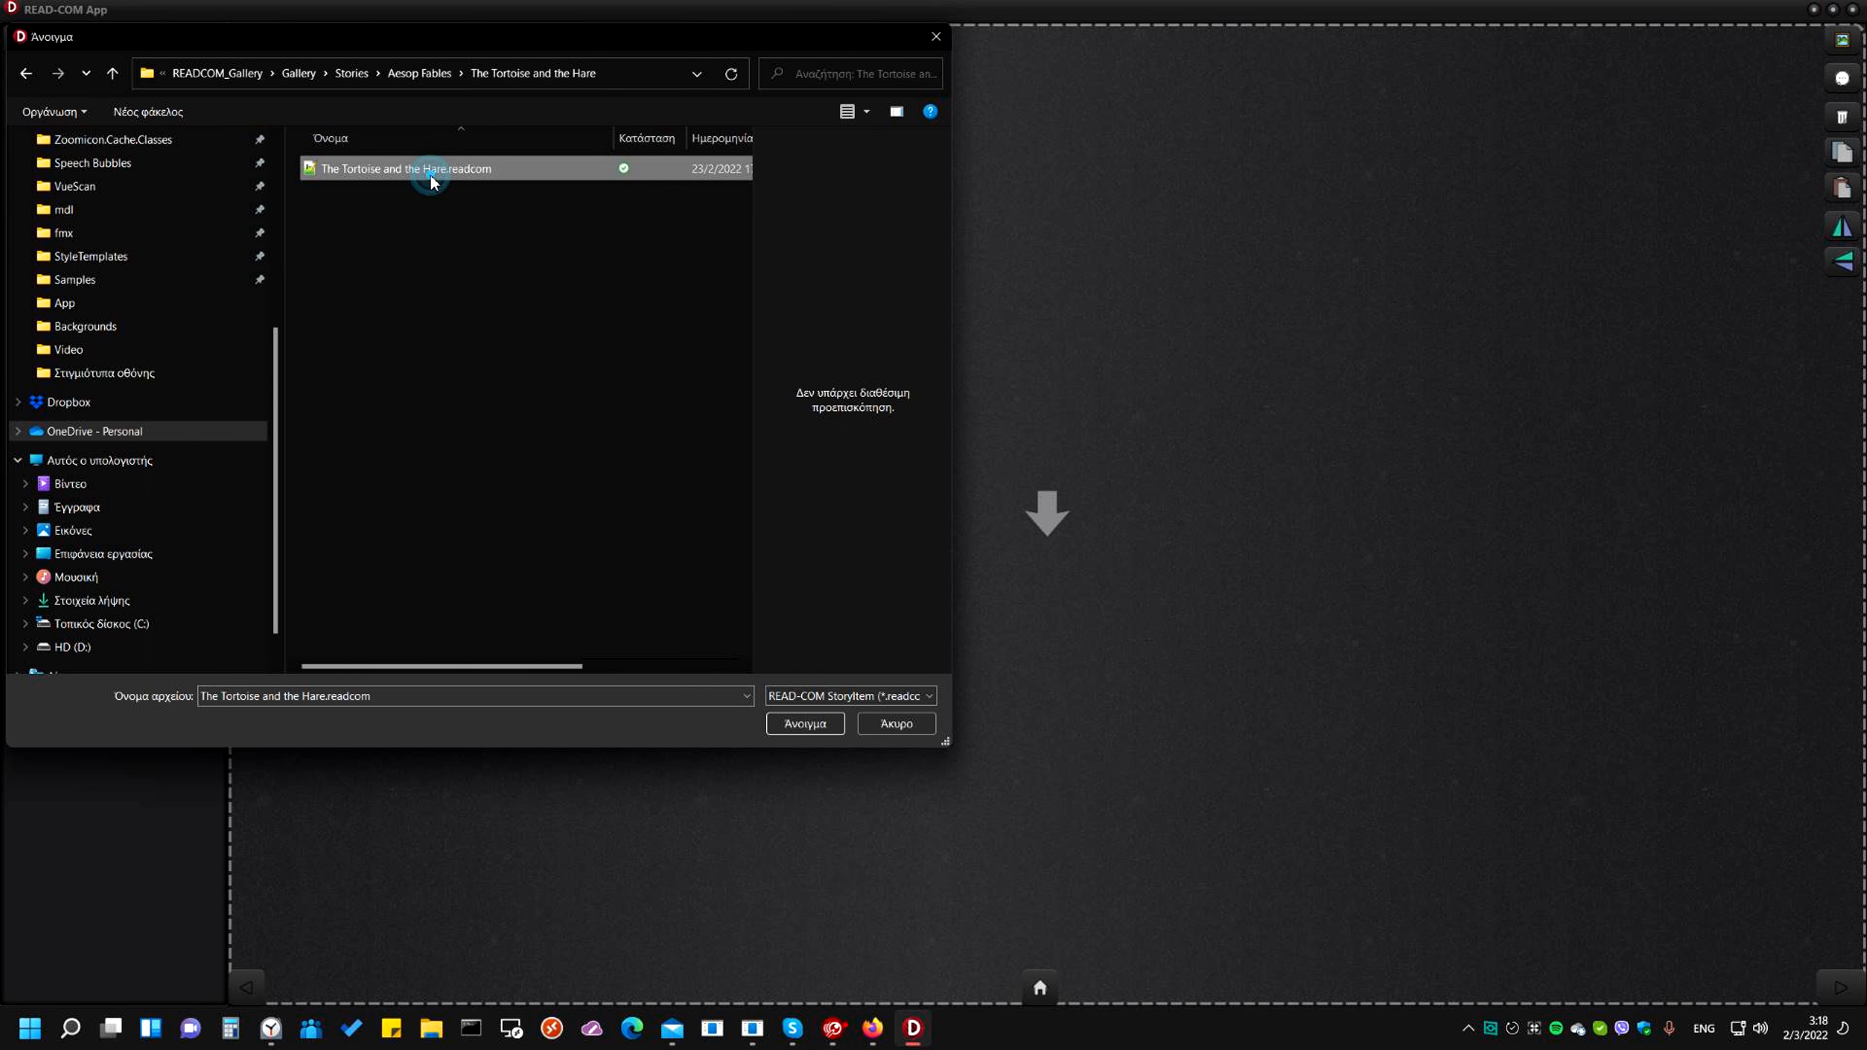
pyautogui.doubleClick(369, 165)
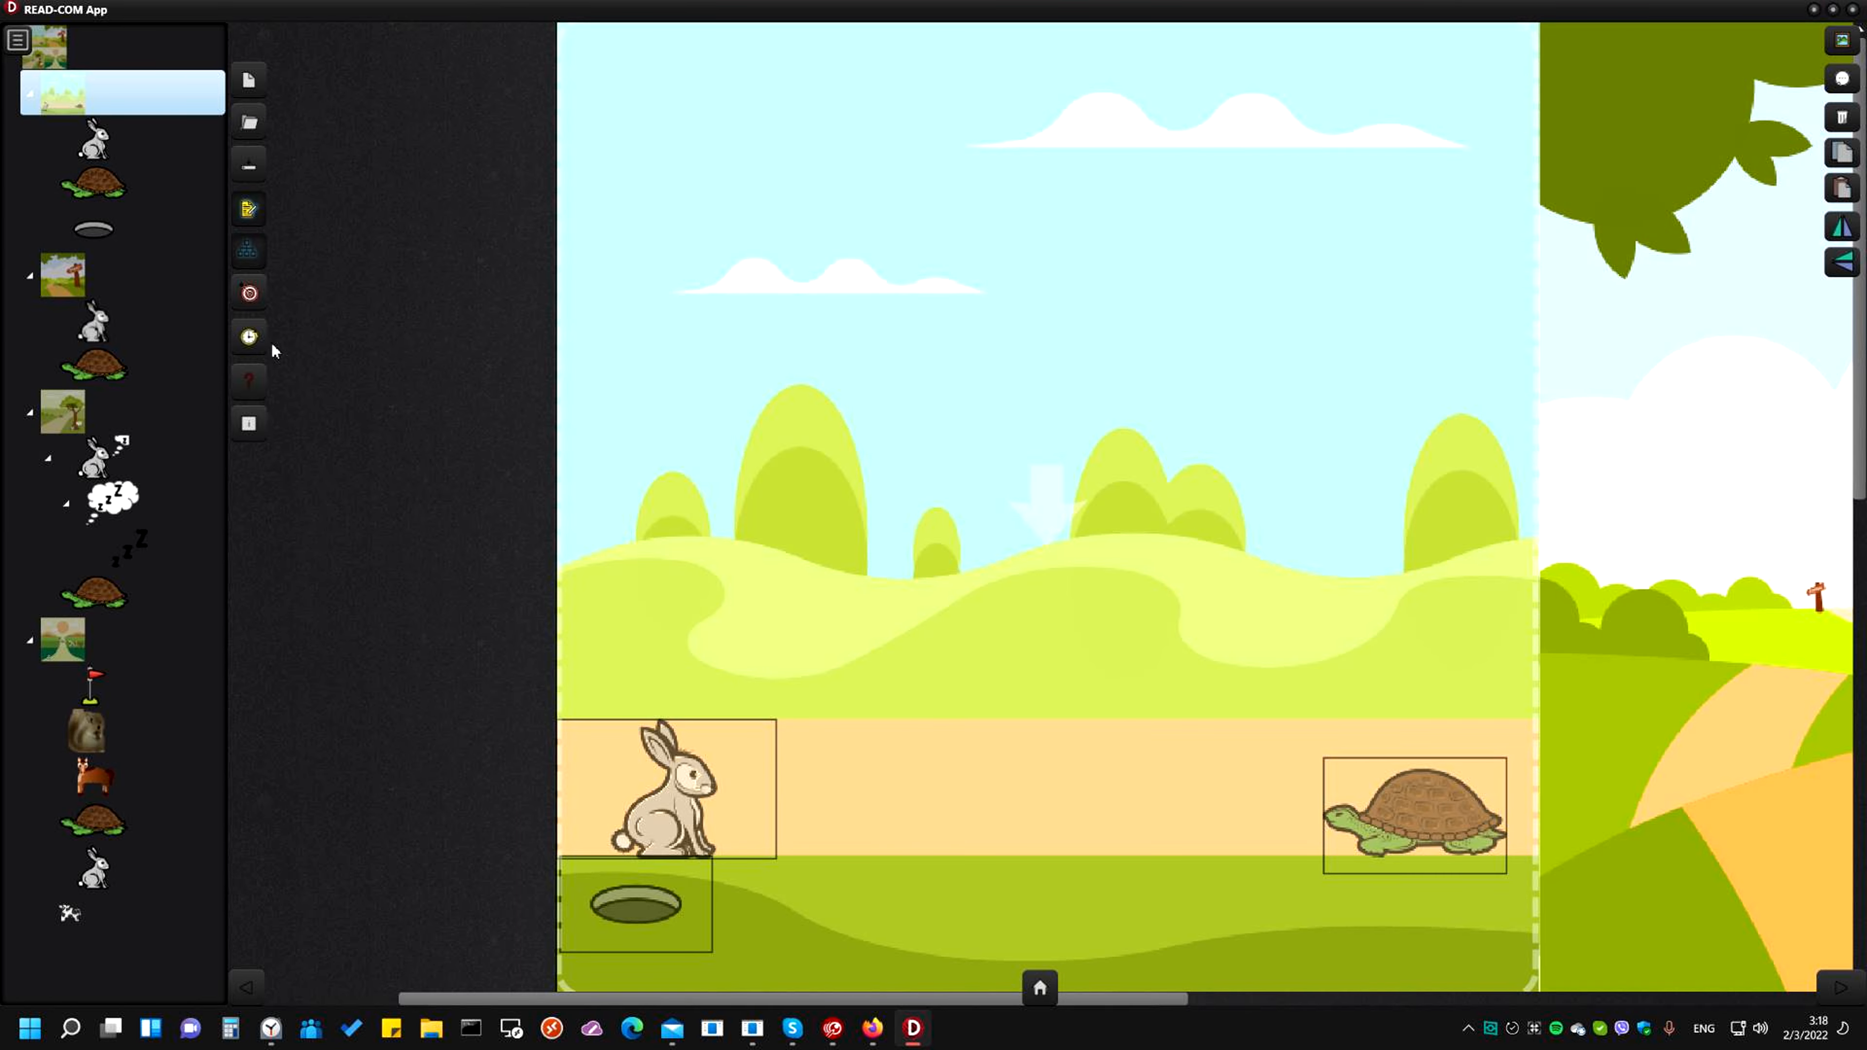
# Flip the START scene's hare horizontally and flip it back
pyautogui.click(82, 325)
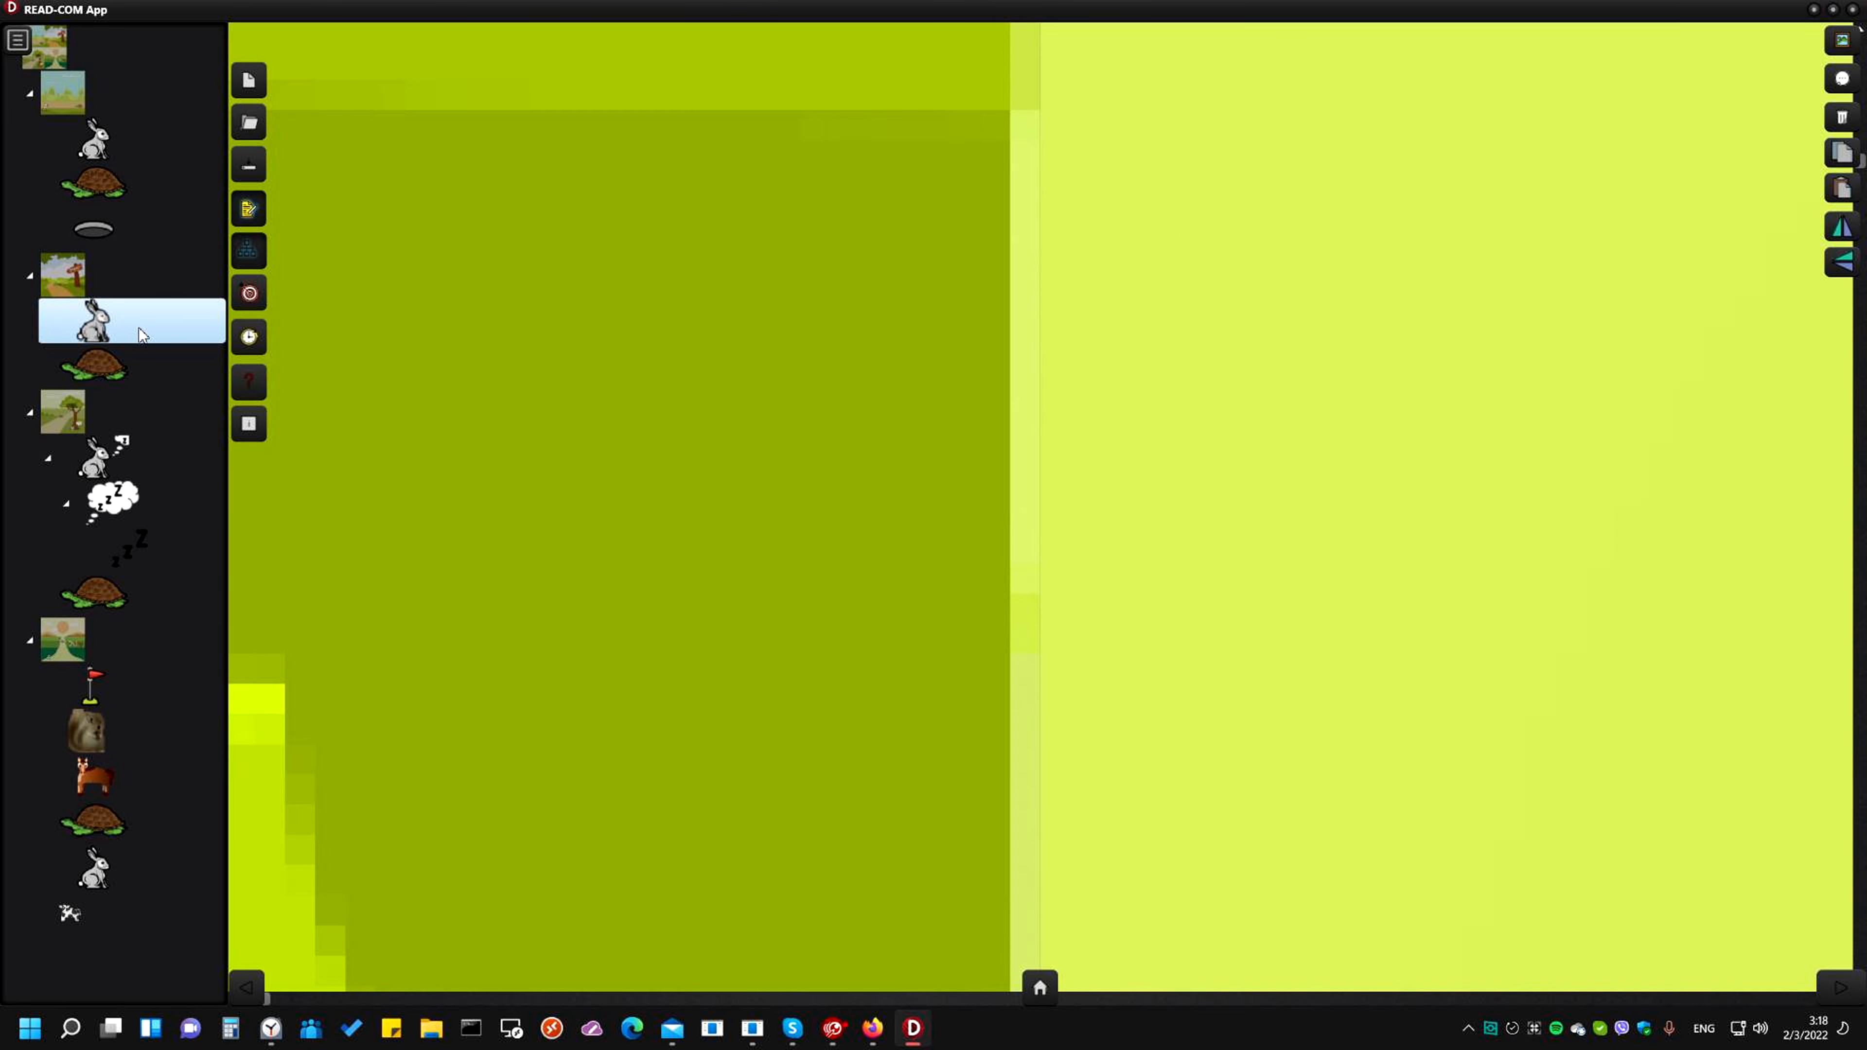
pyautogui.click(1846, 230)
pyautogui.click(124, 267)
pyautogui.click(107, 329)
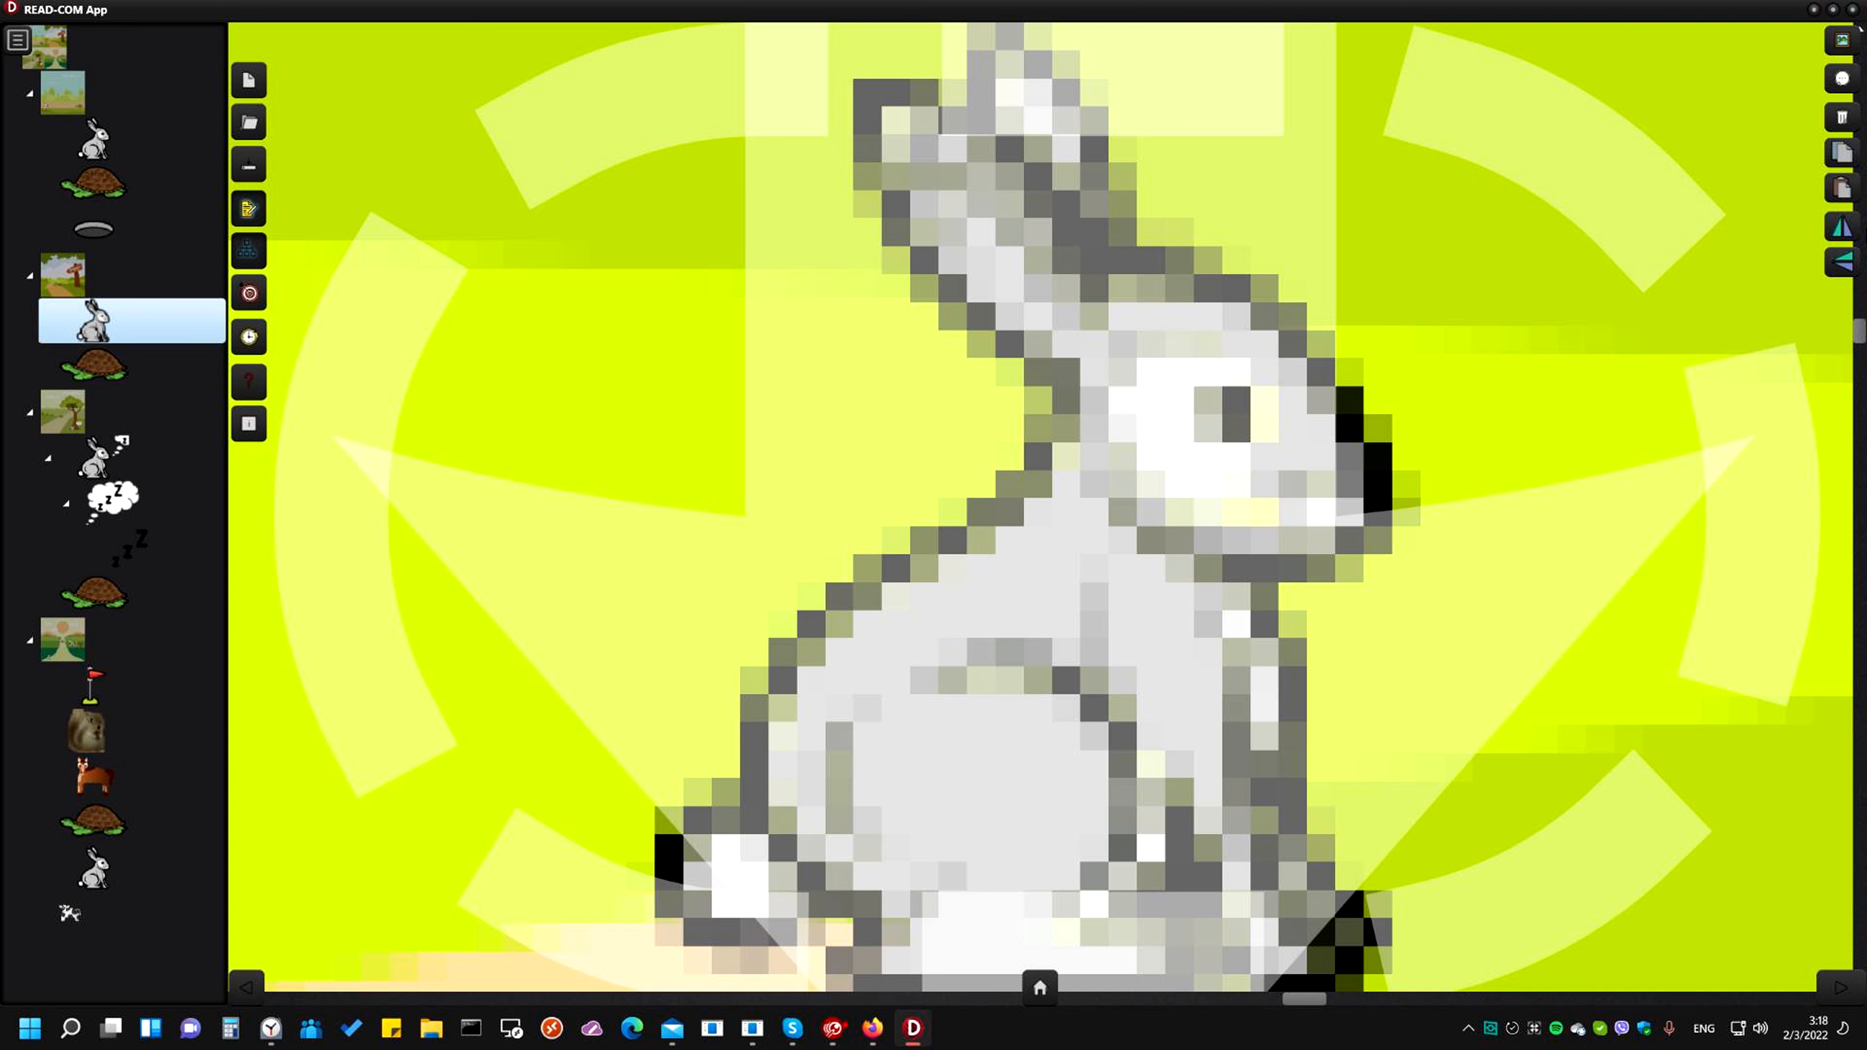
pyautogui.click(1849, 227)
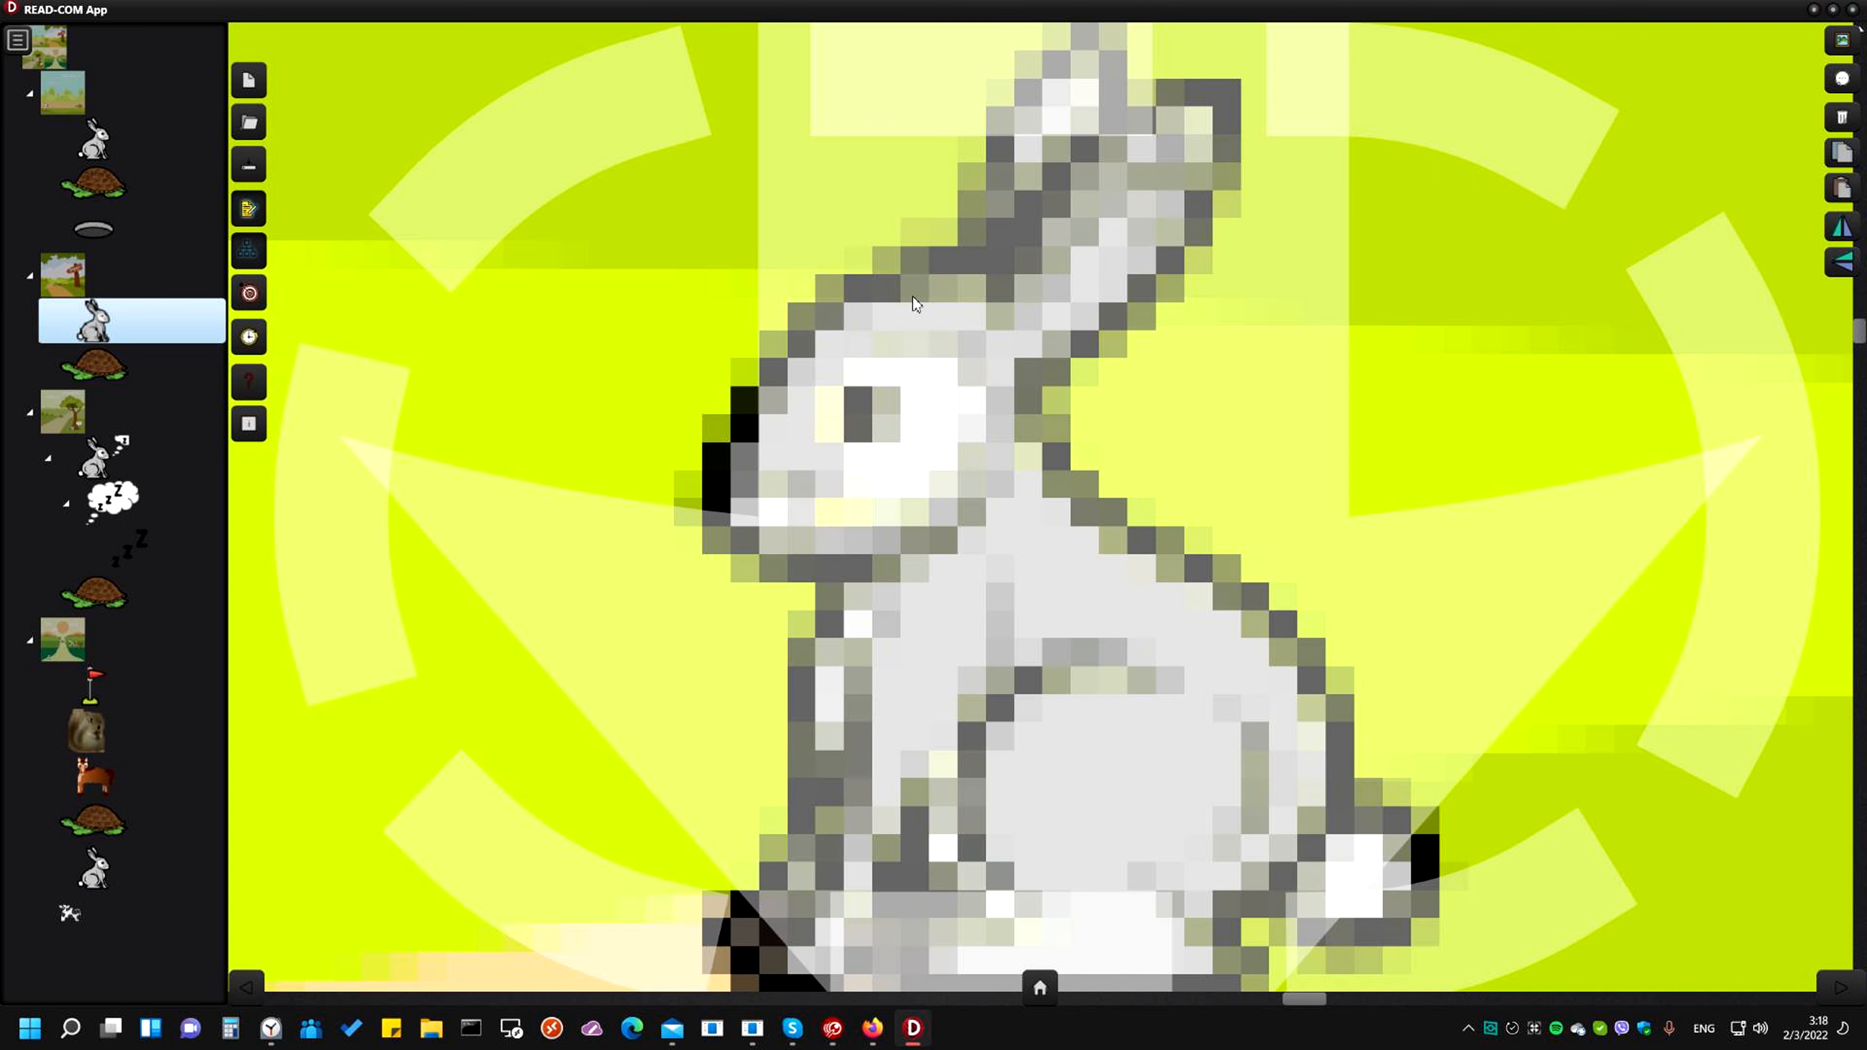
# Try resizing the hare on the START scene's distant path by narrowing its frame and widening it around the hare
pyautogui.click(102, 286)
pyautogui.click(94, 313)
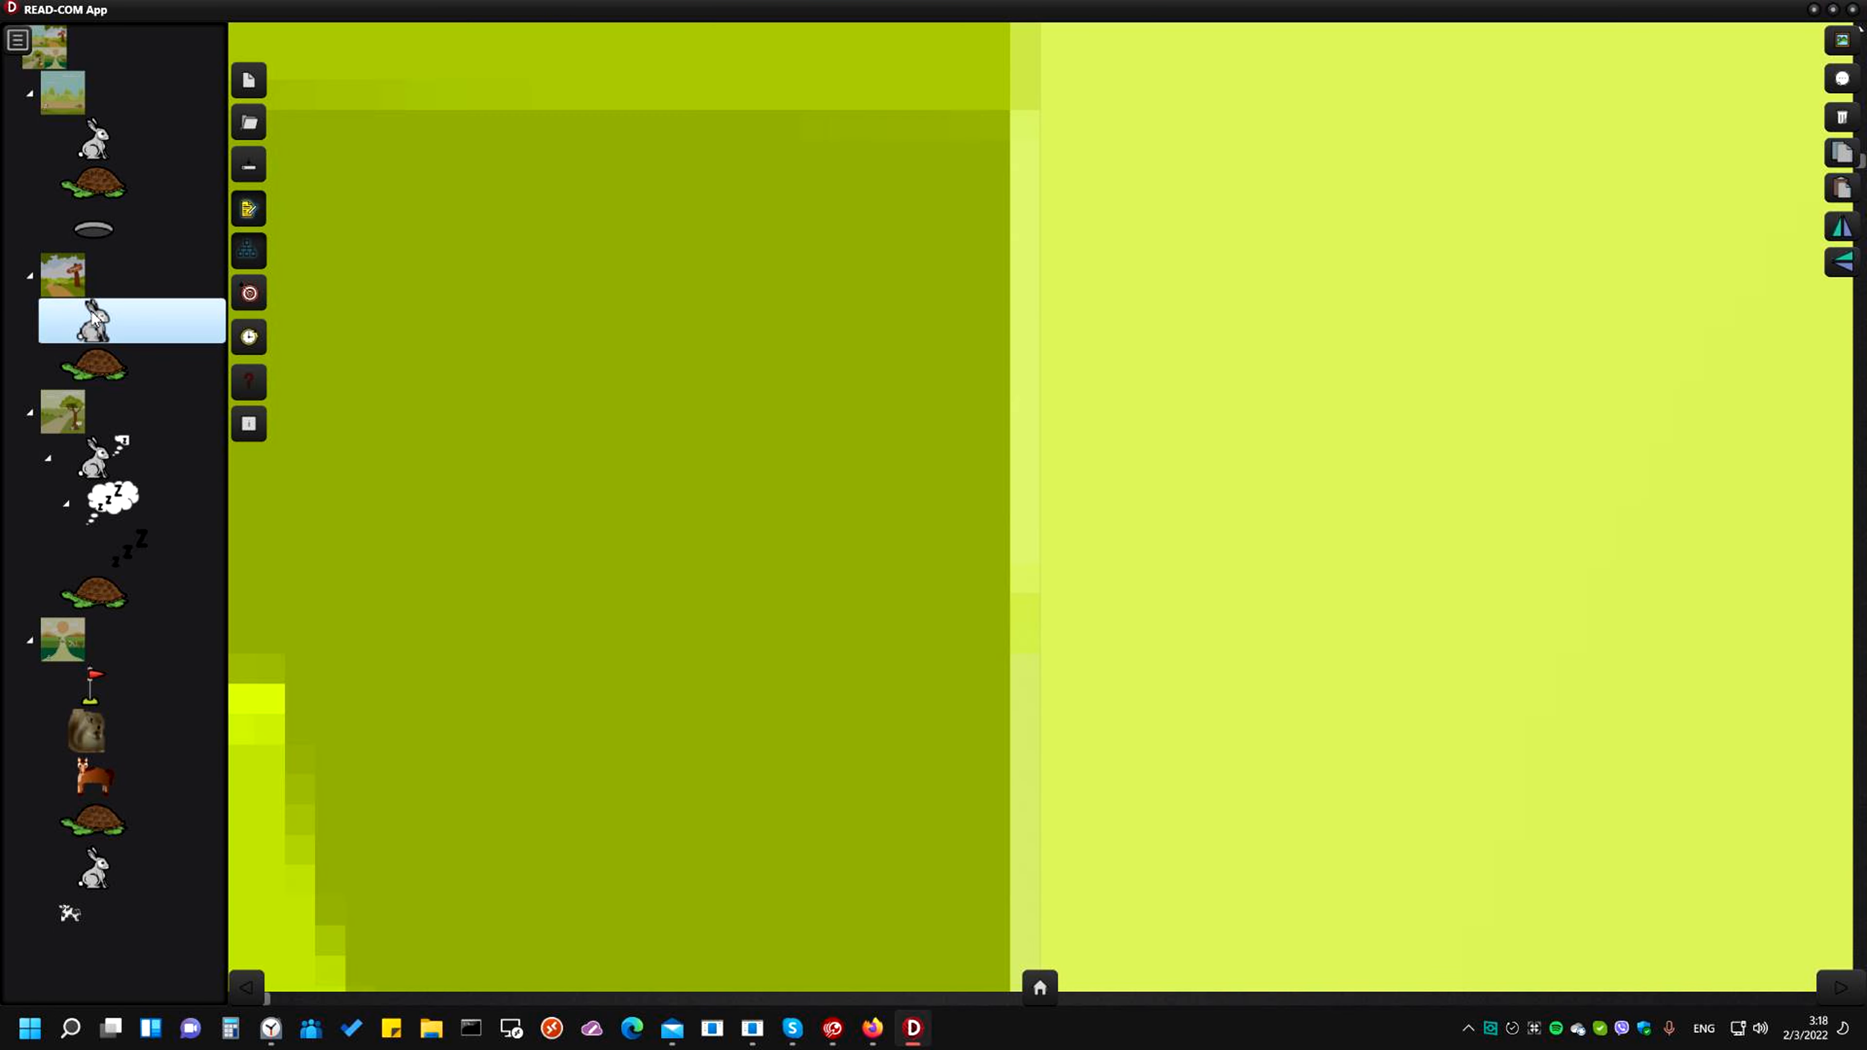
pyautogui.click(83, 270)
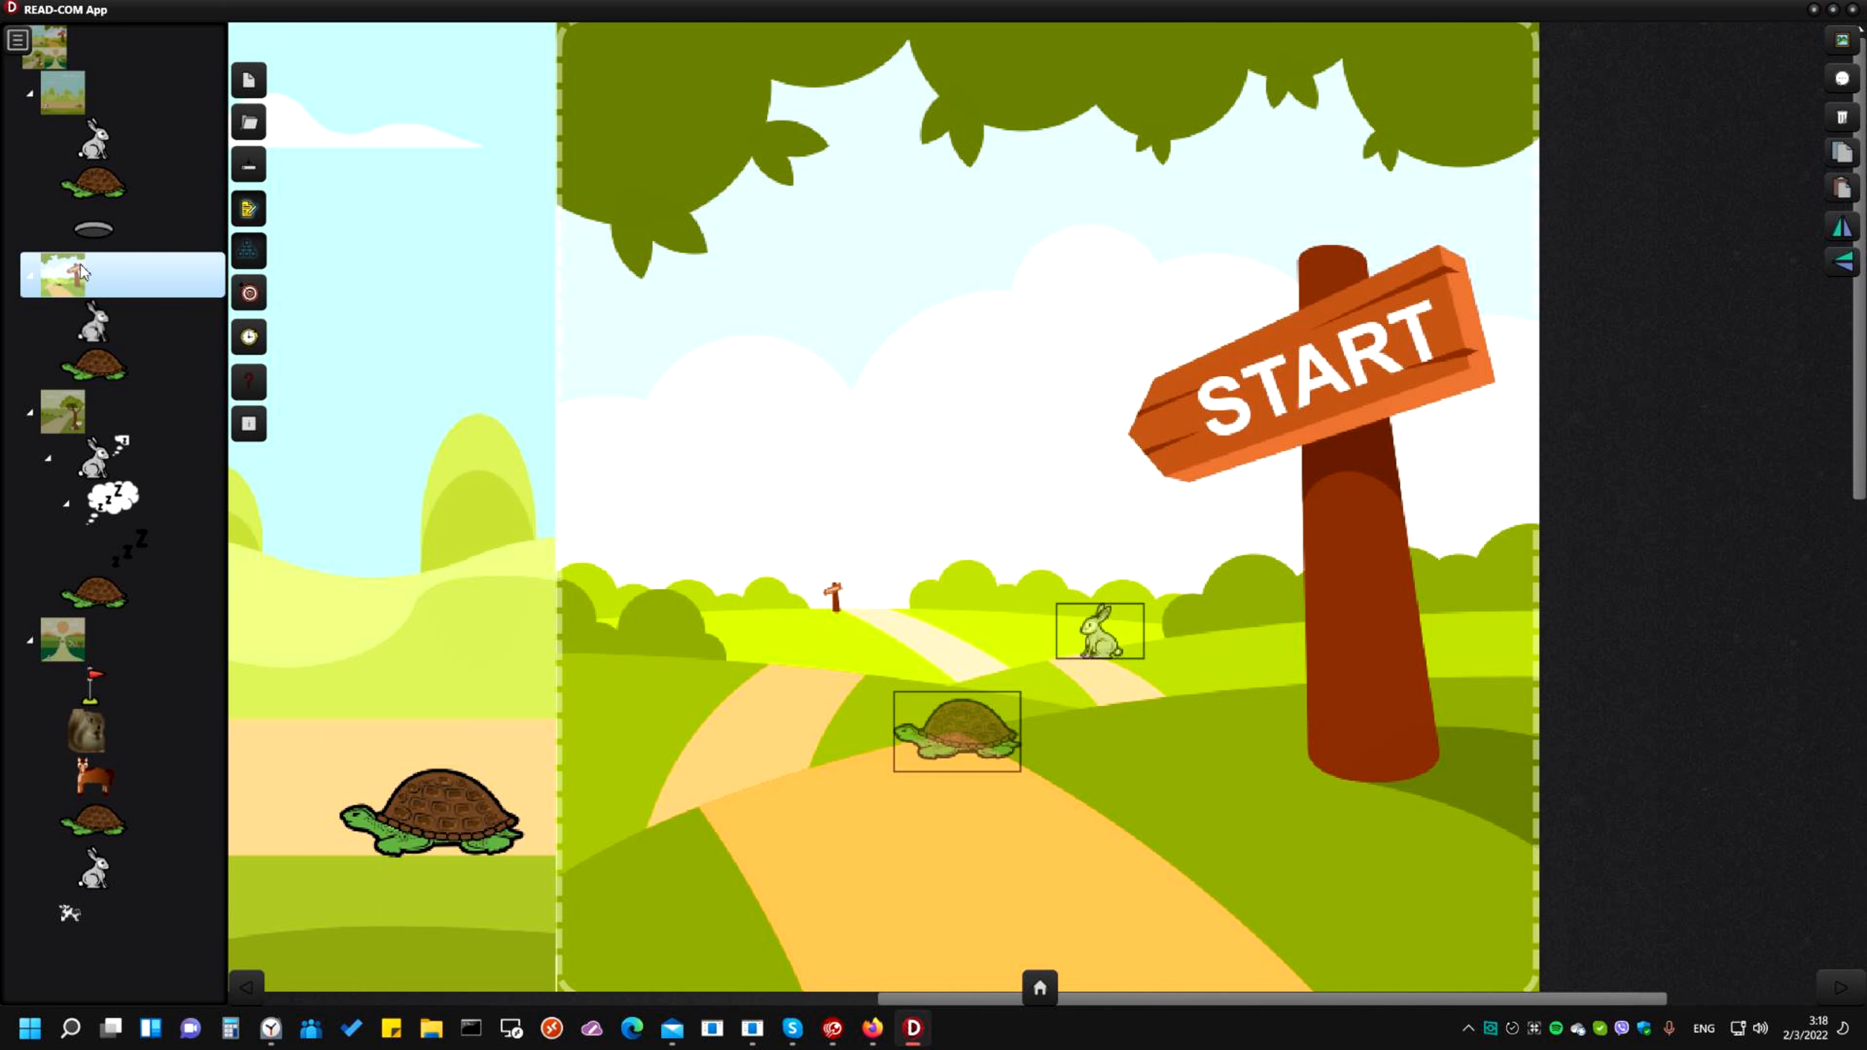
pyautogui.click(94, 313)
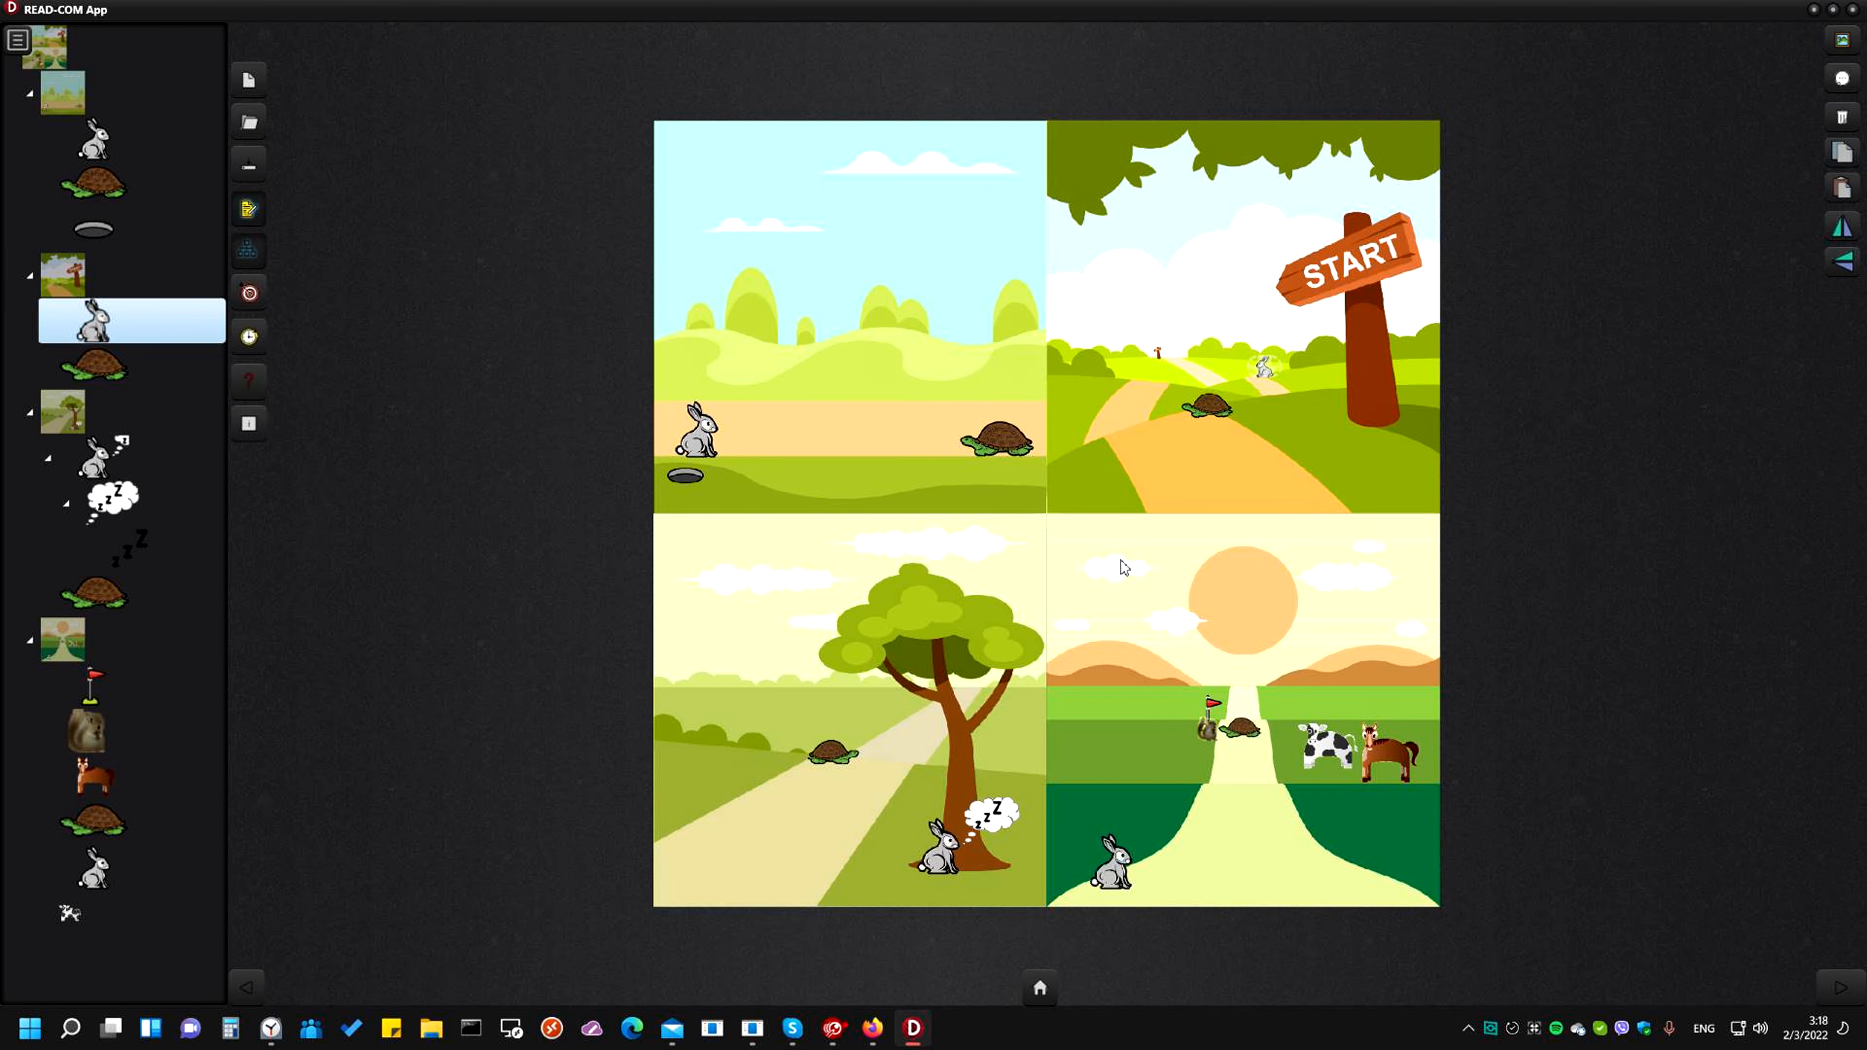
pyautogui.scroll(3, 1125, 568)
pyautogui.scroll(4, 1513, 261)
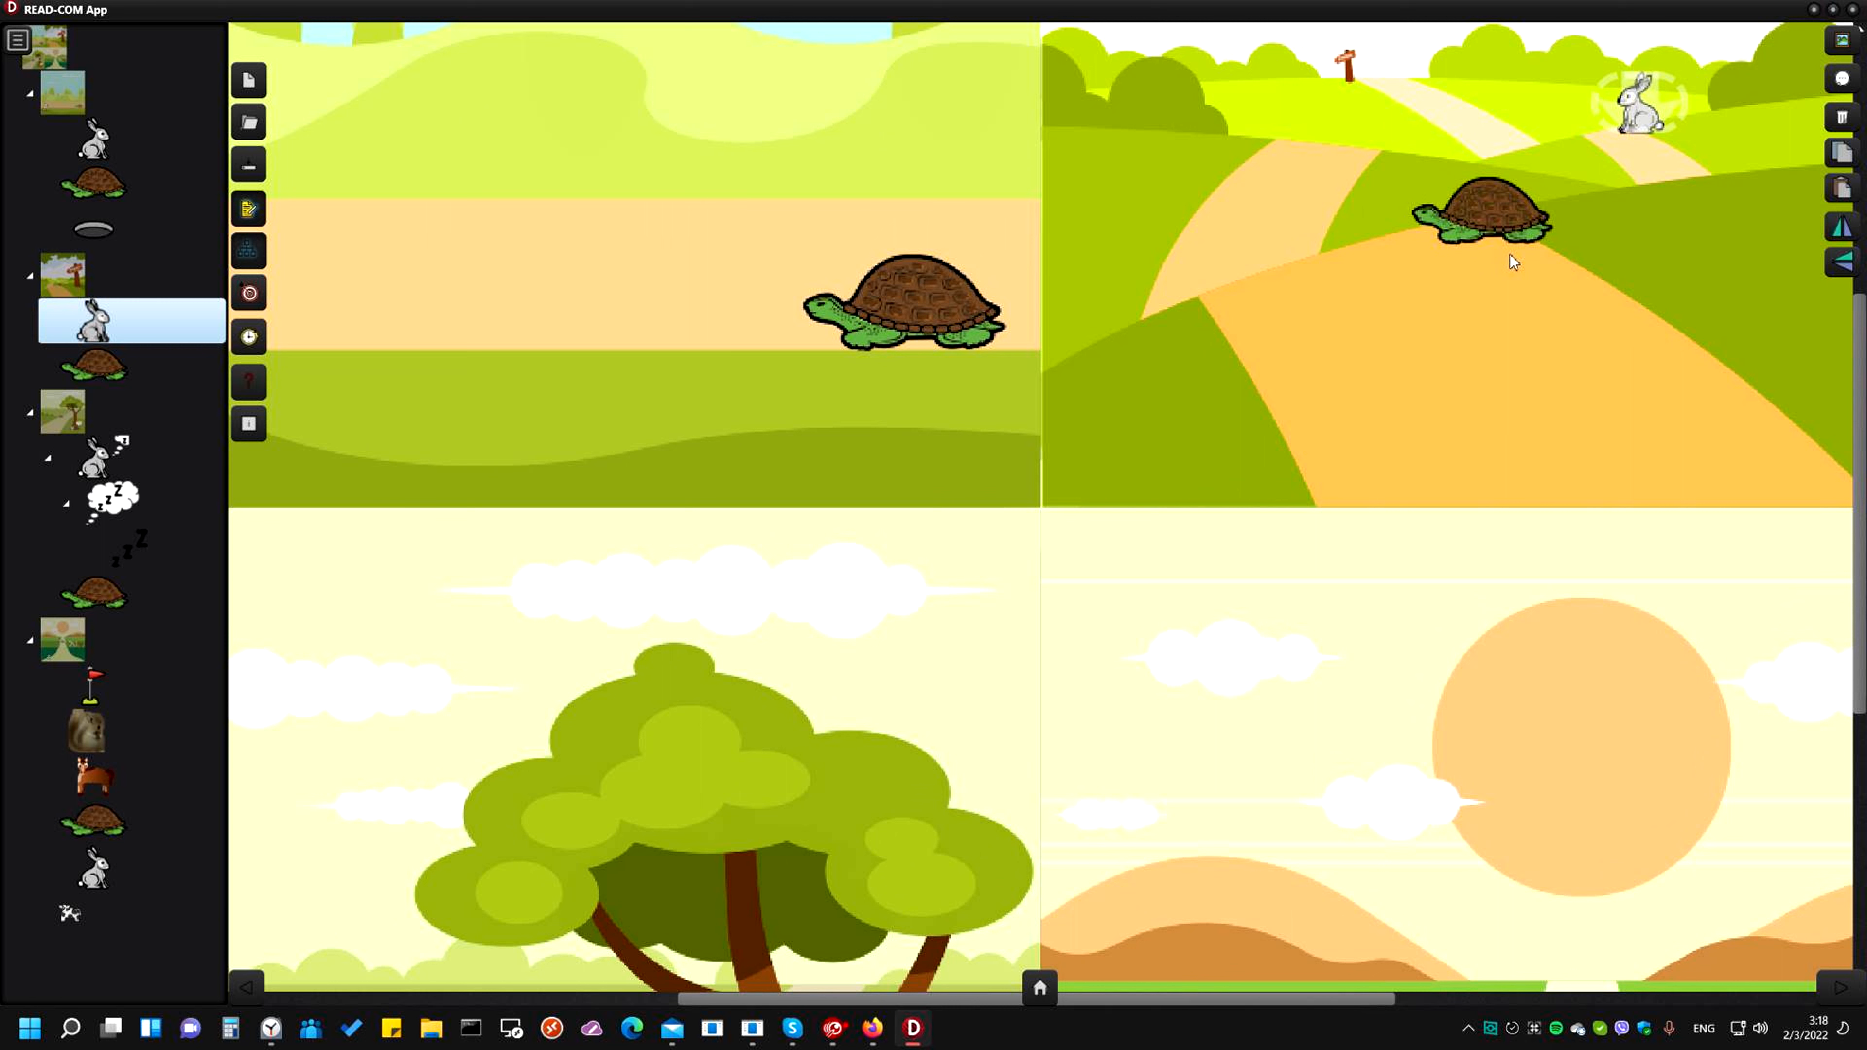
pyautogui.moveTo(1570, 66); pyautogui.dragTo(1659, 136)
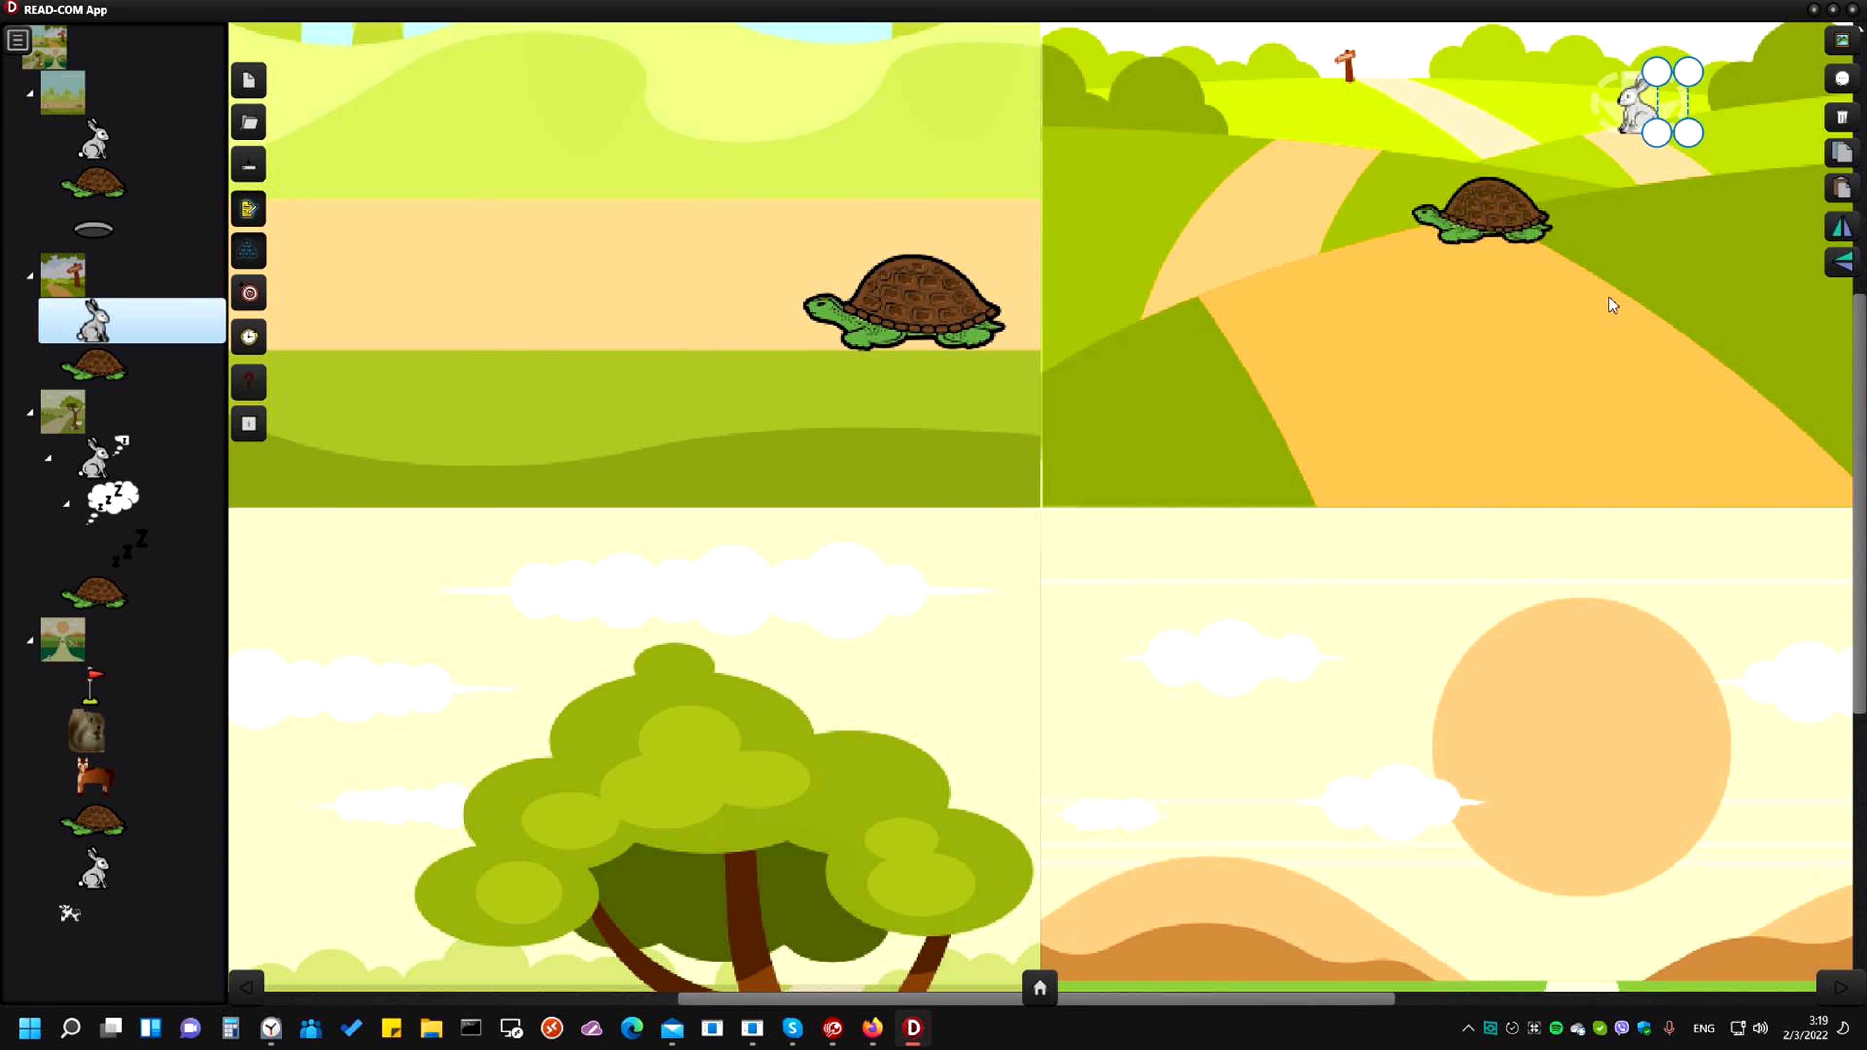
pyautogui.moveTo(1206, 999); pyautogui.dragTo(1357, 983)
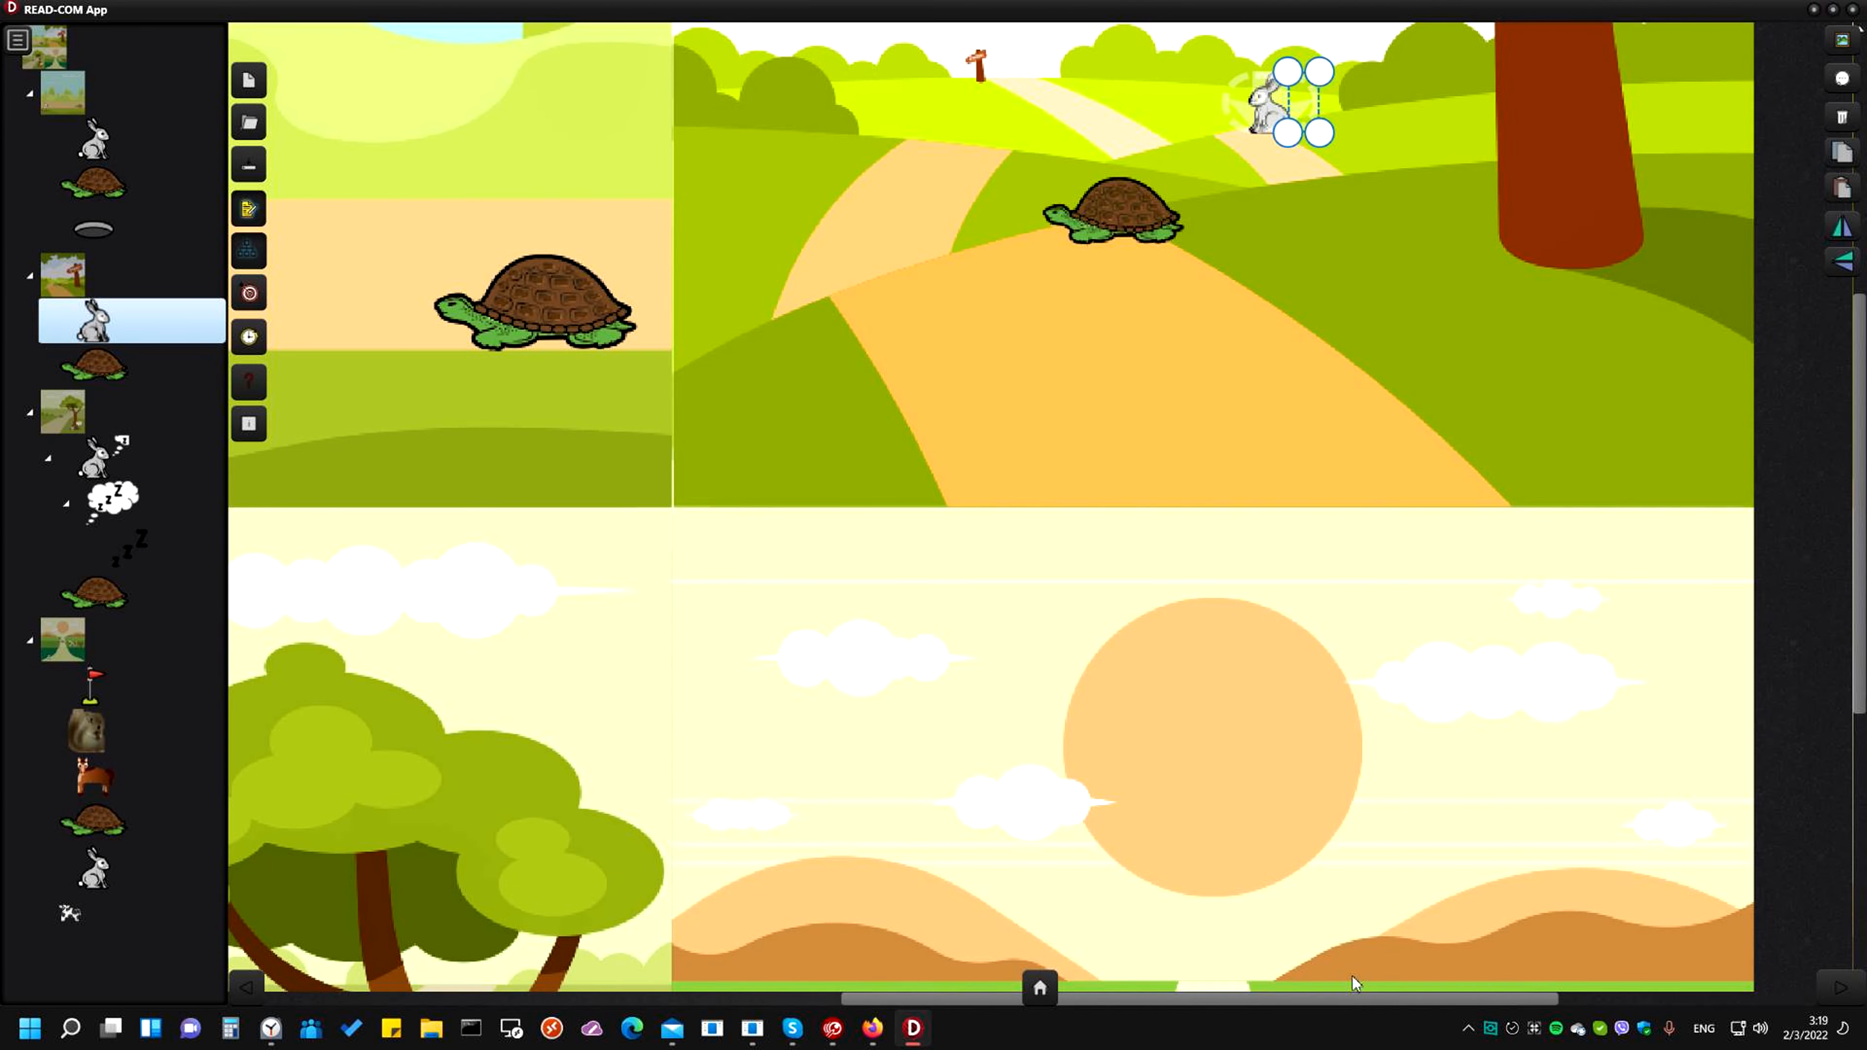
pyautogui.scroll(5, 1342, 596)
pyautogui.scroll(2, 1369, 728)
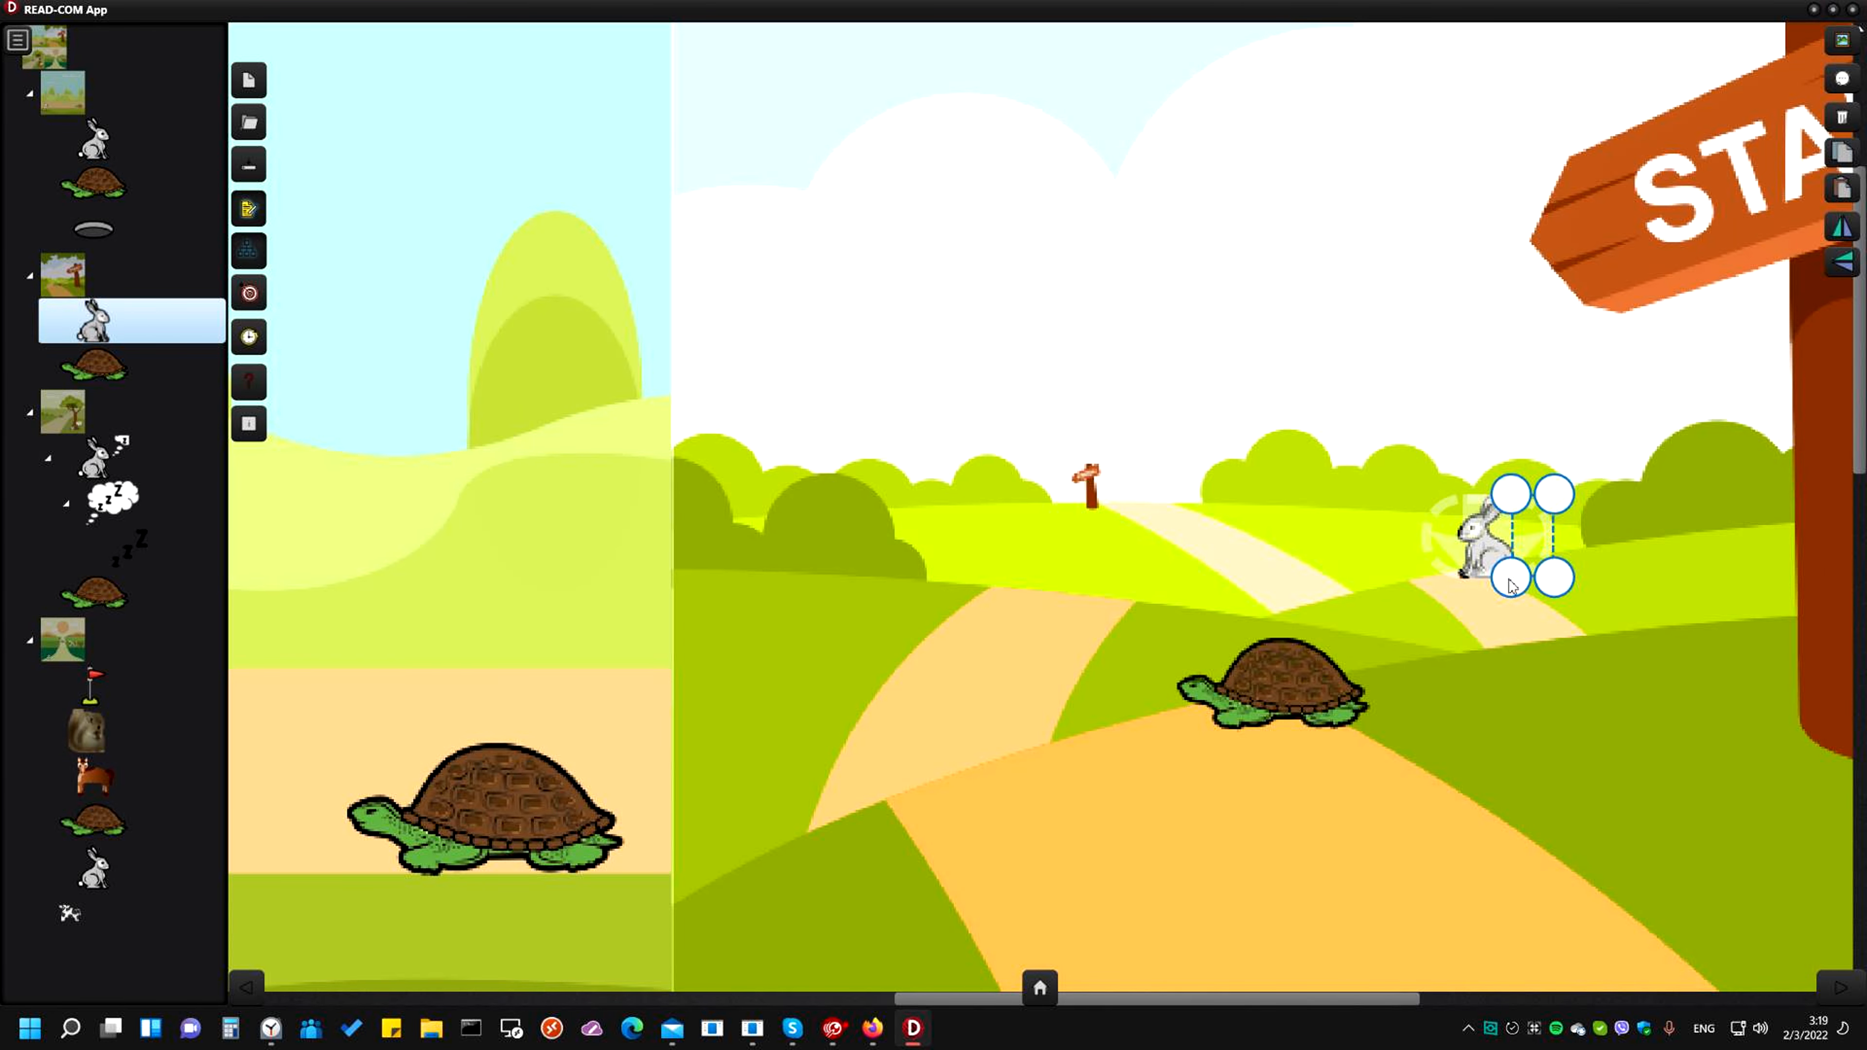
pyautogui.moveTo(1517, 580); pyautogui.dragTo(1411, 613)
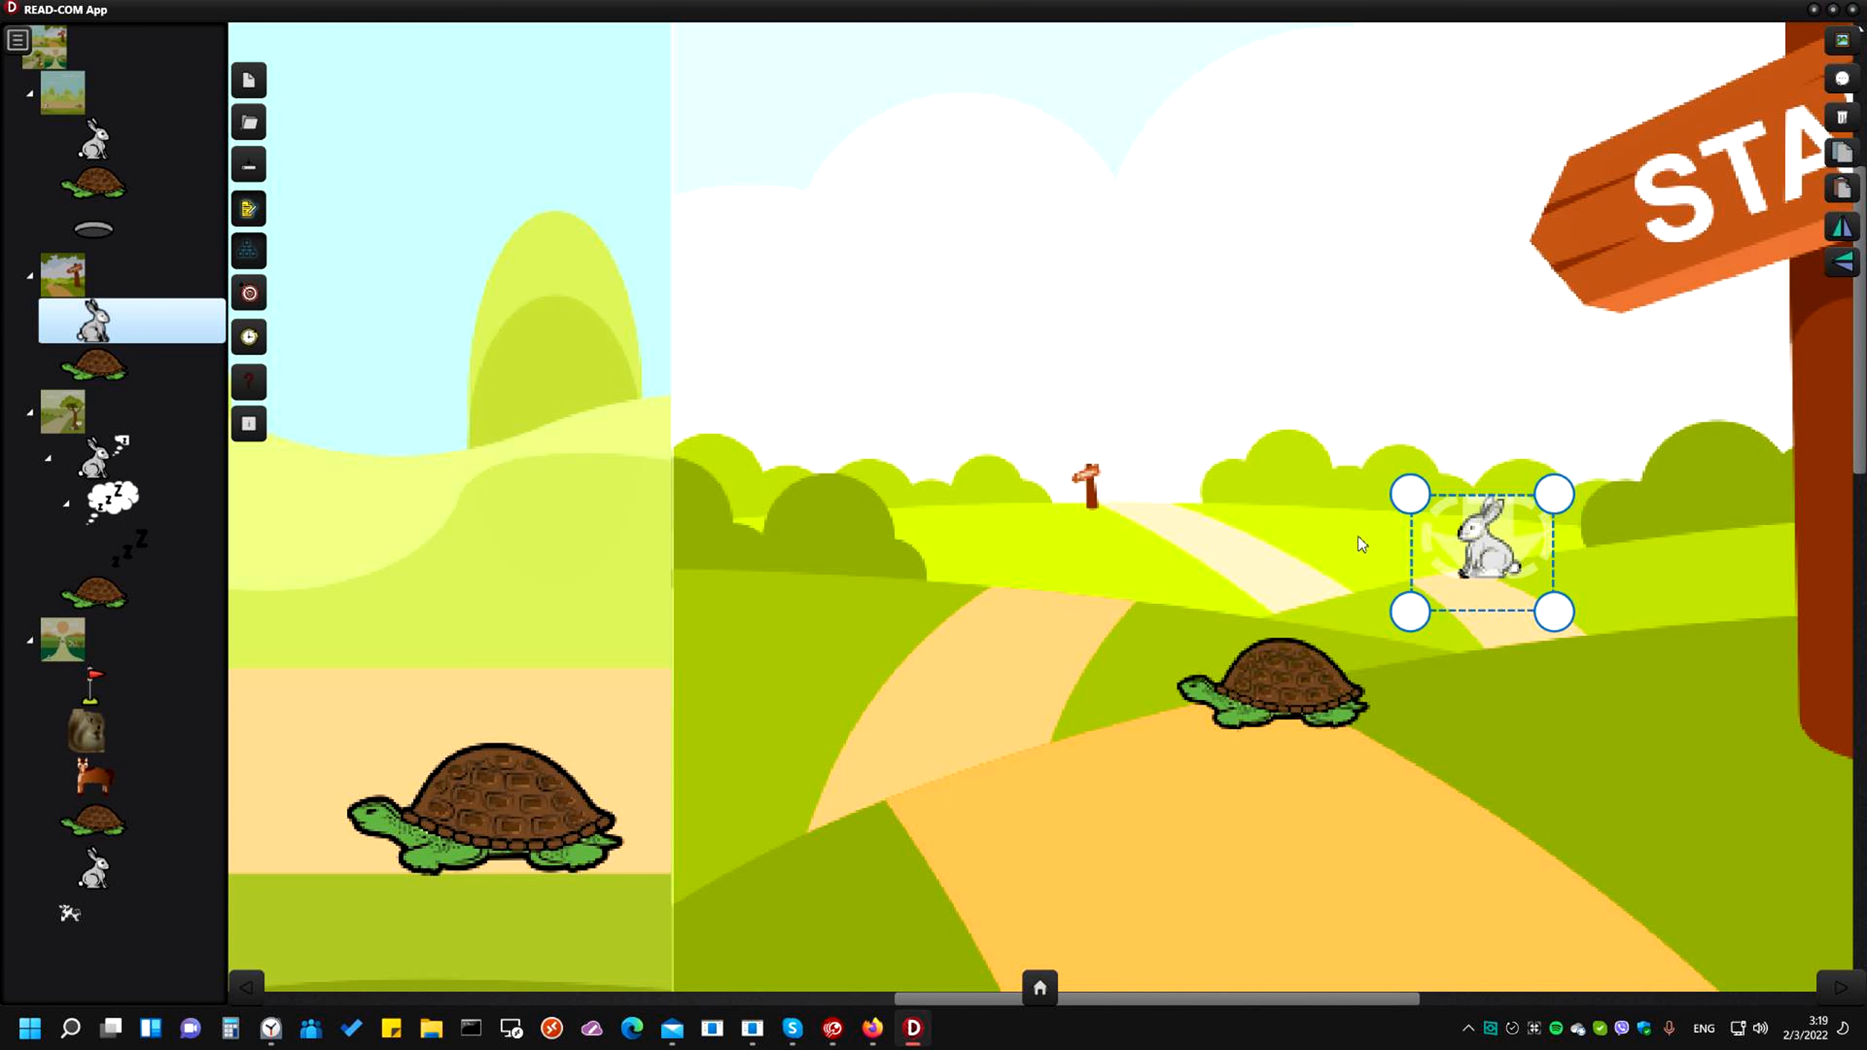
# Move the START scene's tortoise into the final sun scene within the story structure
pyautogui.click(111, 371)
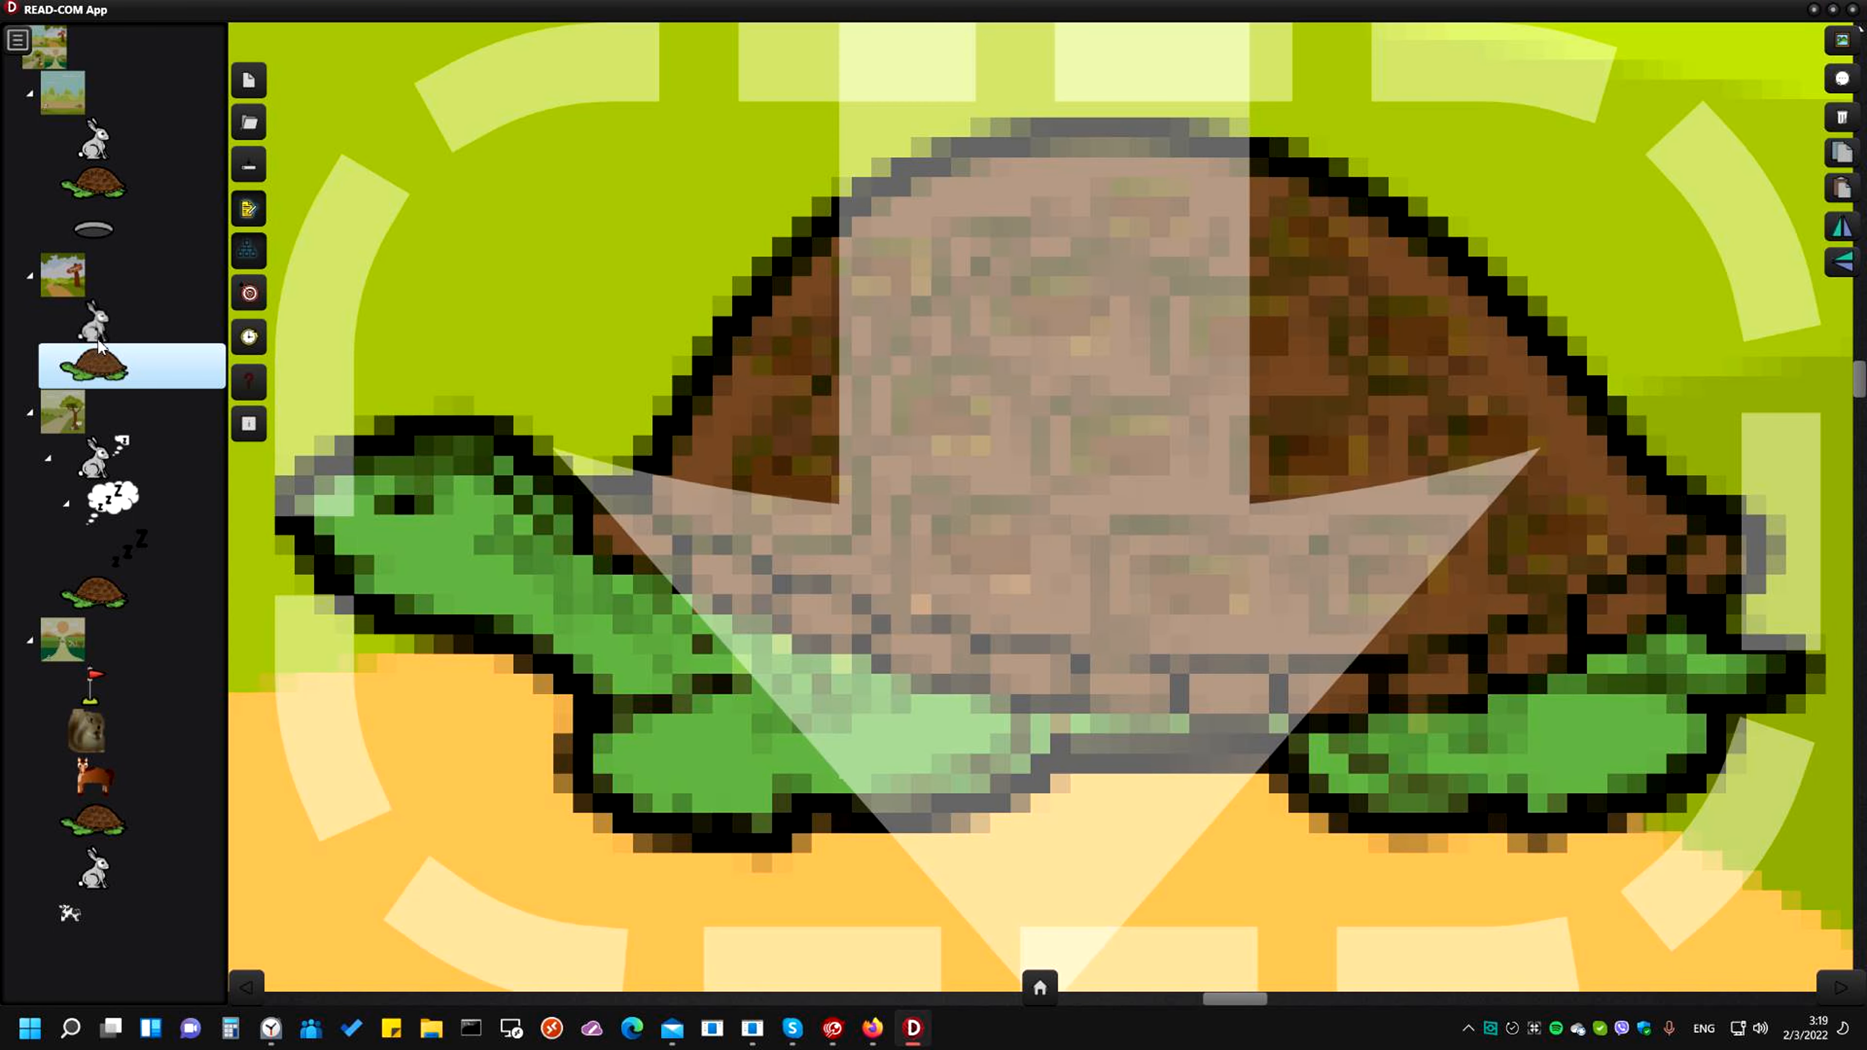
pyautogui.click(95, 324)
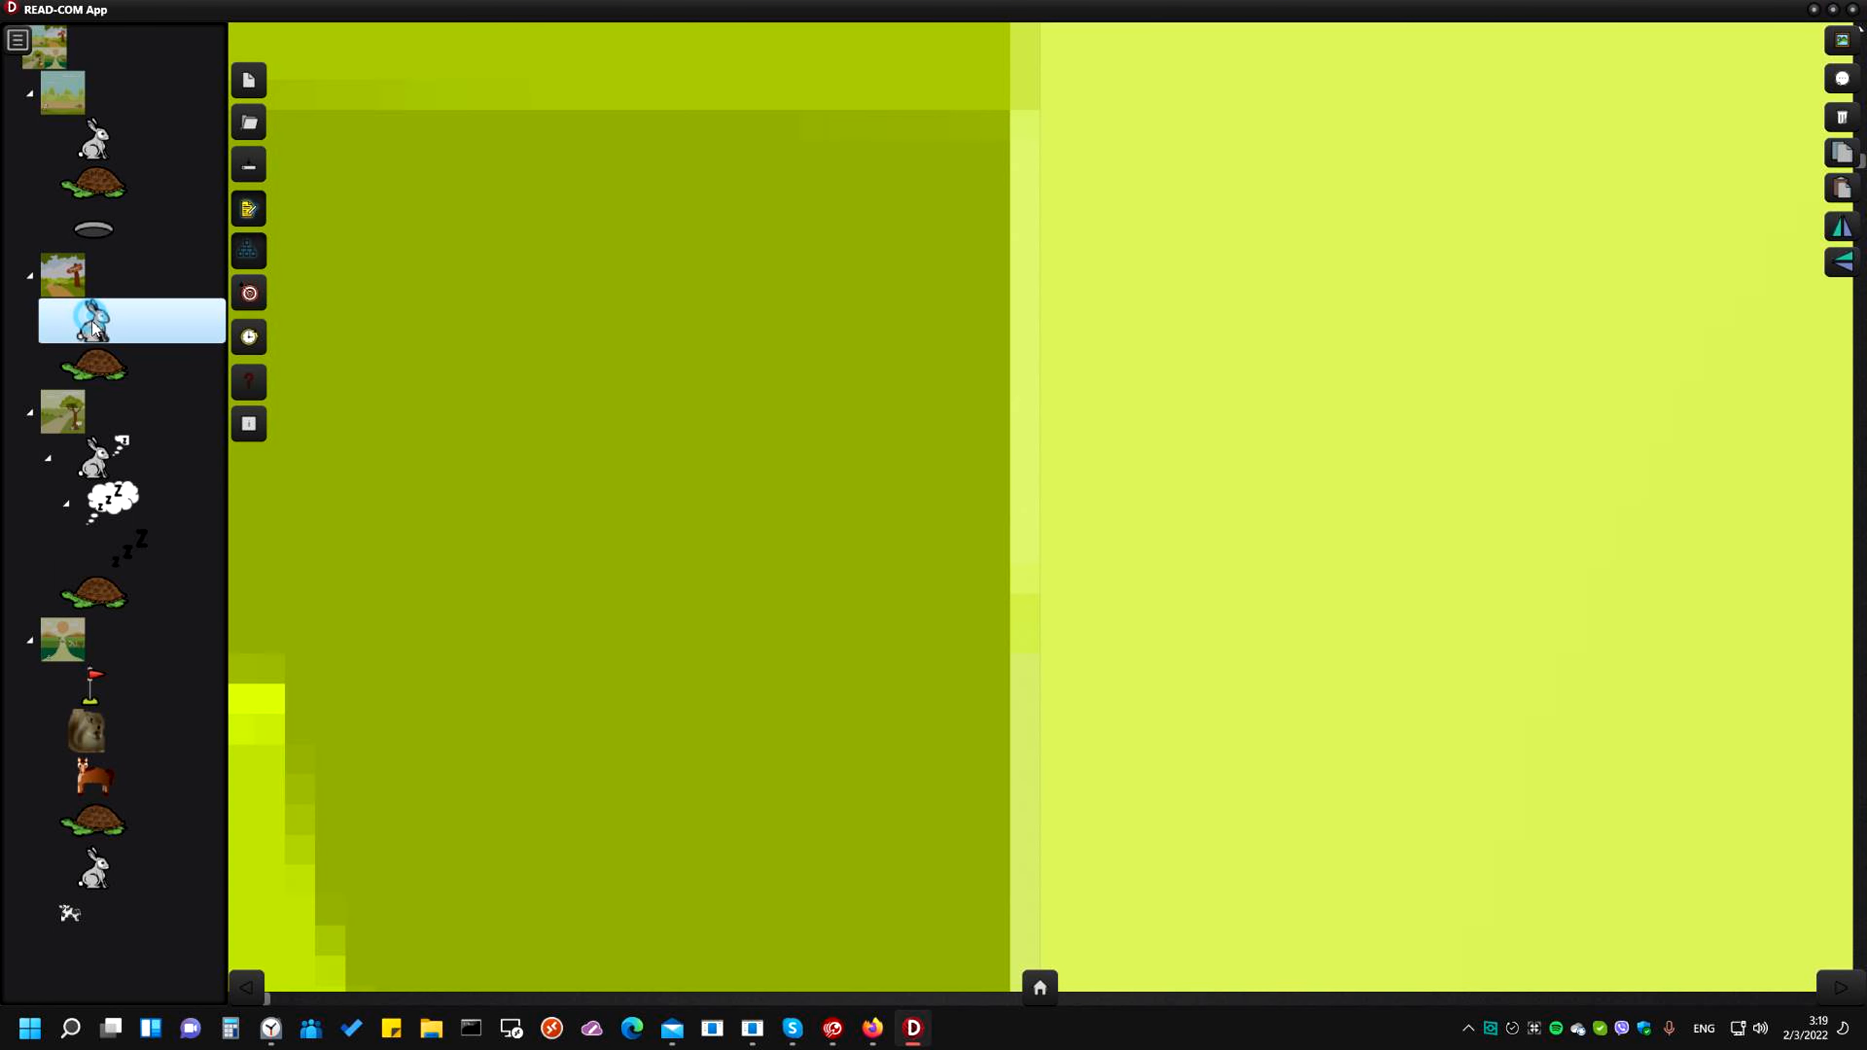
pyautogui.click(99, 373)
pyautogui.click(66, 279)
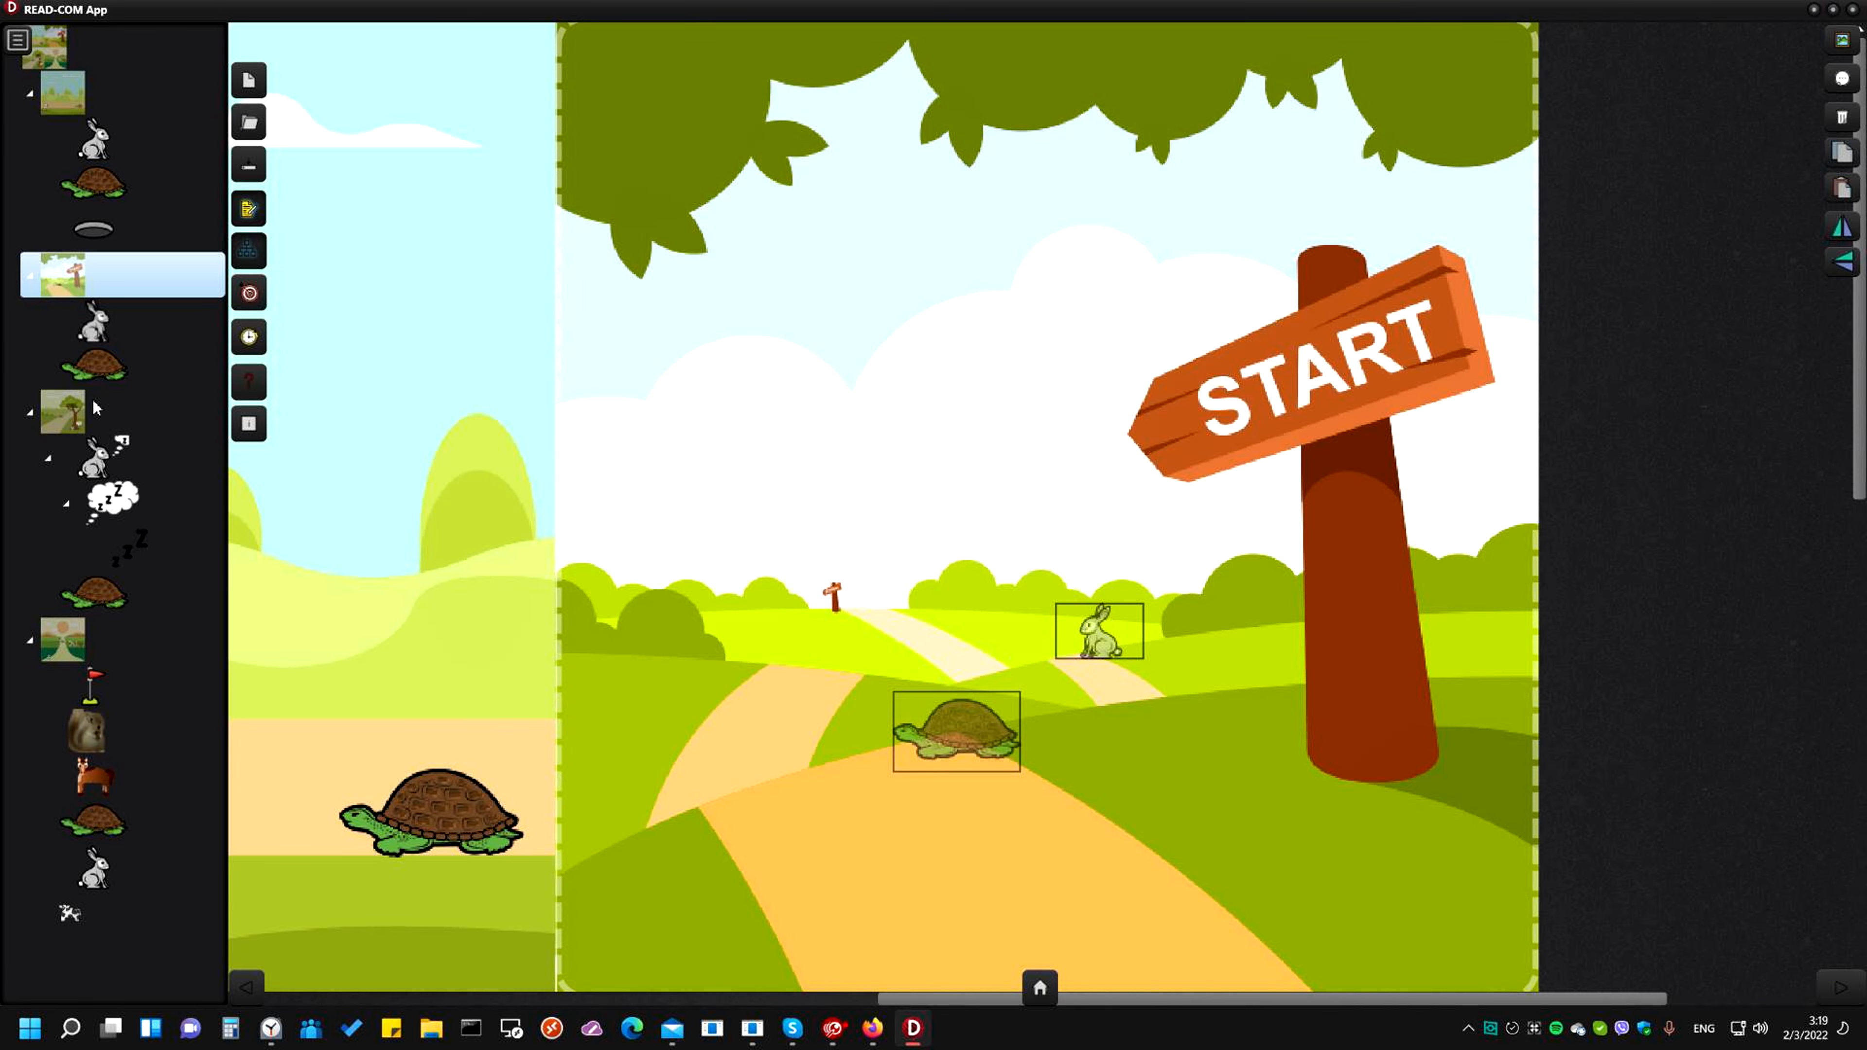
pyautogui.moveTo(91, 361); pyautogui.dragTo(57, 643)
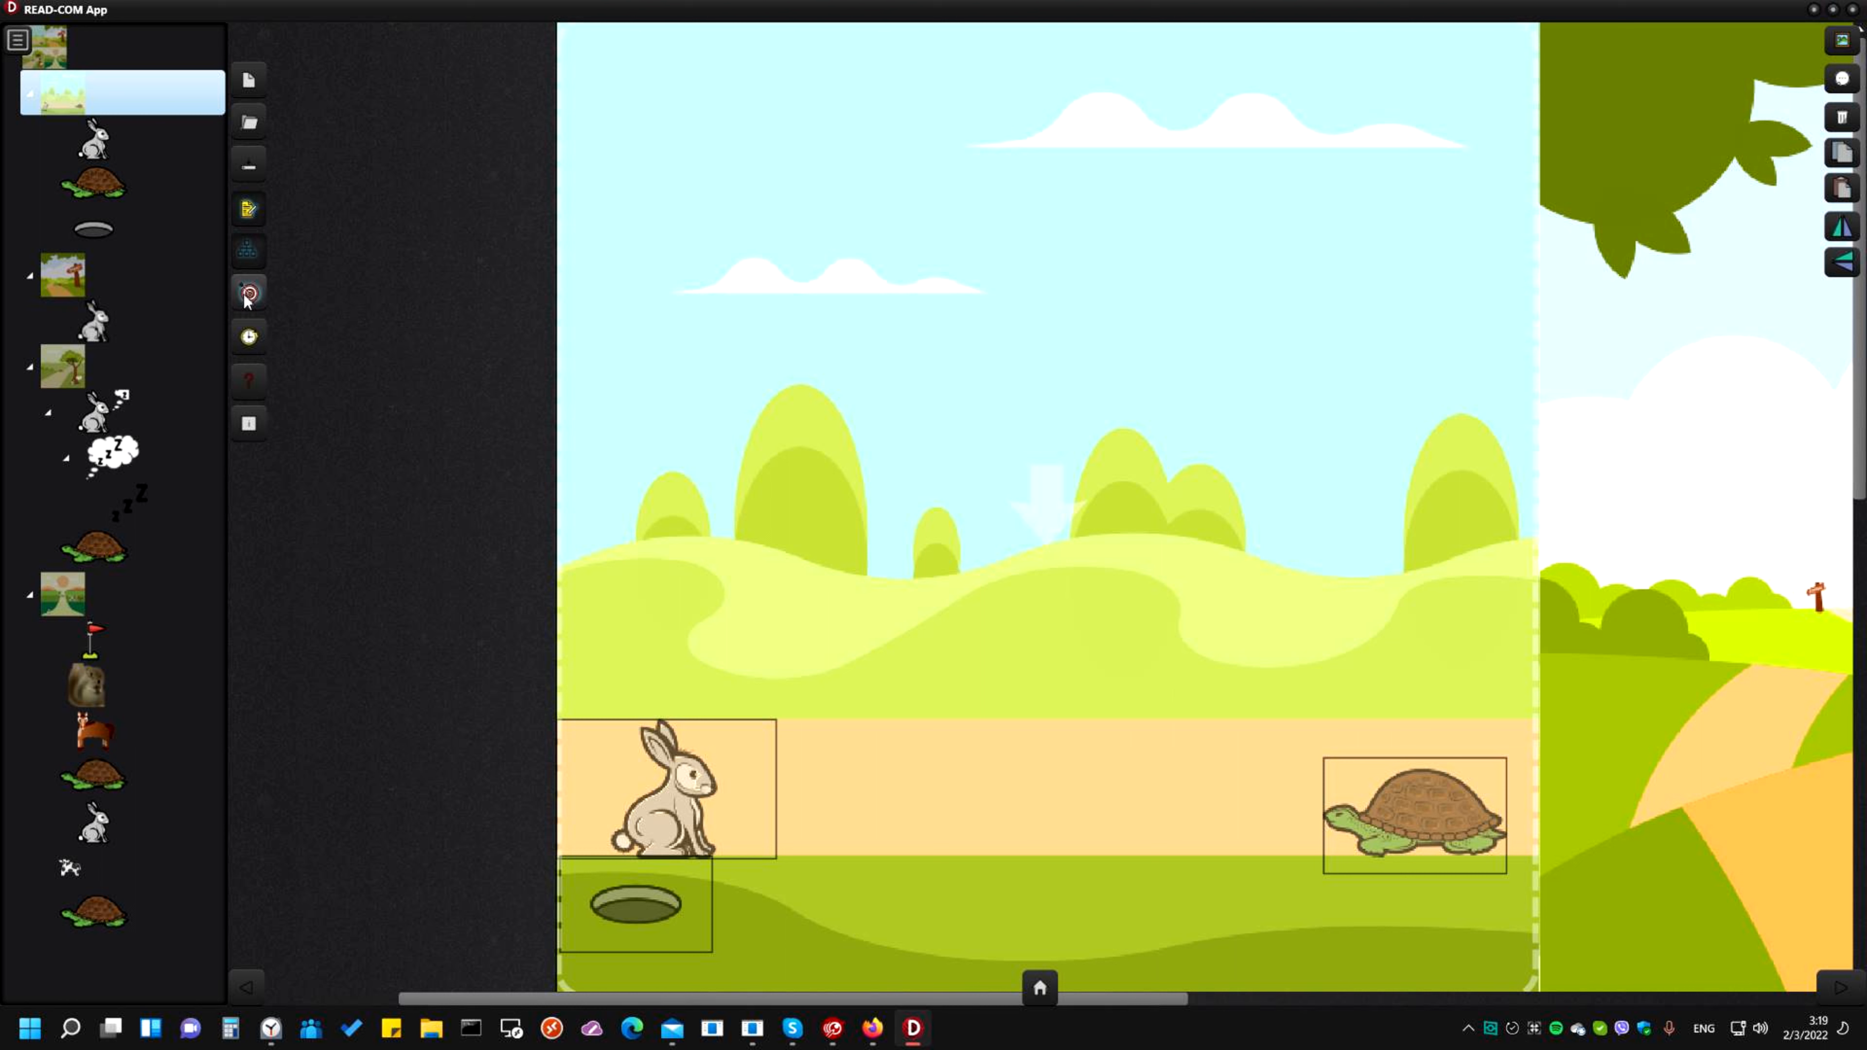
# Add a text item and an image item to an area drawn in the first scene's sky, and move the image item down over the hills
pyautogui.moveTo(944, 266); pyautogui.dragTo(1300, 498)
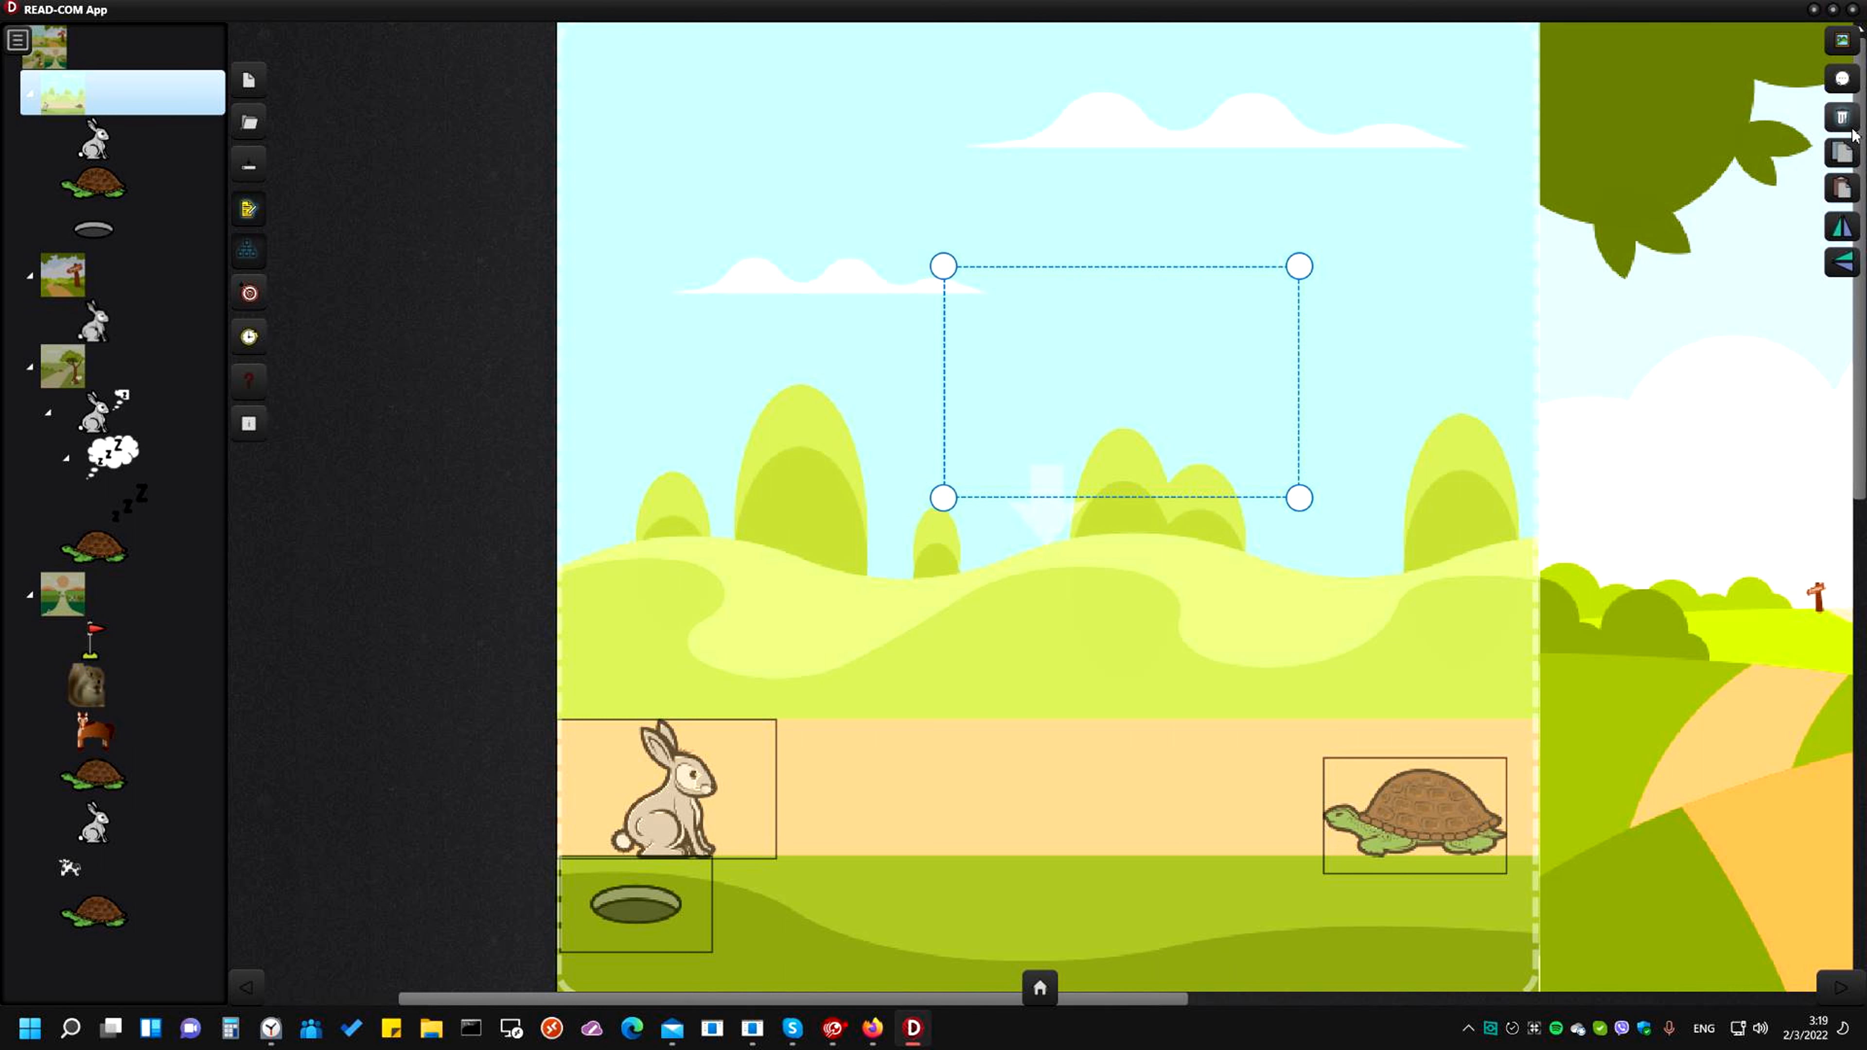
pyautogui.click(1843, 78)
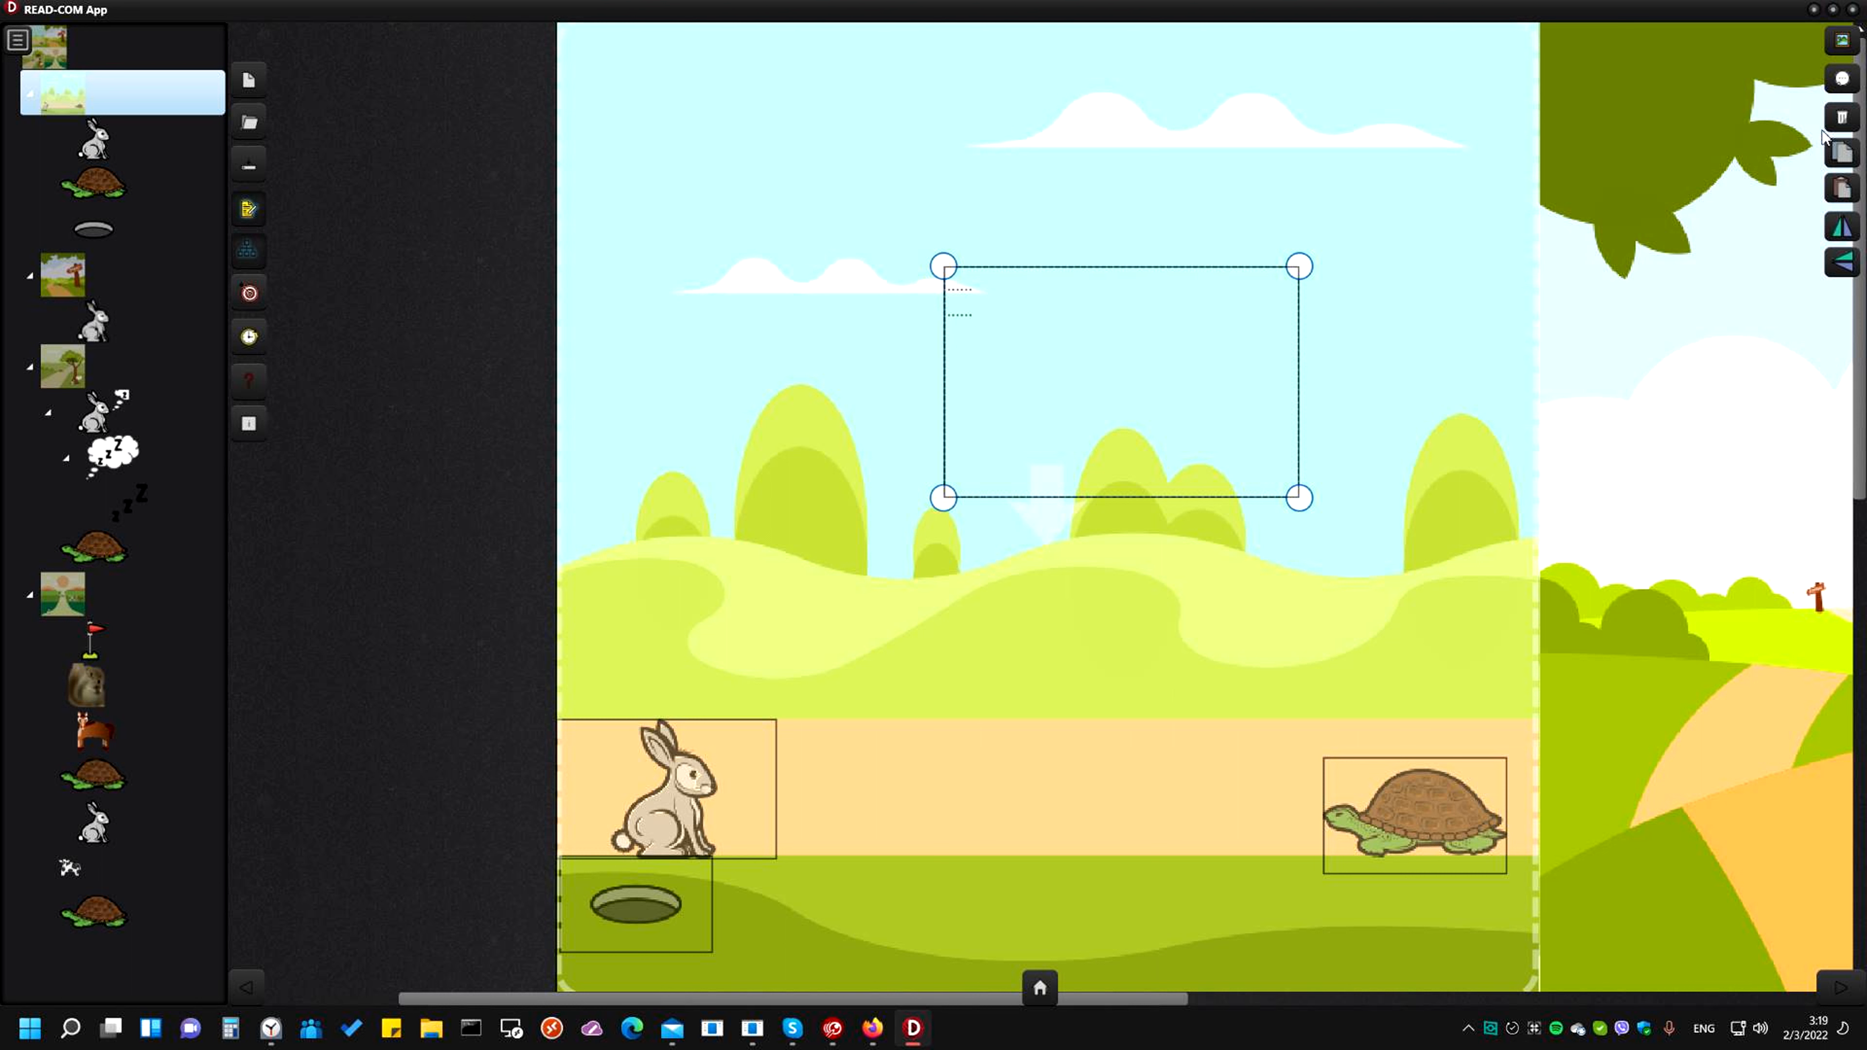
pyautogui.click(1844, 43)
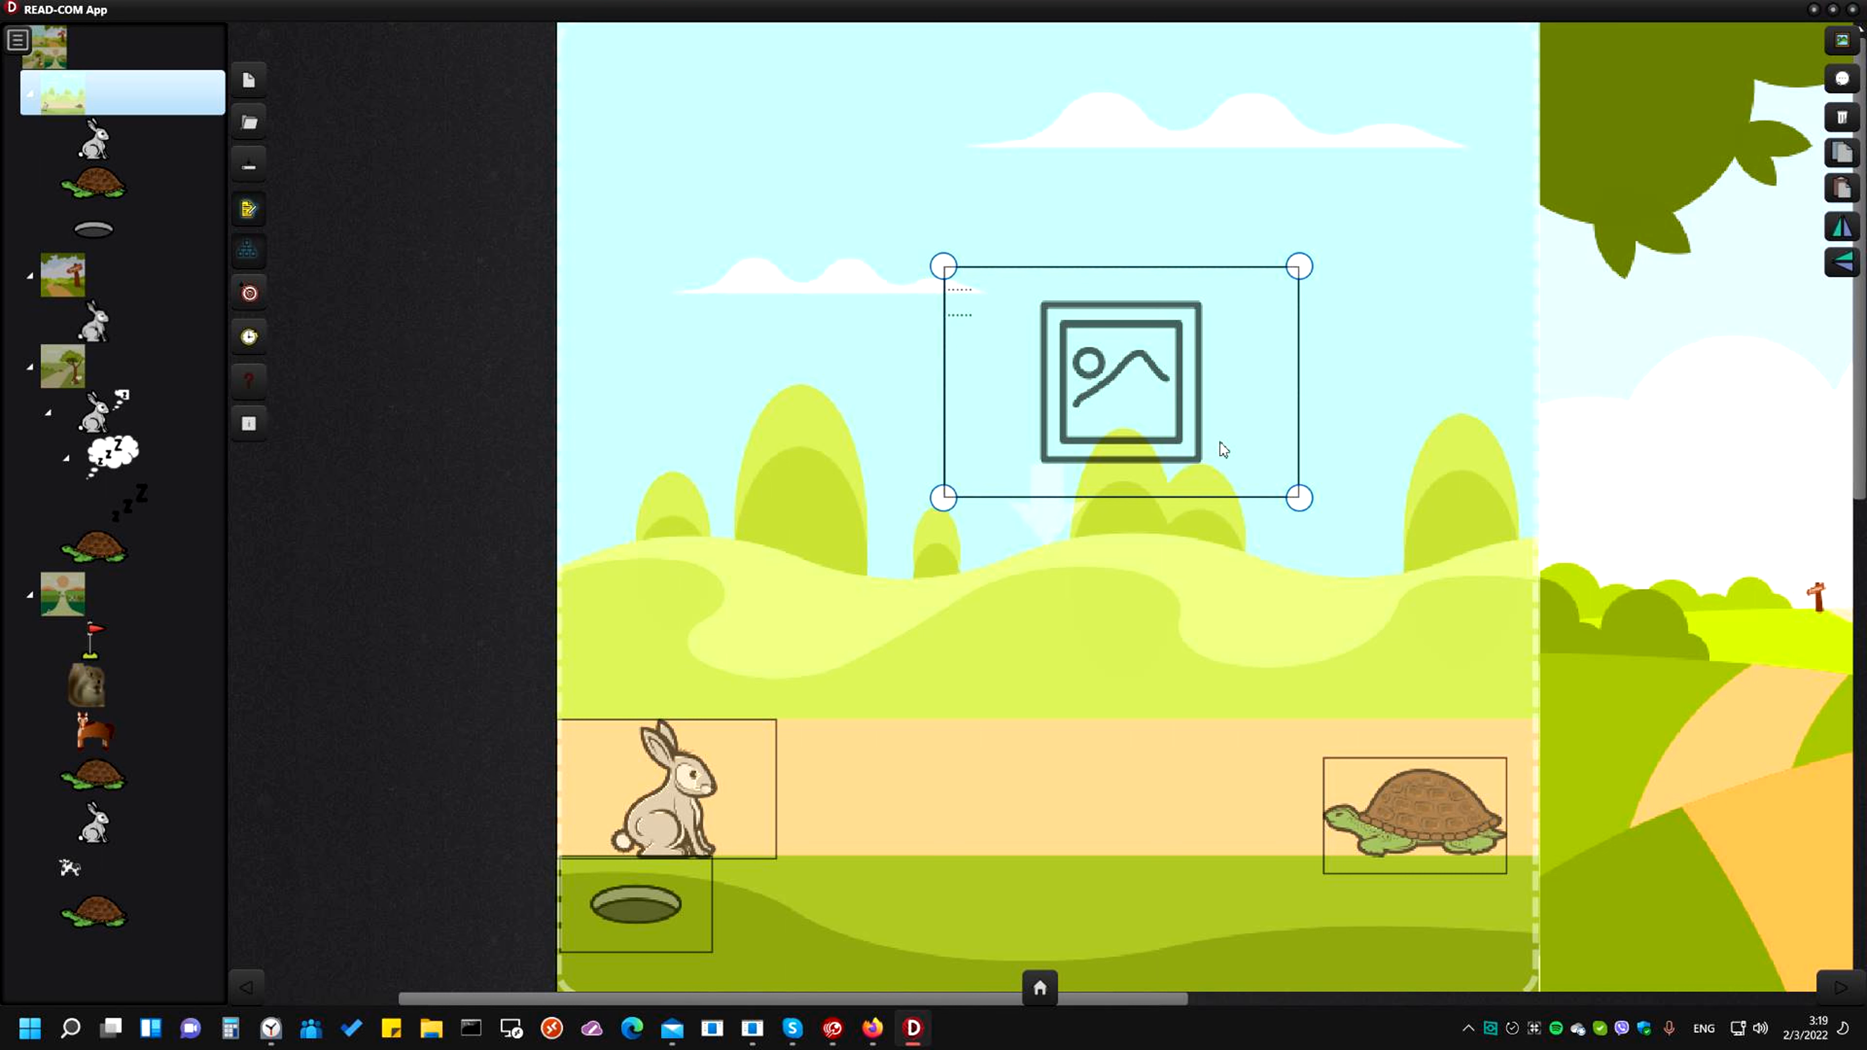
pyautogui.moveTo(1133, 377); pyautogui.dragTo(966, 662)
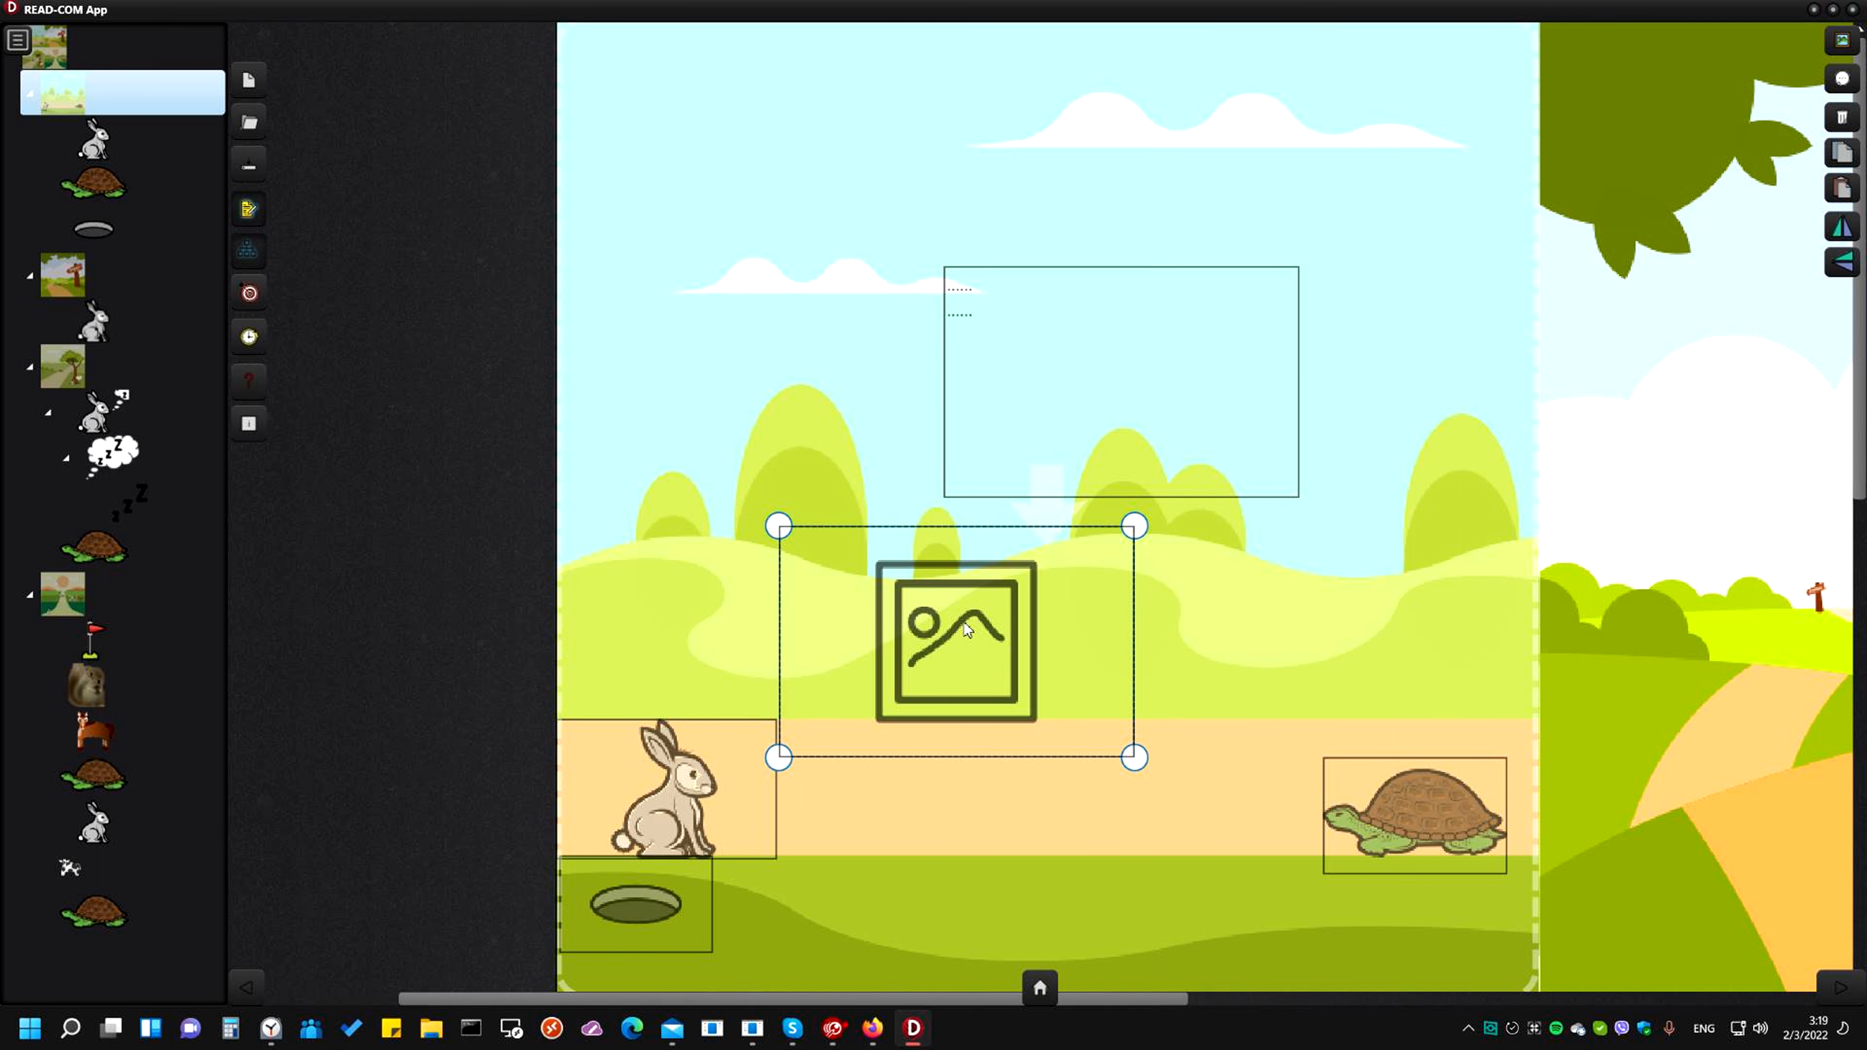
# Refresh the story structure, select the new image placeholder in it and bring up the placeholder's options
pyautogui.click(246, 254)
pyautogui.click(21, 254)
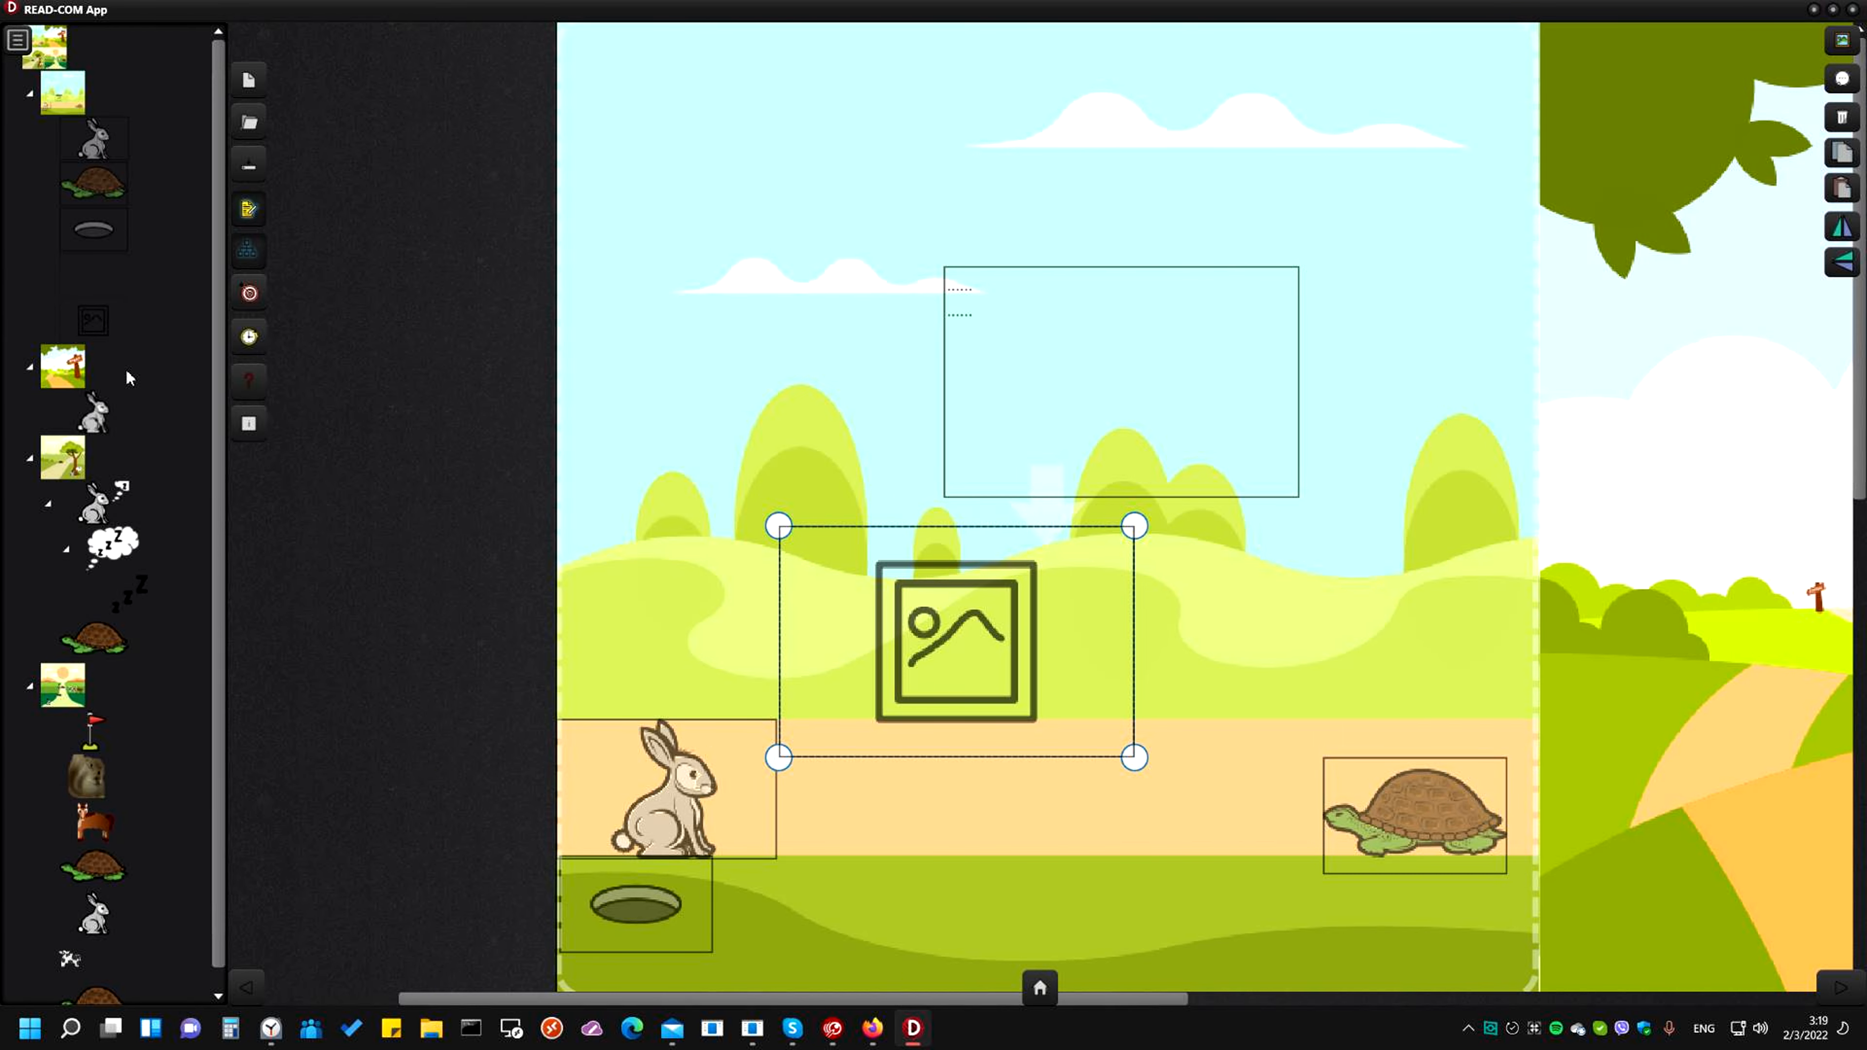
pyautogui.click(111, 309)
pyautogui.moveTo(972, 382)
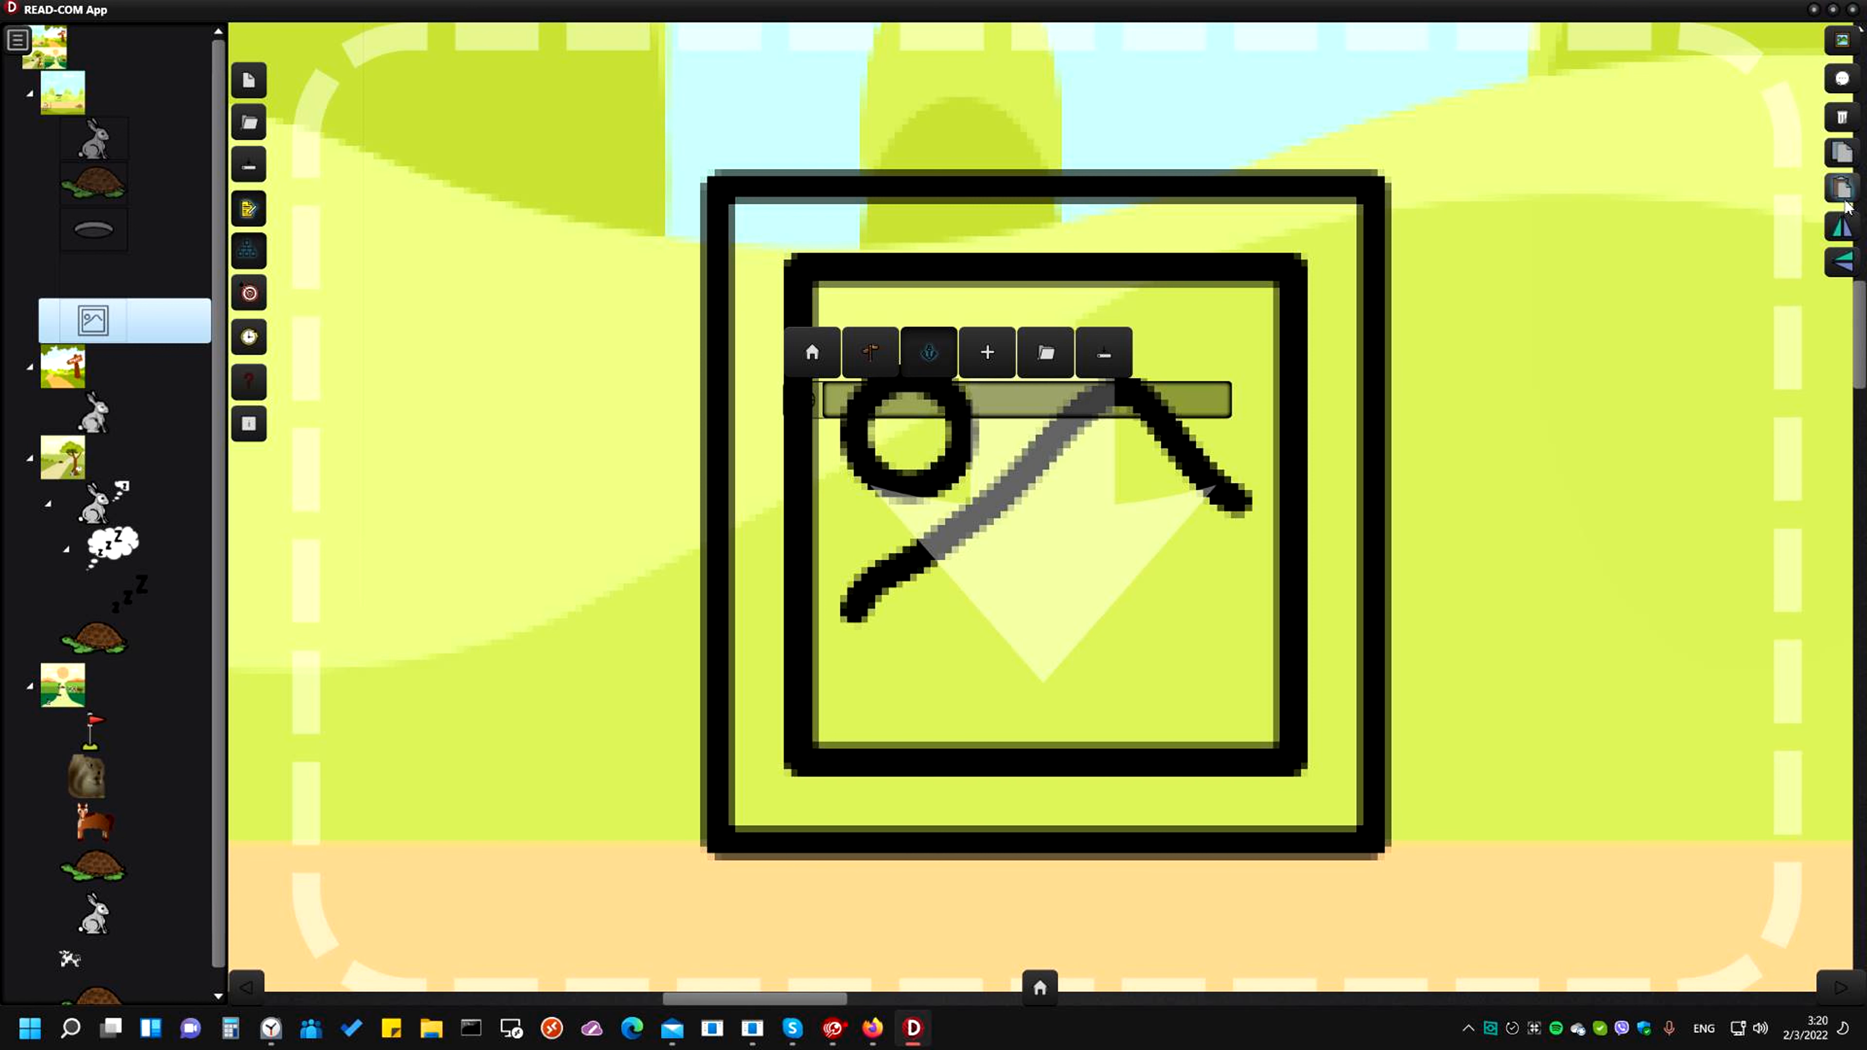
# Select the tree scene in the story structure and try drawing an area between its tortoise and the sleeping hare
pyautogui.click(85, 451)
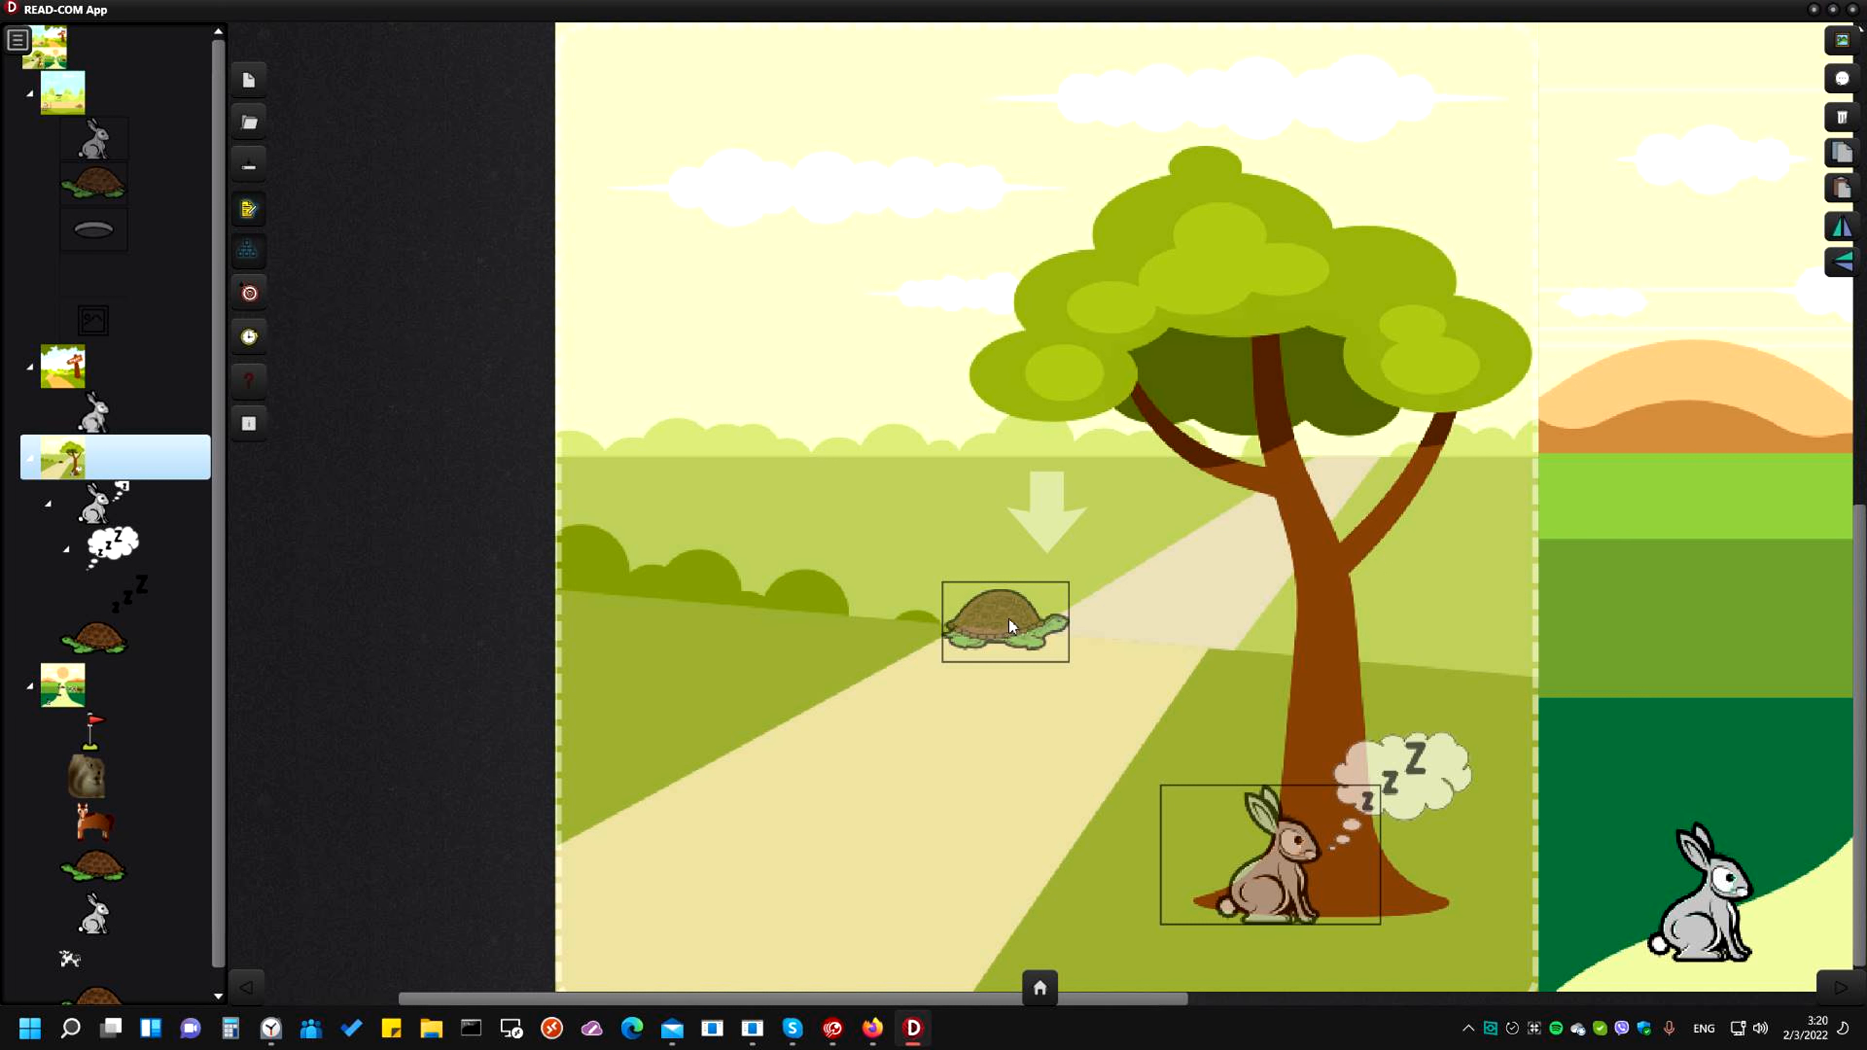
pyautogui.moveTo(1004, 618); pyautogui.dragTo(1269, 855)
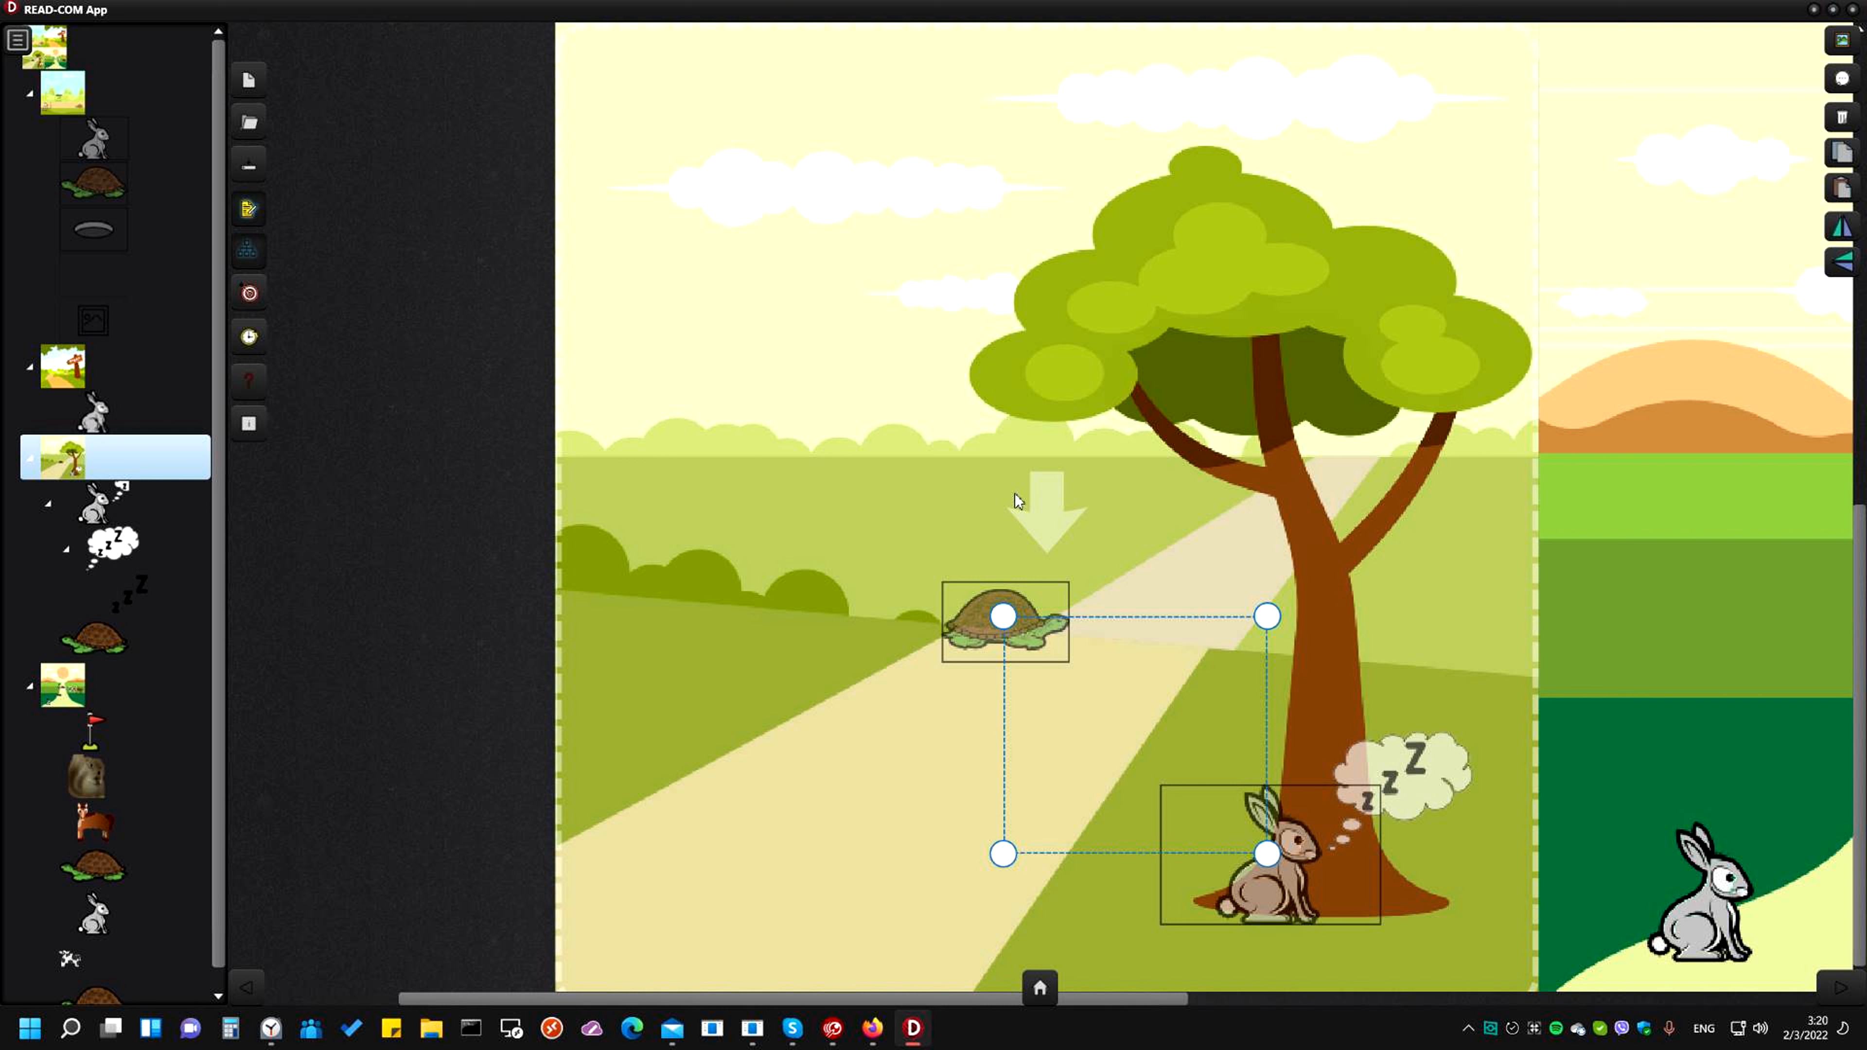
pyautogui.click(996, 543)
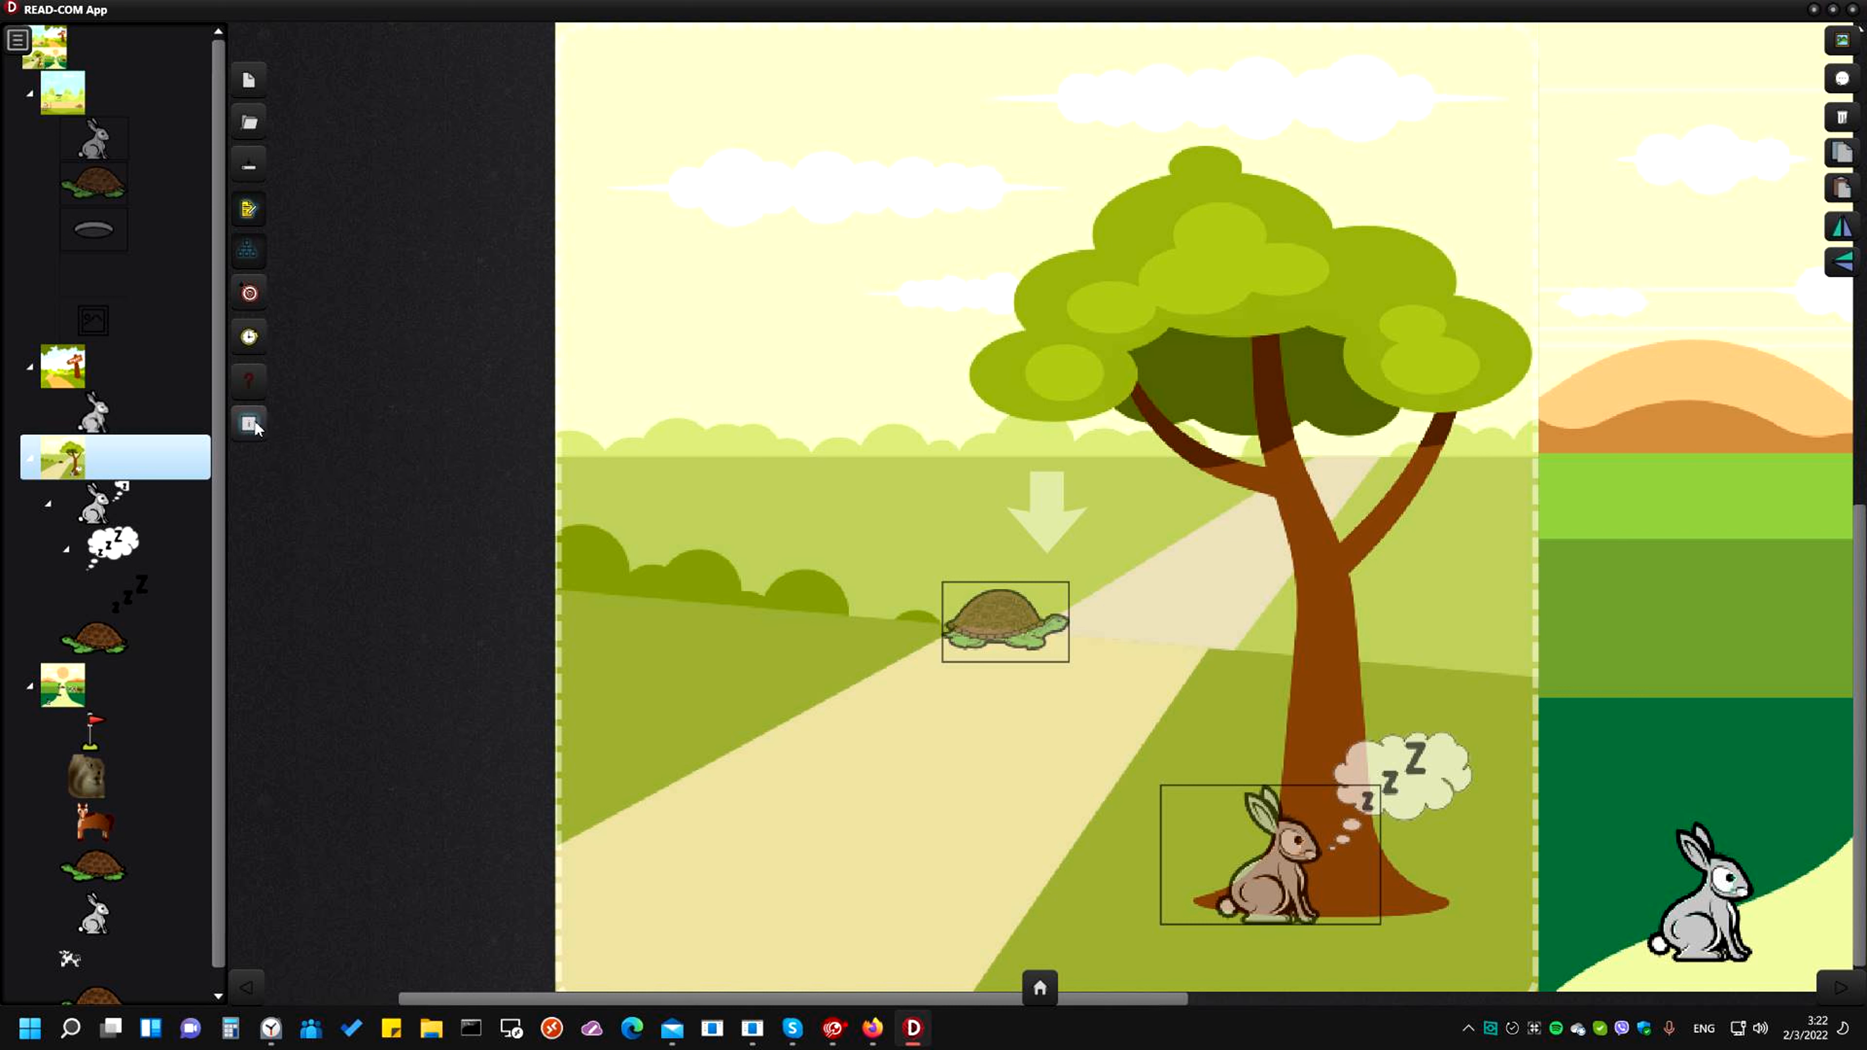
# Open the application's version and author information, and close it again
pyautogui.click(250, 424)
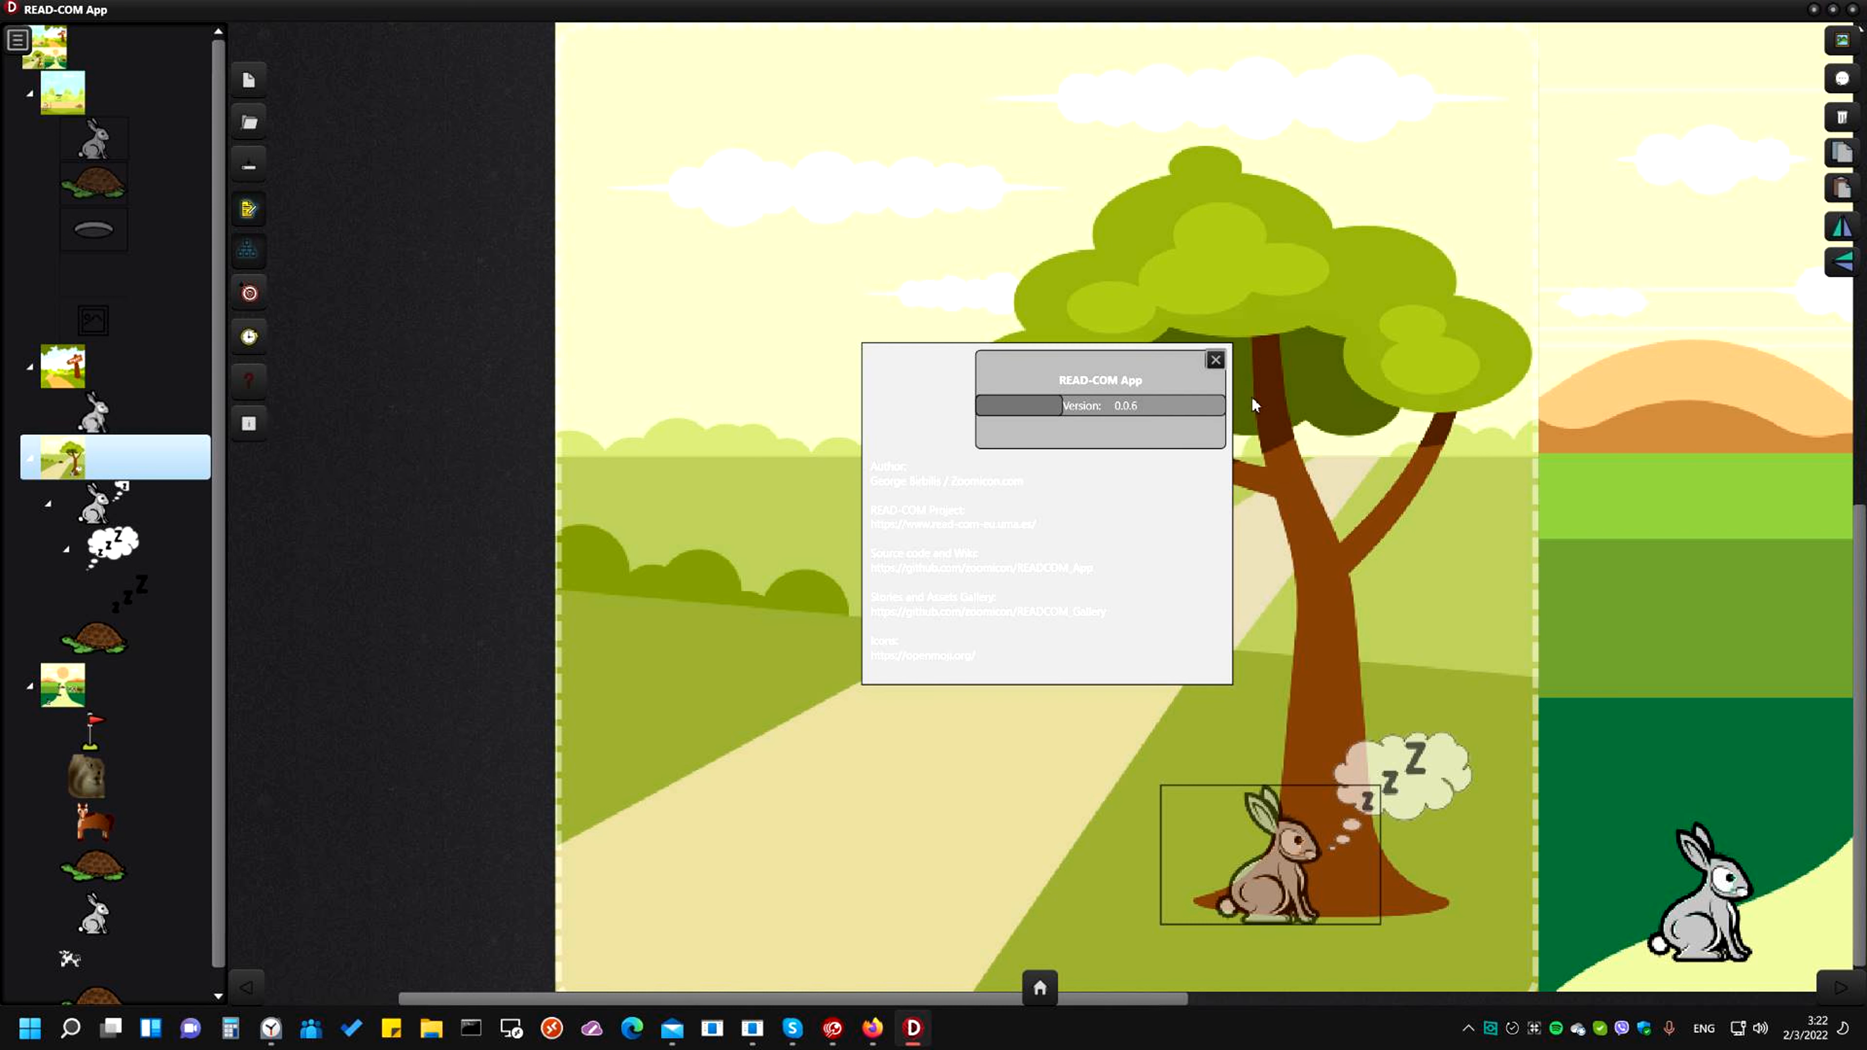
pyautogui.click(1216, 361)
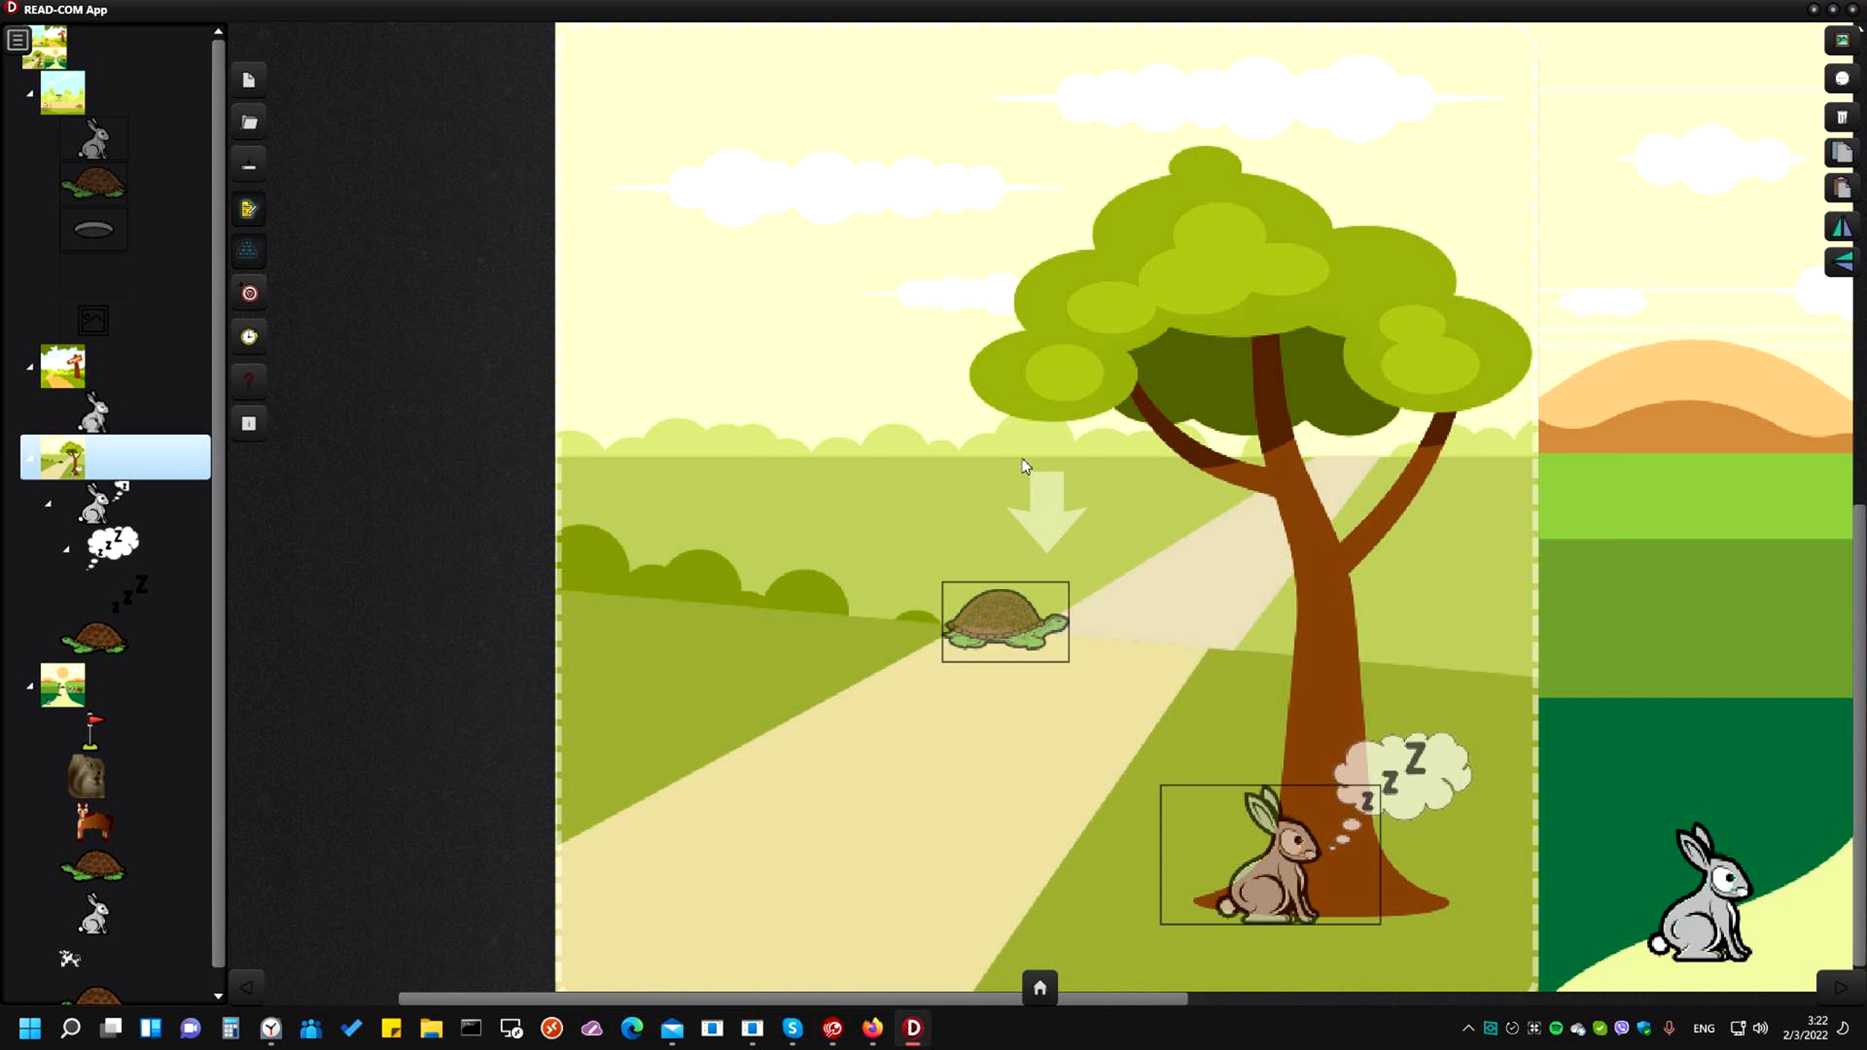
pyautogui.rightClick(845, 447)
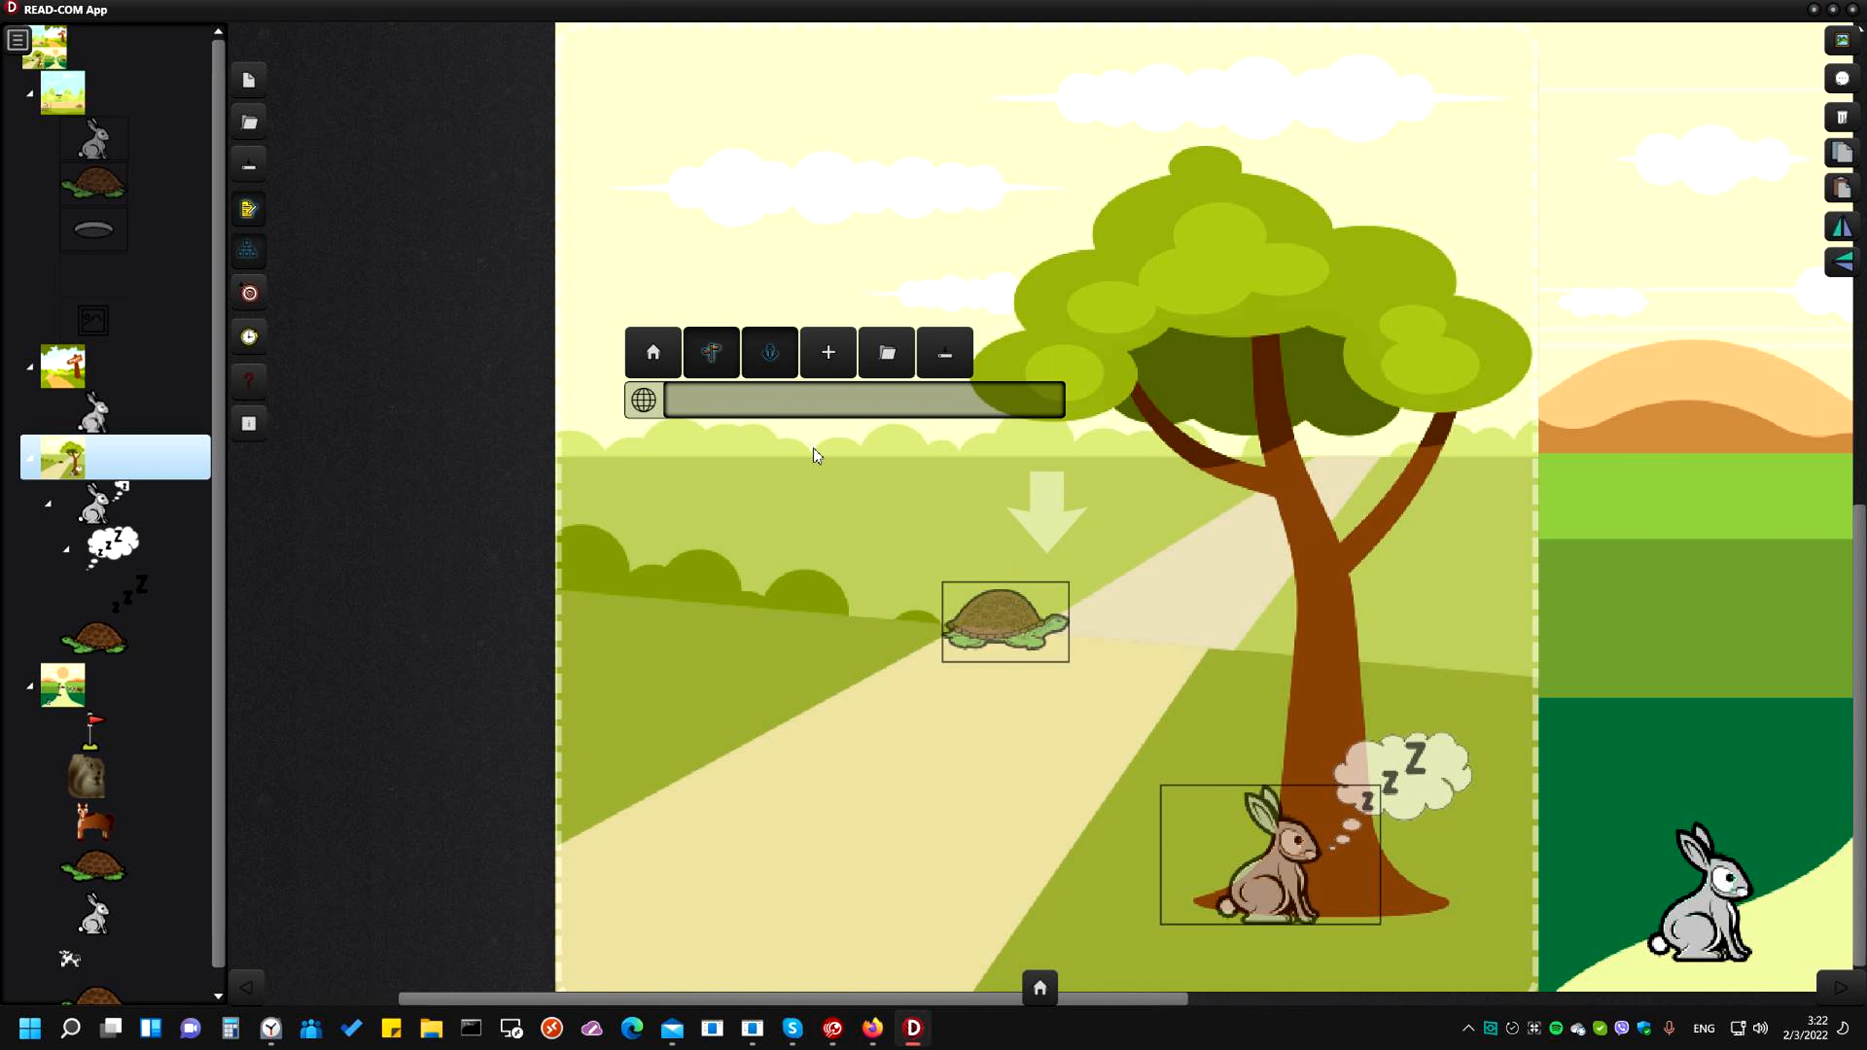
pyautogui.click(88, 515)
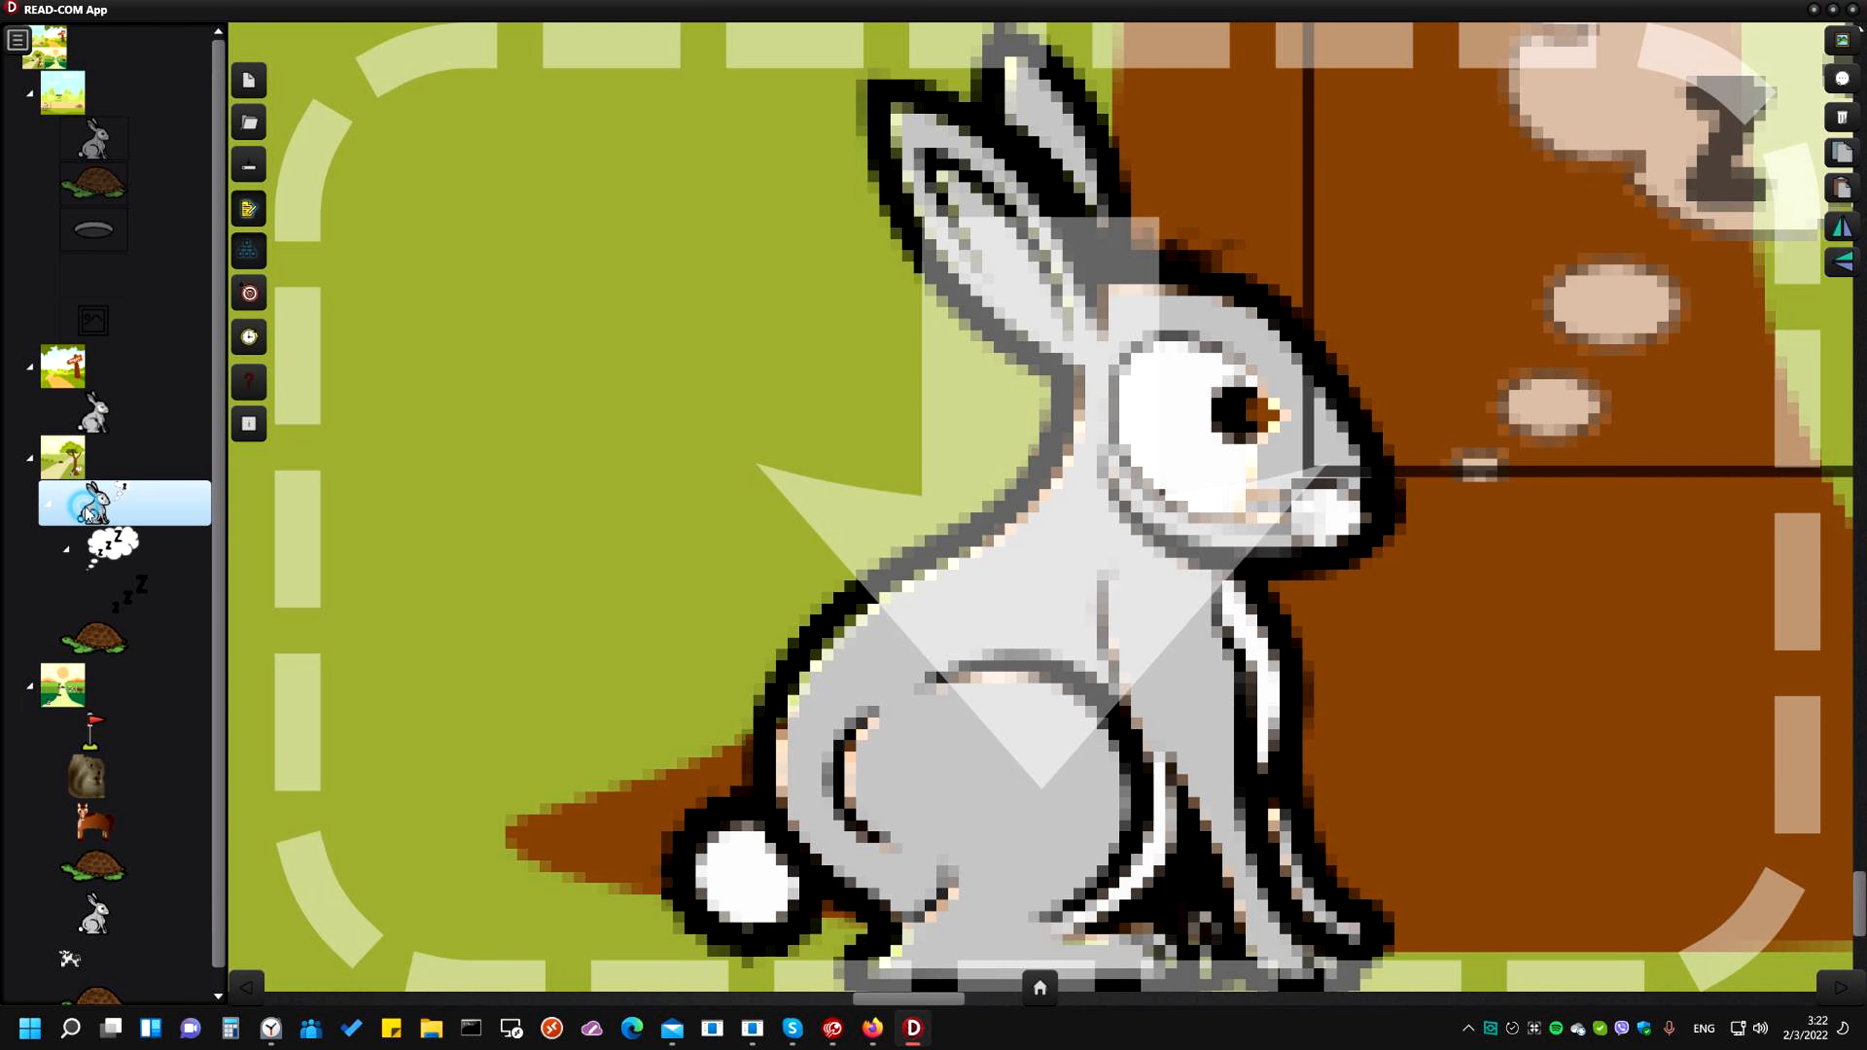
pyautogui.rightClick(1048, 477)
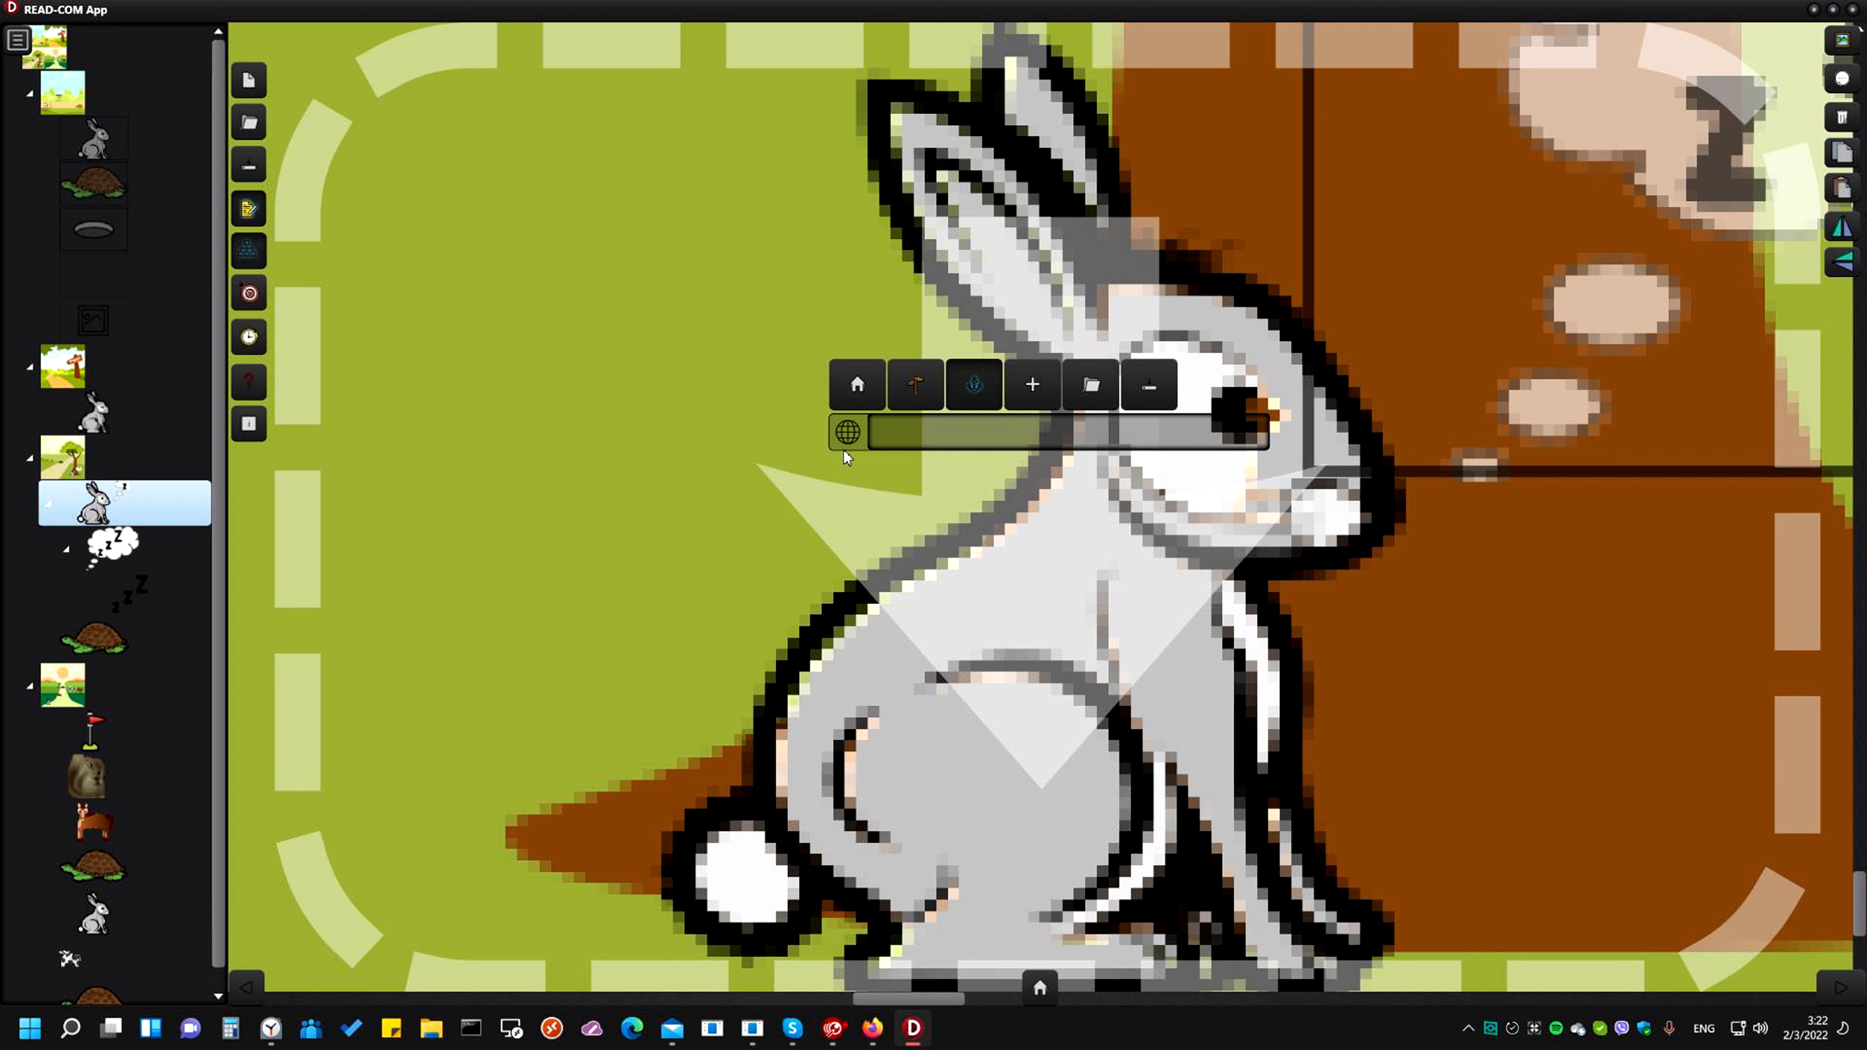
pyautogui.click(846, 436)
pyautogui.write('http://www.cti.gr')
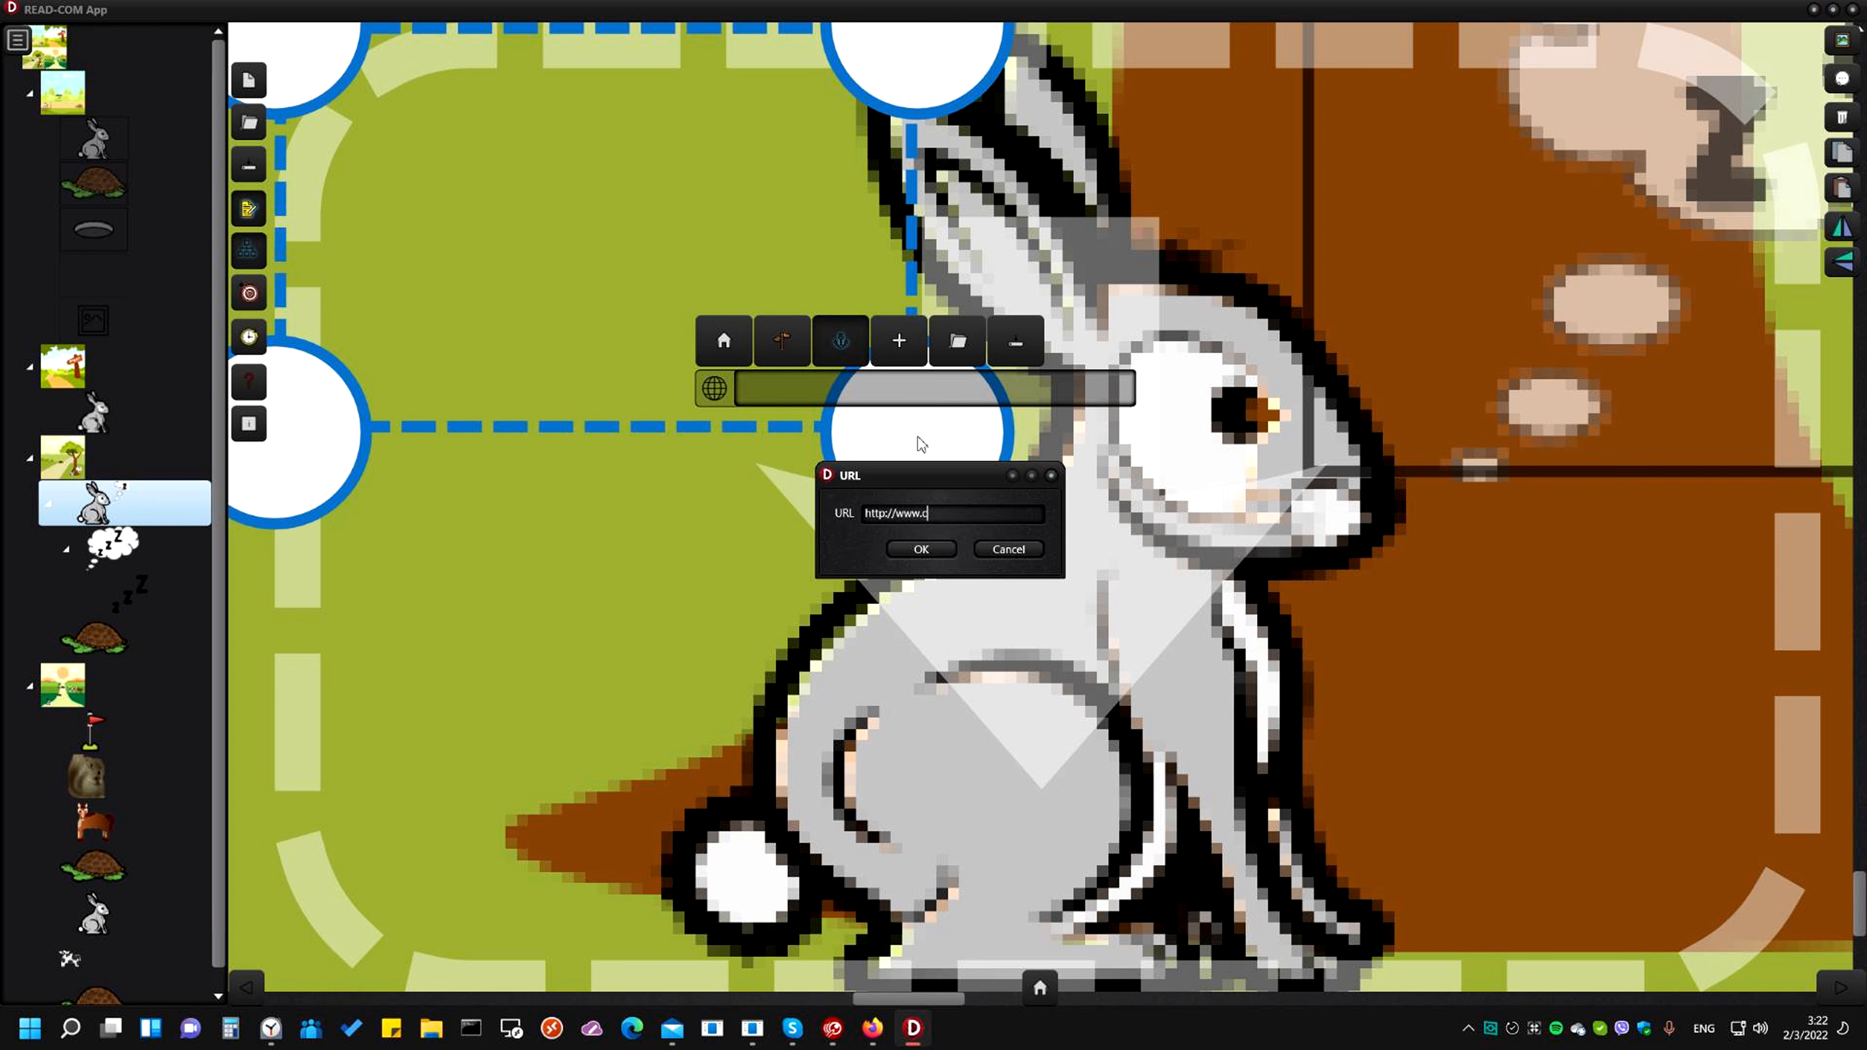
pyautogui.press('Return')
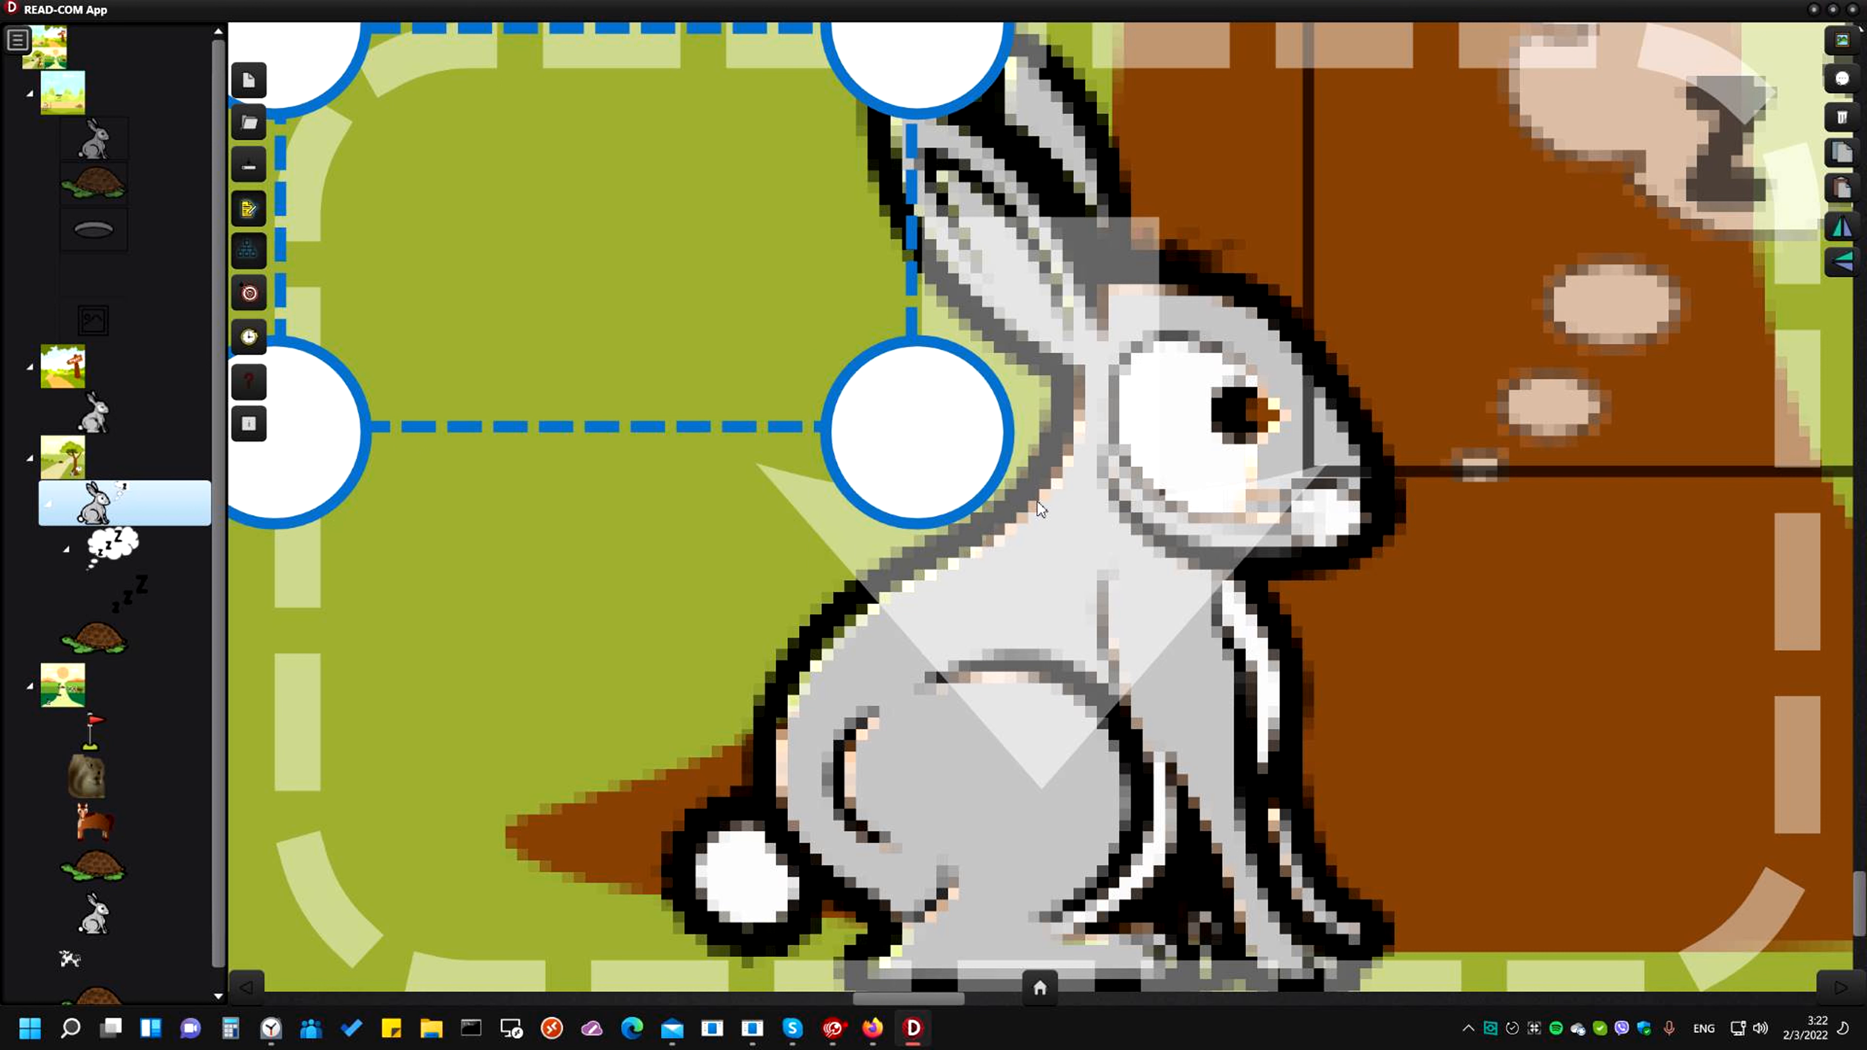
# Check the URL in the sleeping hare's options and compare it with the tree scene's own options
pyautogui.click(82, 382)
pyautogui.click(80, 445)
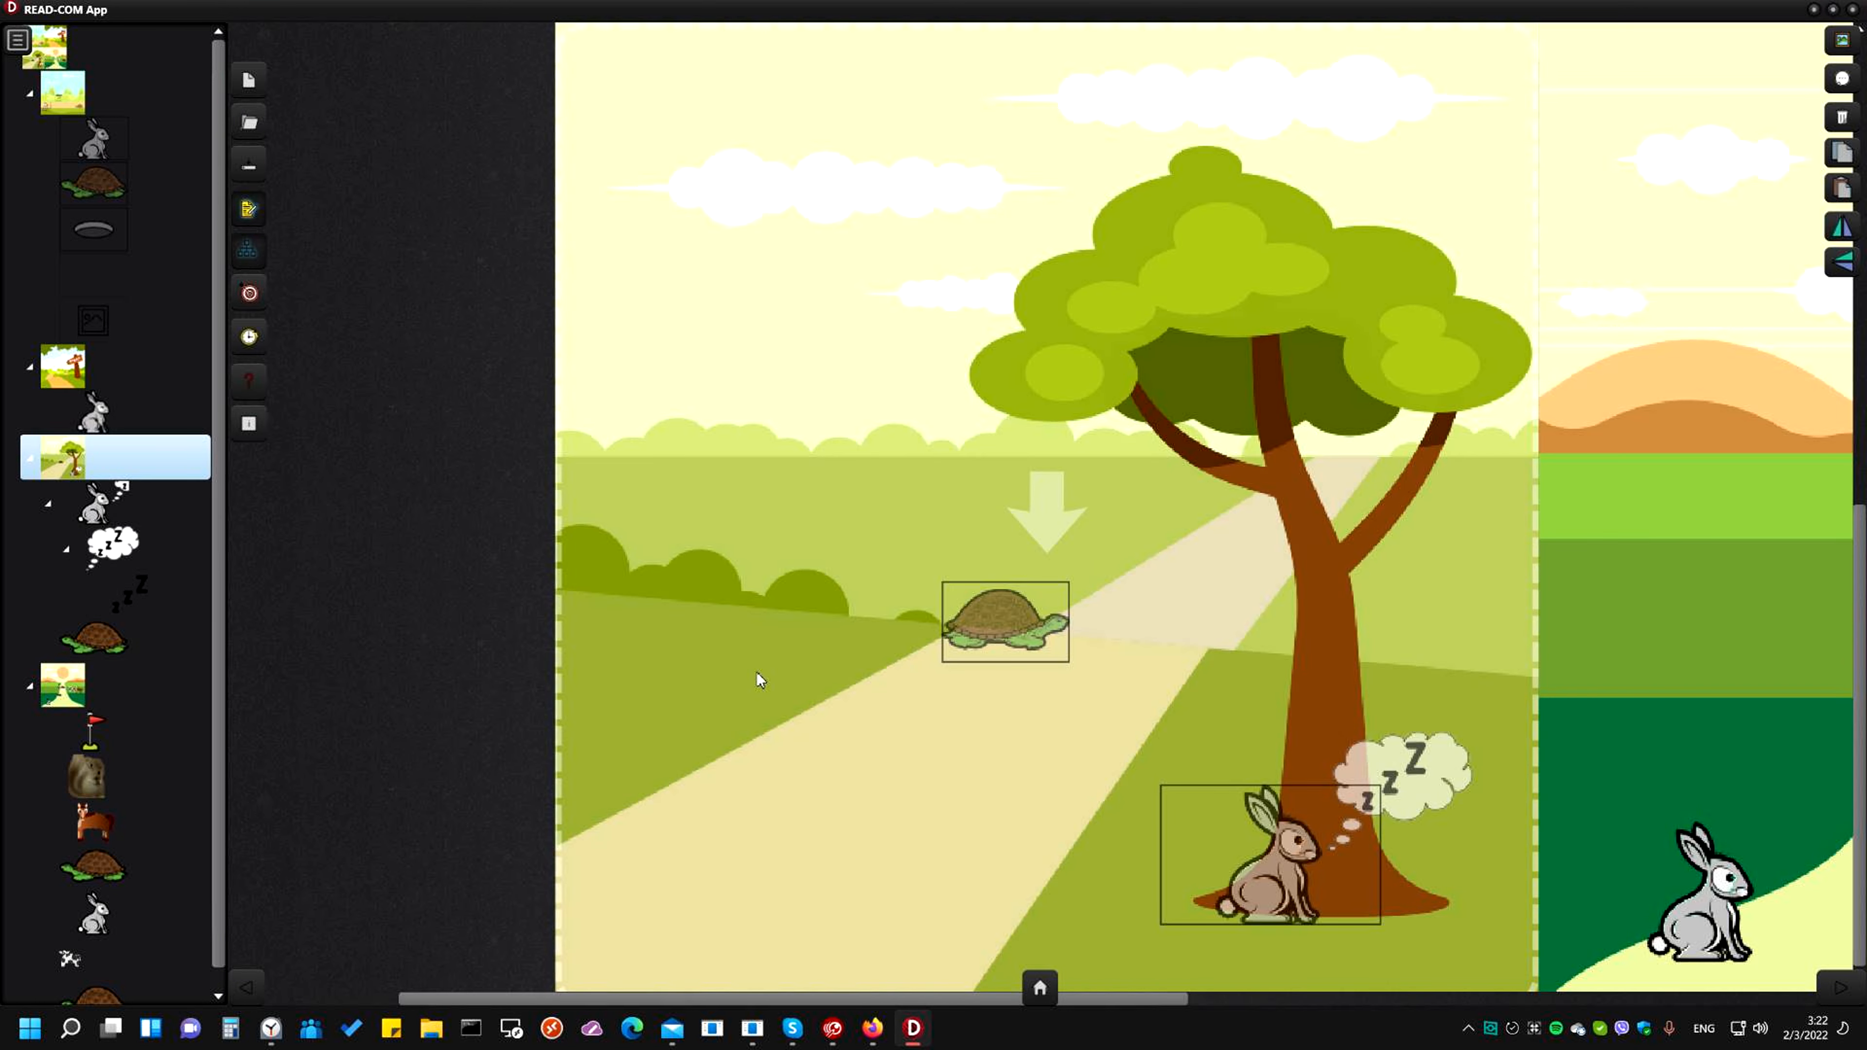
pyautogui.click(1278, 861)
pyautogui.rightClick(912, 562)
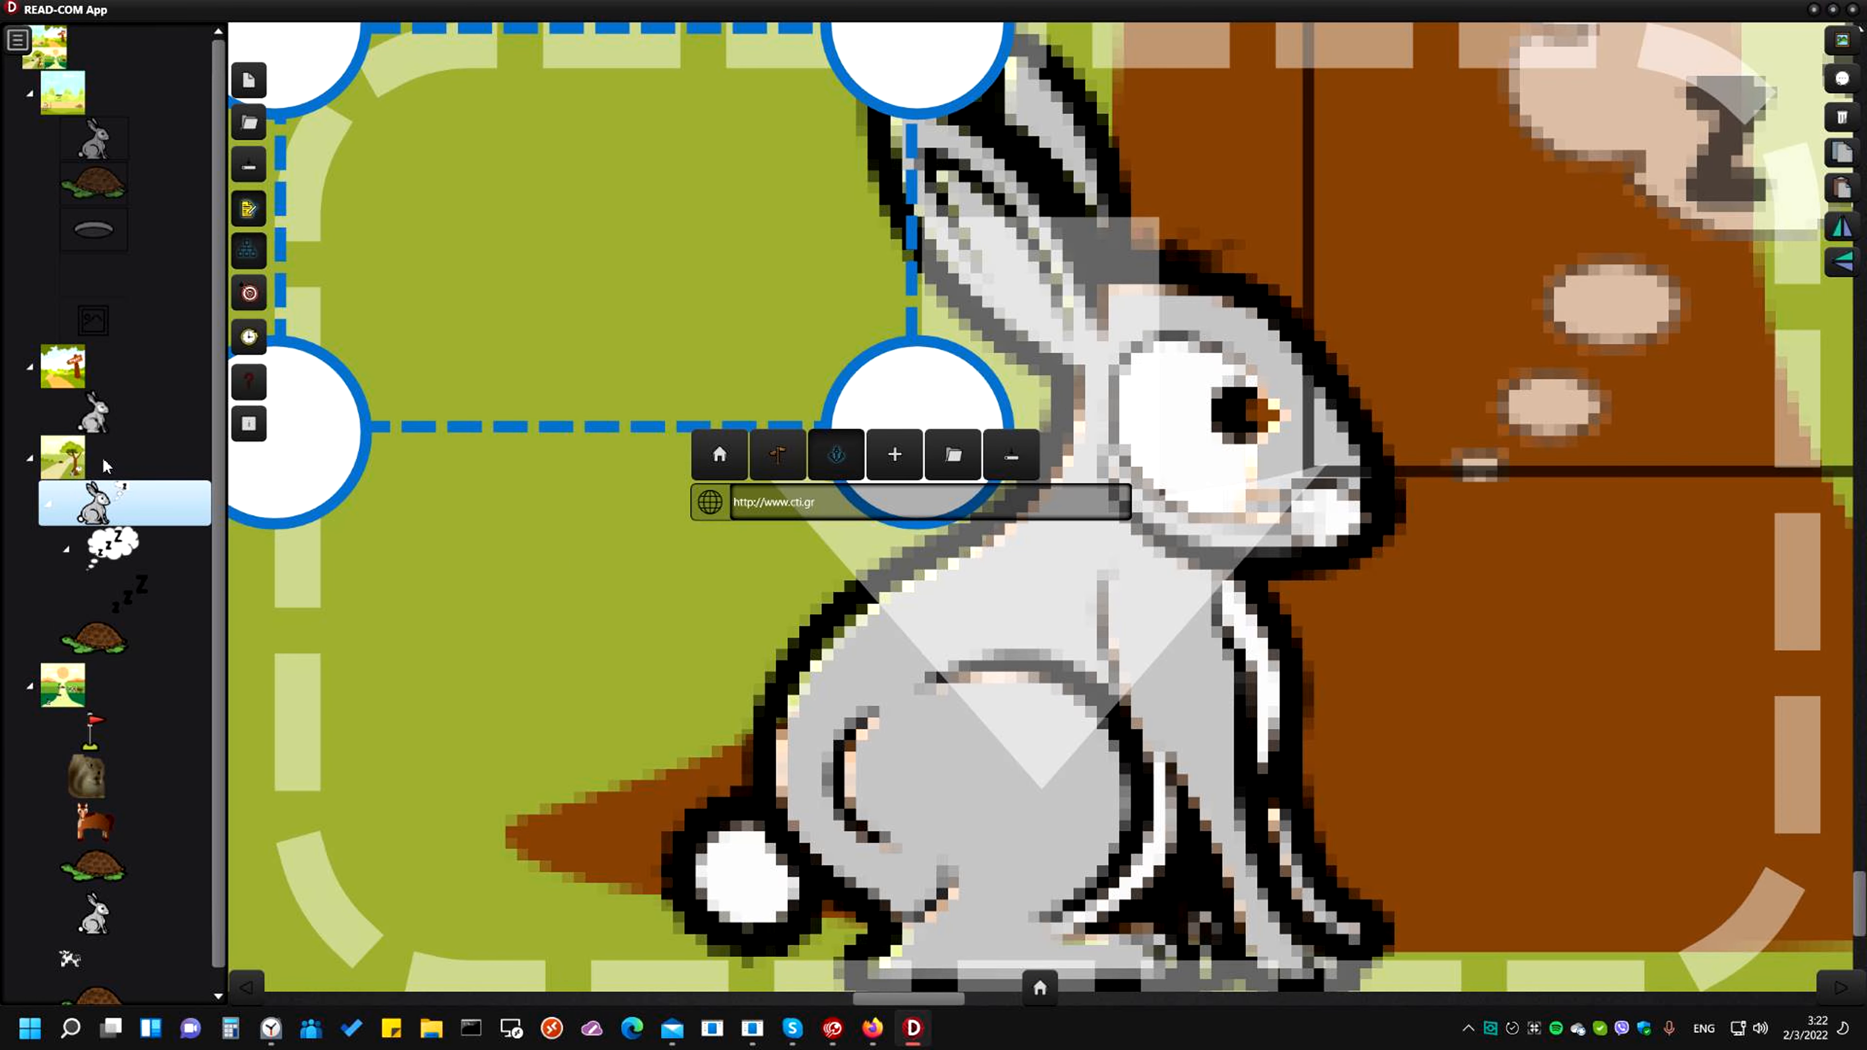
pyautogui.click(107, 466)
pyautogui.rightClick(912, 445)
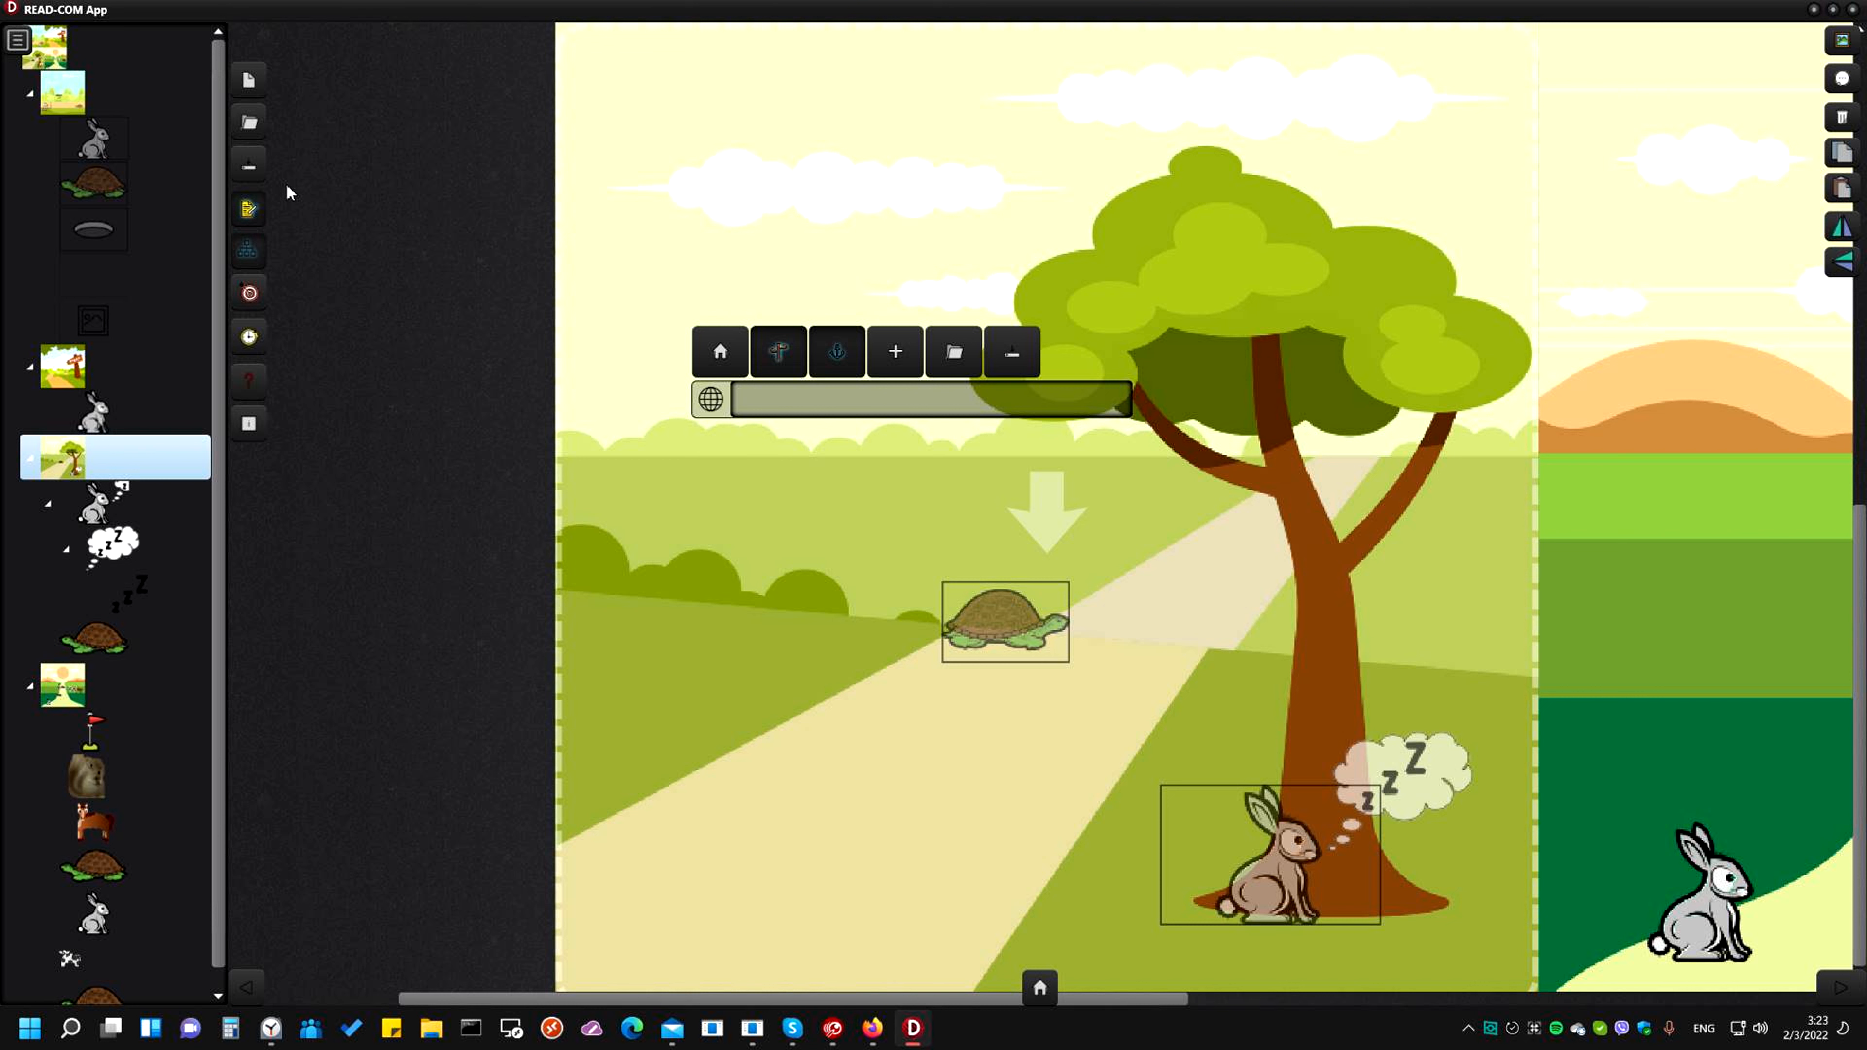
# Turn off edit mode, hide the story structure and show the final sun scene
pyautogui.scroll(-1, 83, 581)
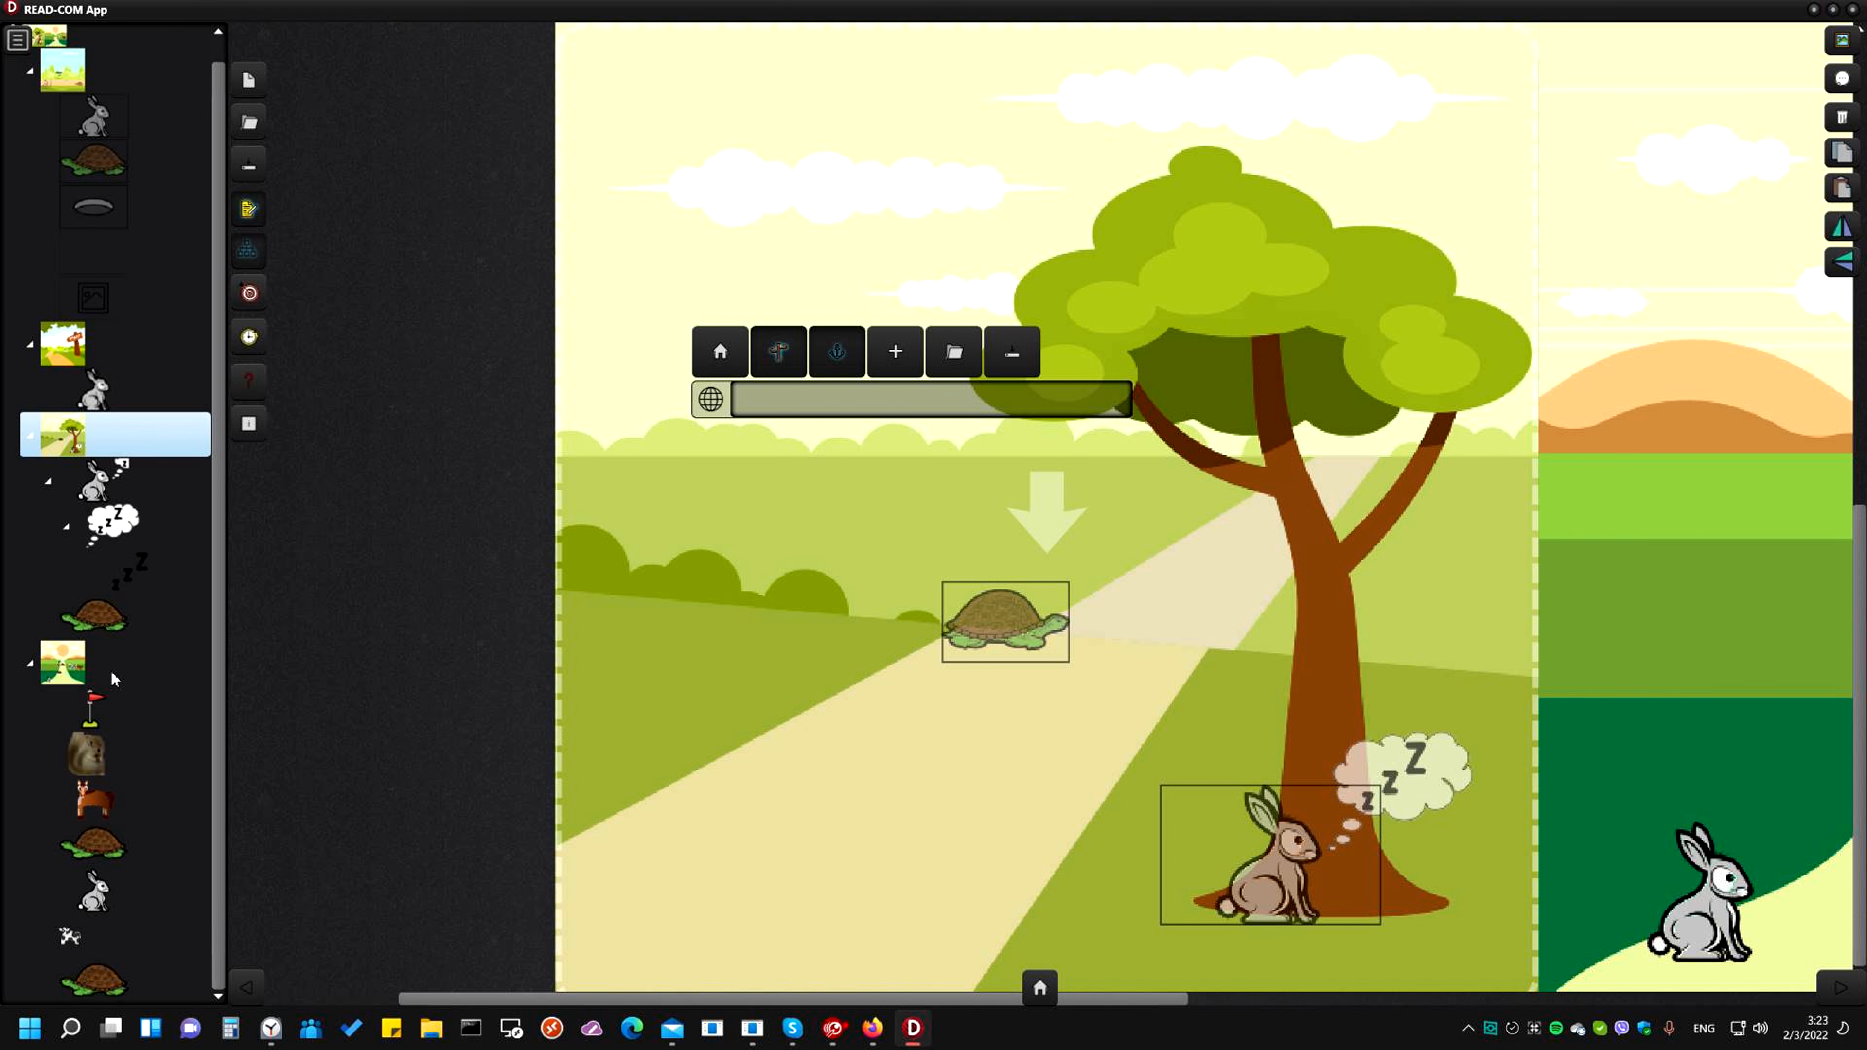
pyautogui.click(92, 678)
pyautogui.click(103, 620)
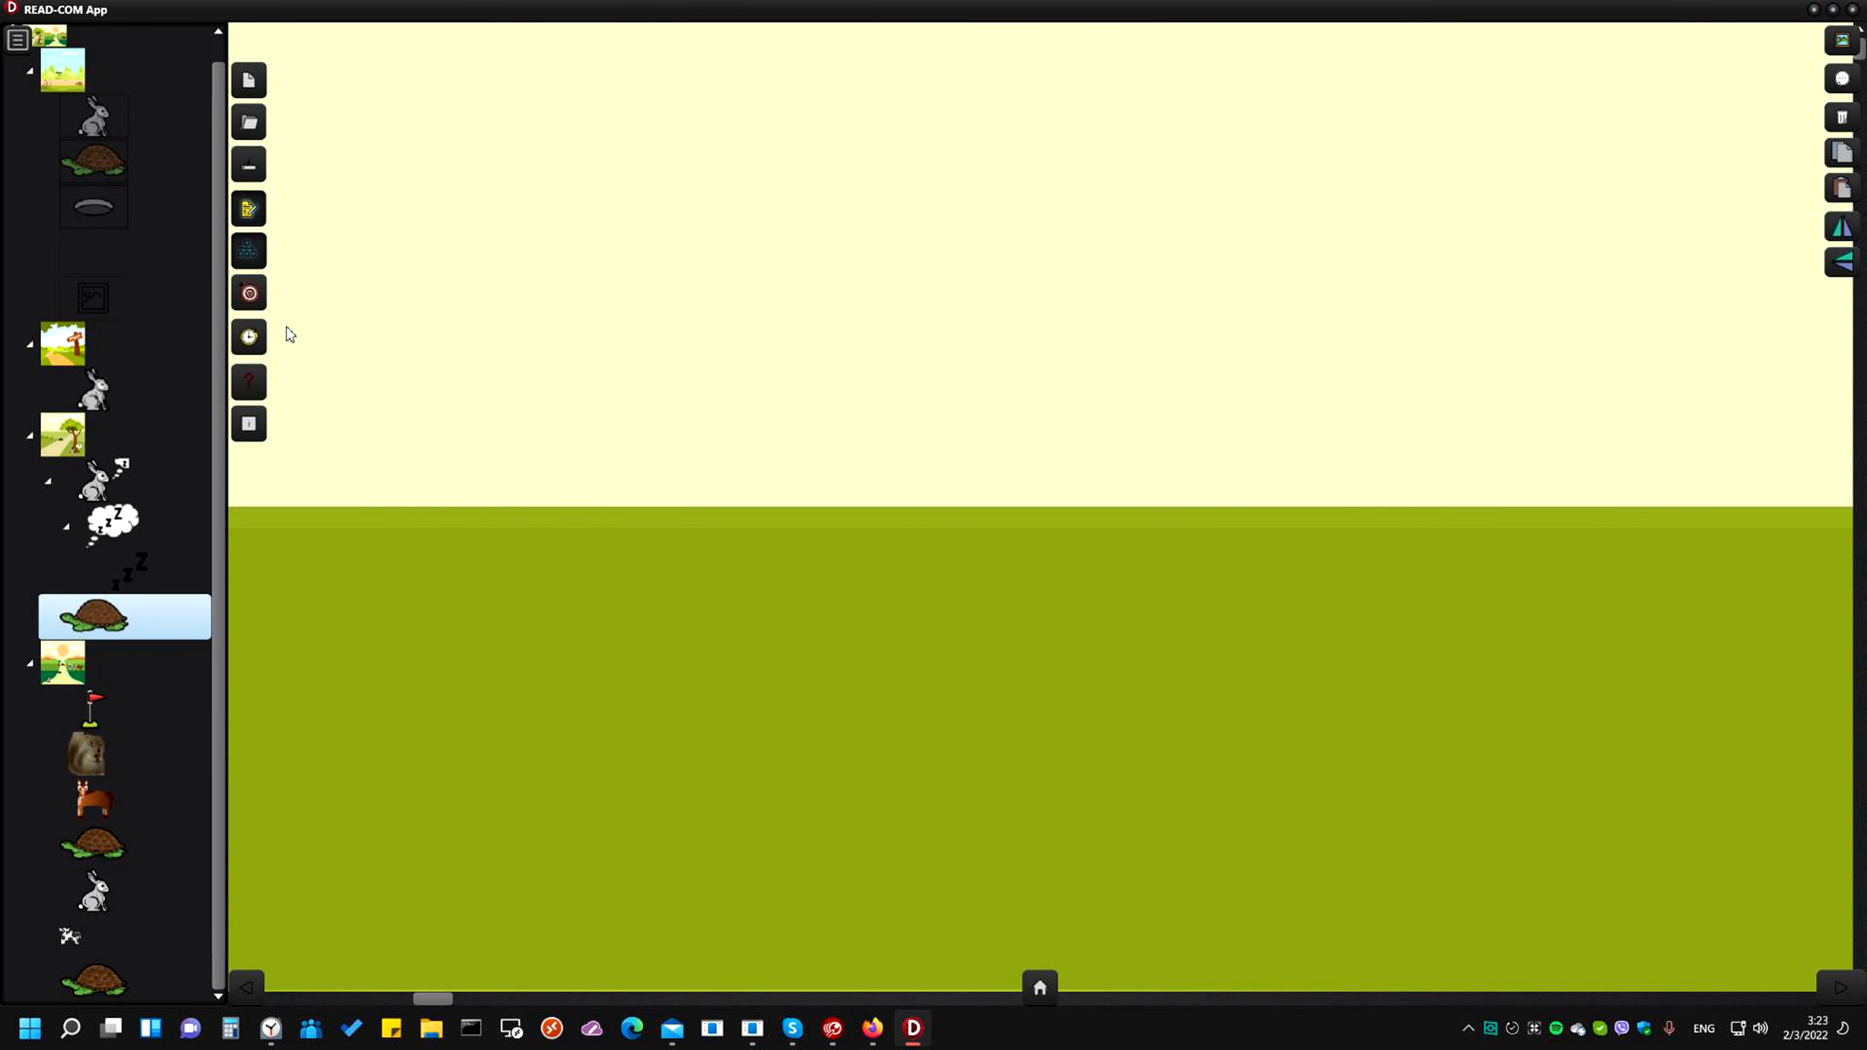
pyautogui.click(255, 221)
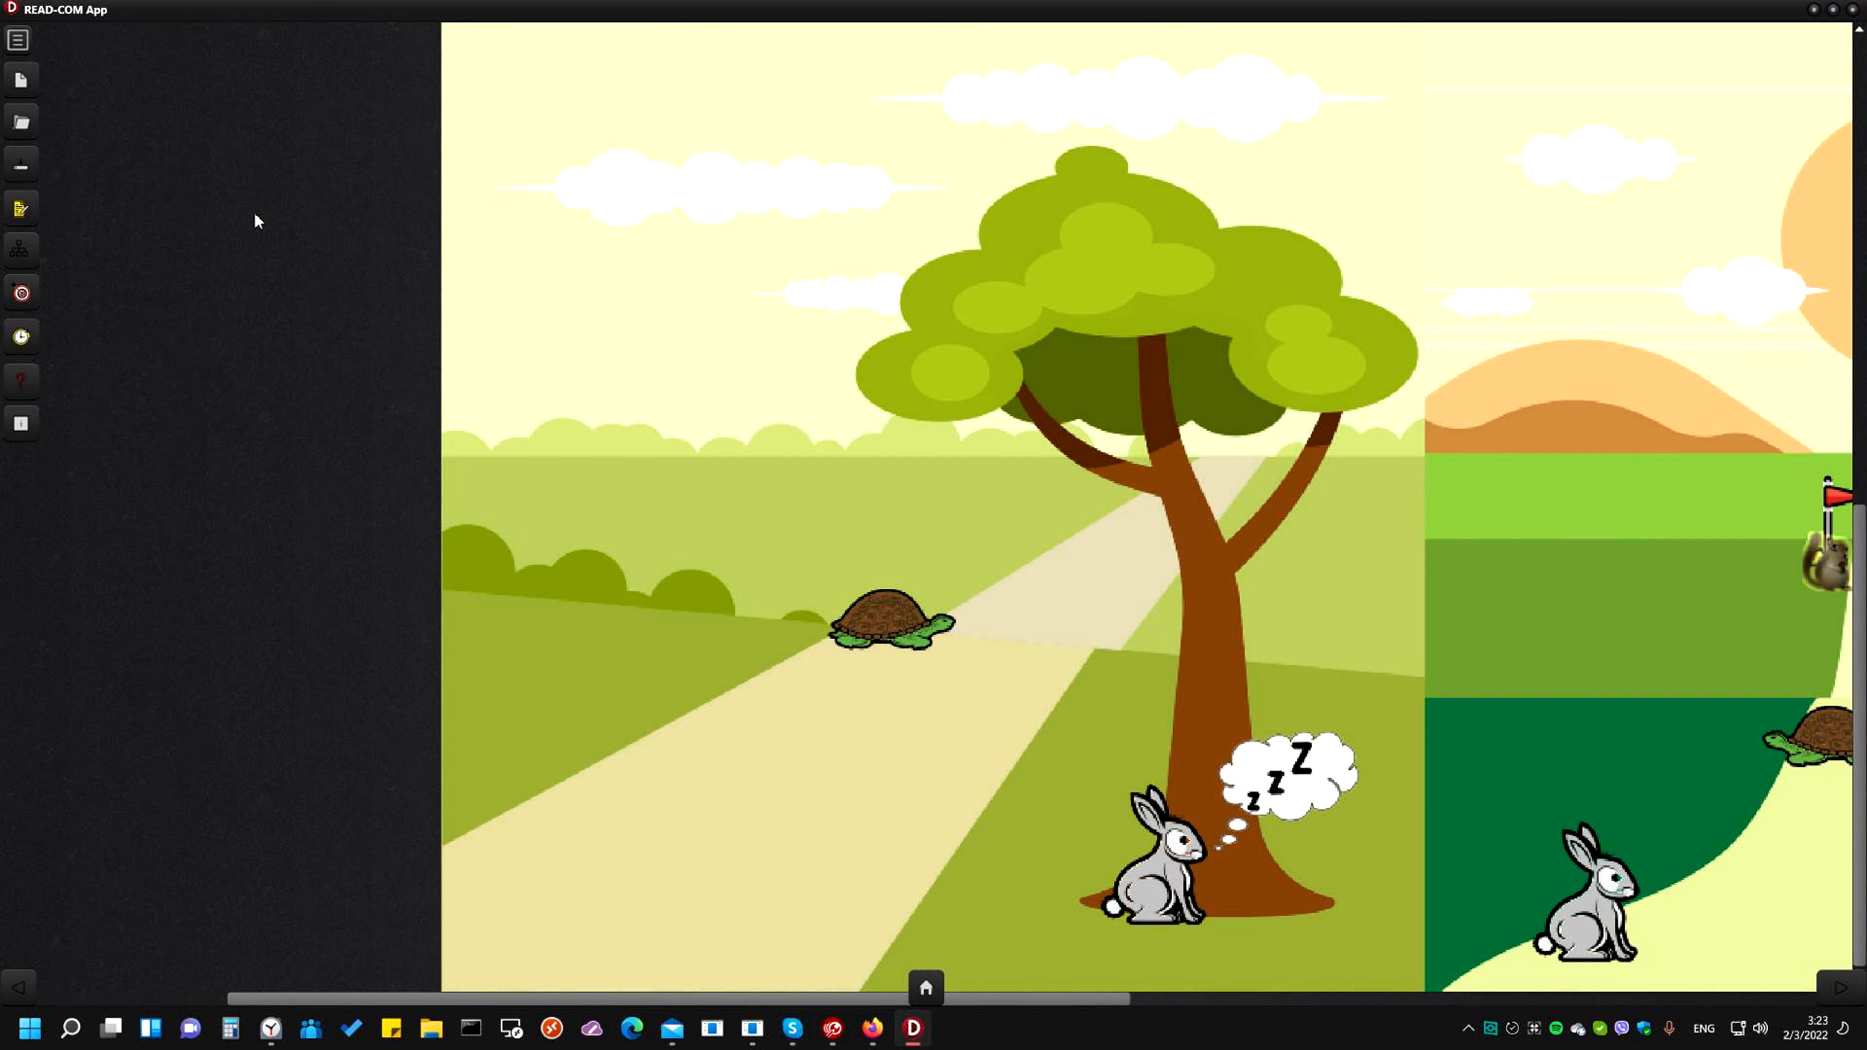
pyautogui.click(25, 251)
pyautogui.click(34, 119)
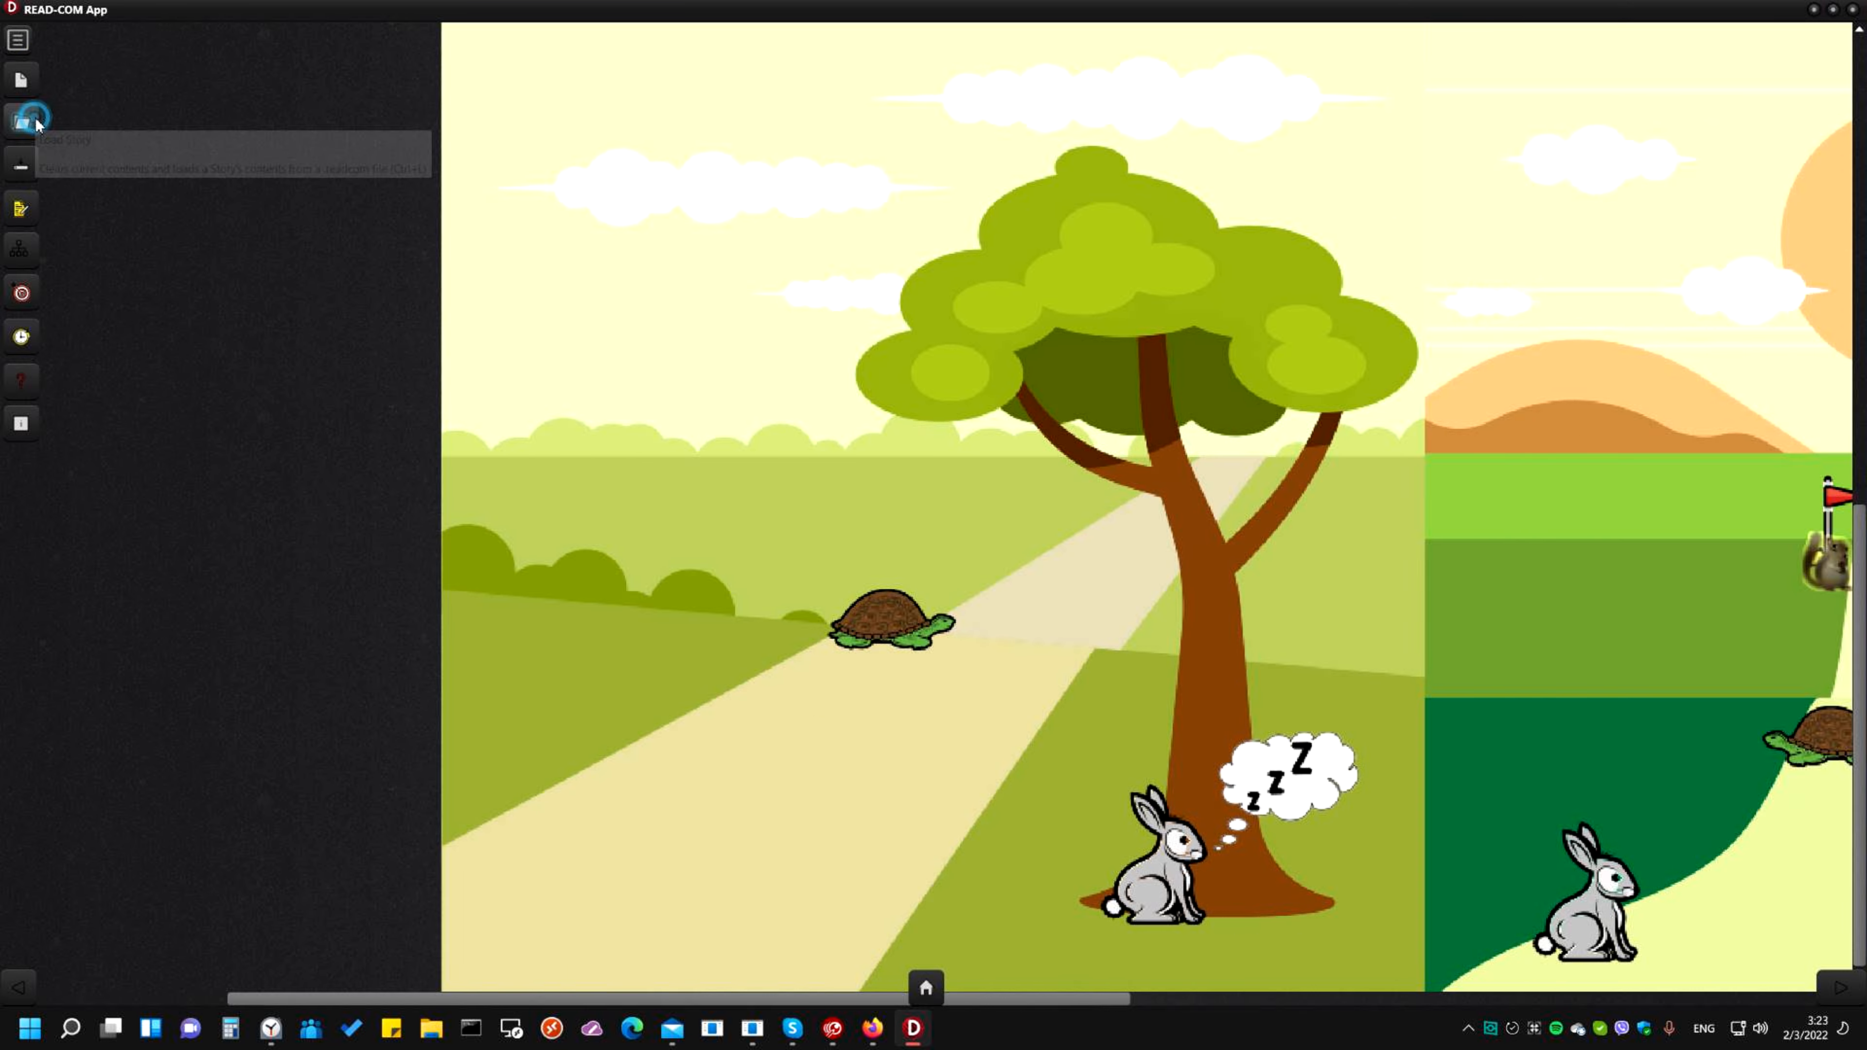
pyautogui.click(30, 237)
pyautogui.click(37, 170)
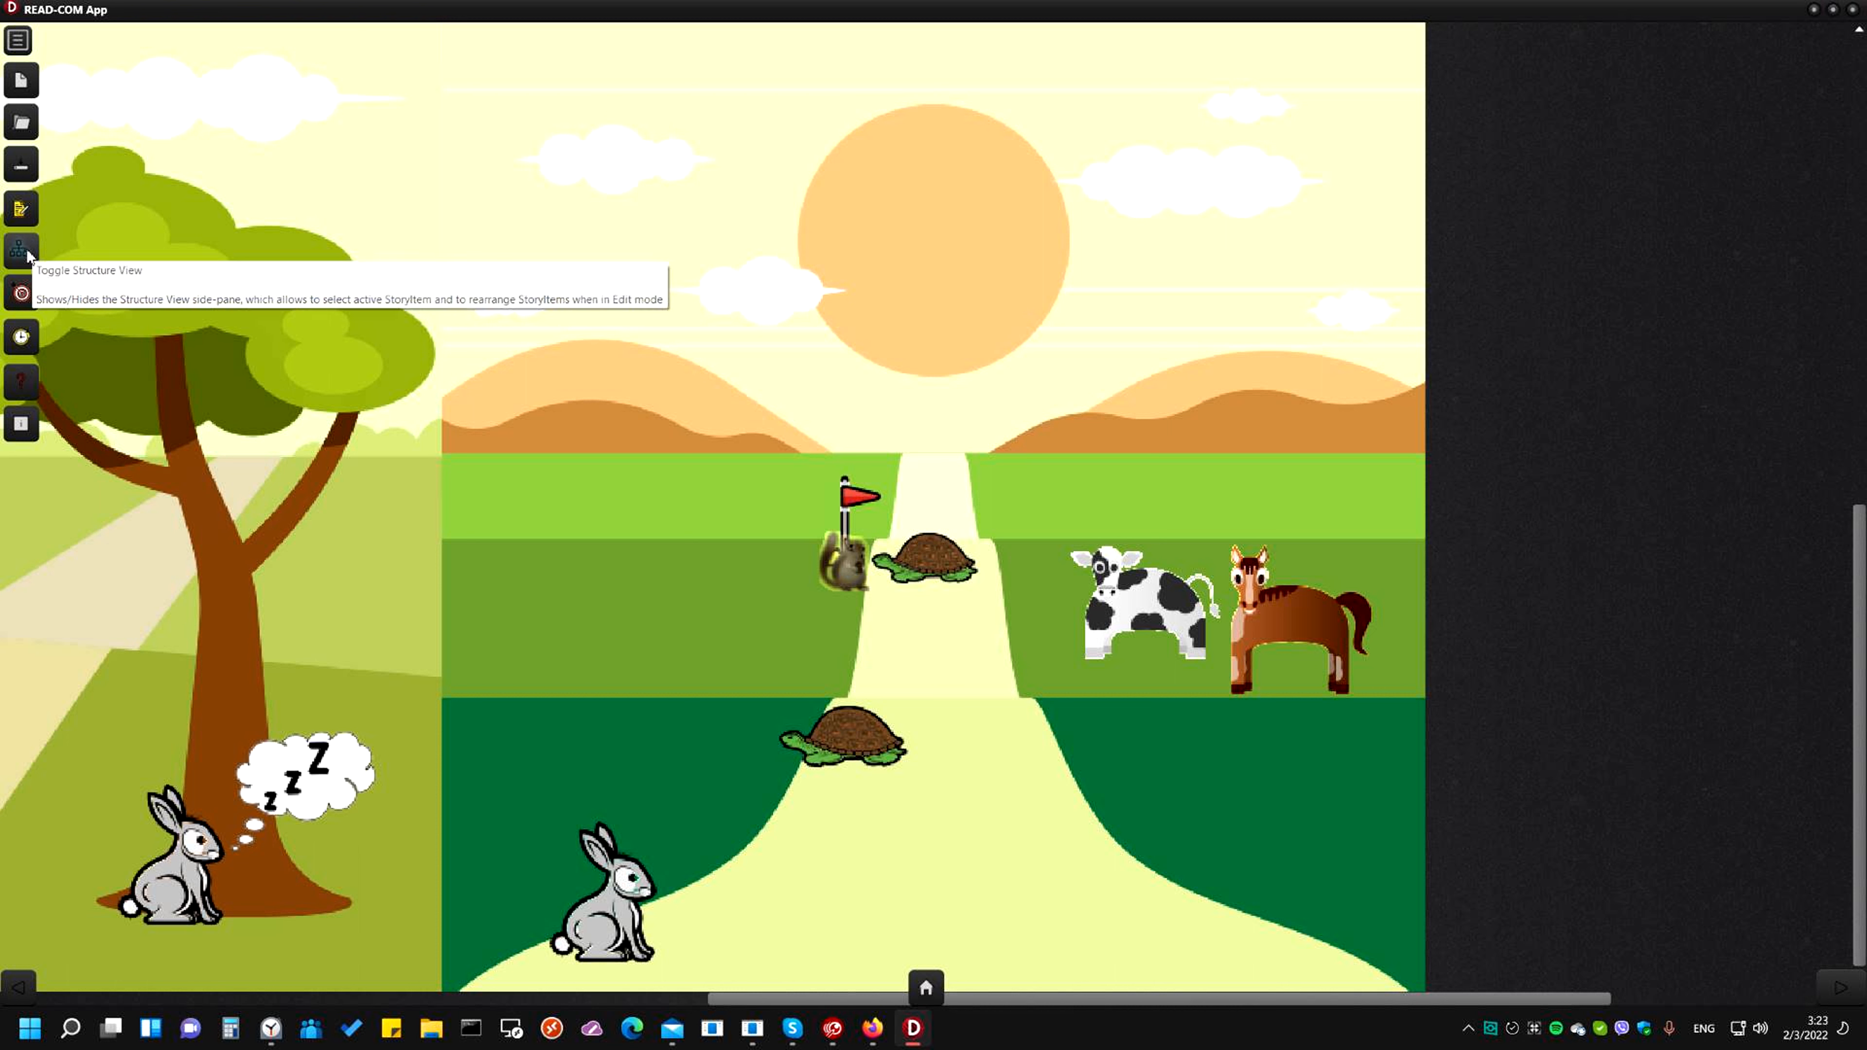
# Turn edit mode back on and enlarge the finish flag in the sun scene
pyautogui.click(21, 209)
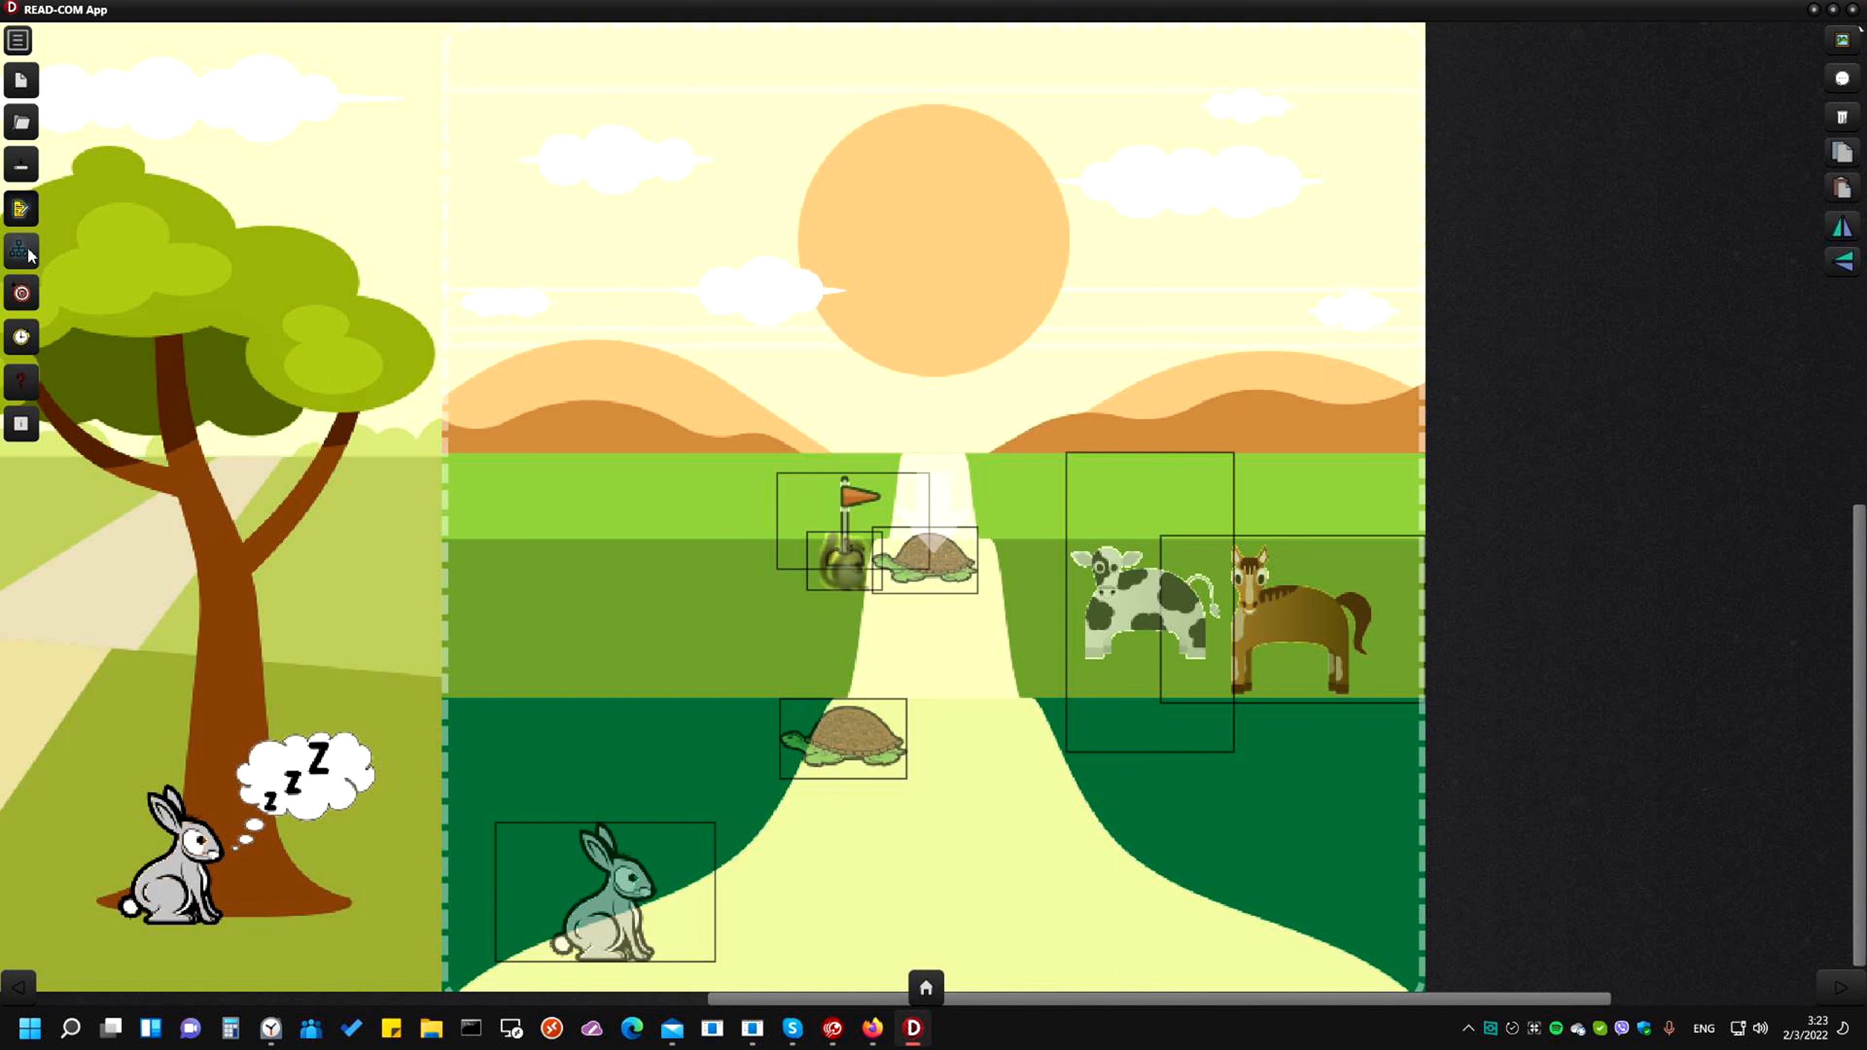
pyautogui.click(712, 355)
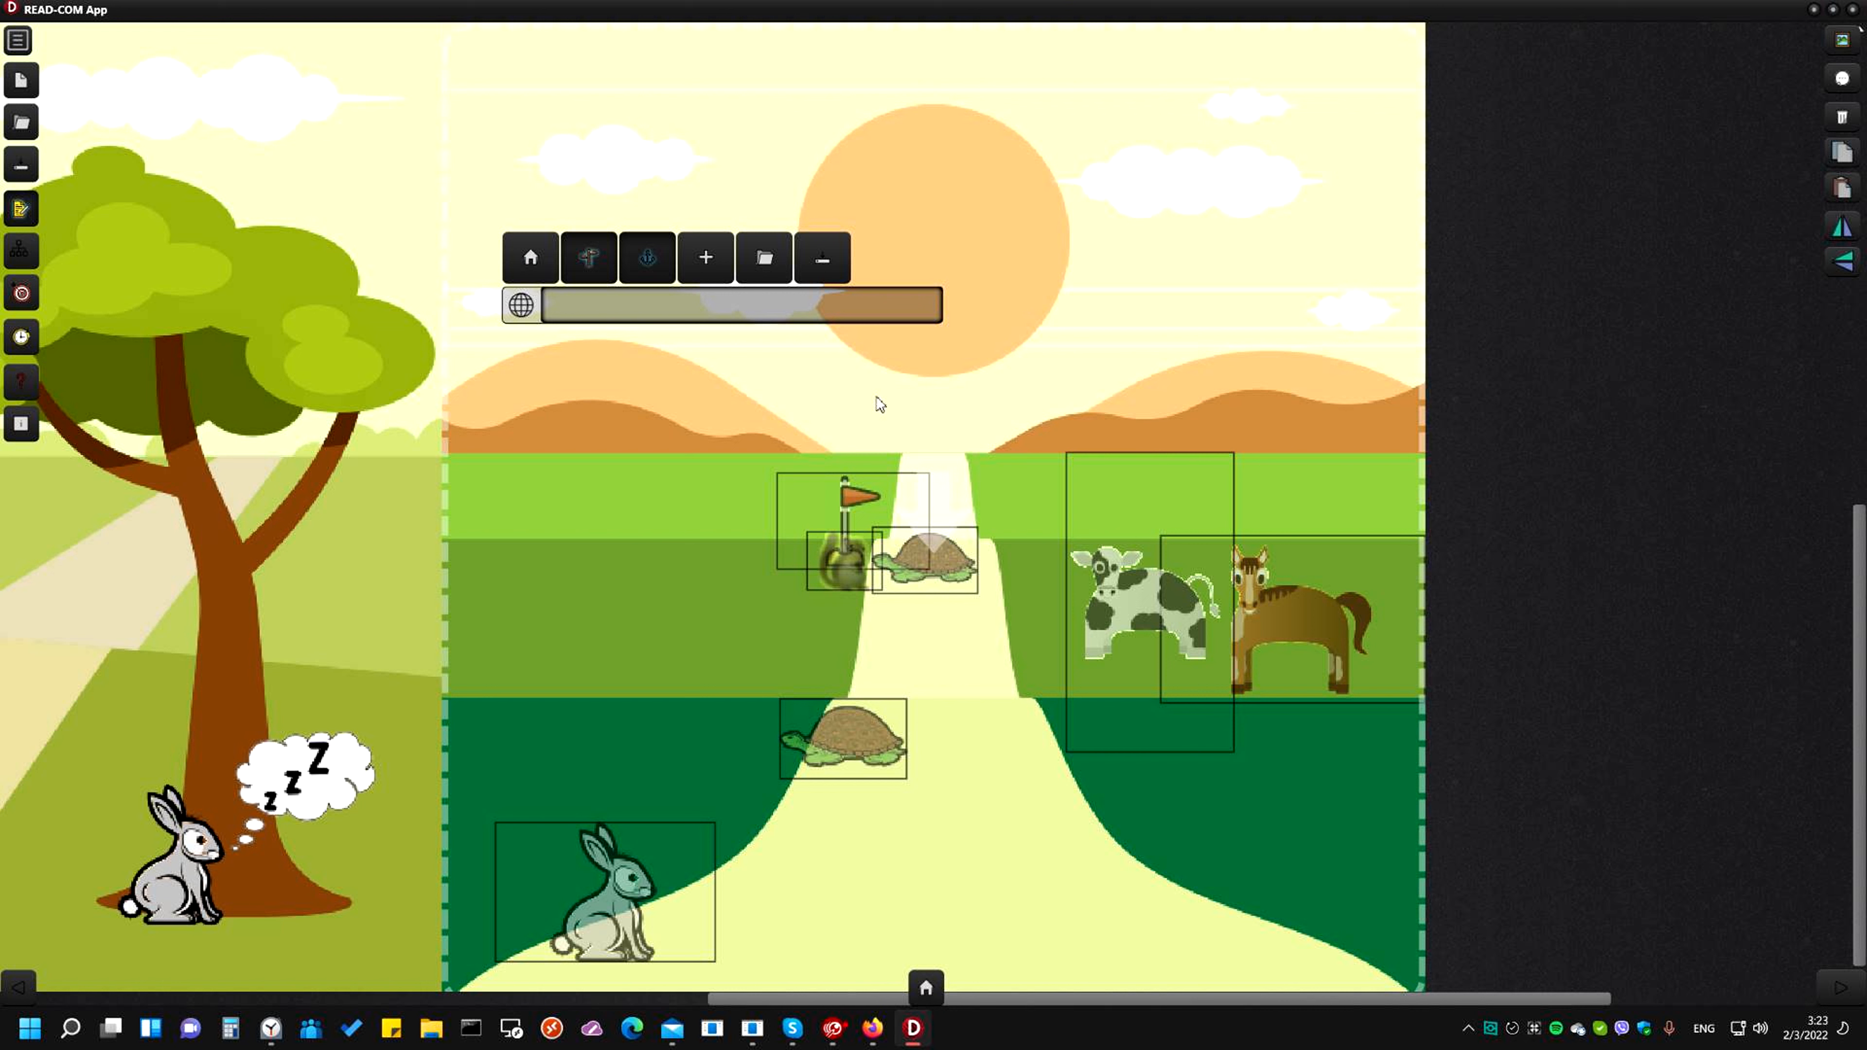
pyautogui.click(859, 518)
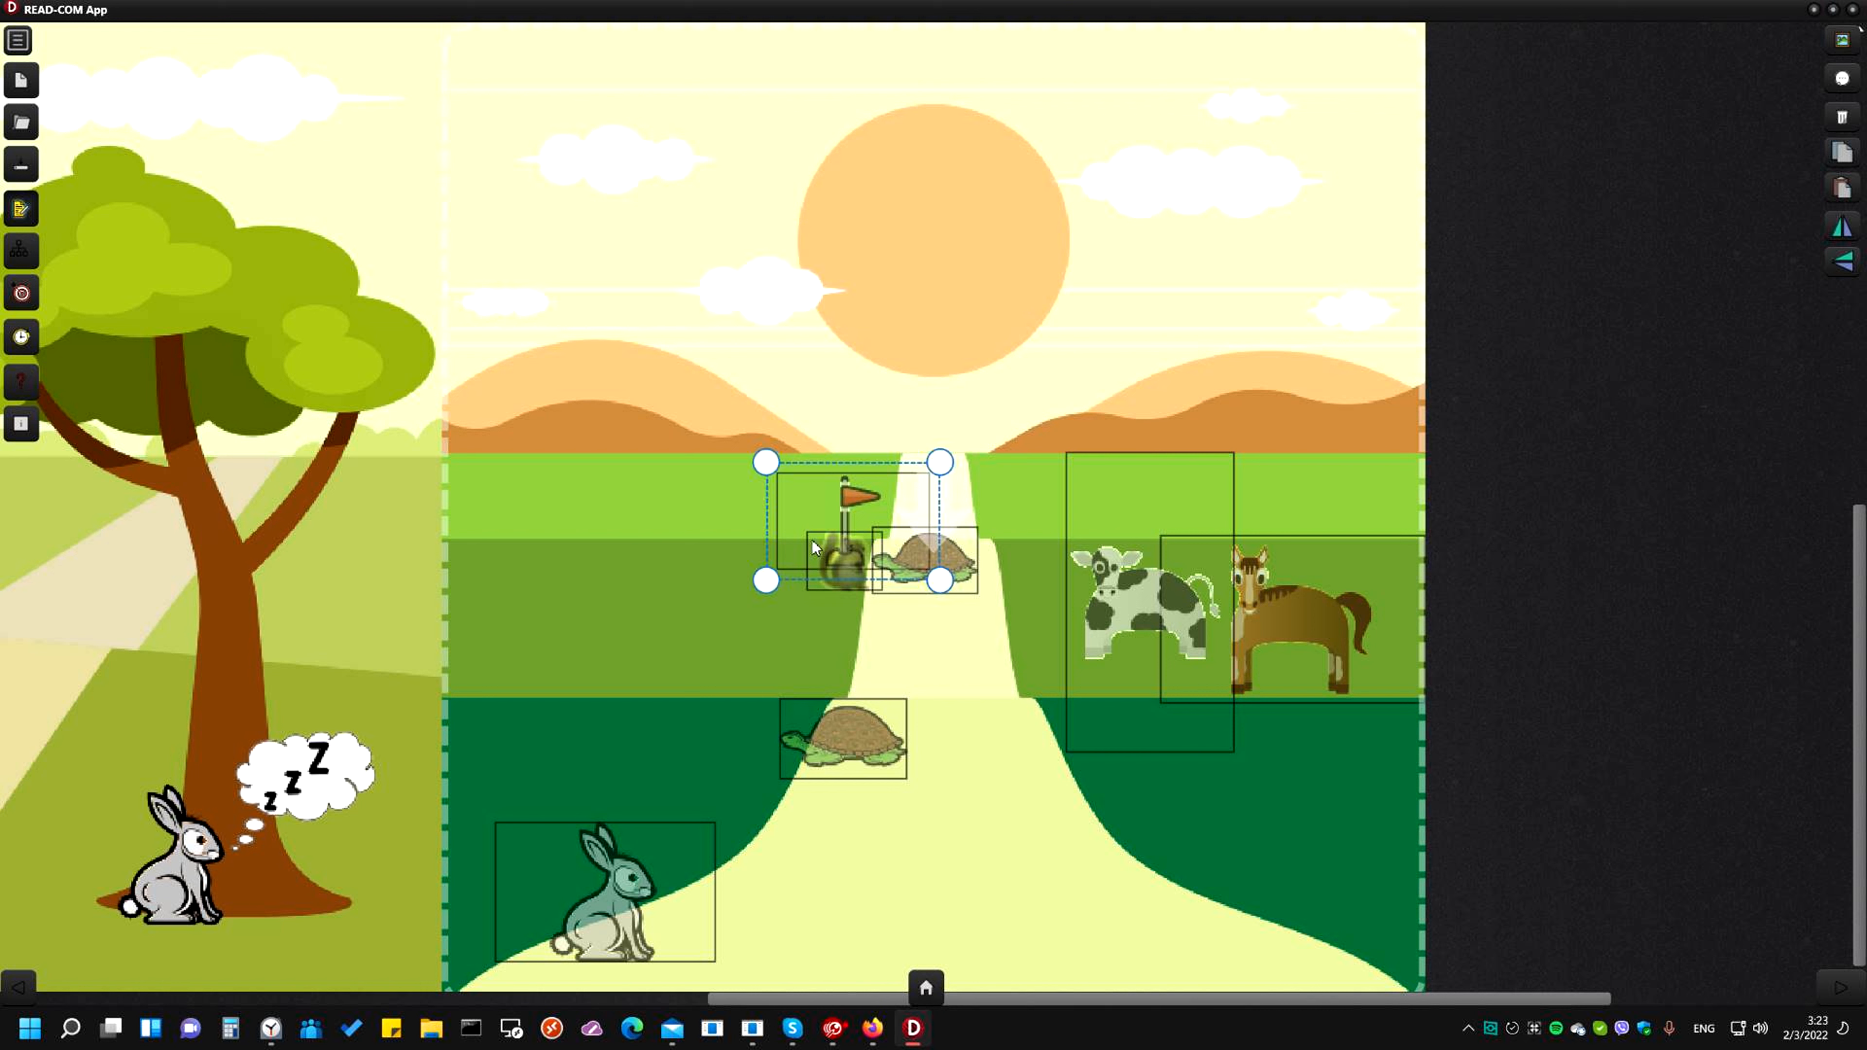
pyautogui.moveTo(765, 582); pyautogui.dragTo(729, 609)
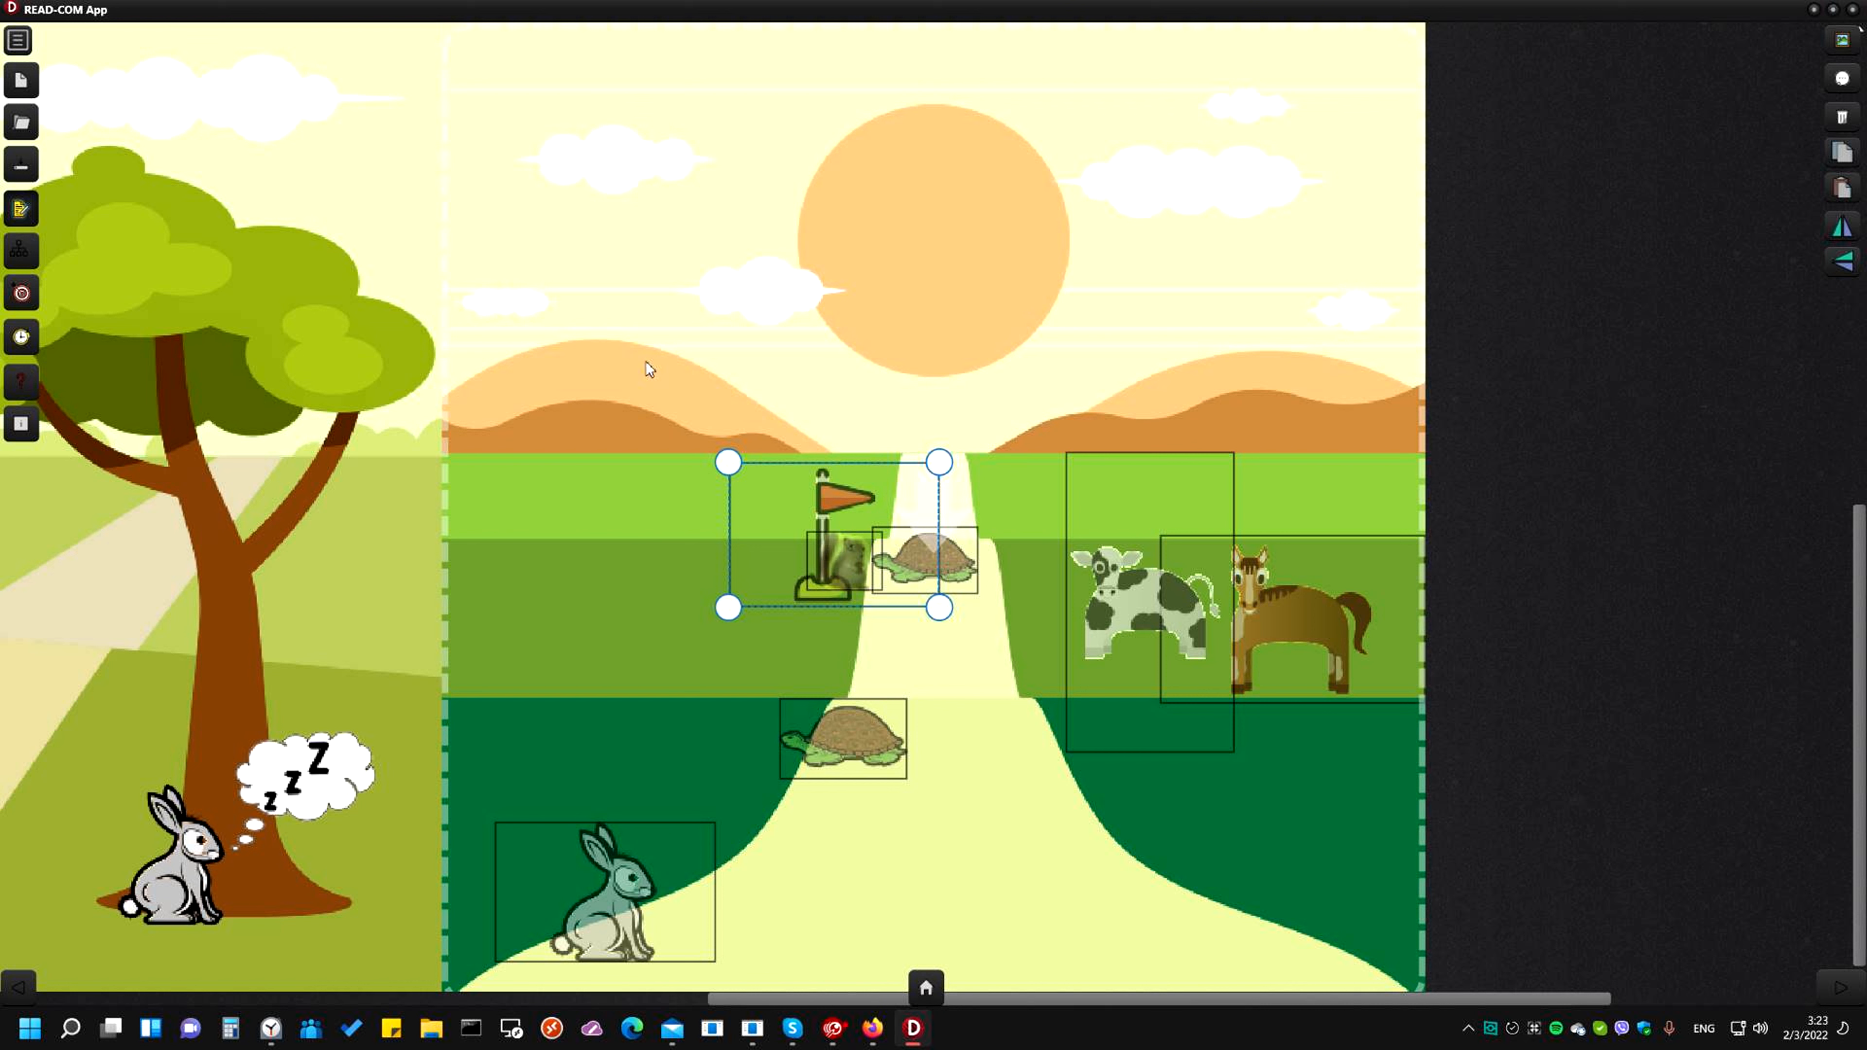
# Move the tortoise beside the finish flag up over the hills and enlarge it until it partly covers the sun
pyautogui.moveTo(619, 337); pyautogui.dragTo(1096, 698)
pyautogui.moveTo(967, 601); pyautogui.dragTo(860, 444)
pyautogui.click(898, 389)
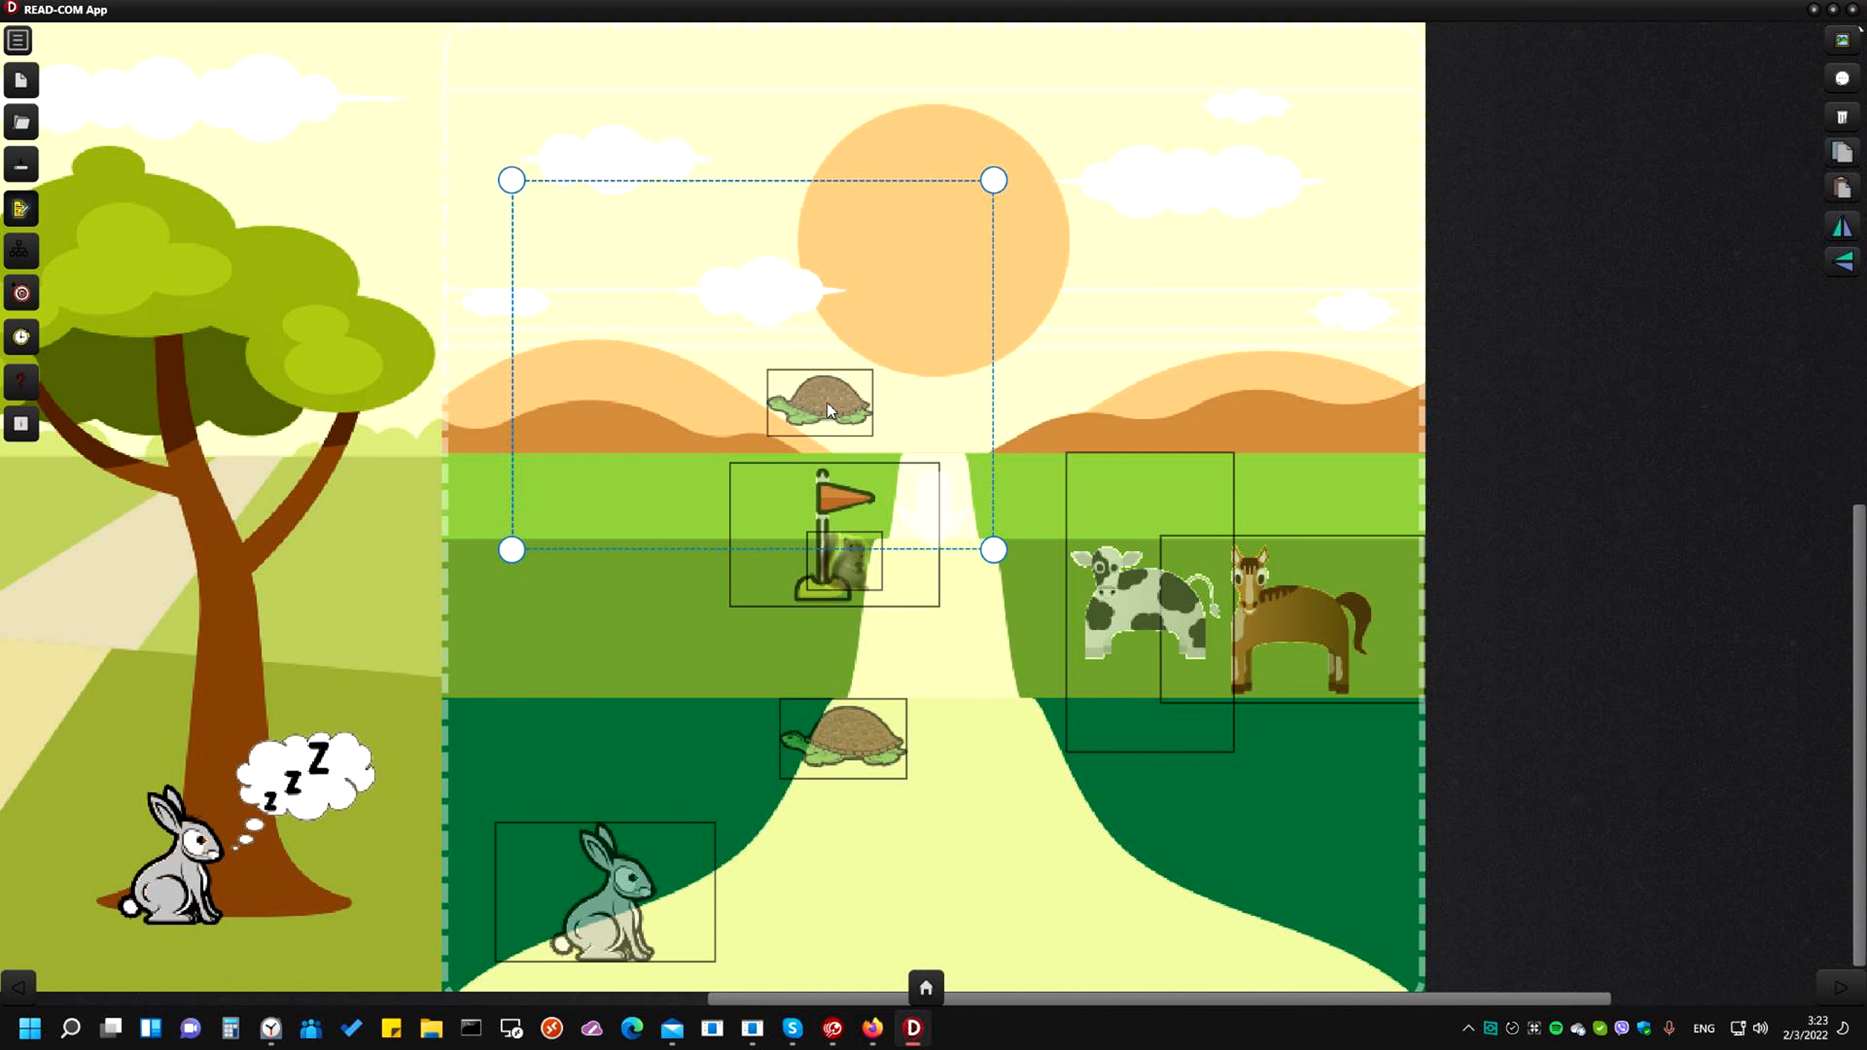
pyautogui.moveTo(1001, 556); pyautogui.dragTo(1151, 676)
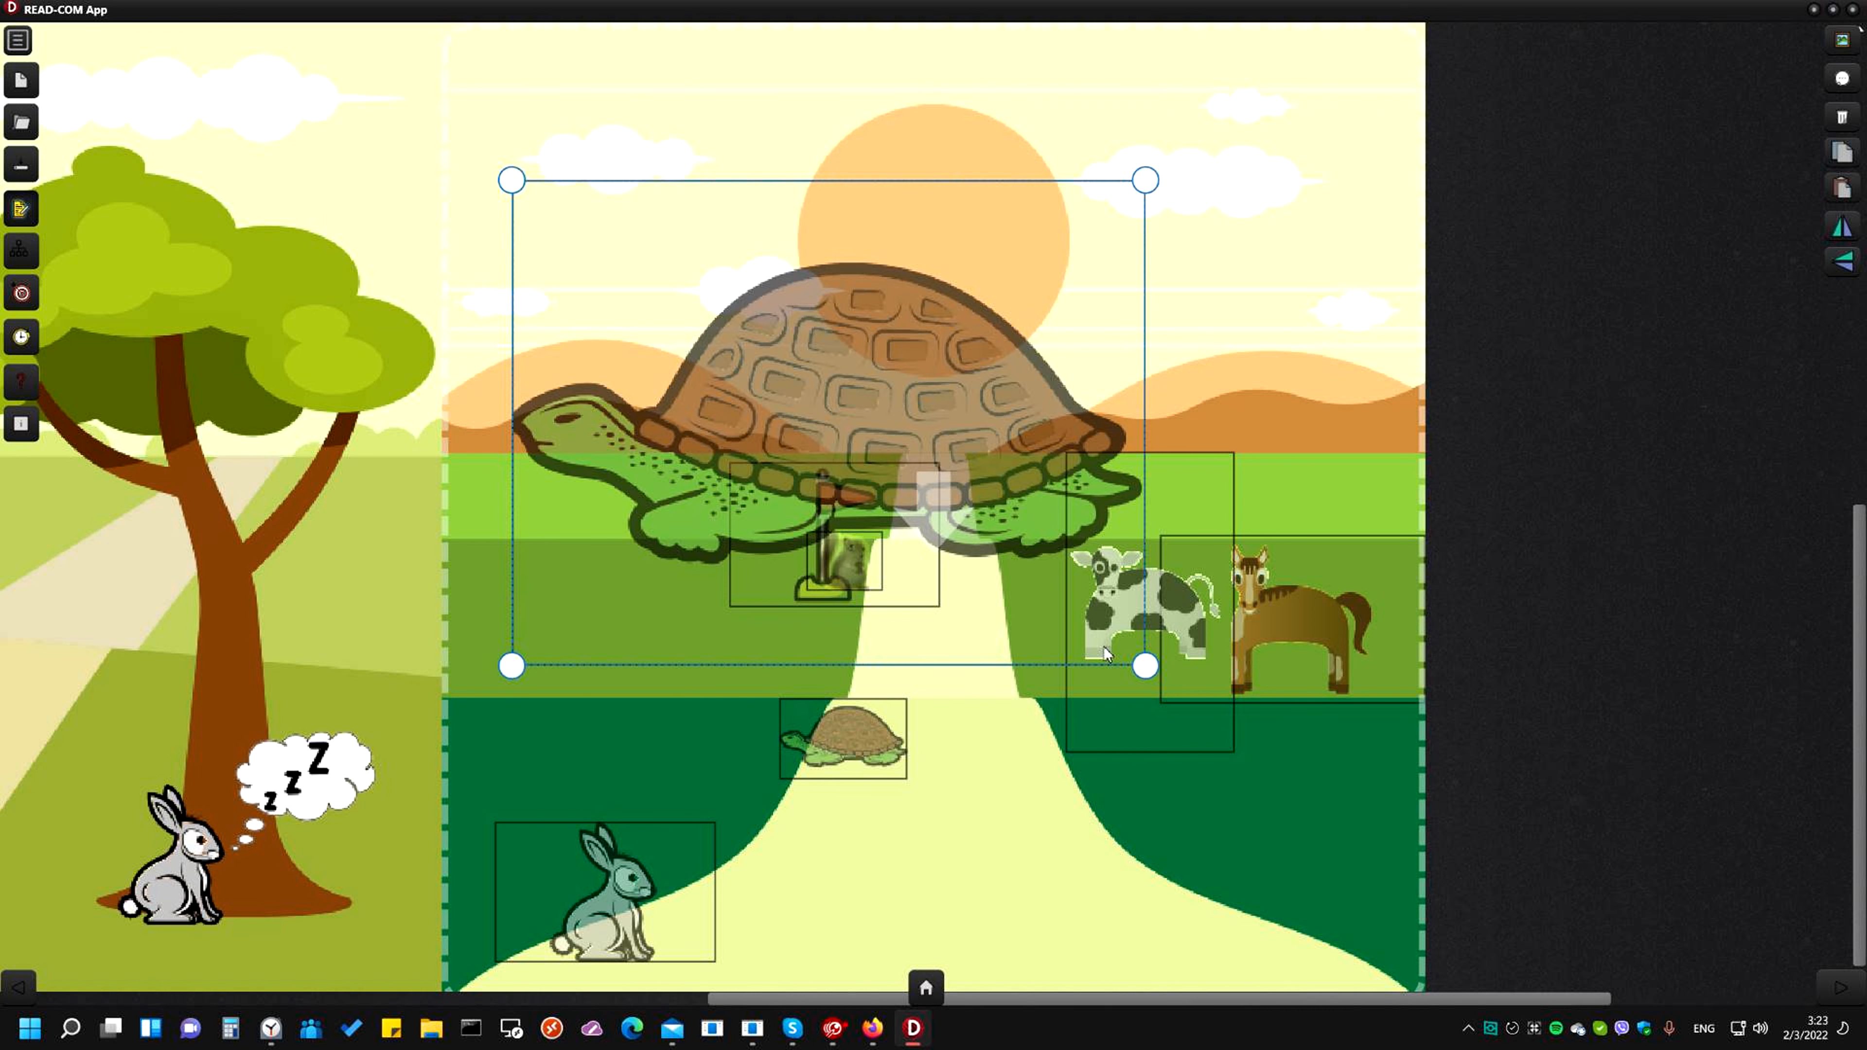
pyautogui.moveTo(1017, 555); pyautogui.dragTo(965, 517)
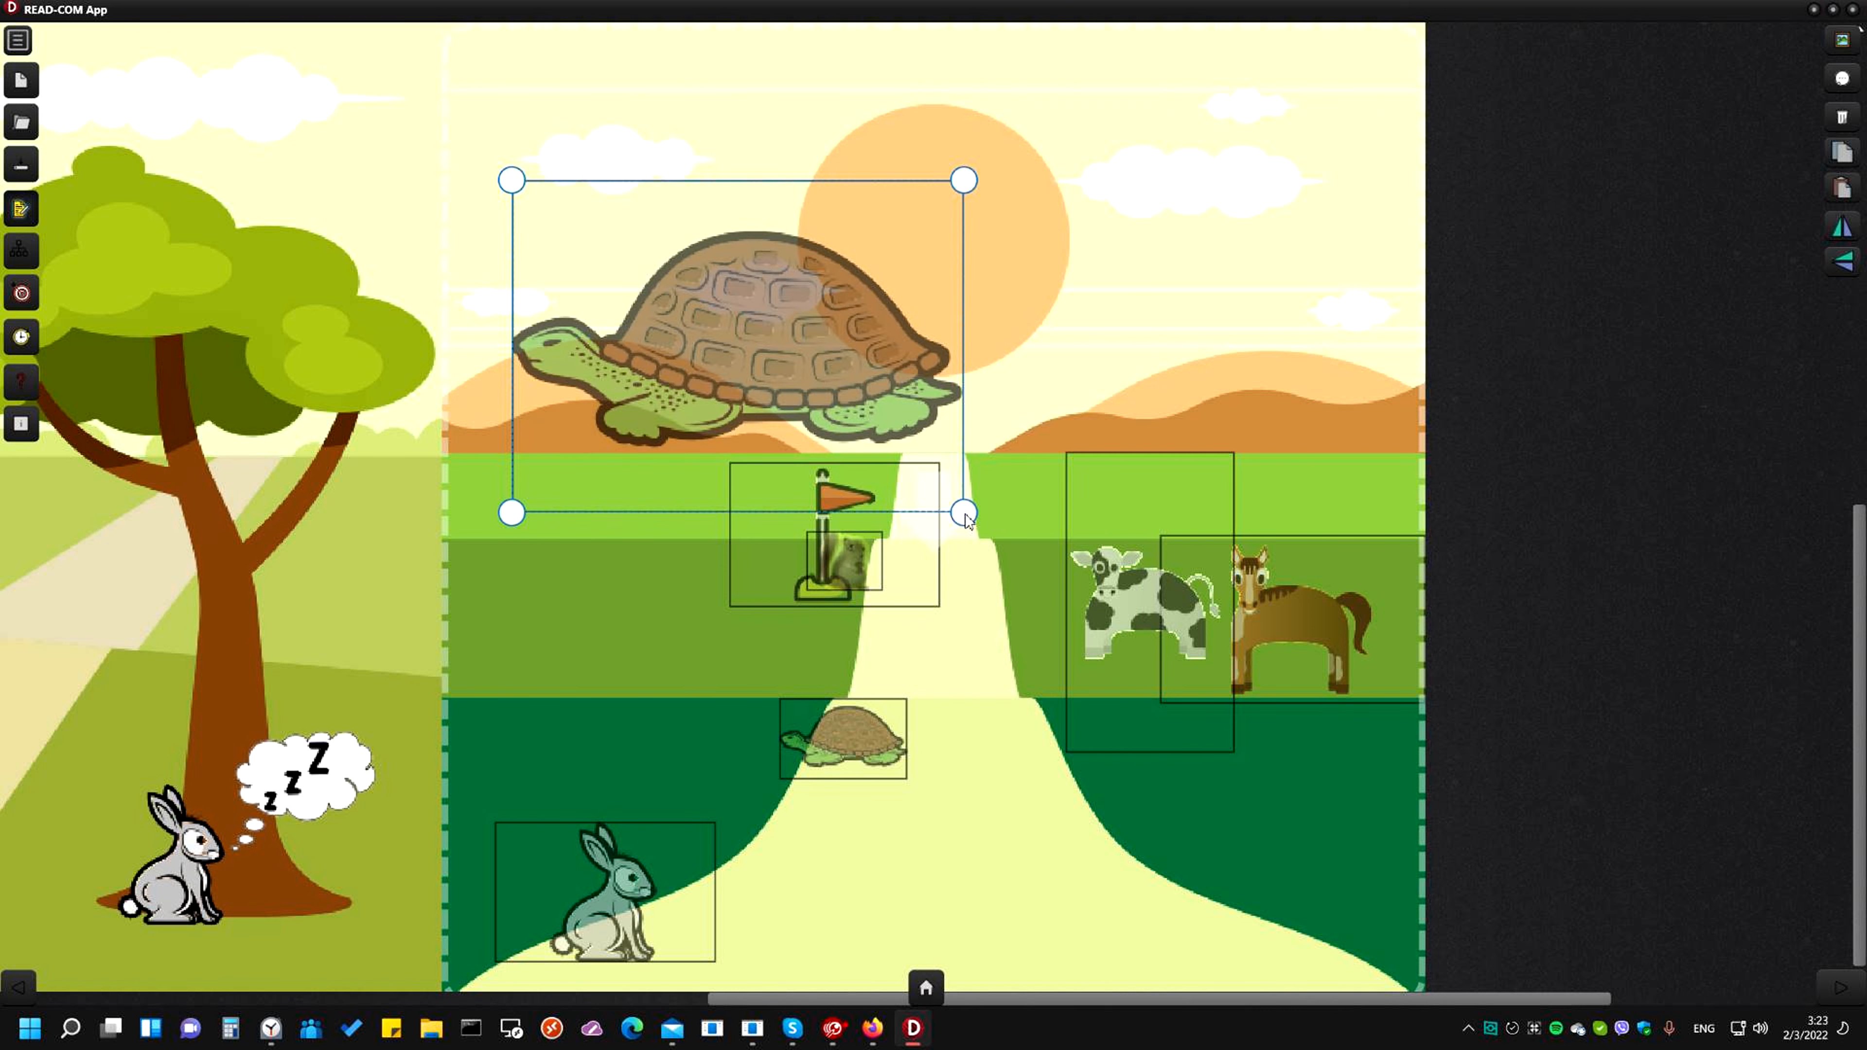
pyautogui.click(1133, 840)
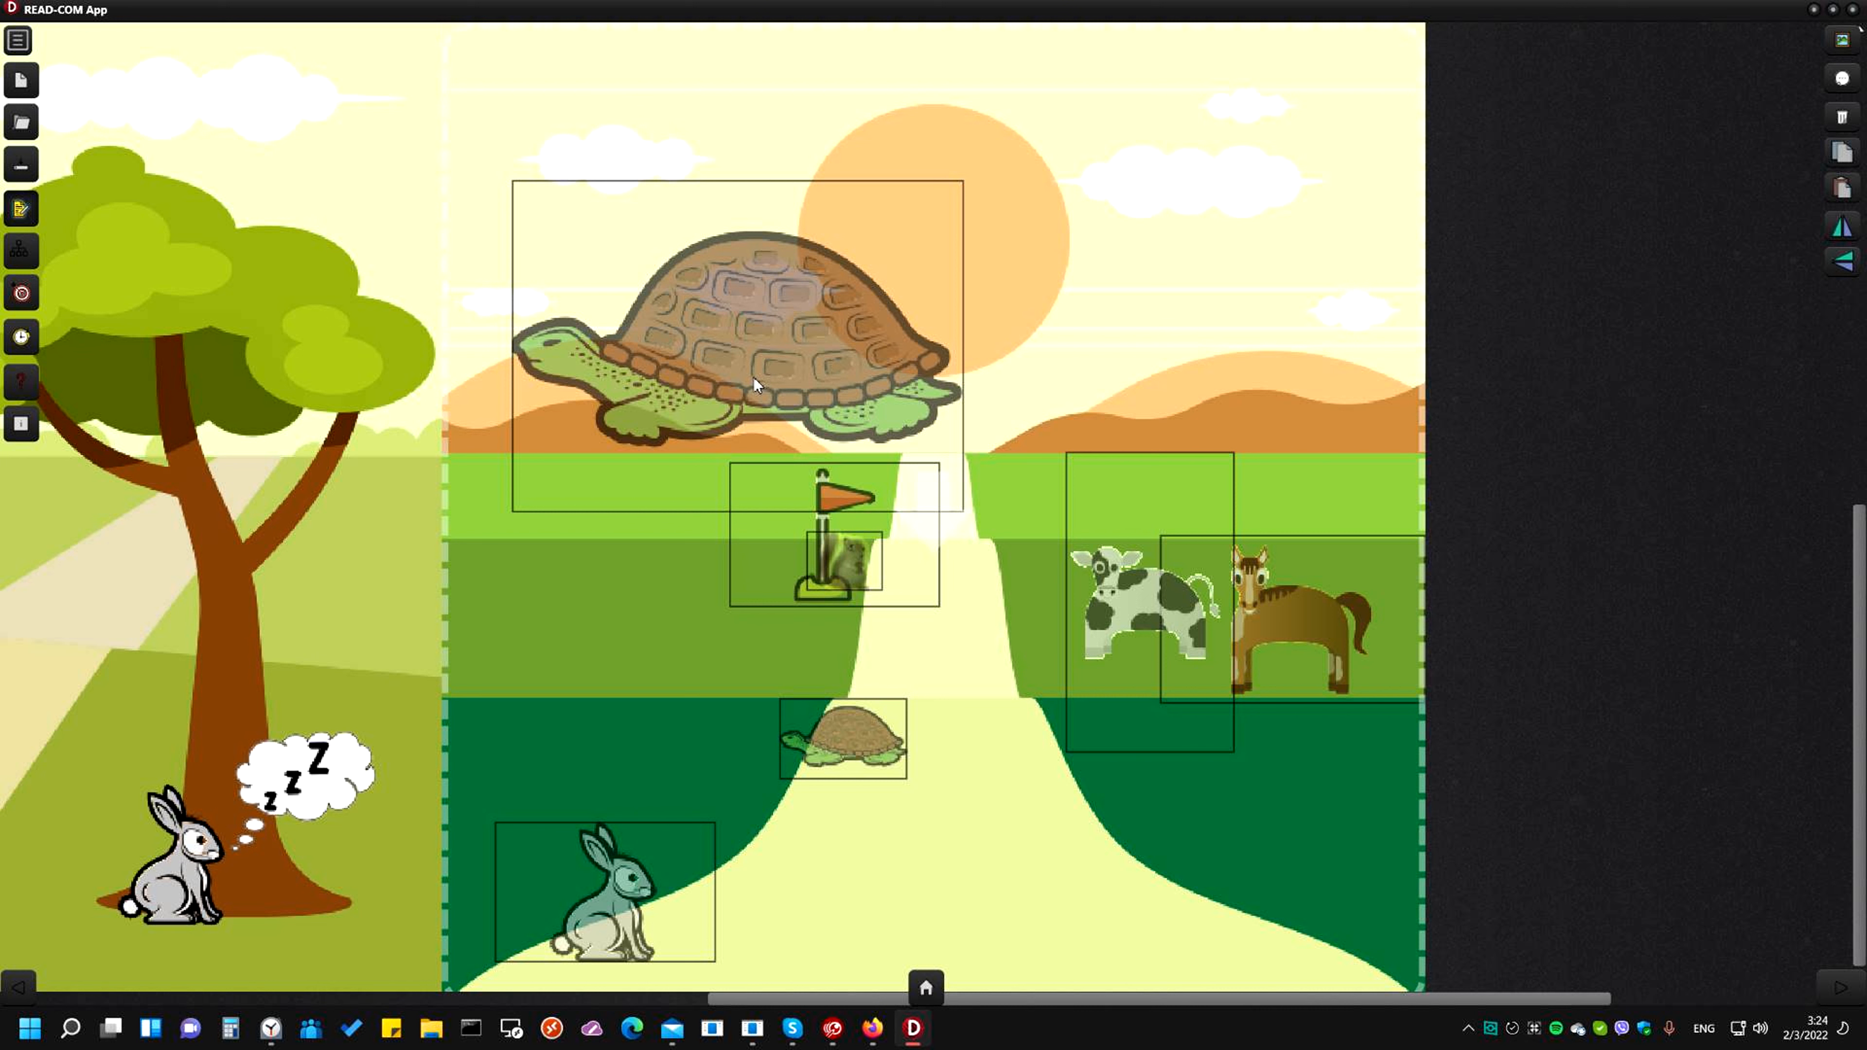
# Show the story structure again, select the START scene in it and bring up the scene's options
pyautogui.click(687, 354)
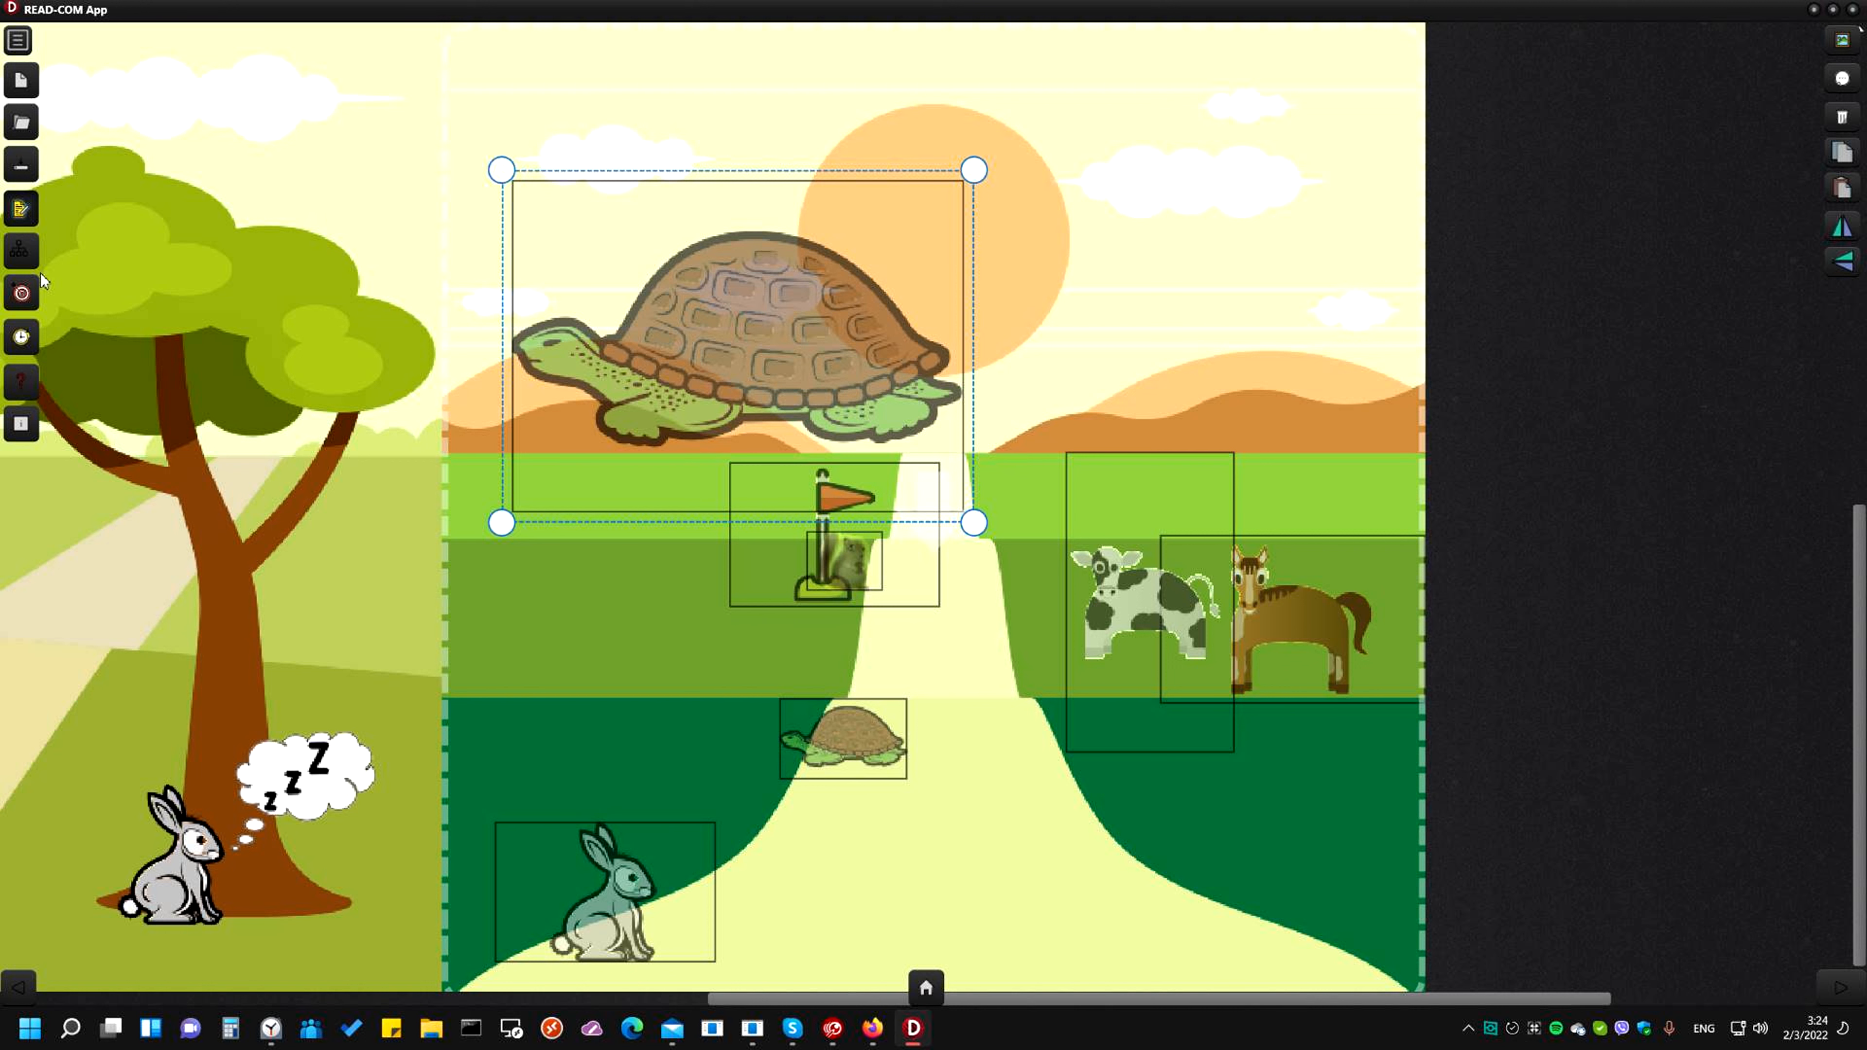
pyautogui.click(26, 247)
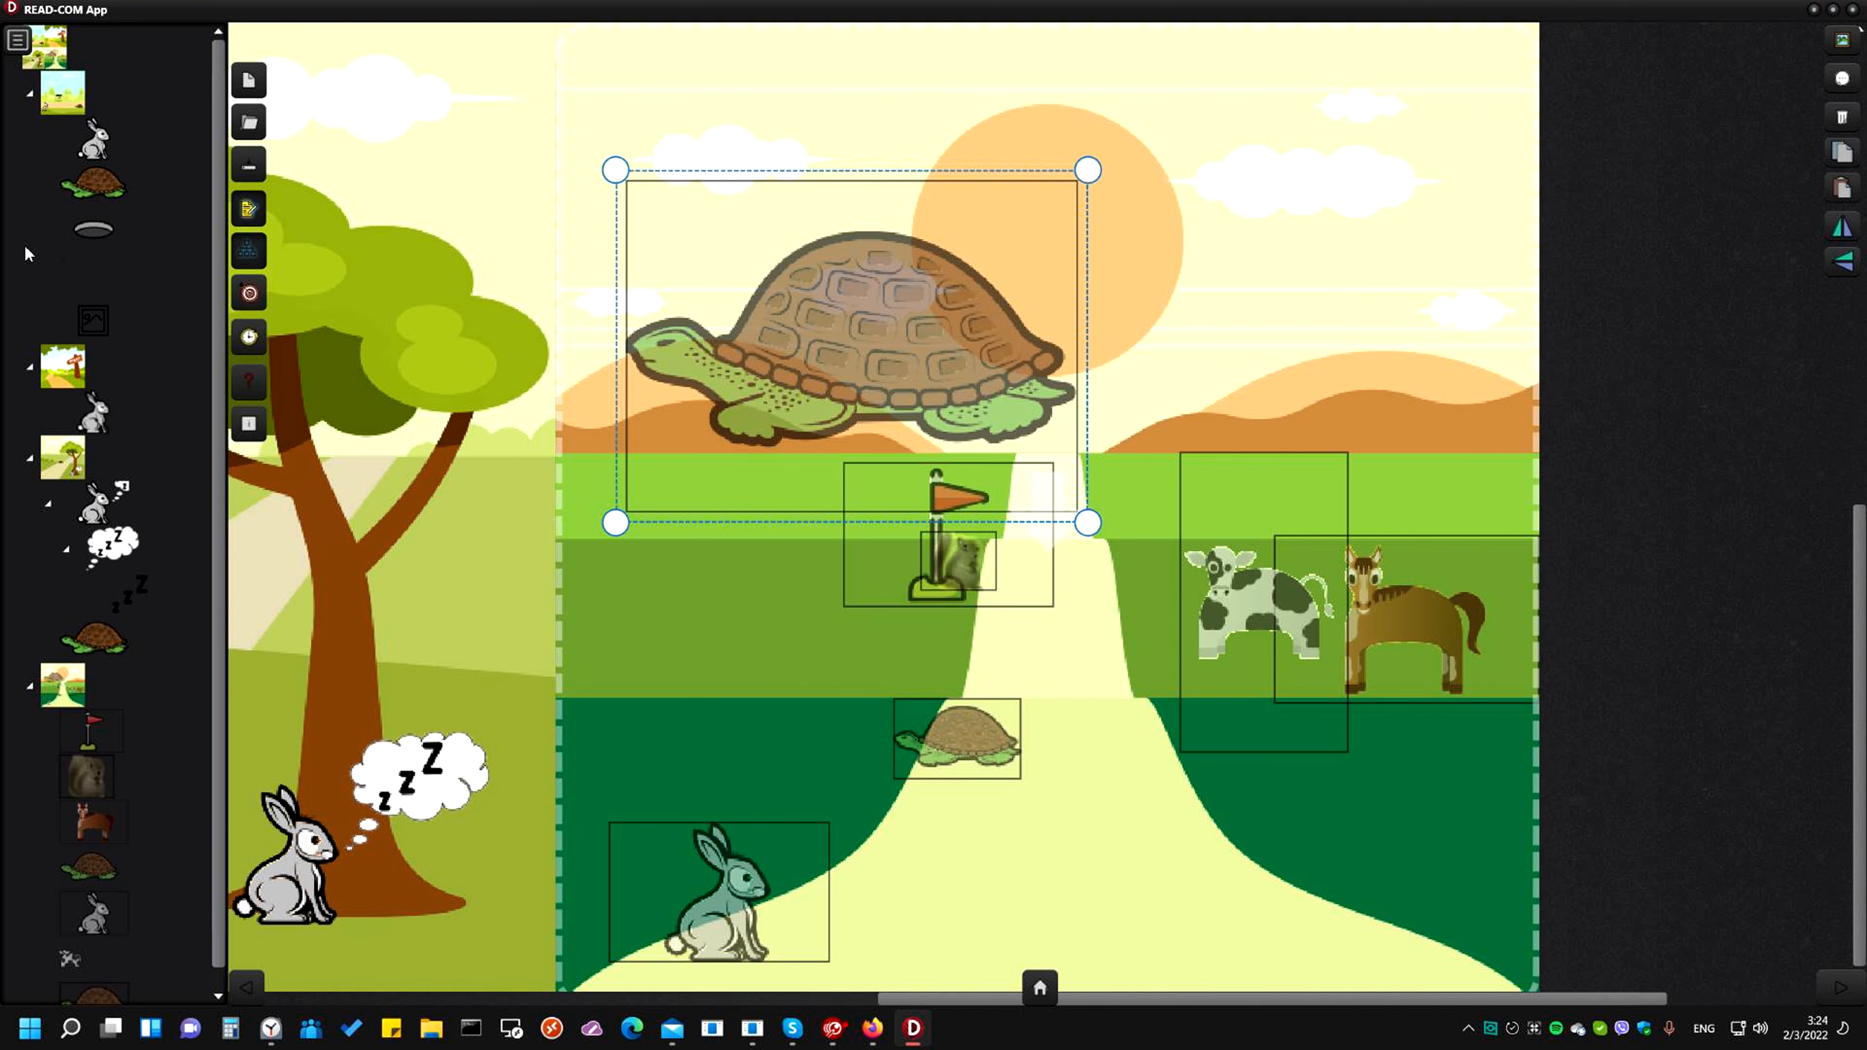
pyautogui.click(91, 420)
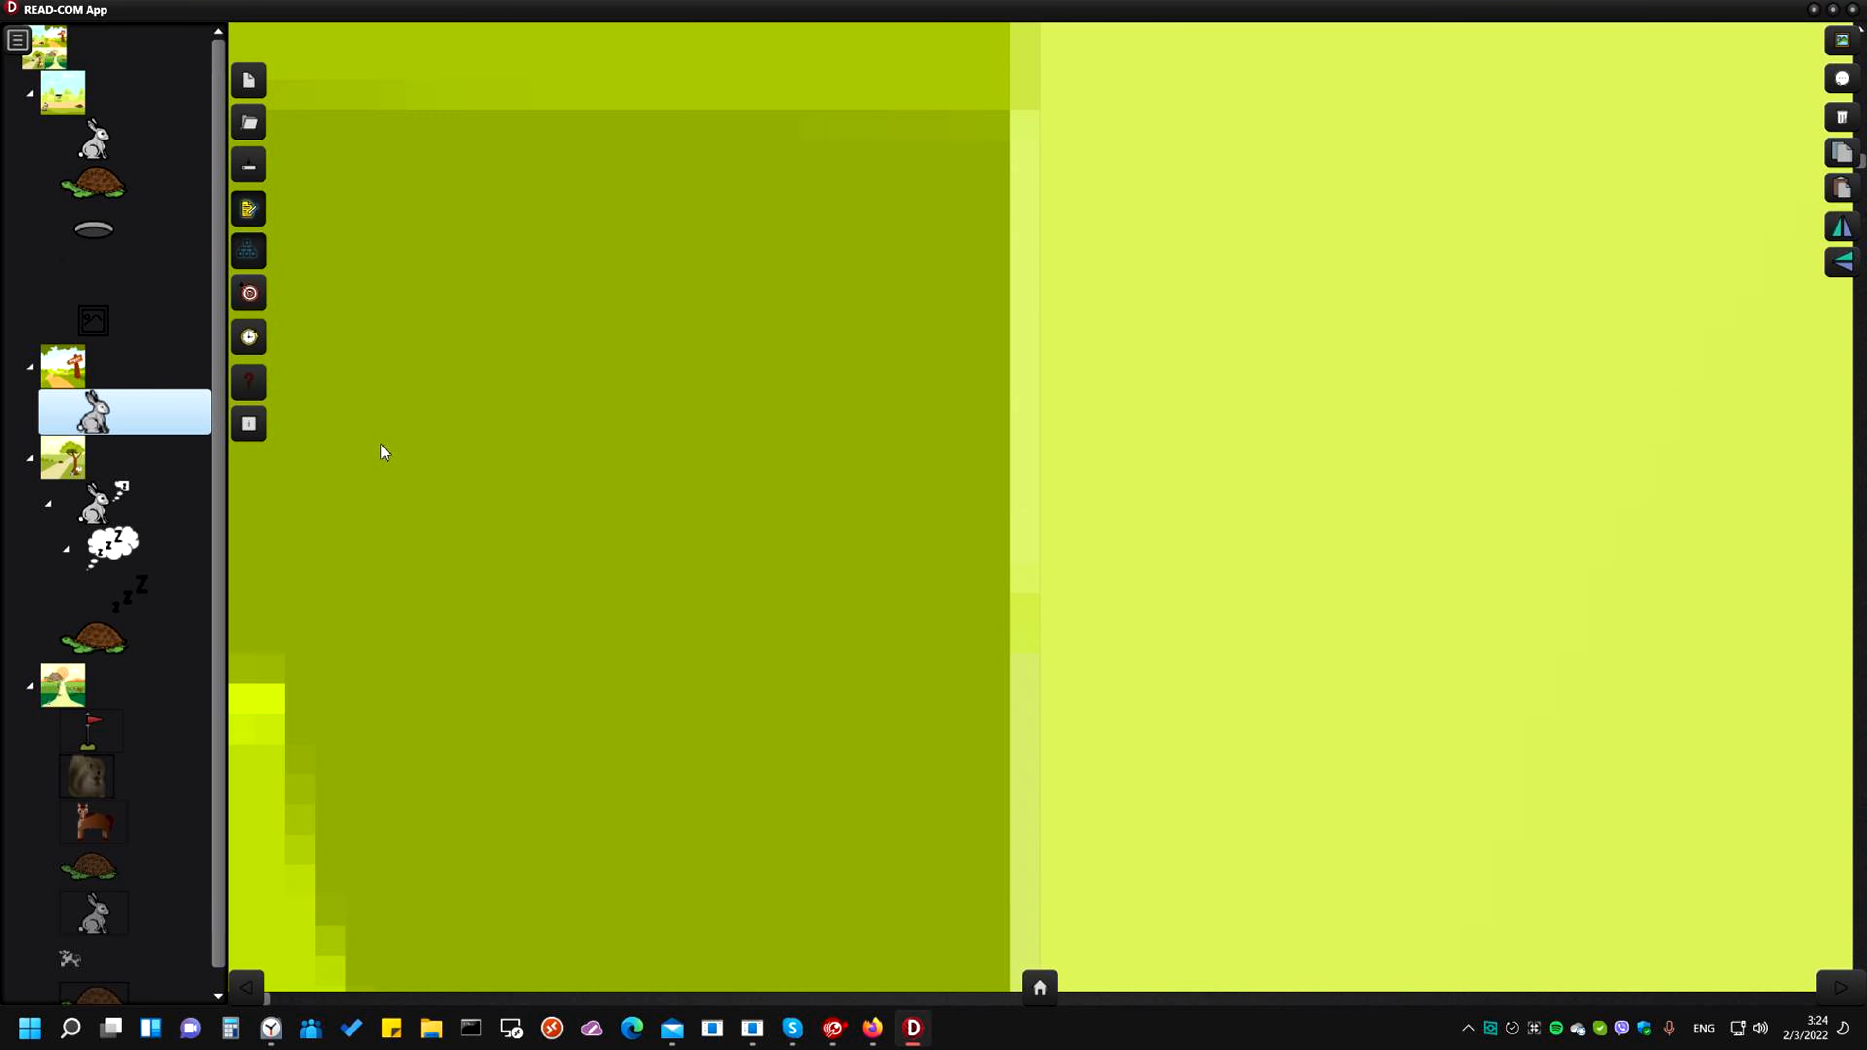
pyautogui.click(74, 380)
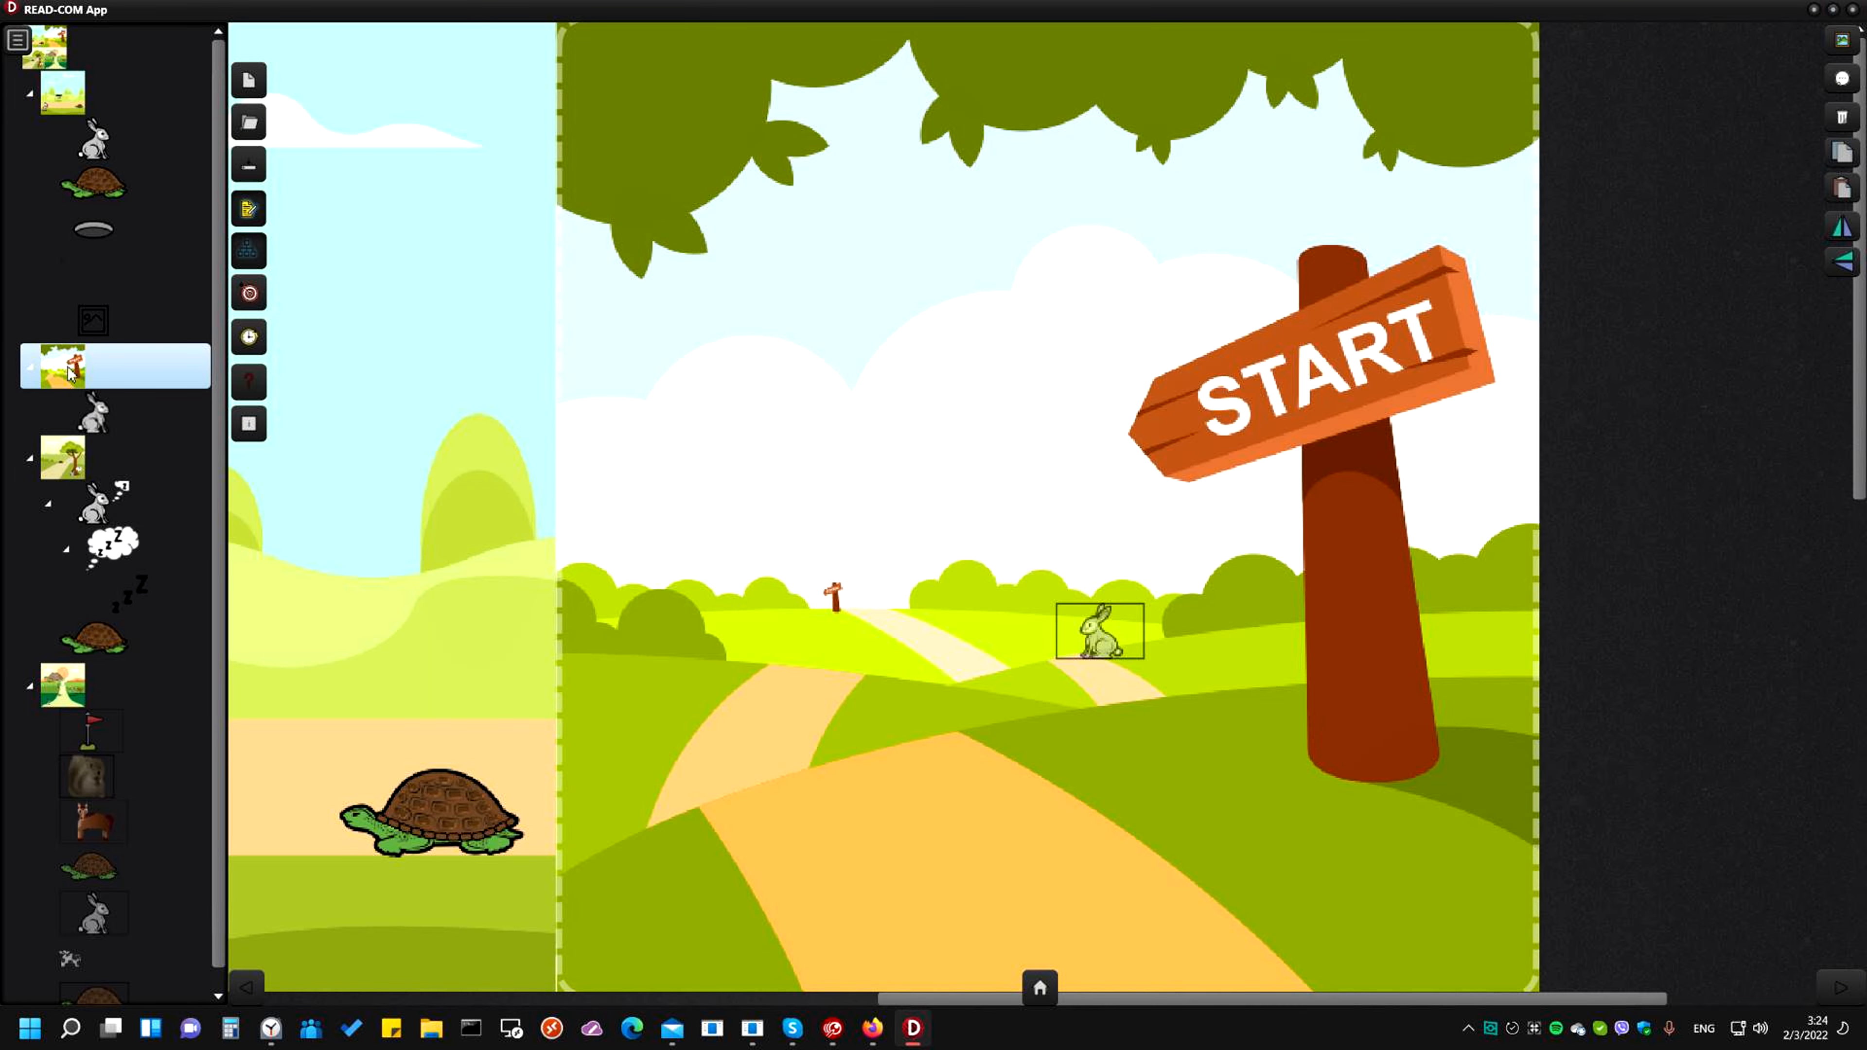
pyautogui.rightClick(973, 356)
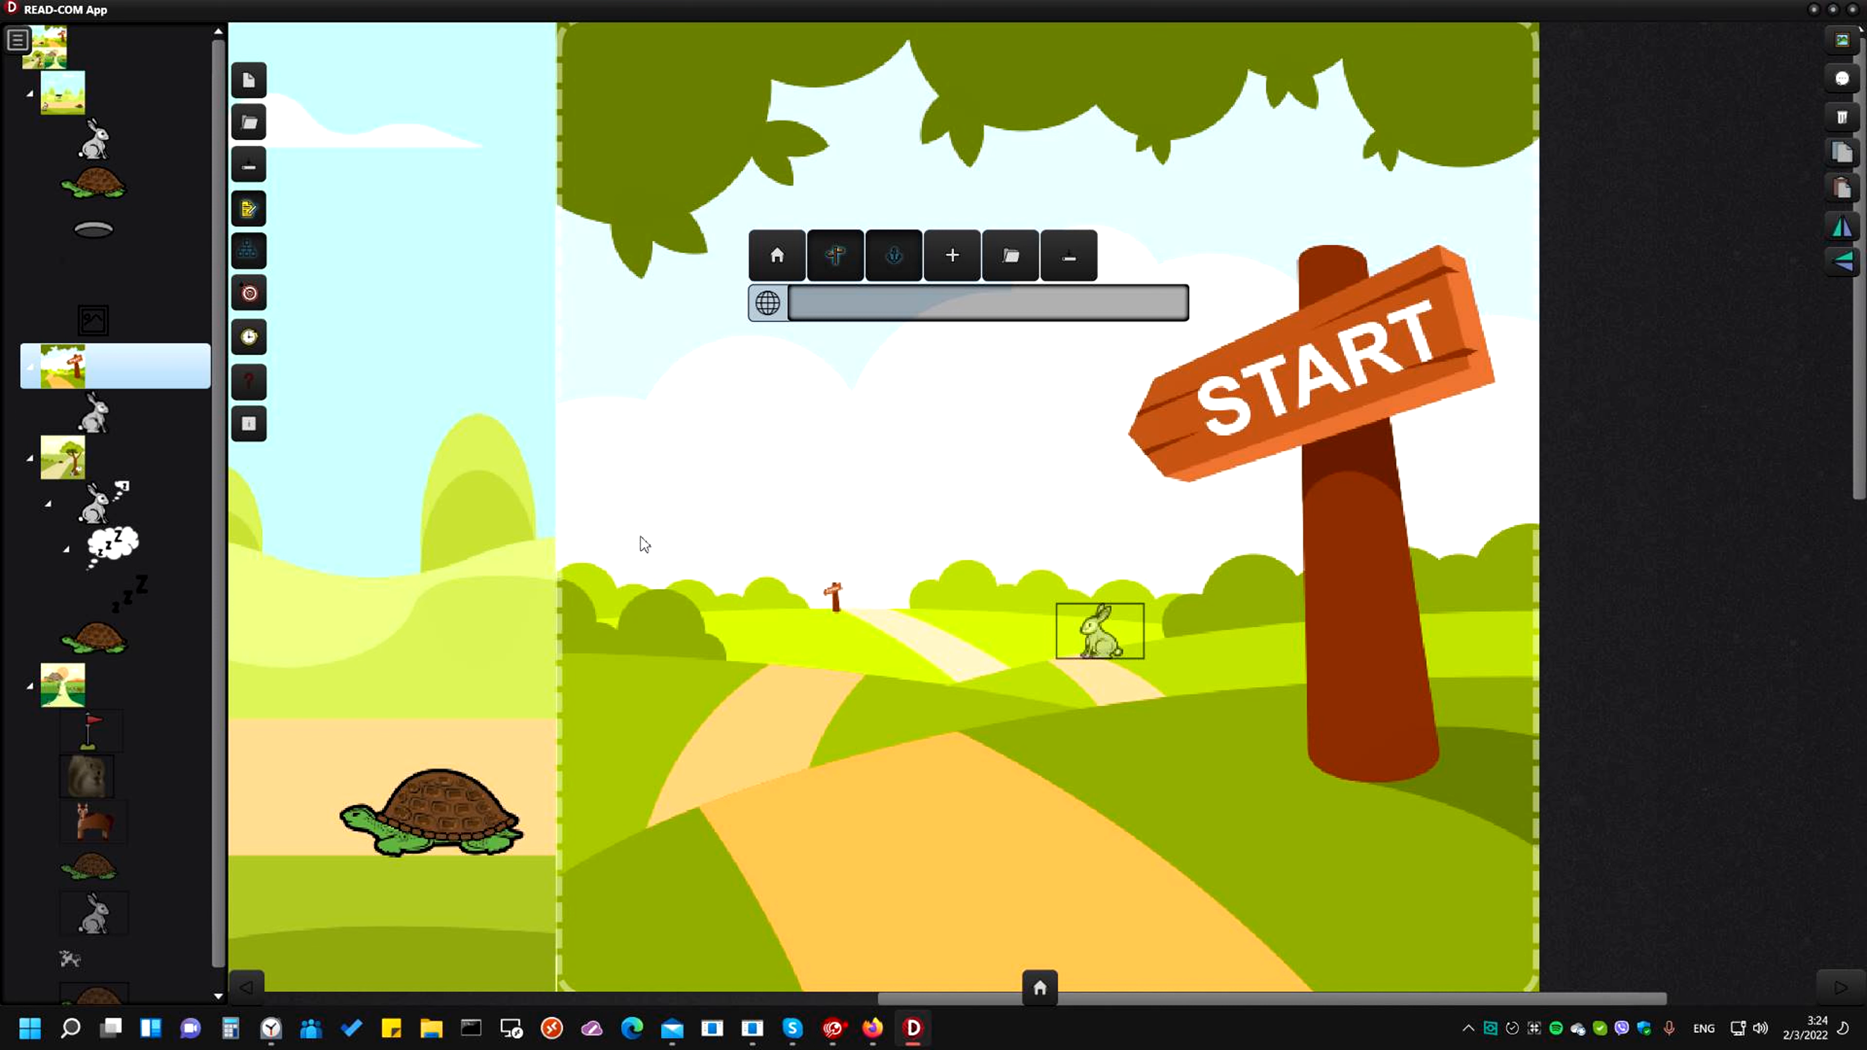
# Move the sleeping hare, together with its thought bubble, away from the tree trunk to the edge of the path
pyautogui.click(120, 548)
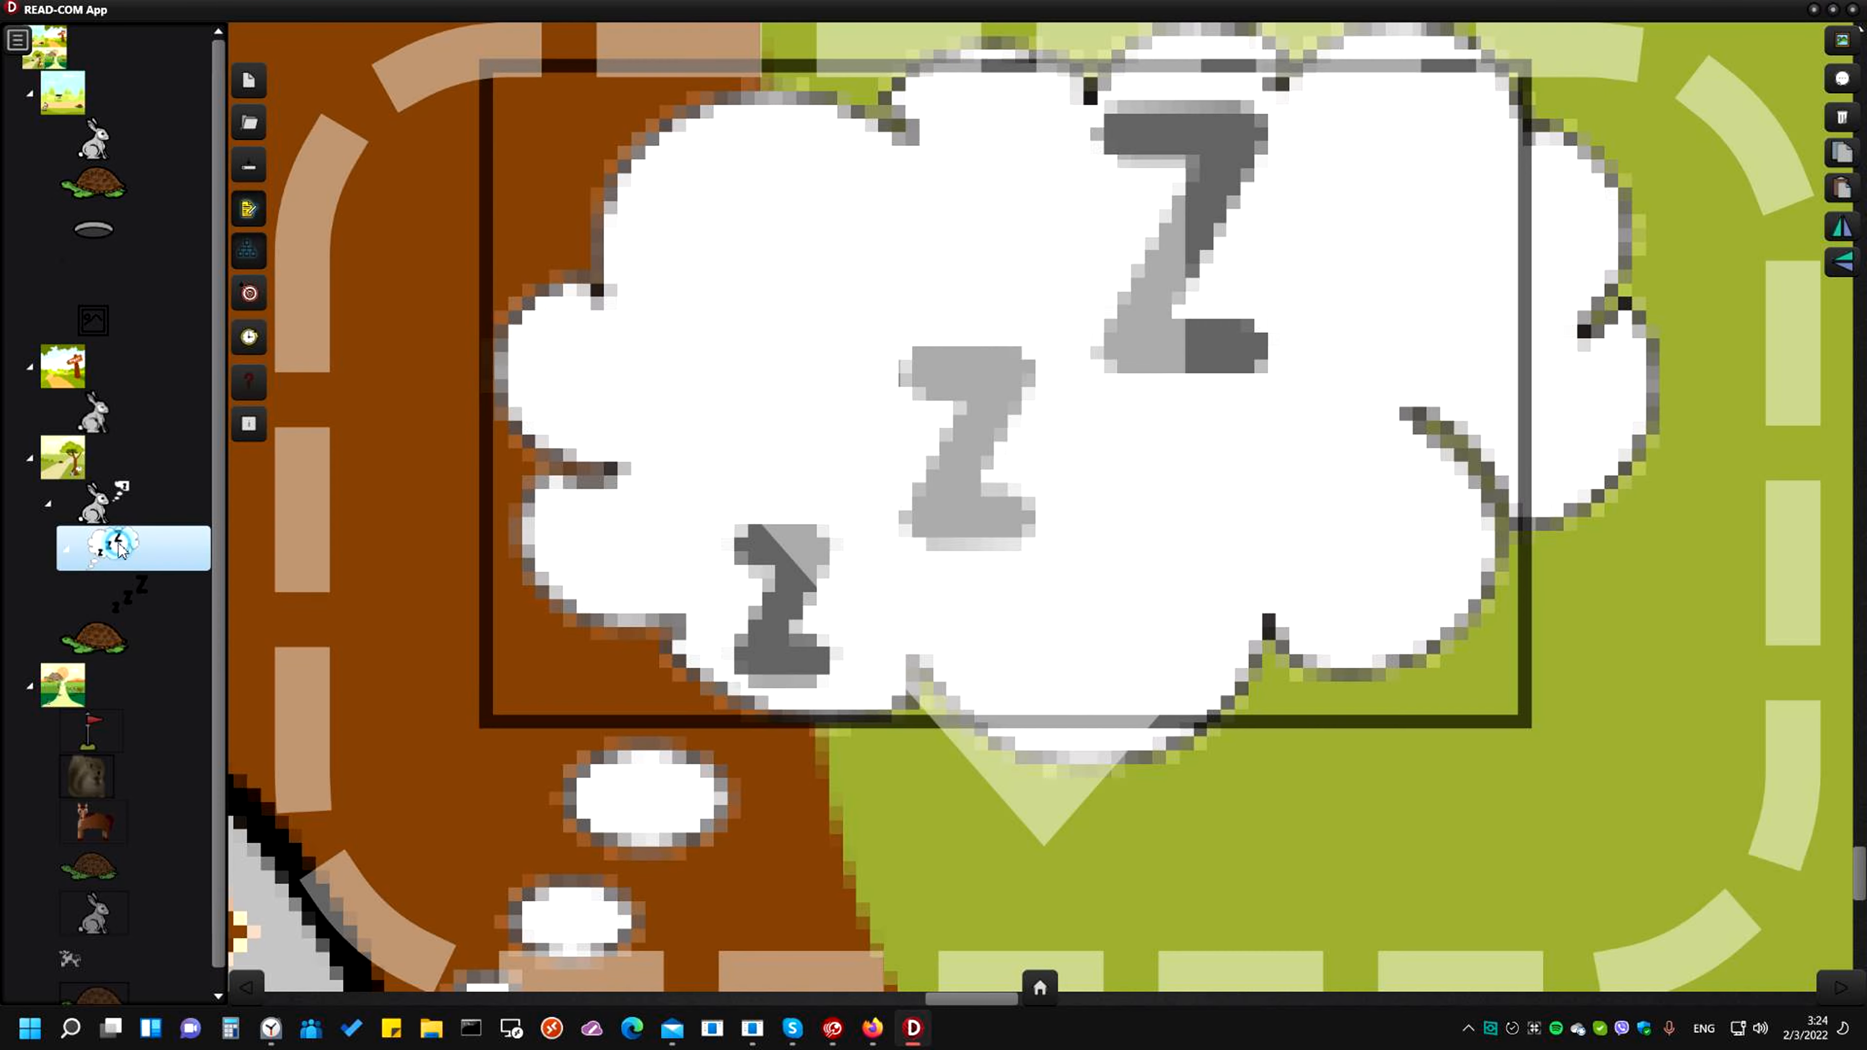
pyautogui.click(97, 524)
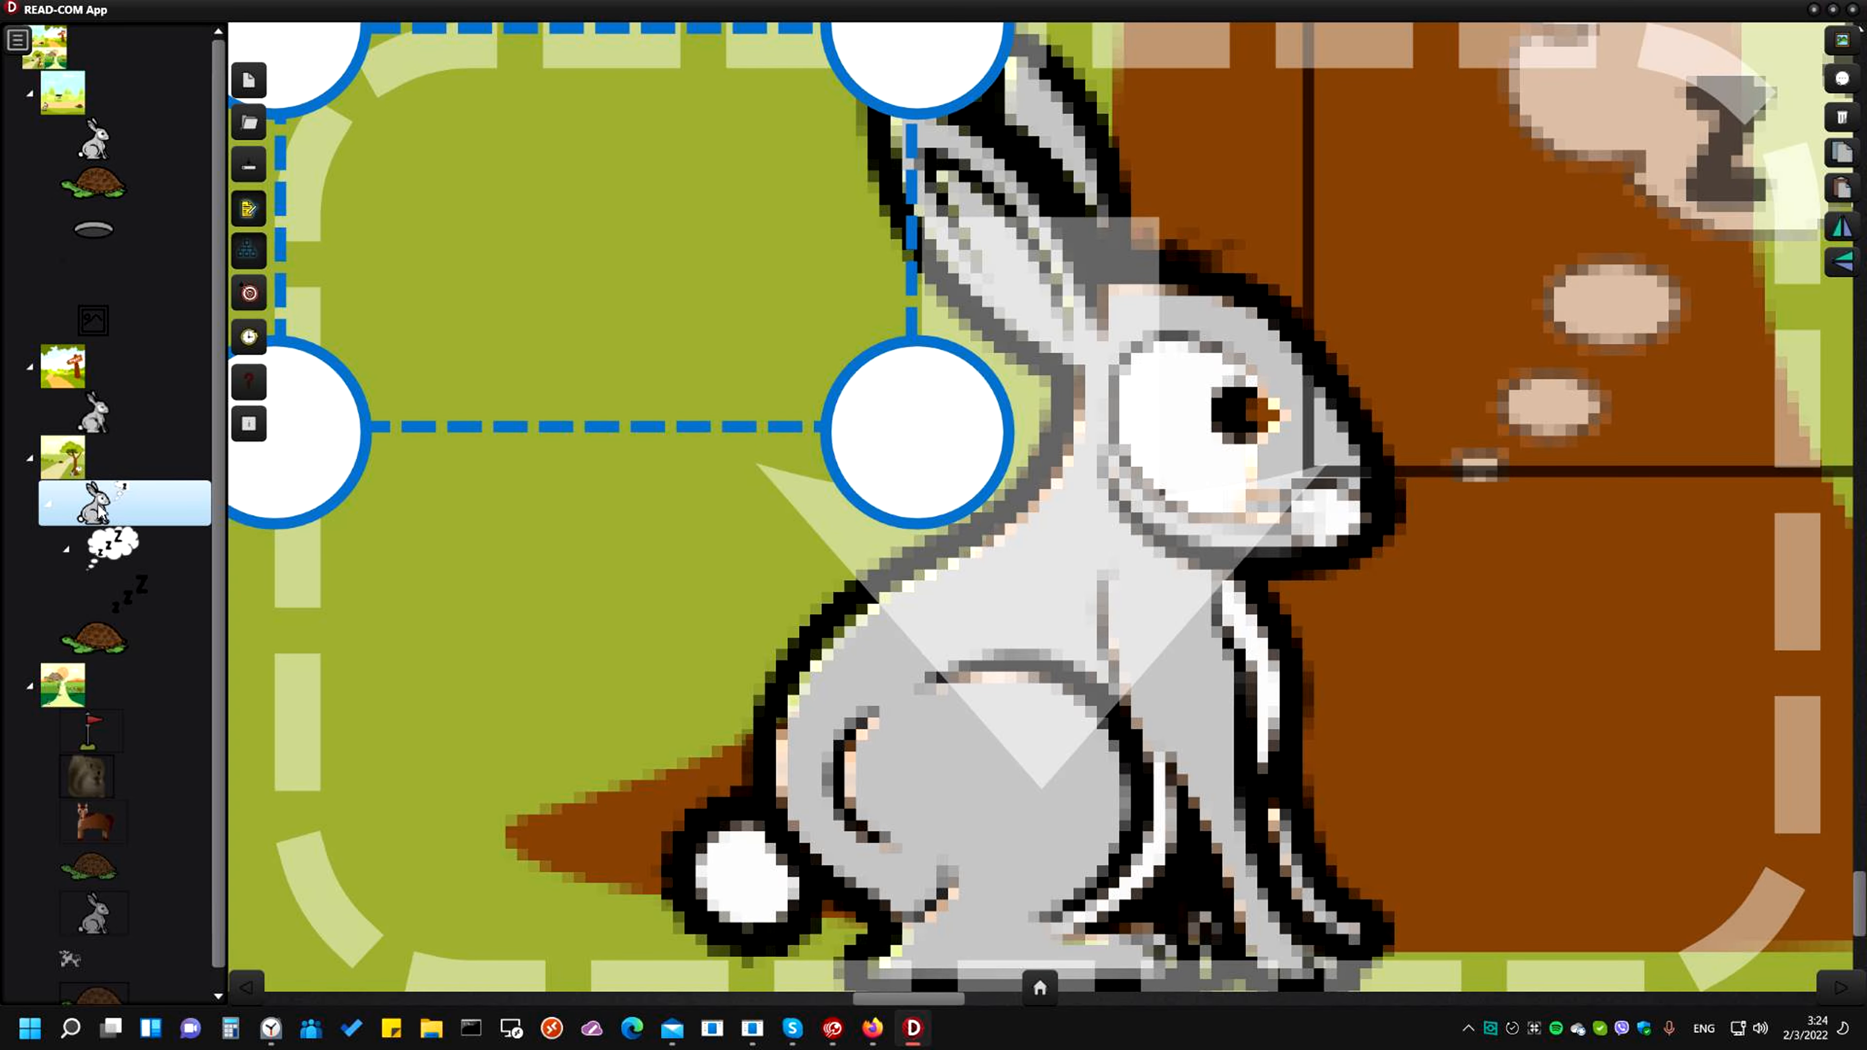
pyautogui.click(82, 460)
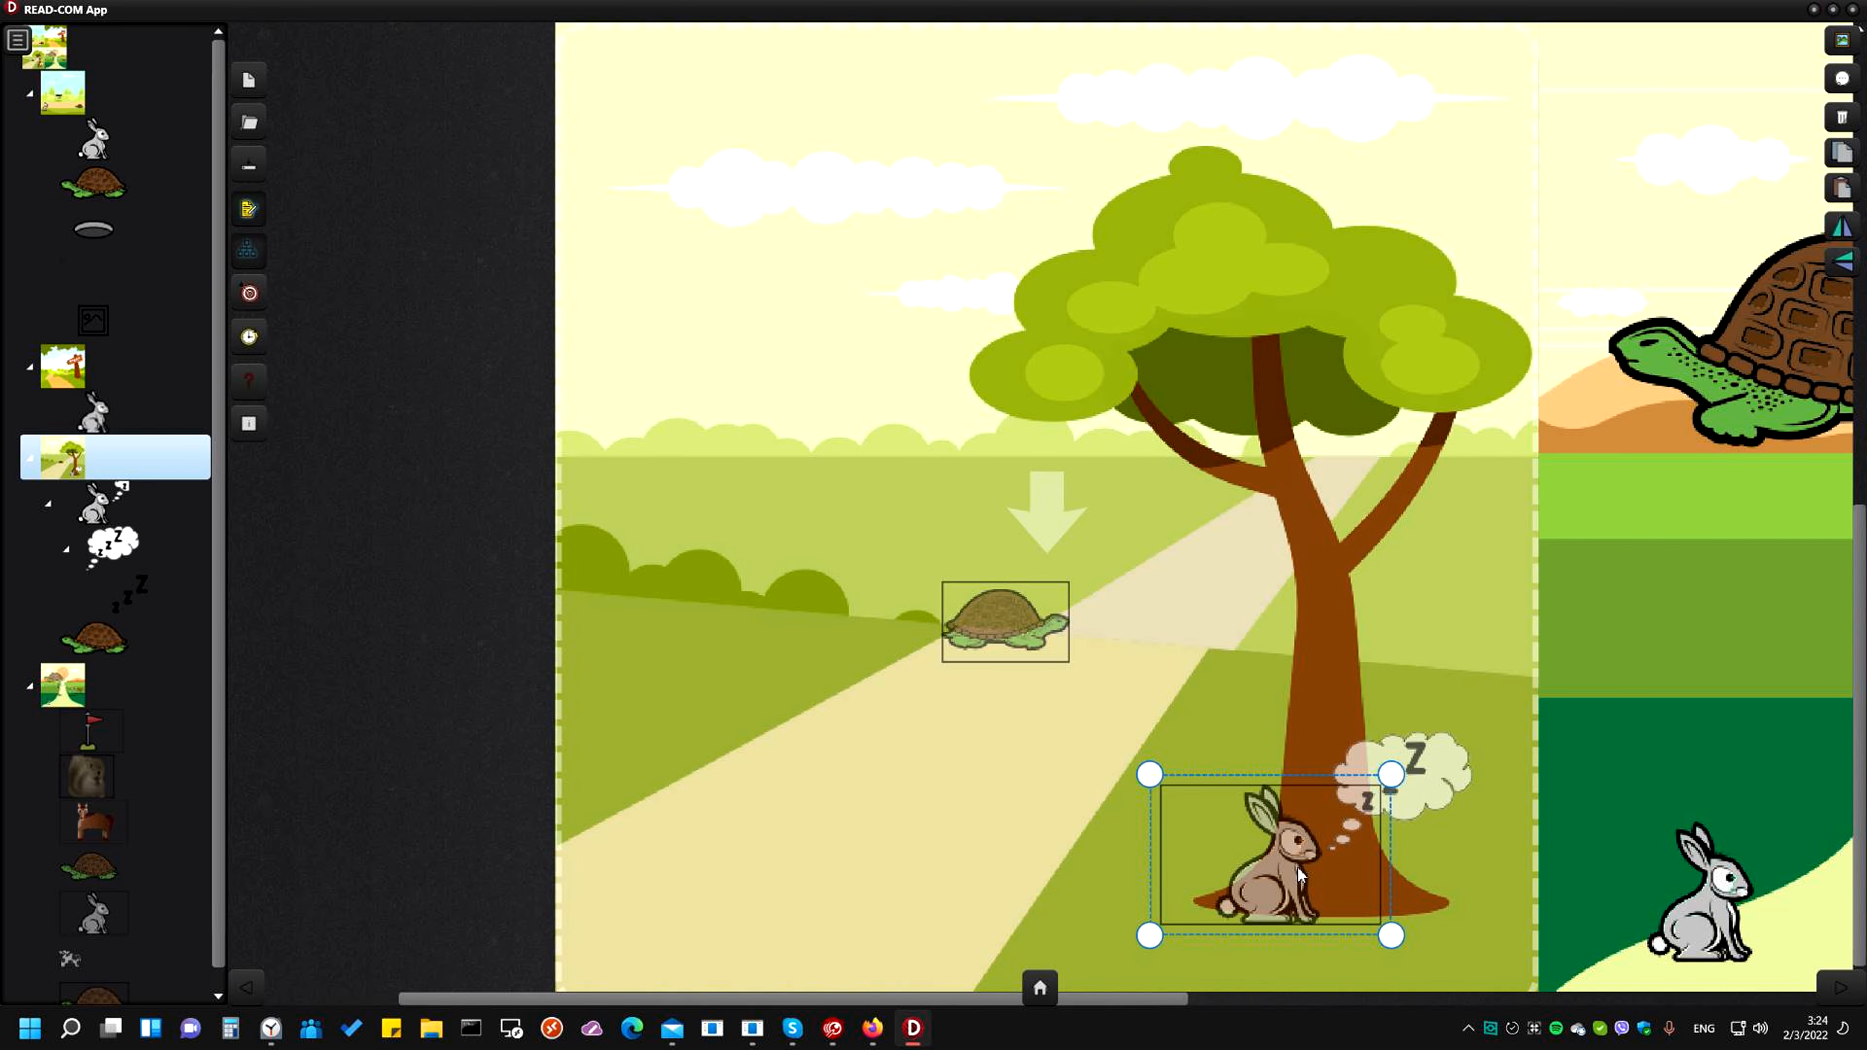
pyautogui.moveTo(1275, 845); pyautogui.dragTo(1073, 851)
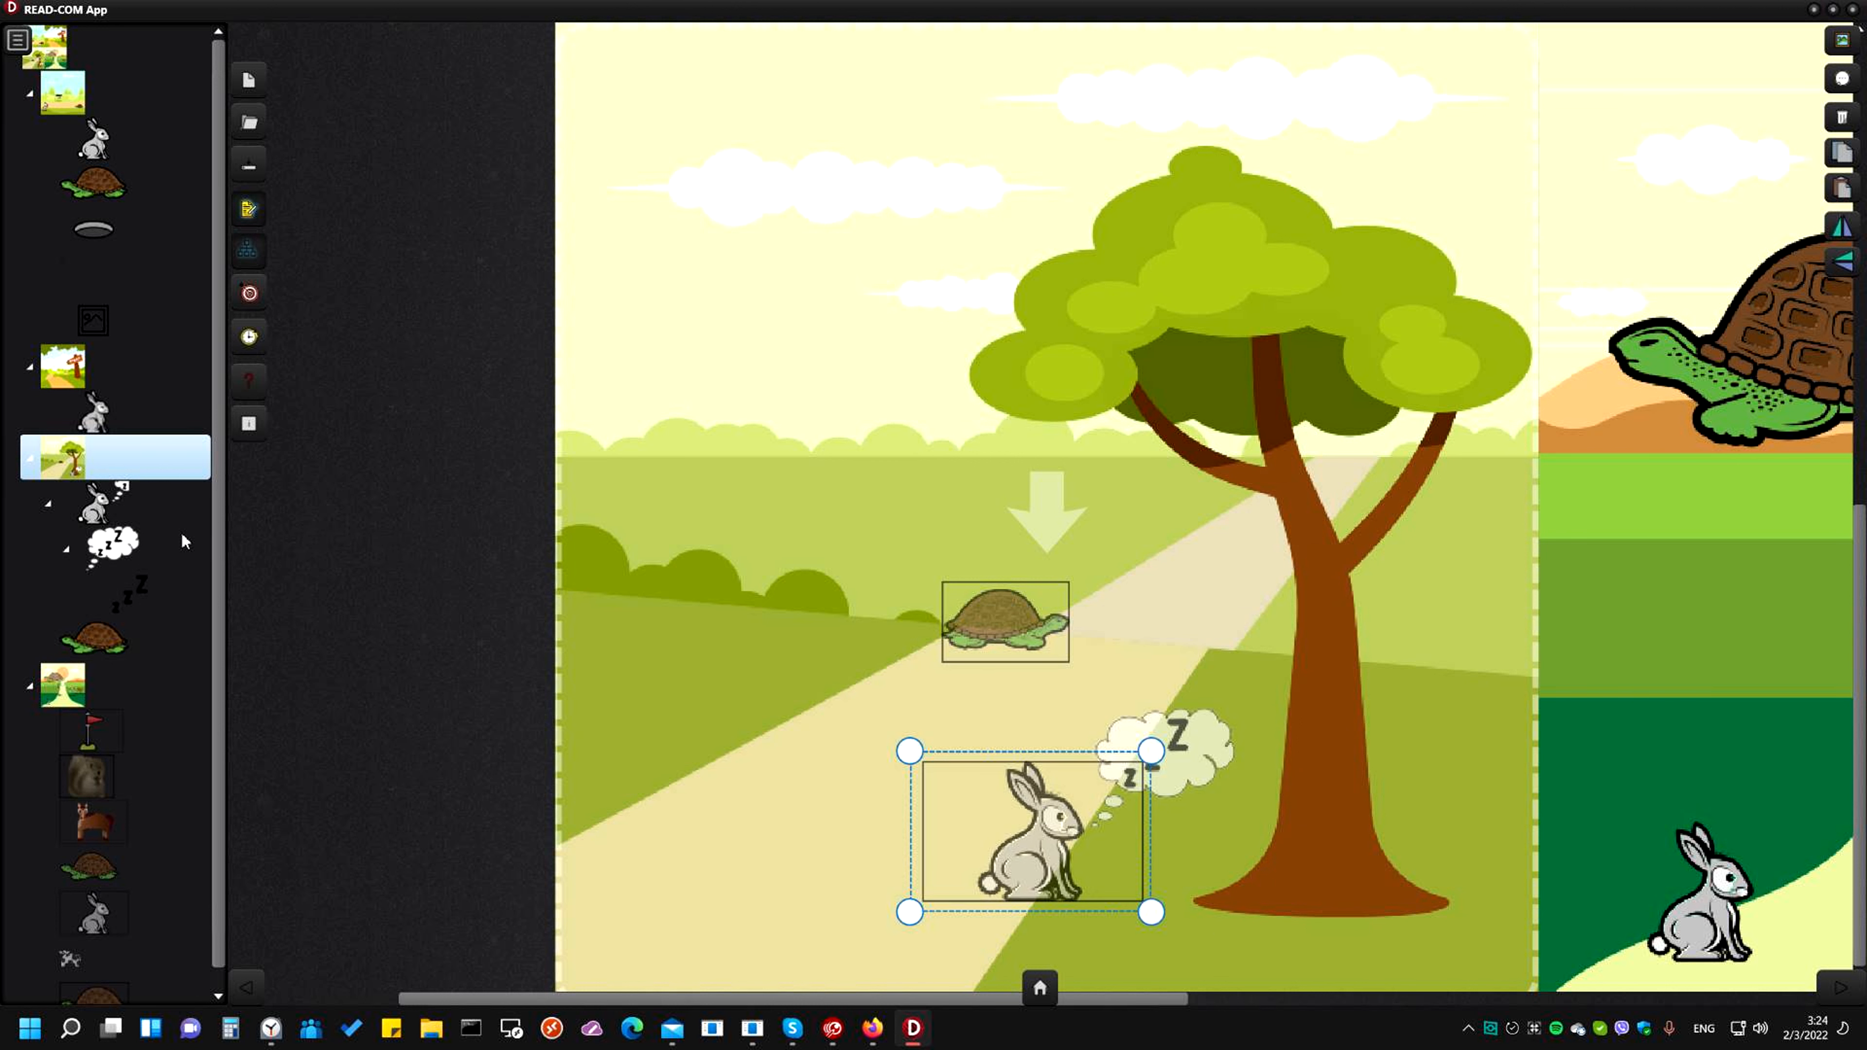
# Delete the Z letters item from the sleeping hare's thought bubble in the tree scene
pyautogui.click(1019, 355)
pyautogui.moveTo(910, 227); pyautogui.dragTo(1217, 435)
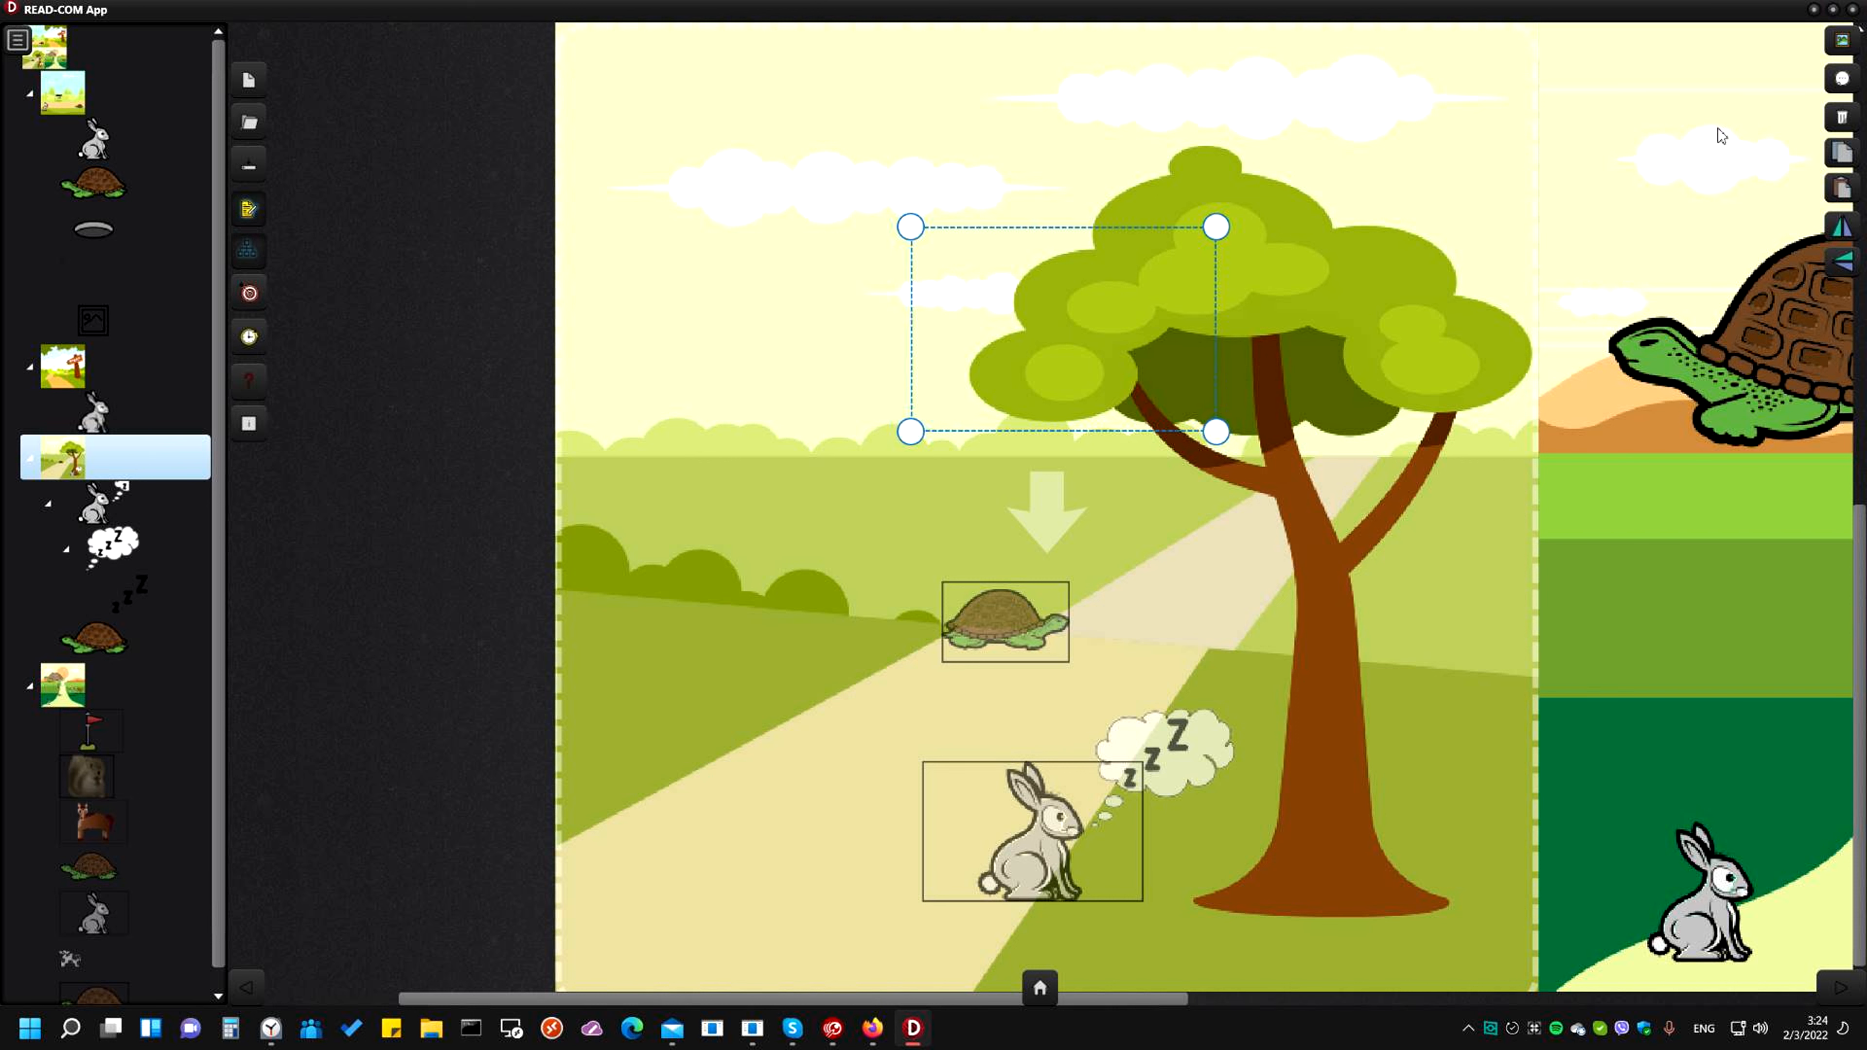
pyautogui.click(134, 541)
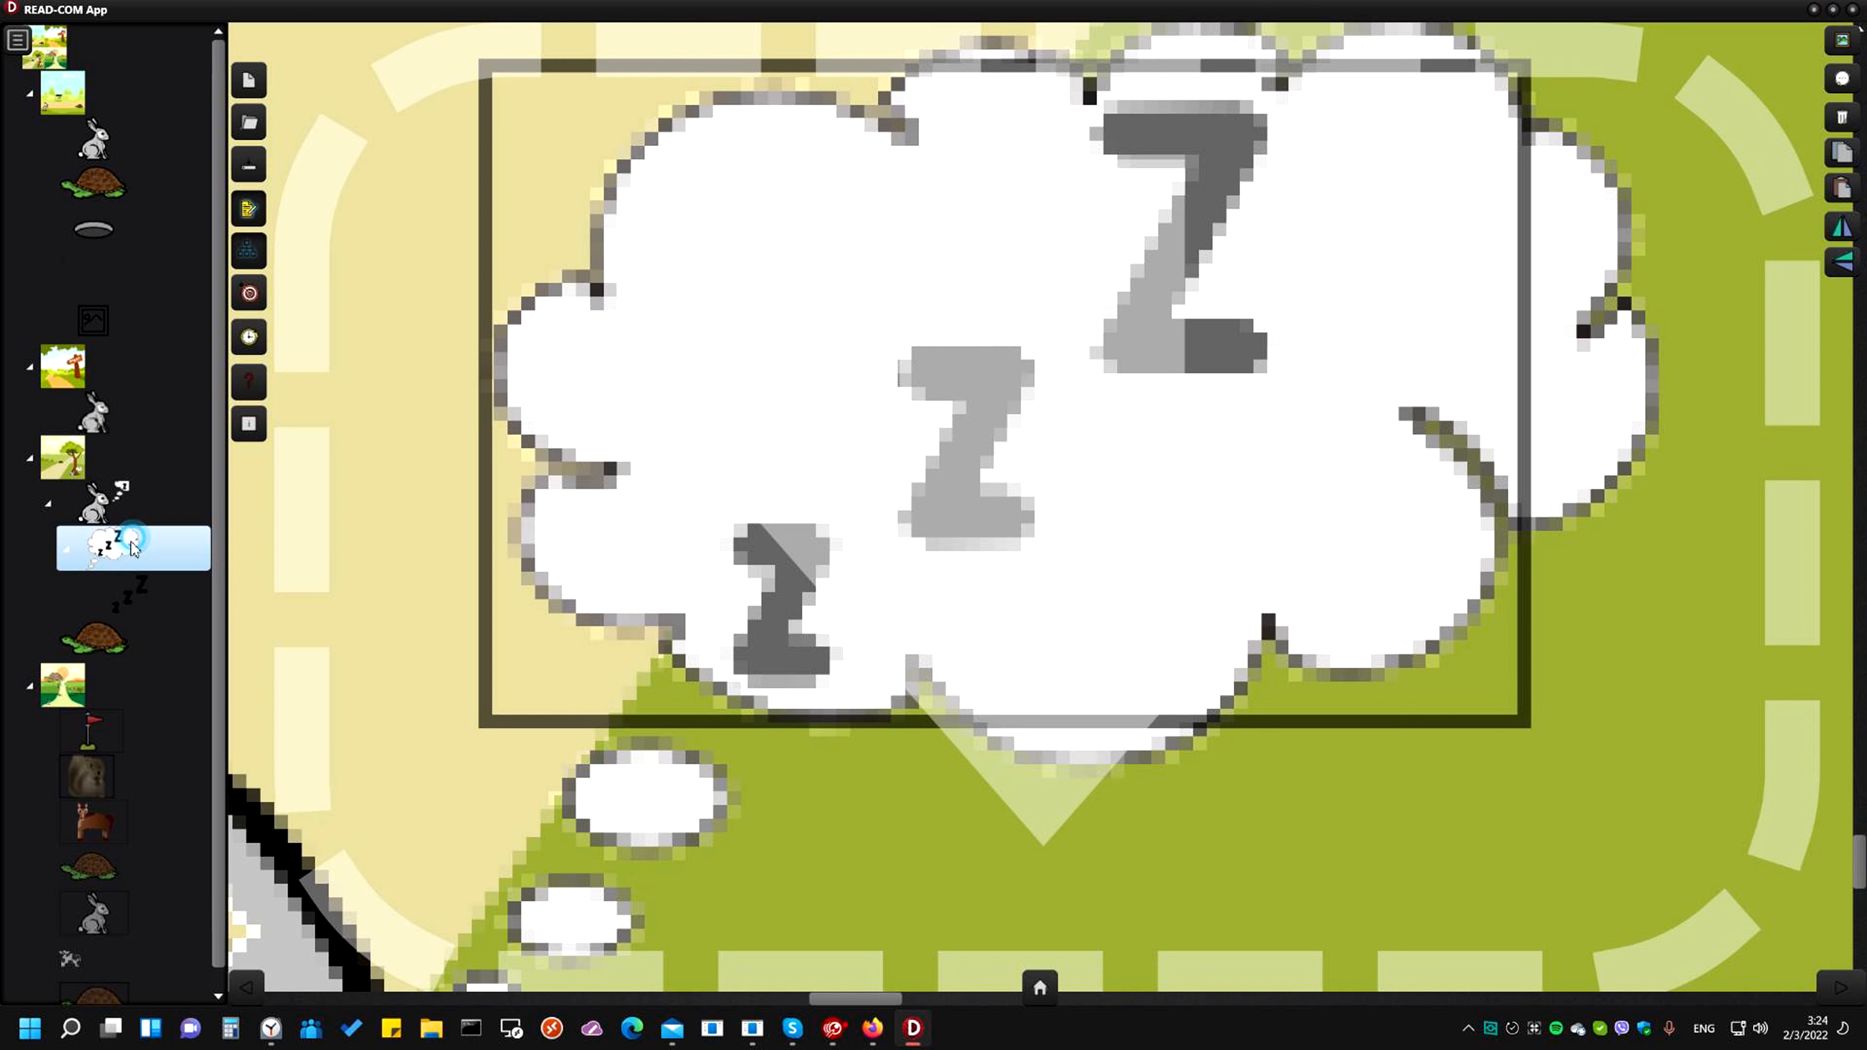
pyautogui.click(127, 579)
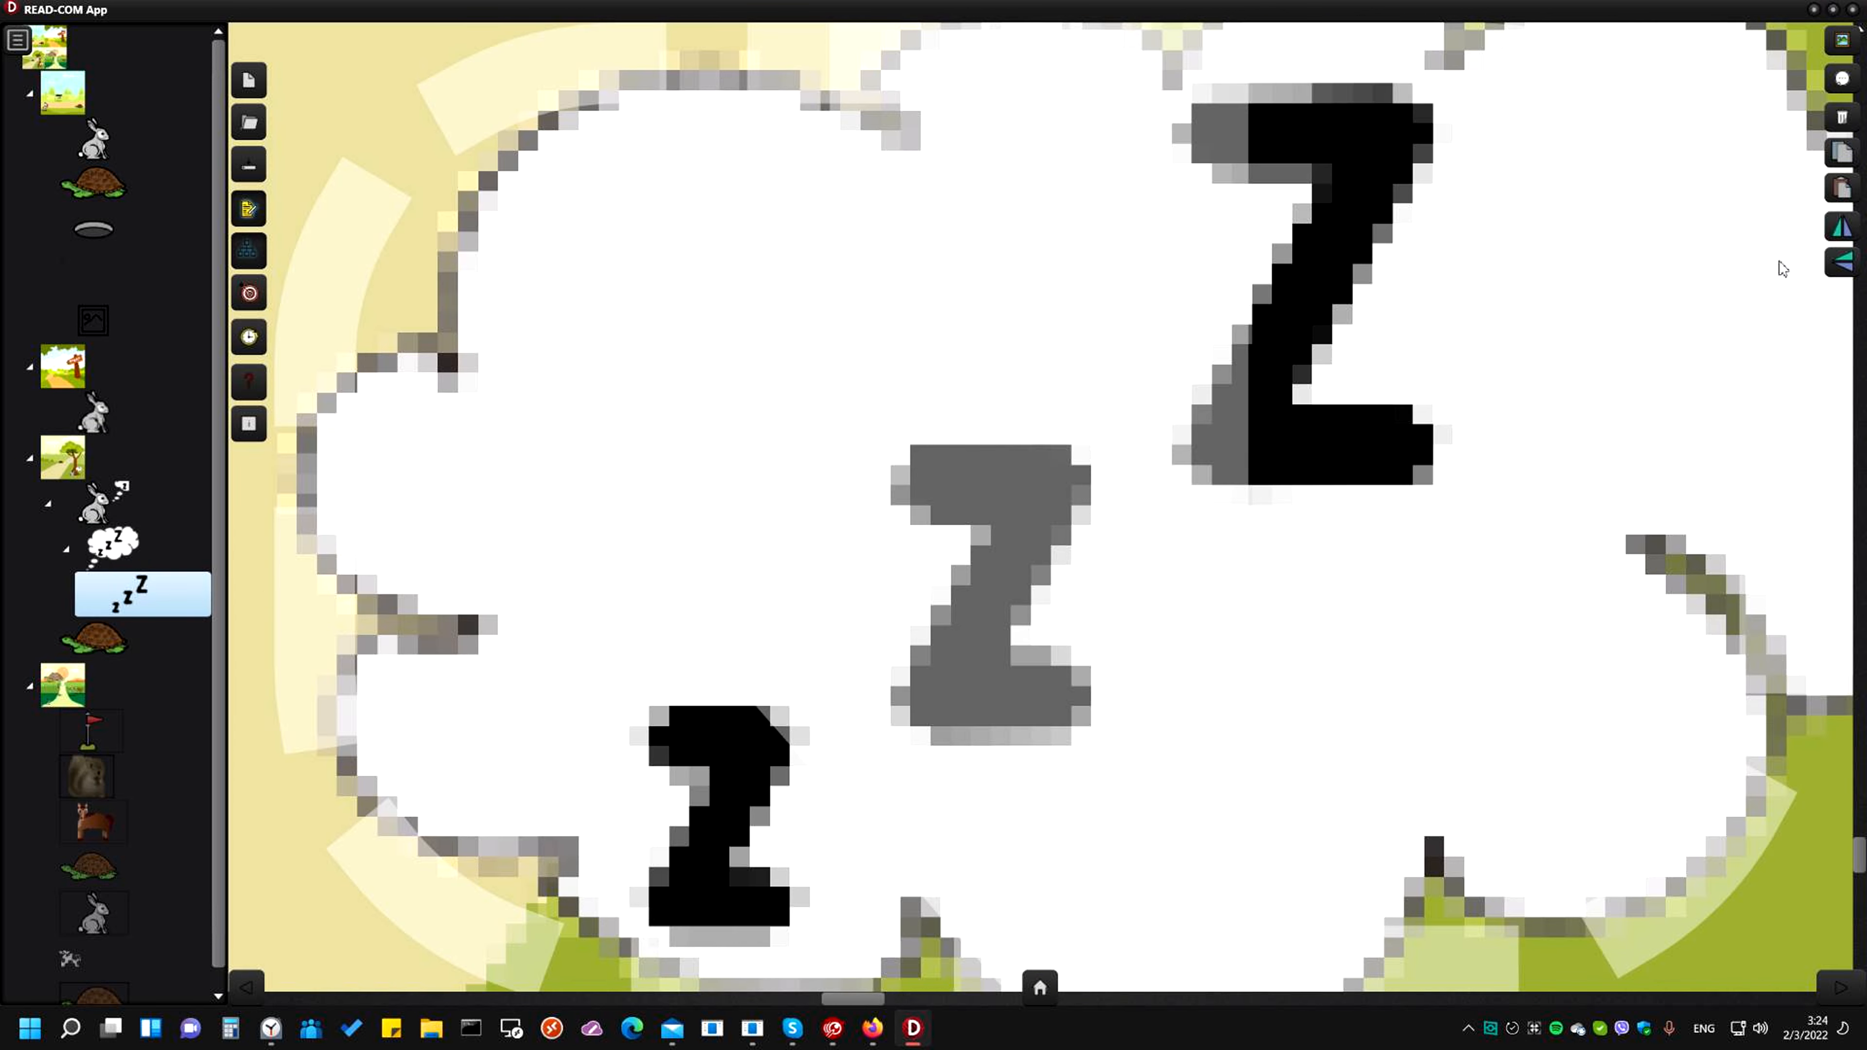
pyautogui.click(1842, 118)
# Mark out a rectangular area in the middle of the hare's empty thought bubble and add a text item there
pyautogui.click(108, 491)
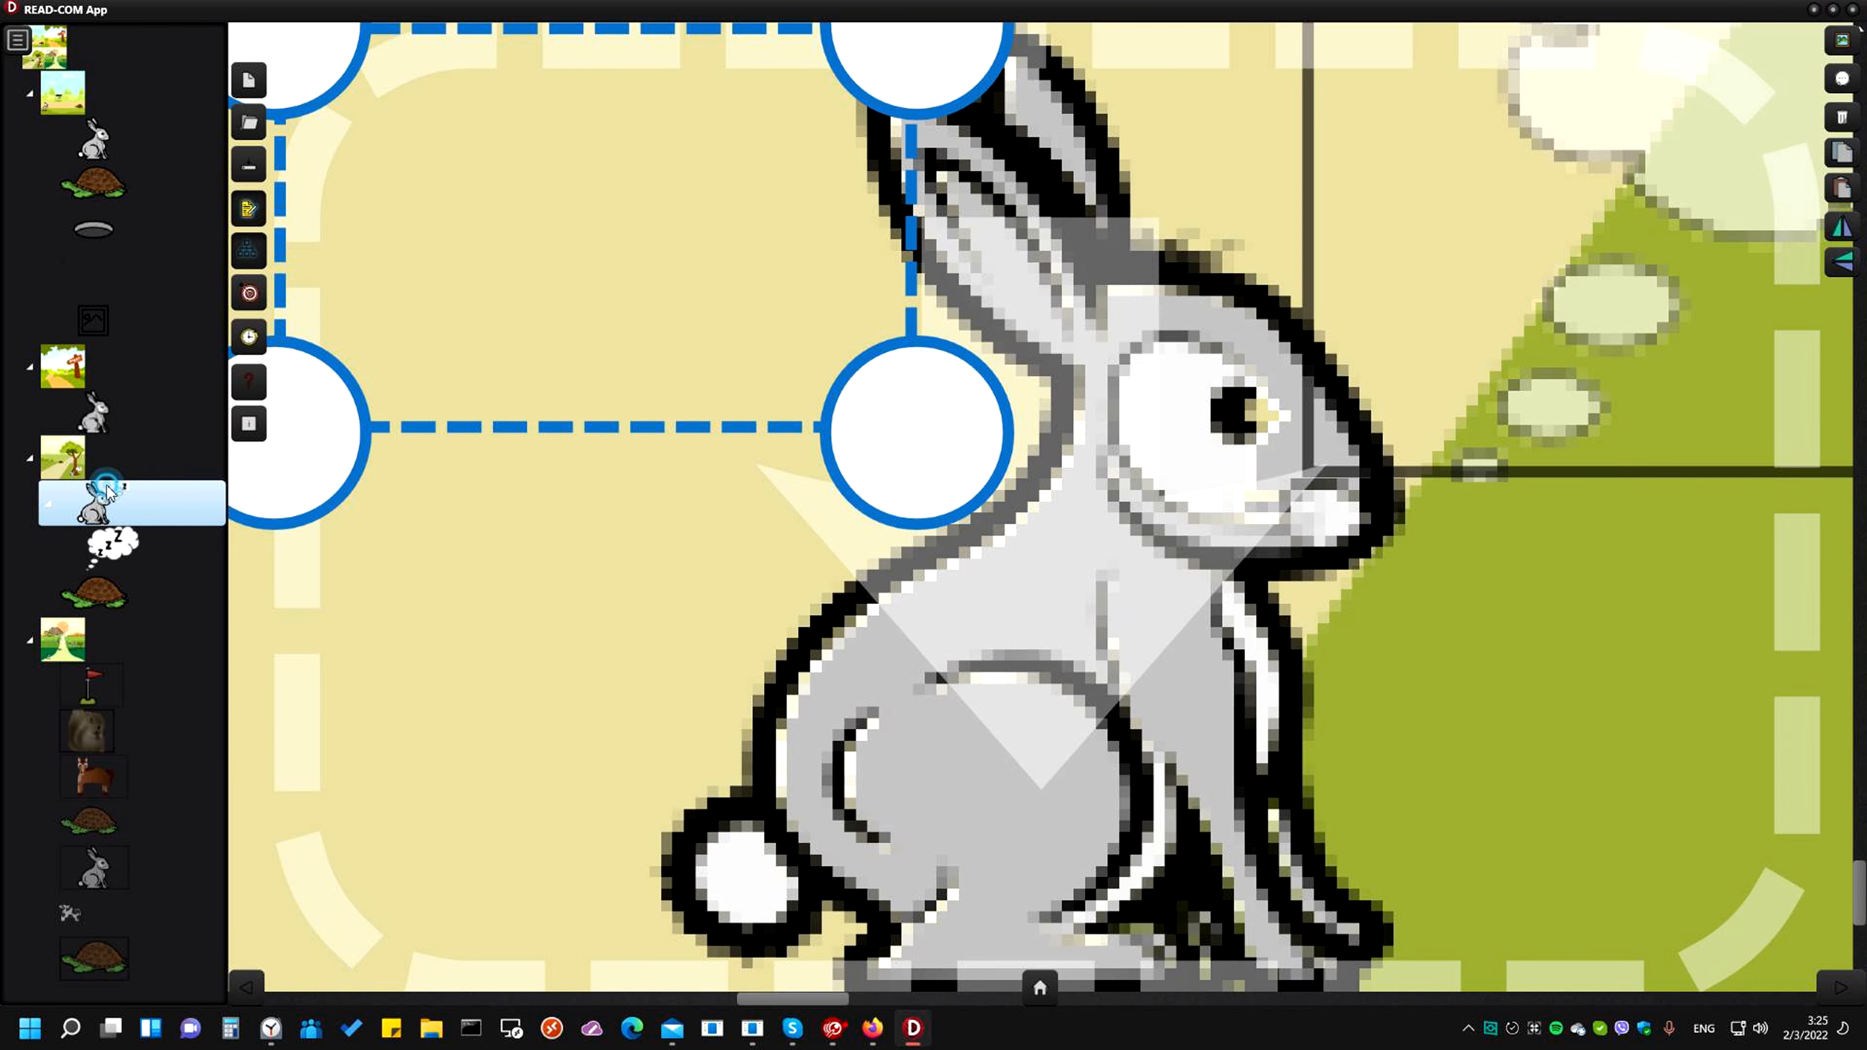
pyautogui.click(113, 546)
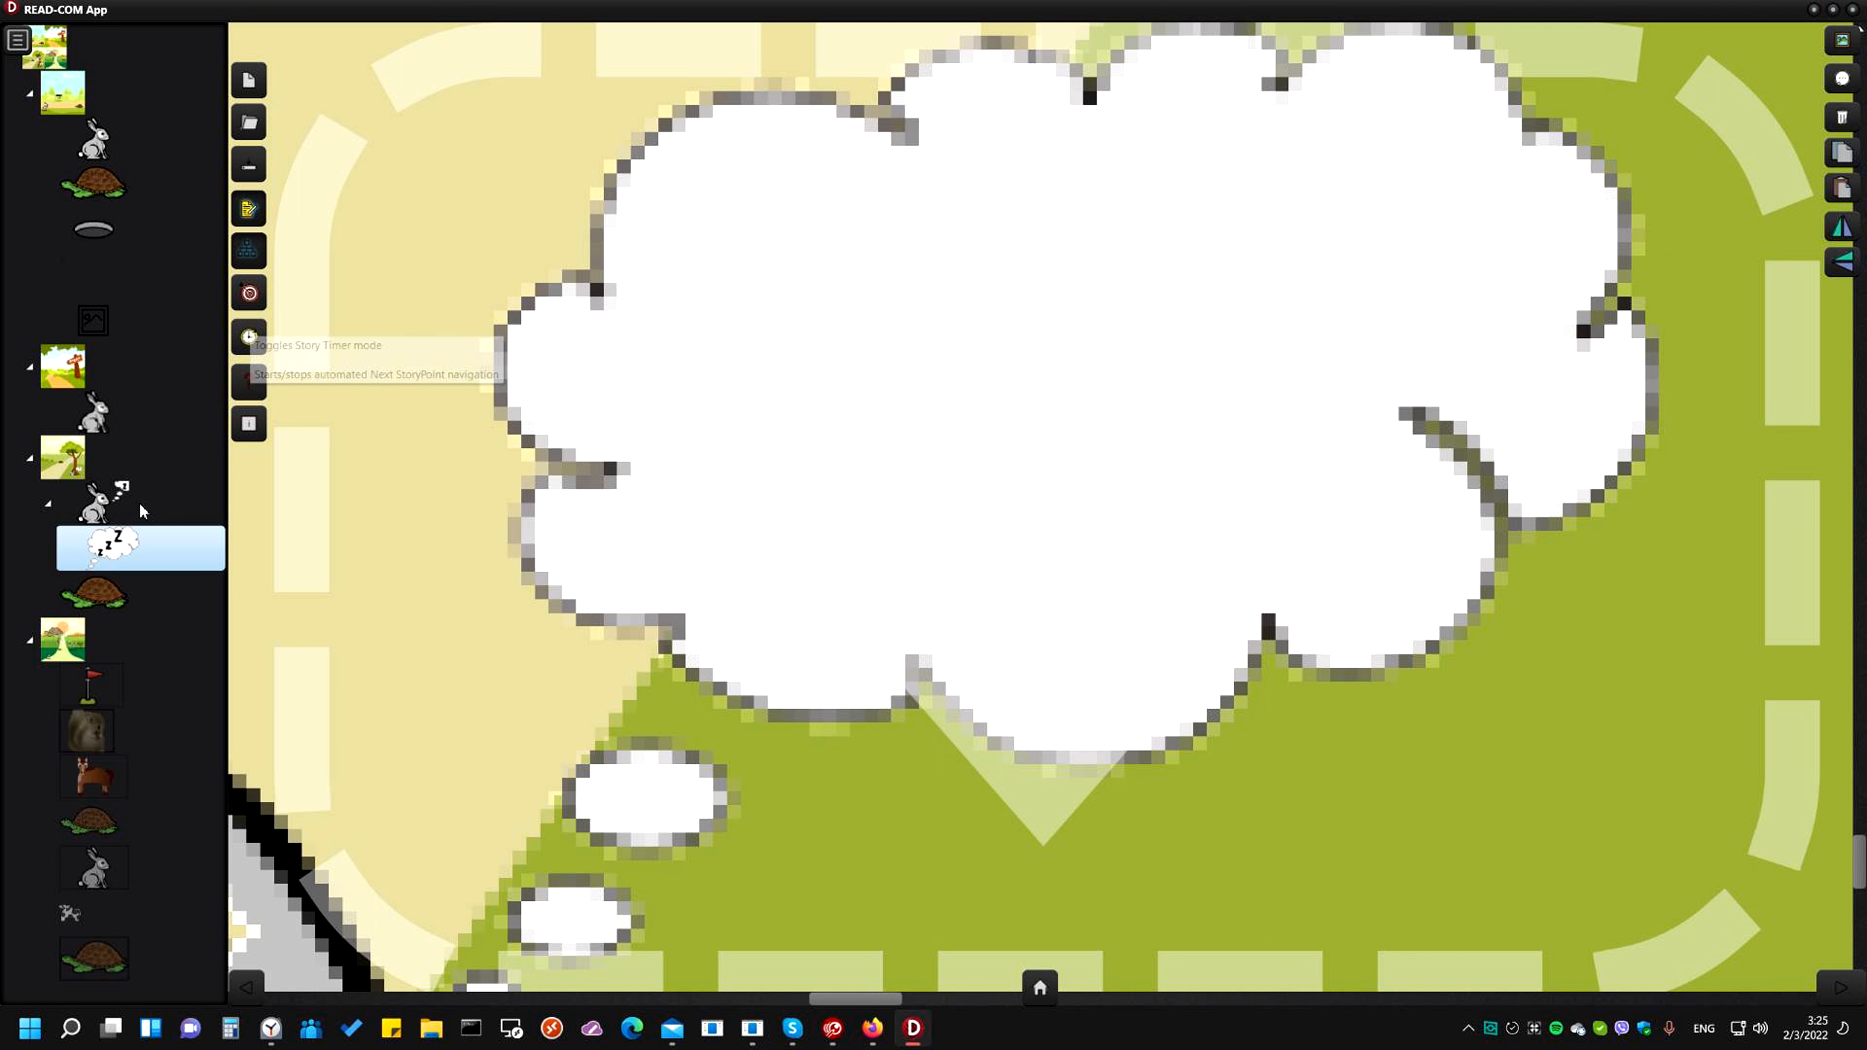
pyautogui.moveTo(748, 219); pyautogui.dragTo(1373, 590)
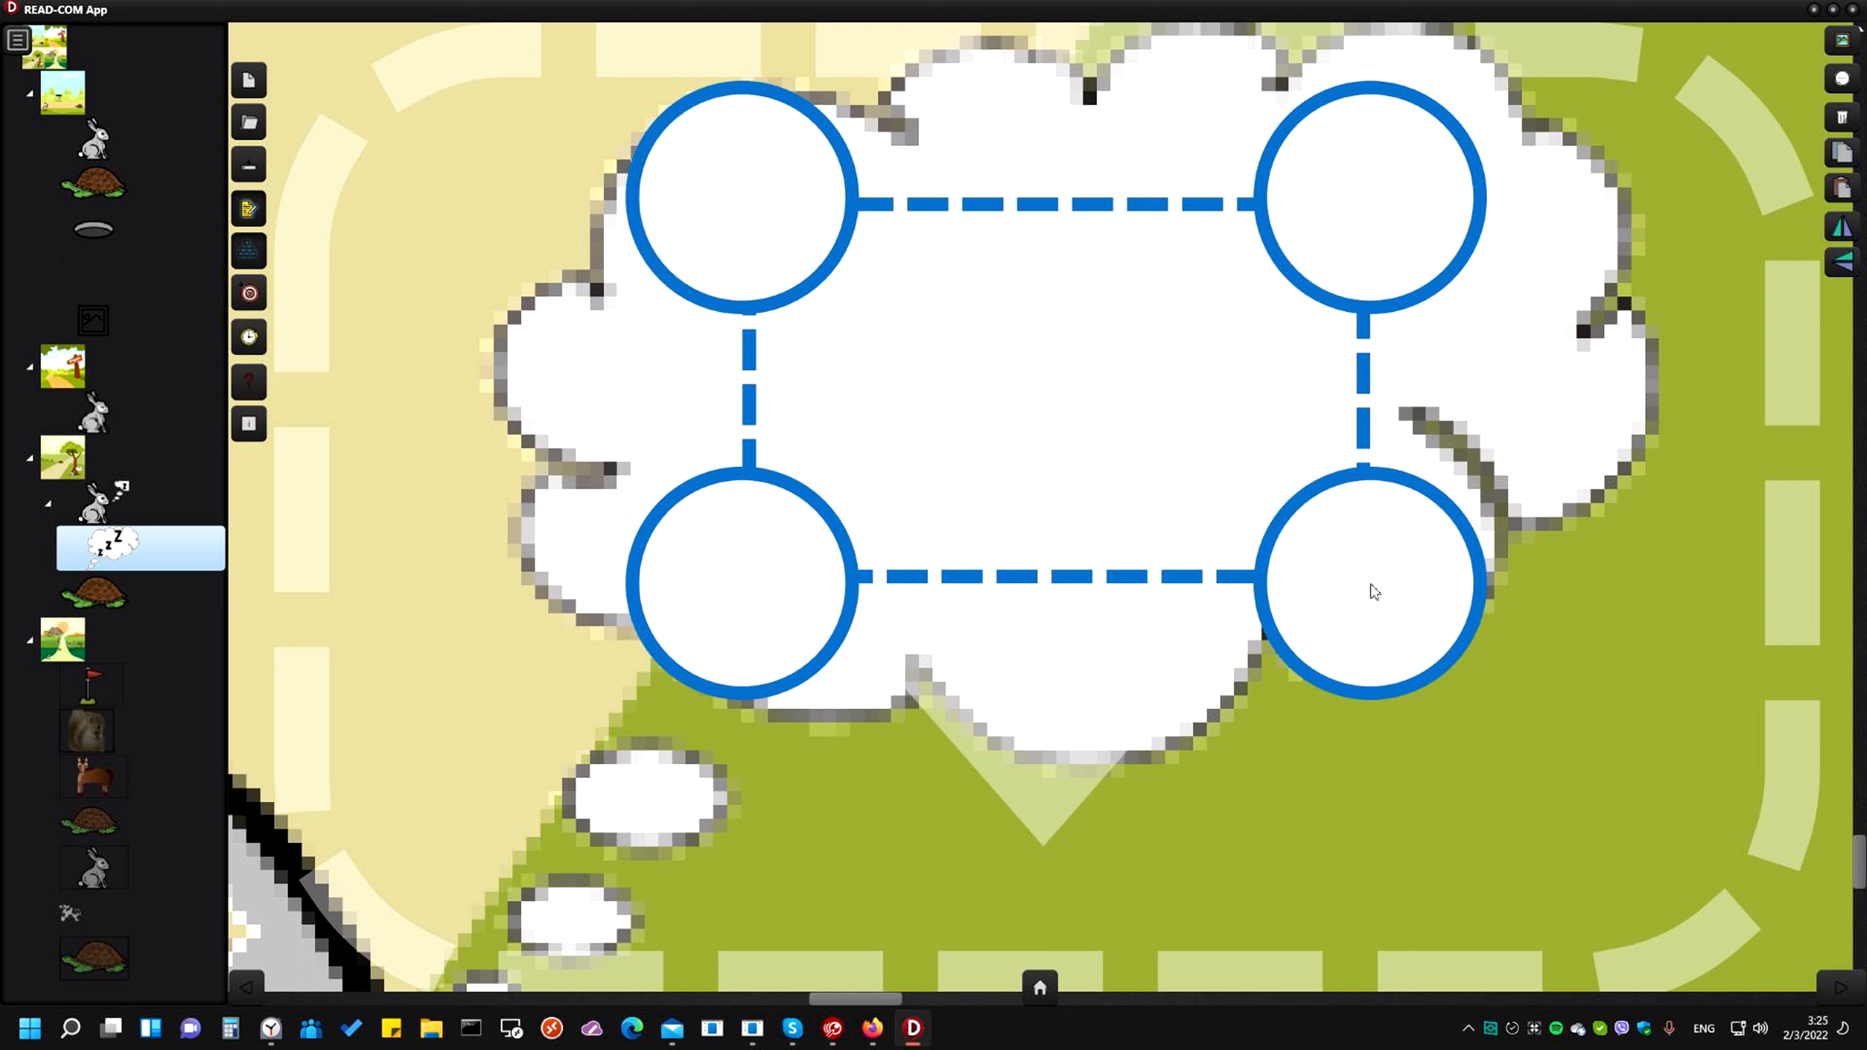
pyautogui.click(1843, 81)
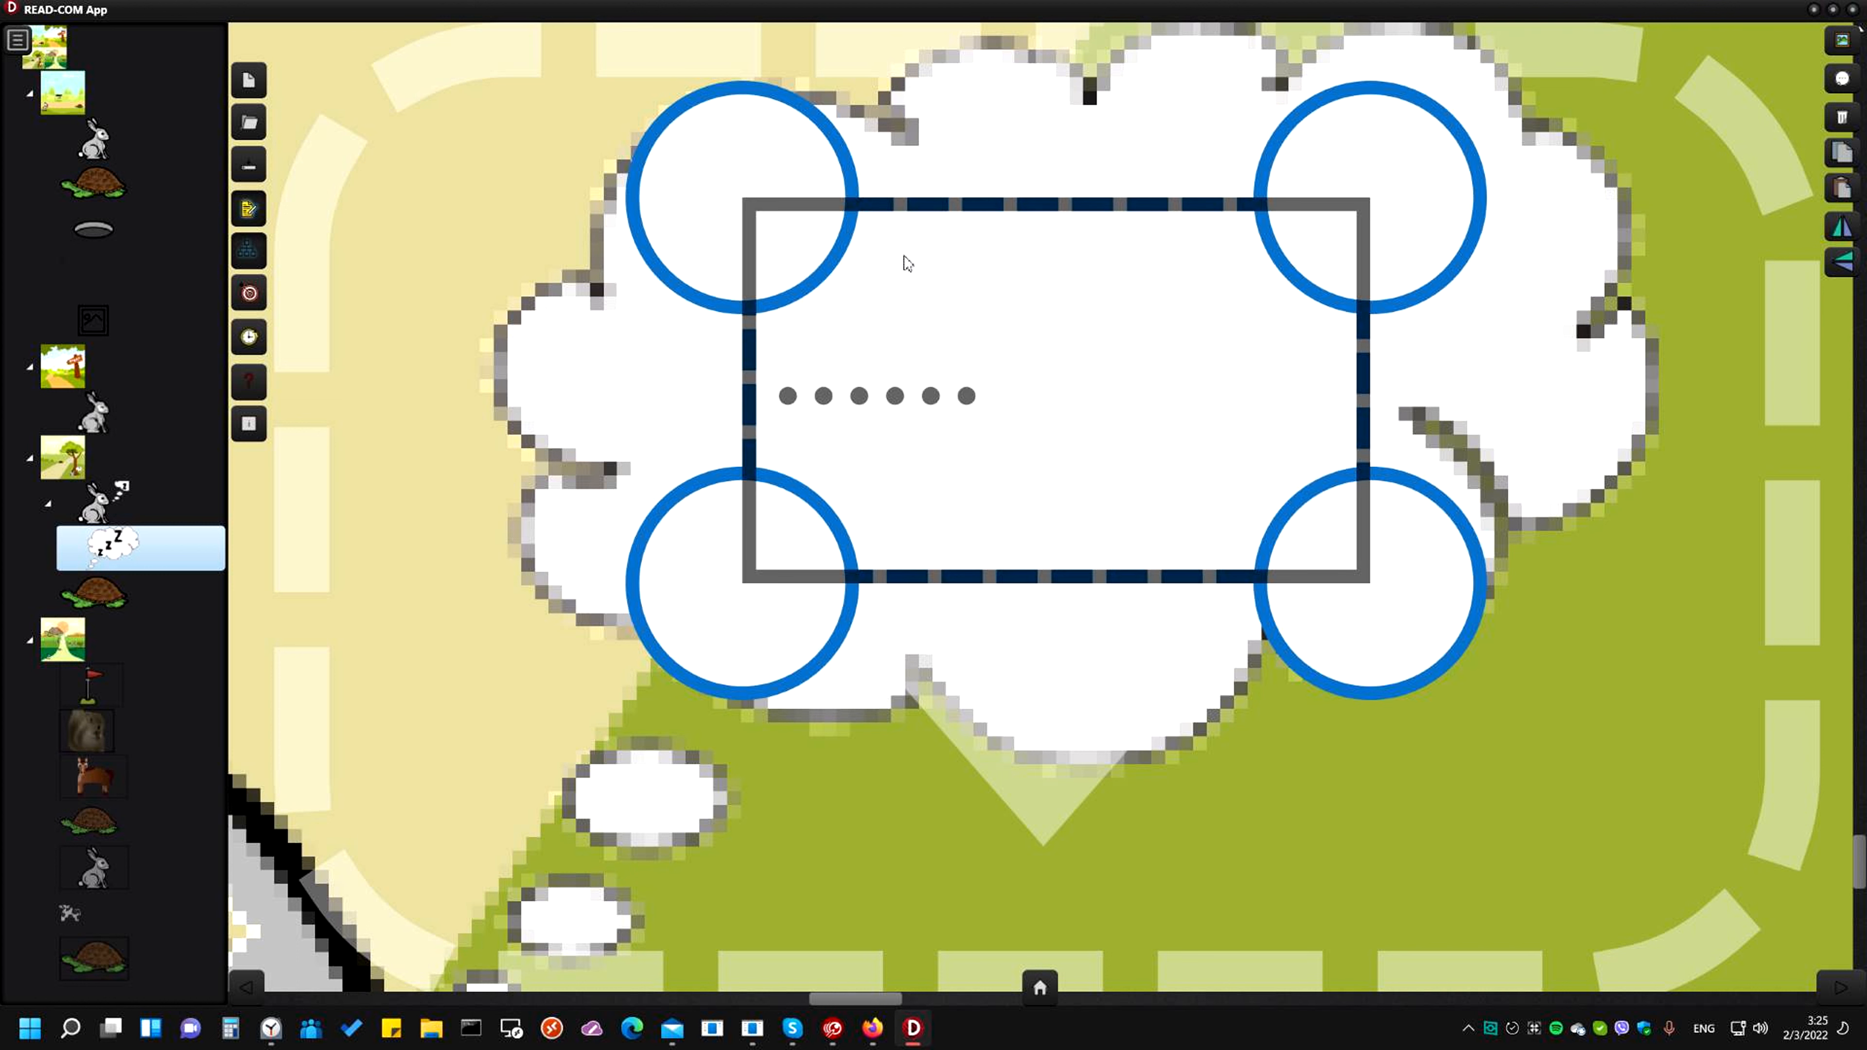
pyautogui.click(1551, 410)
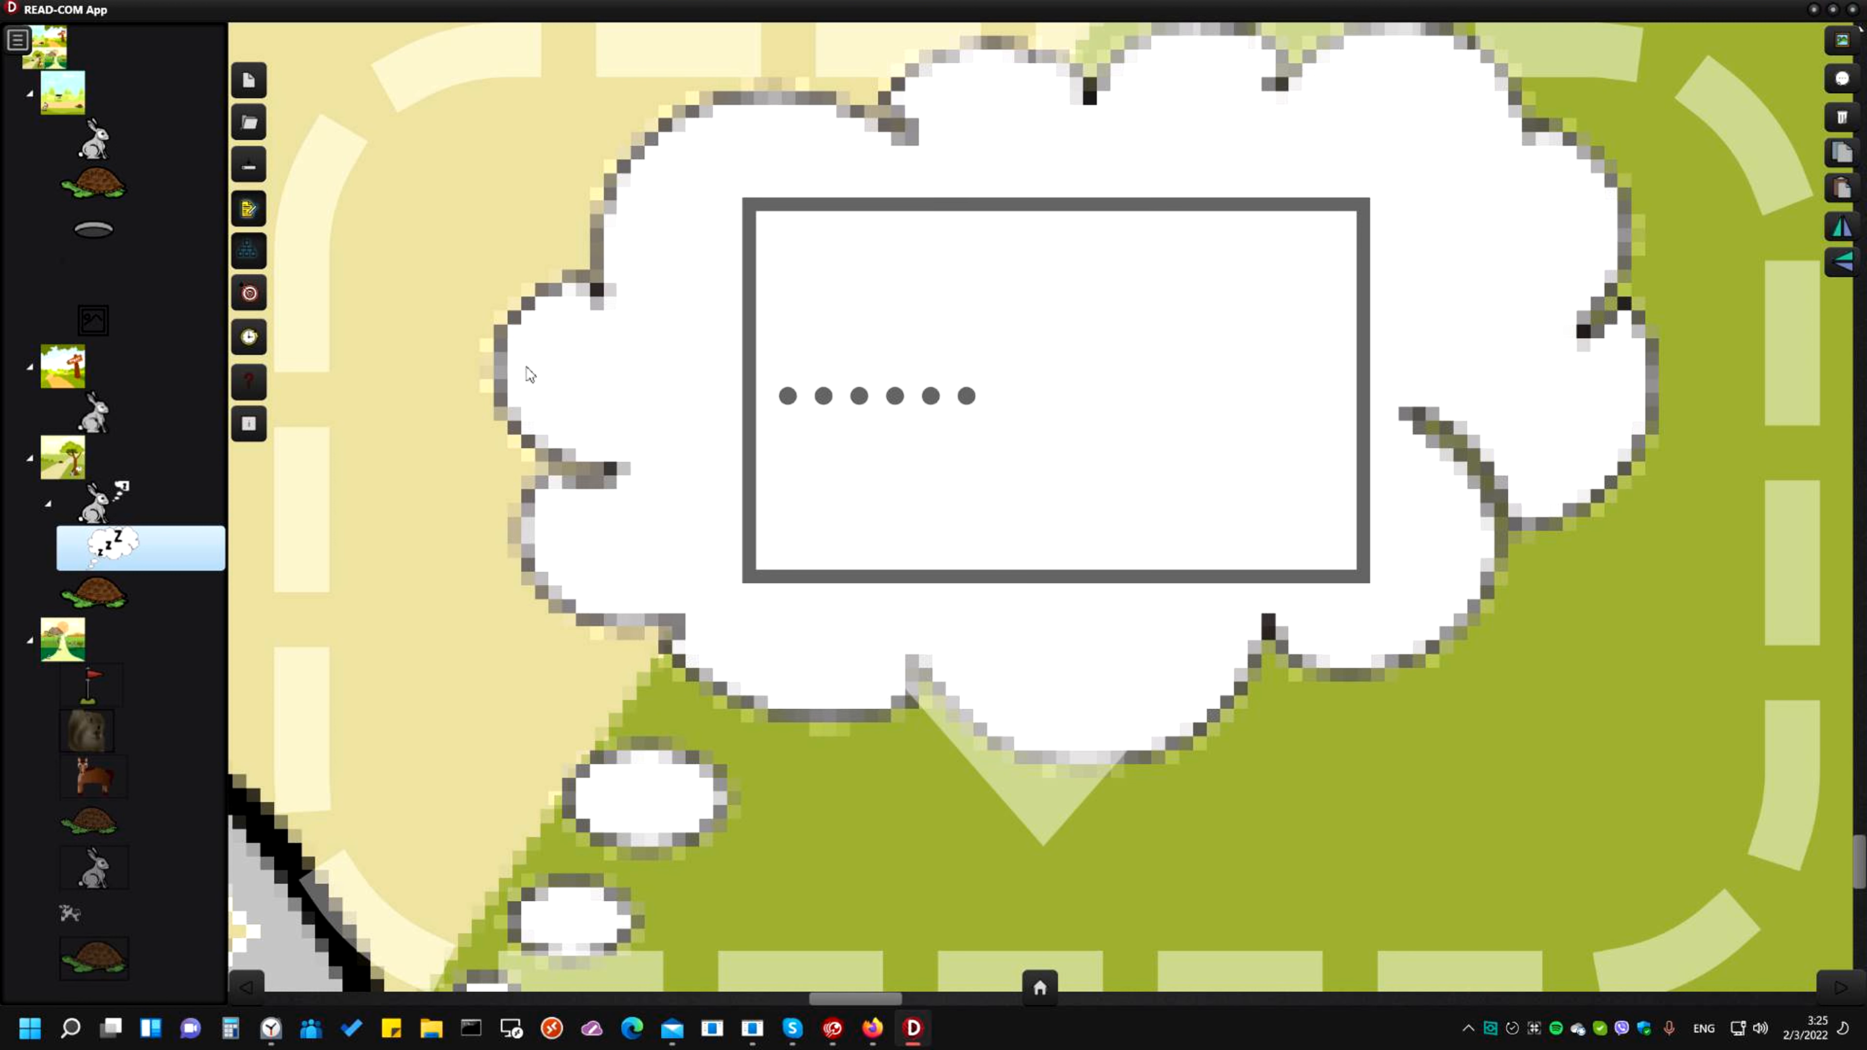
# Hide and reshow the story structure, and replace the placeholder dots of the thought bubble's new text item with "hello"
pyautogui.click(250, 253)
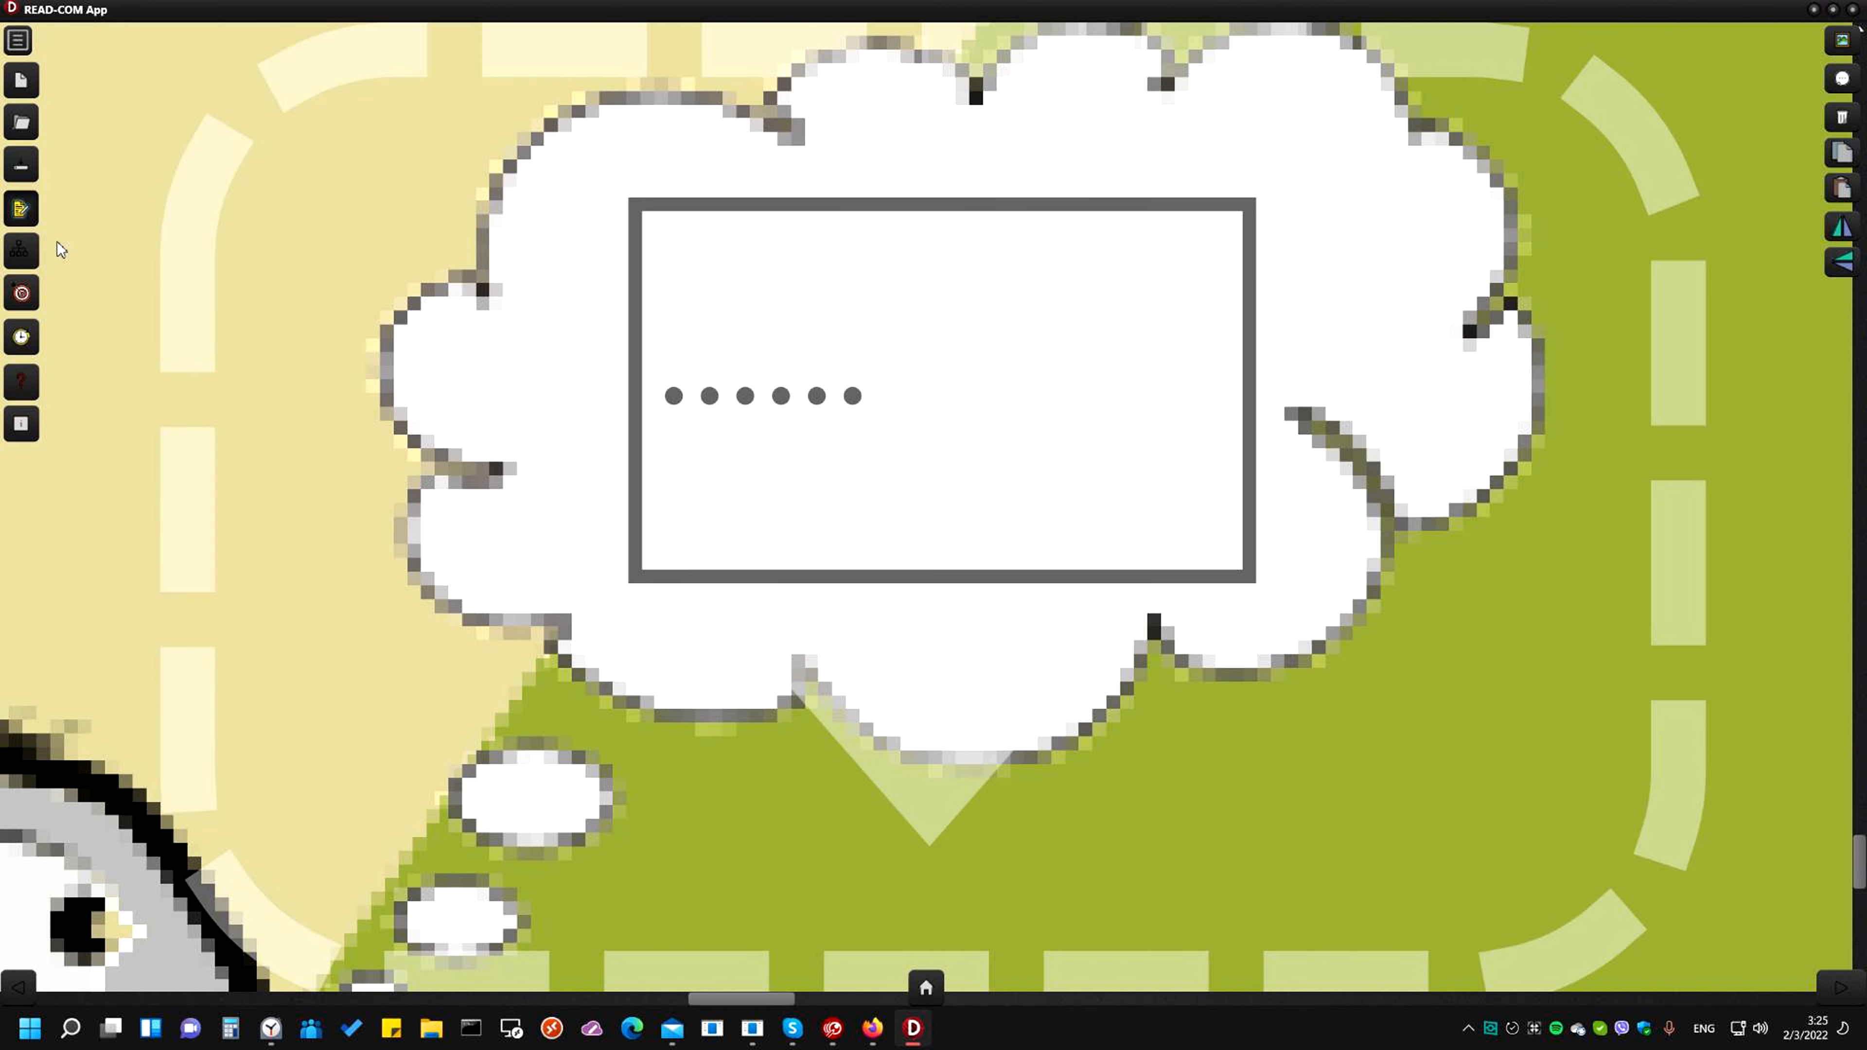
pyautogui.click(22, 250)
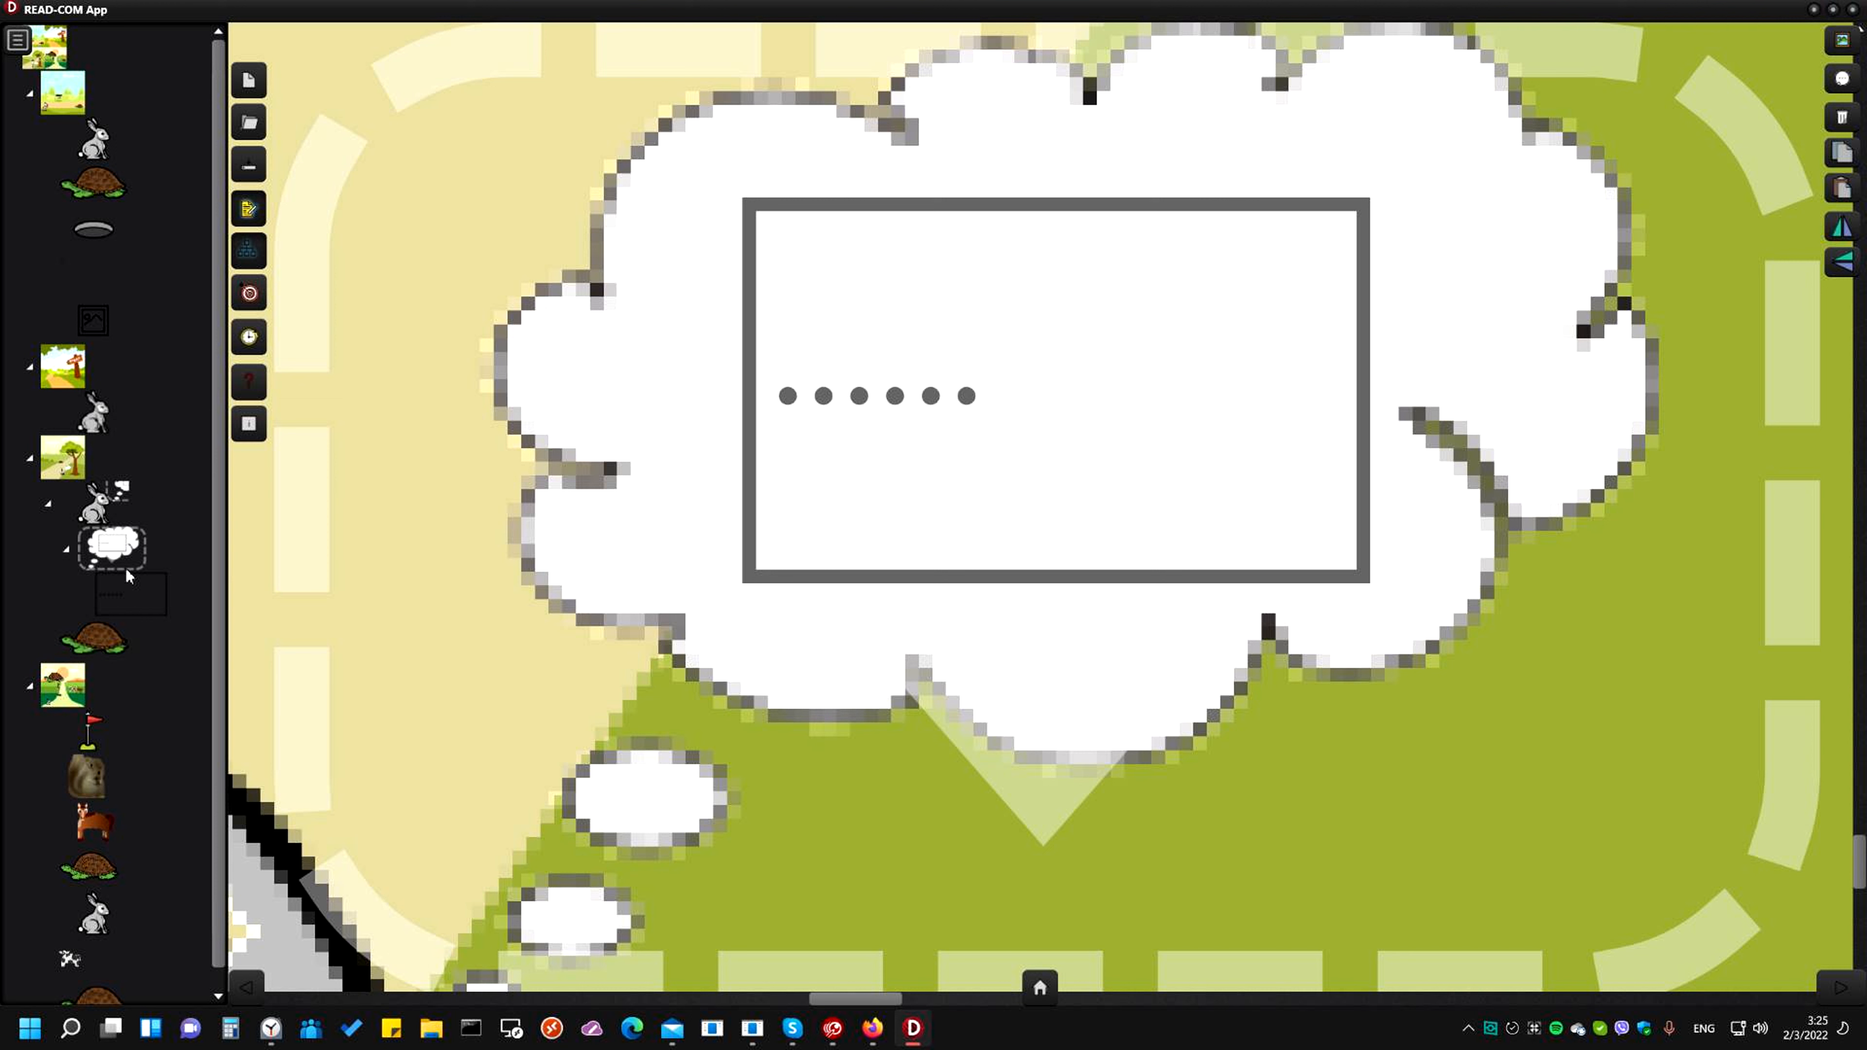
pyautogui.click(128, 592)
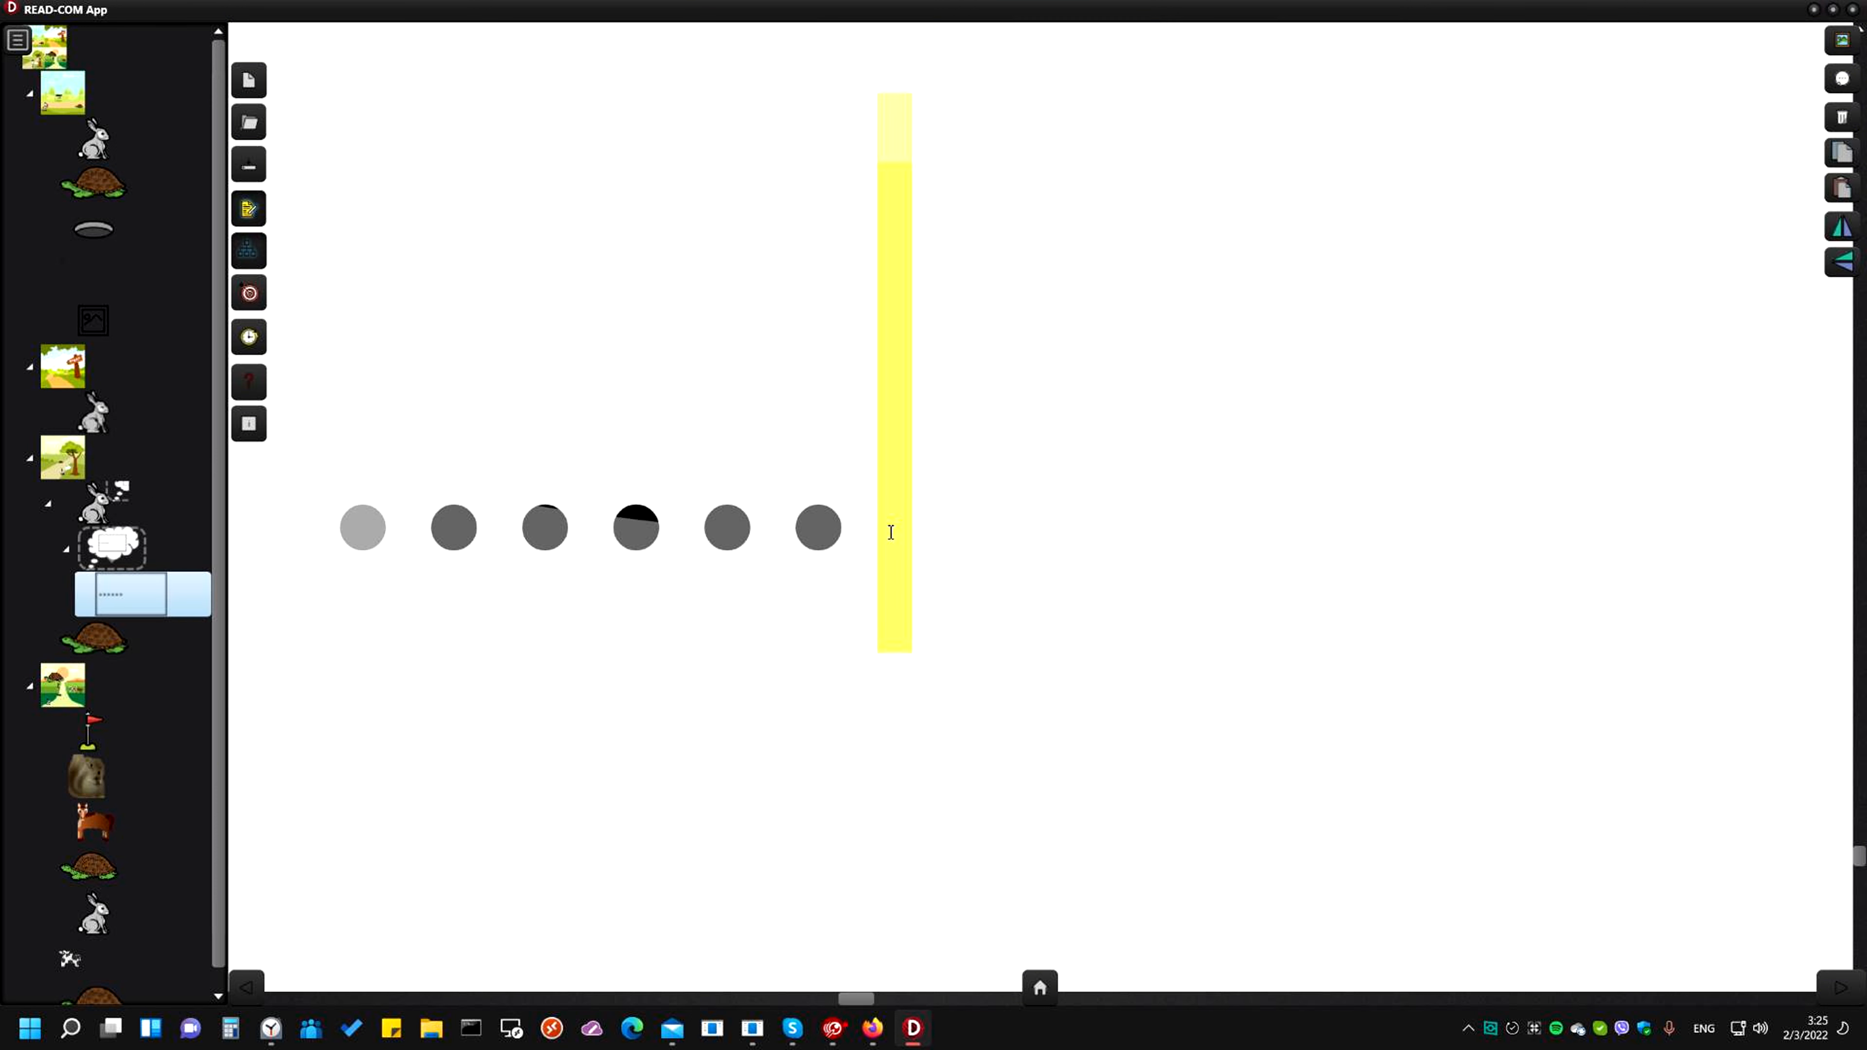
pyautogui.press('BackSpace')
pyautogui.press('BackSpace')
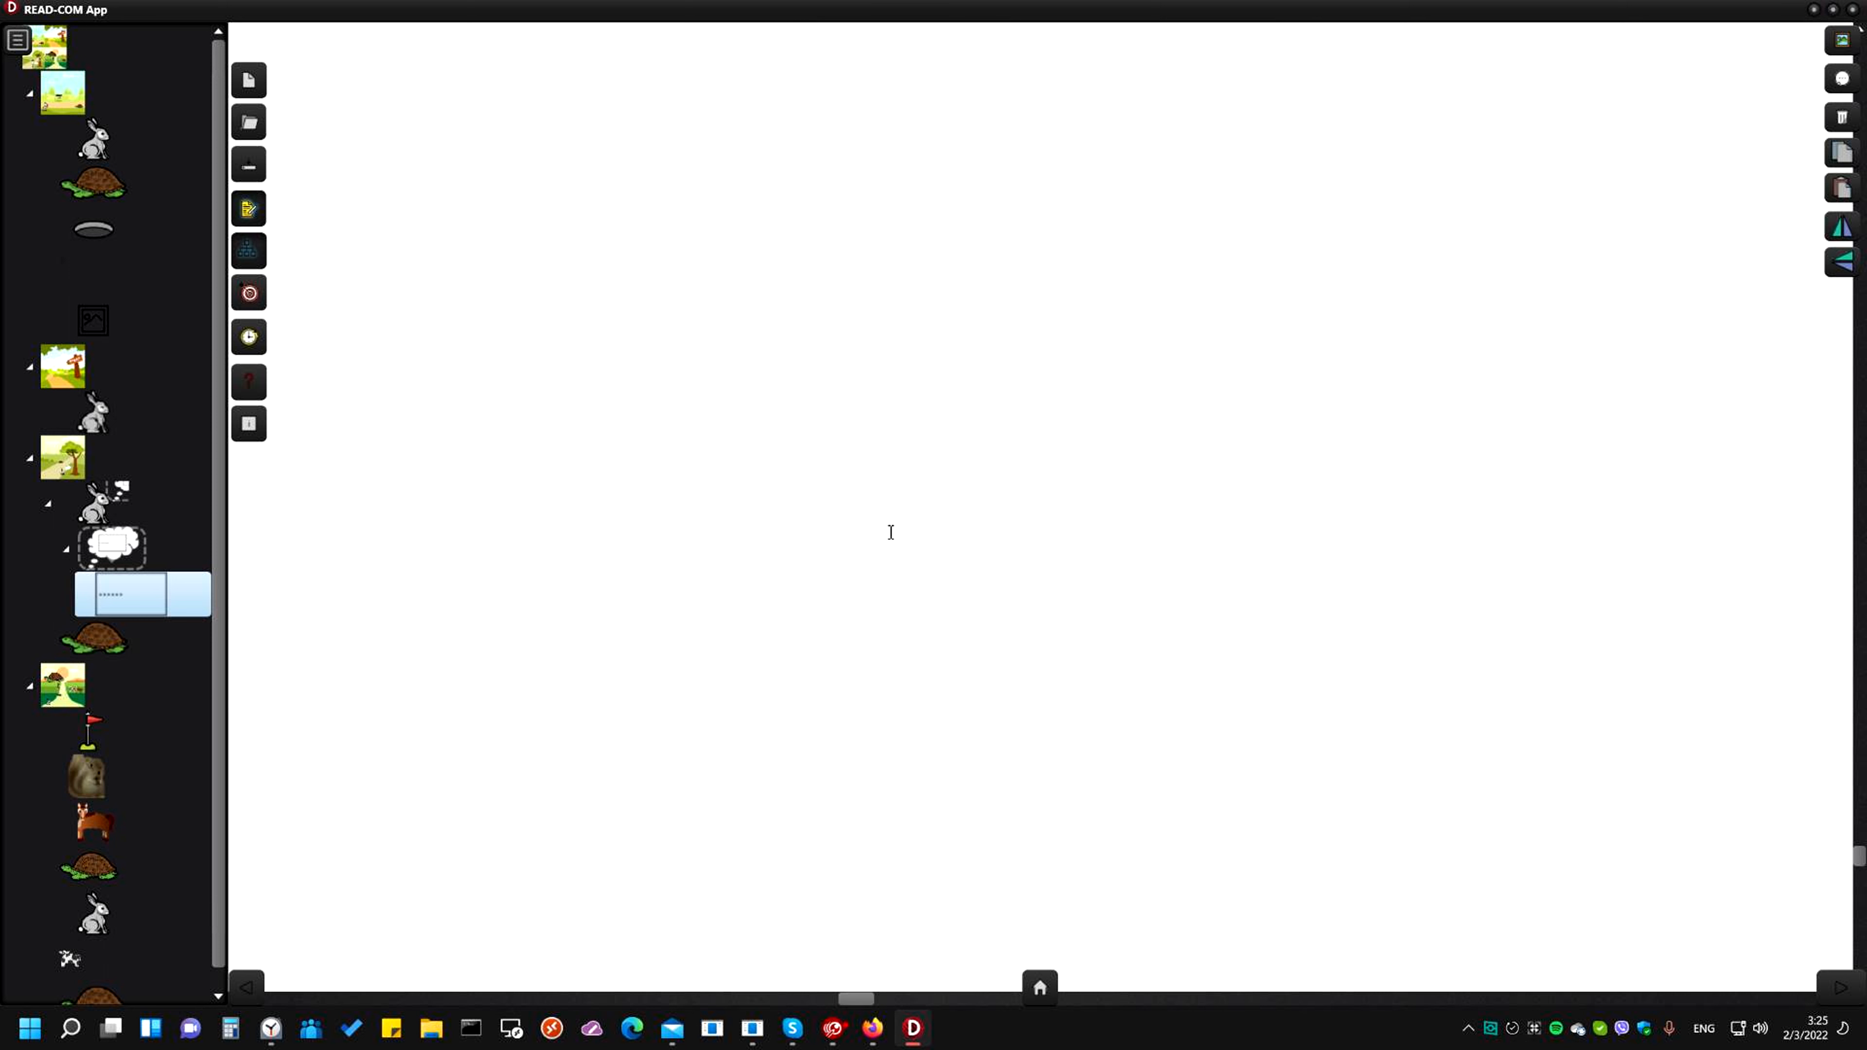
pyautogui.write('hello')
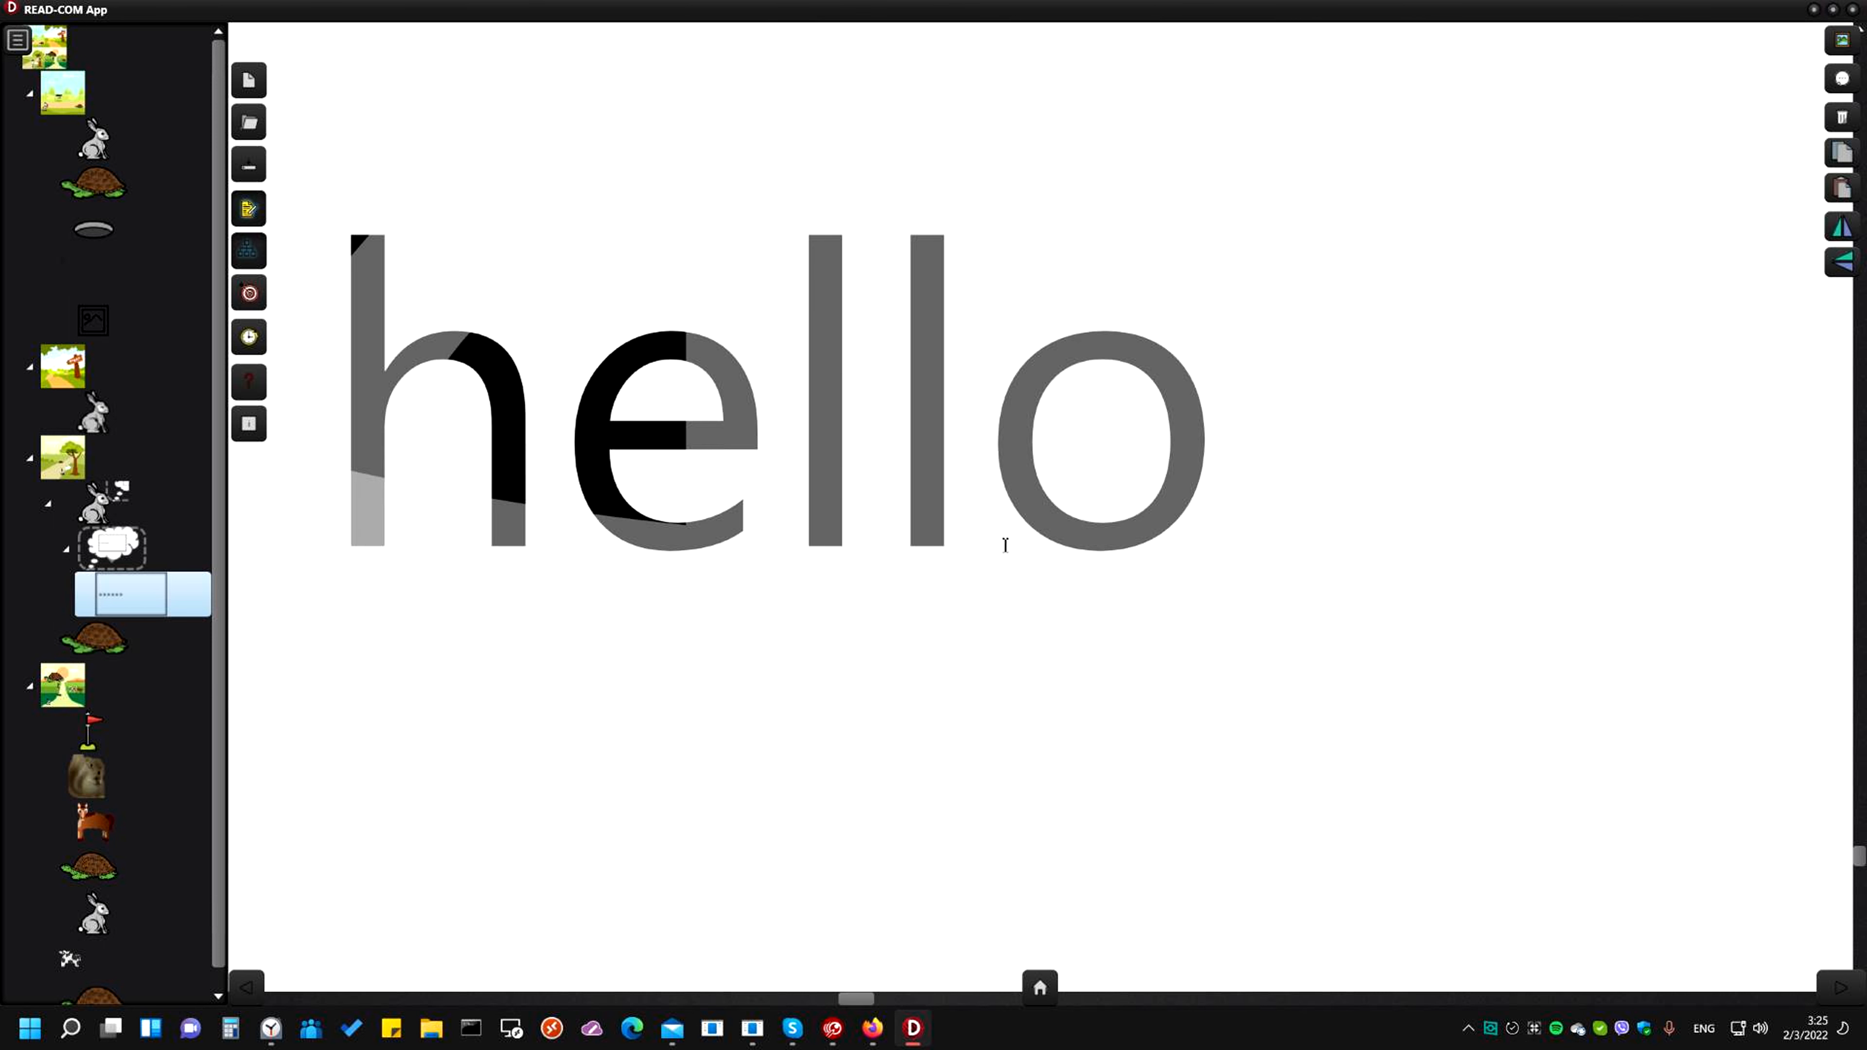
# Examine the hare's thought bubble and its text within the whole tree scene at different zoom levels
pyautogui.scroll(-10, 1008, 511)
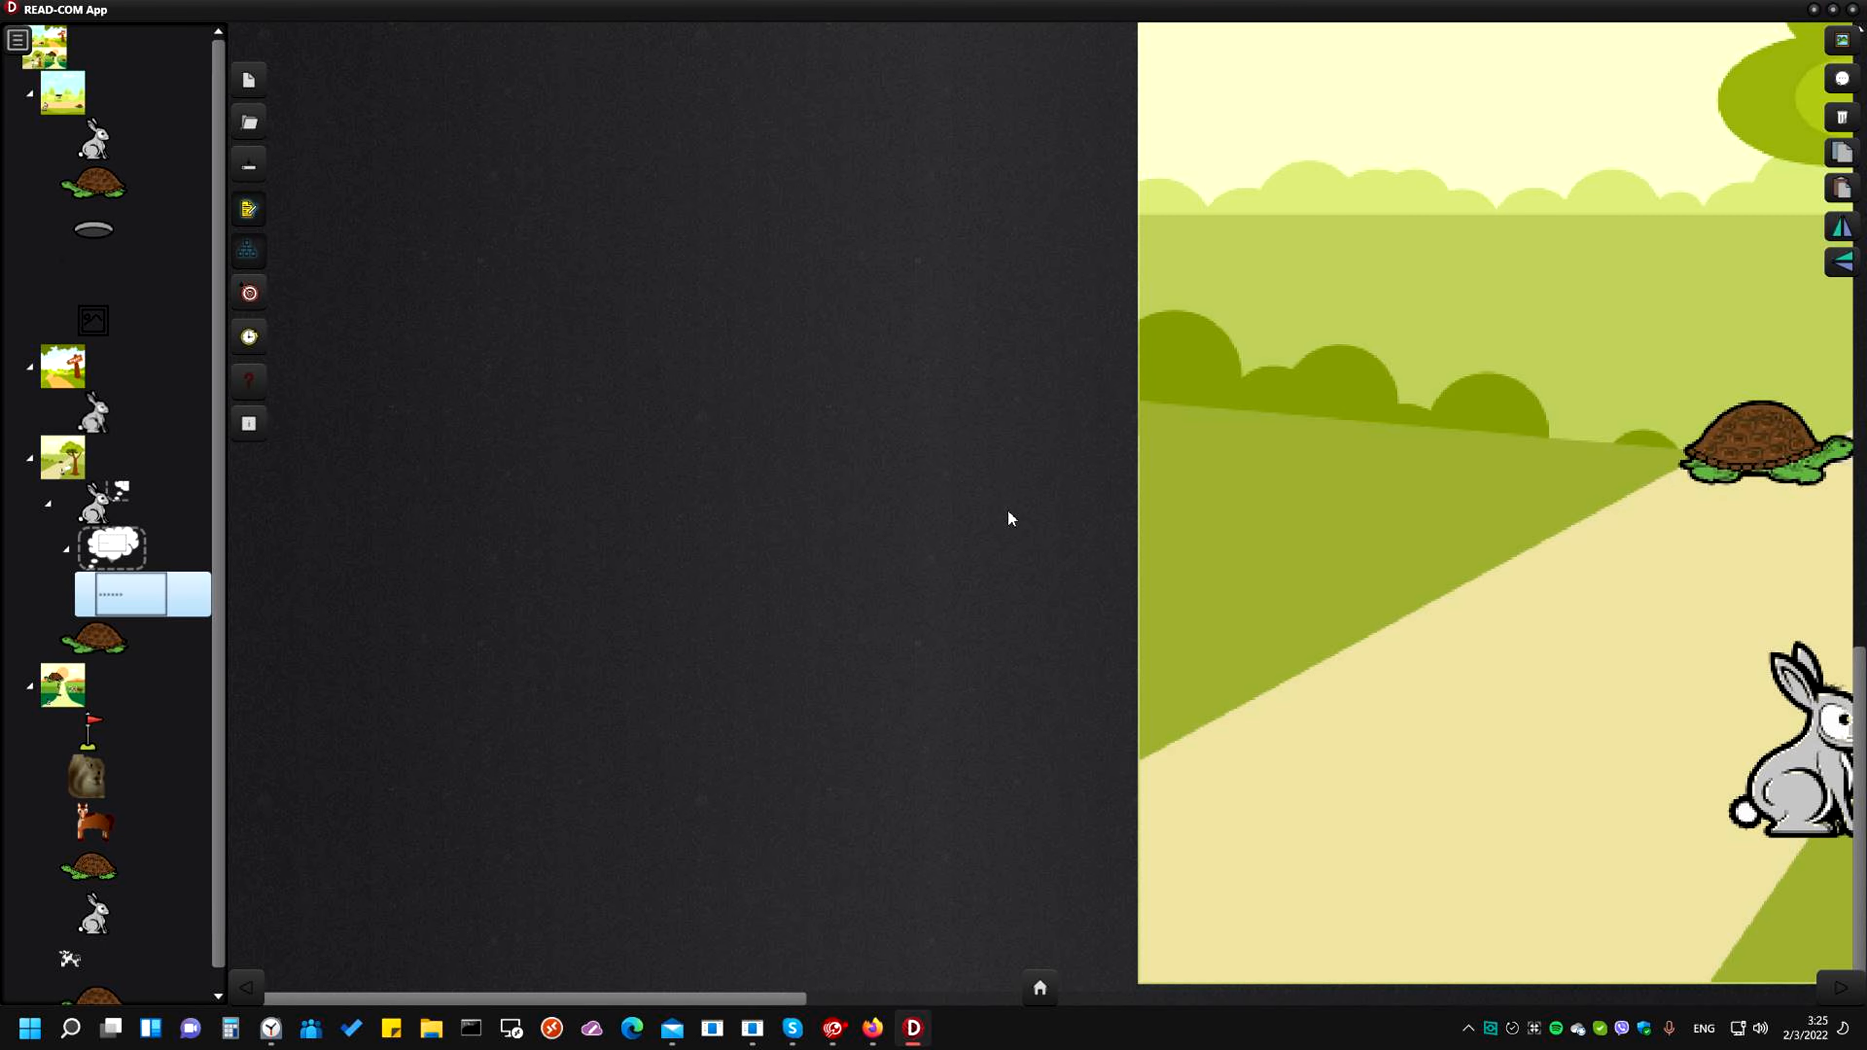
pyautogui.scroll(-1, 1053, 565)
pyautogui.scroll(-4, 1176, 565)
pyautogui.scroll(4, 1252, 734)
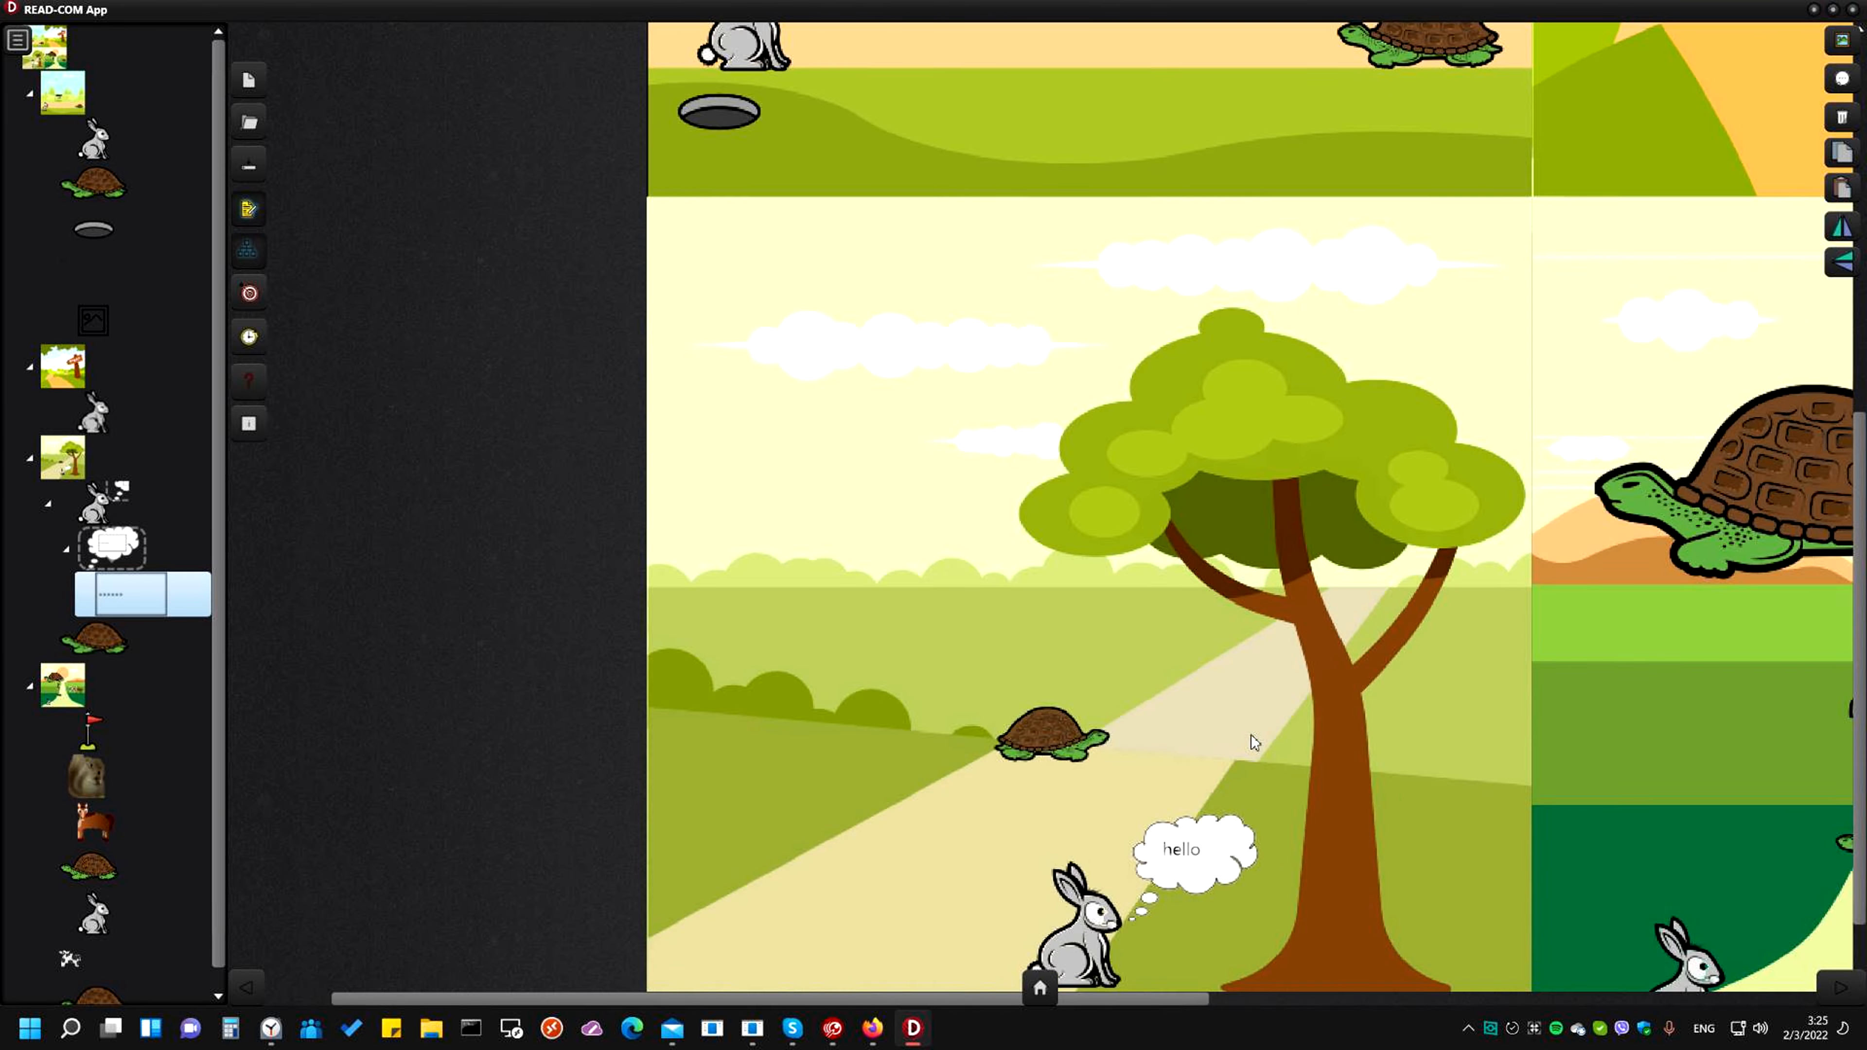
pyautogui.scroll(-5, 1139, 844)
pyautogui.scroll(4, 1140, 844)
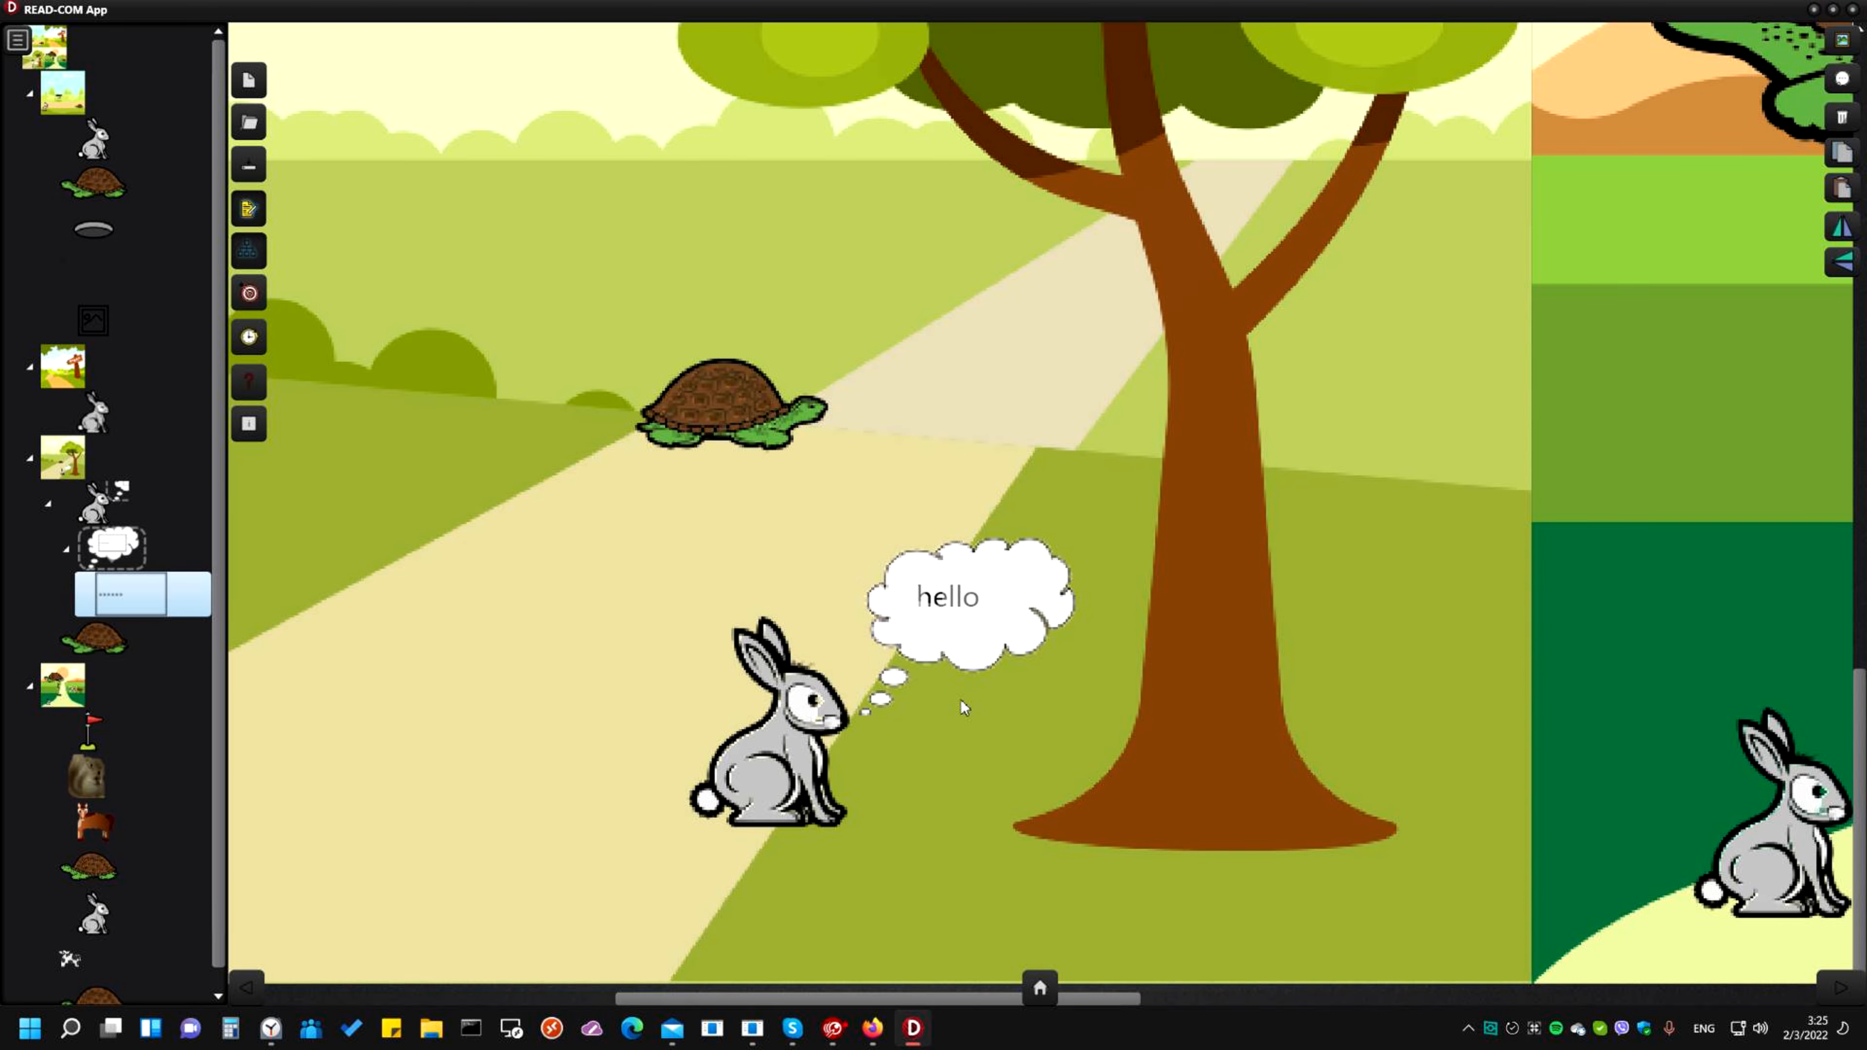
pyautogui.scroll(3, 952, 706)
pyautogui.scroll(-3, 951, 700)
pyautogui.scroll(3, 951, 699)
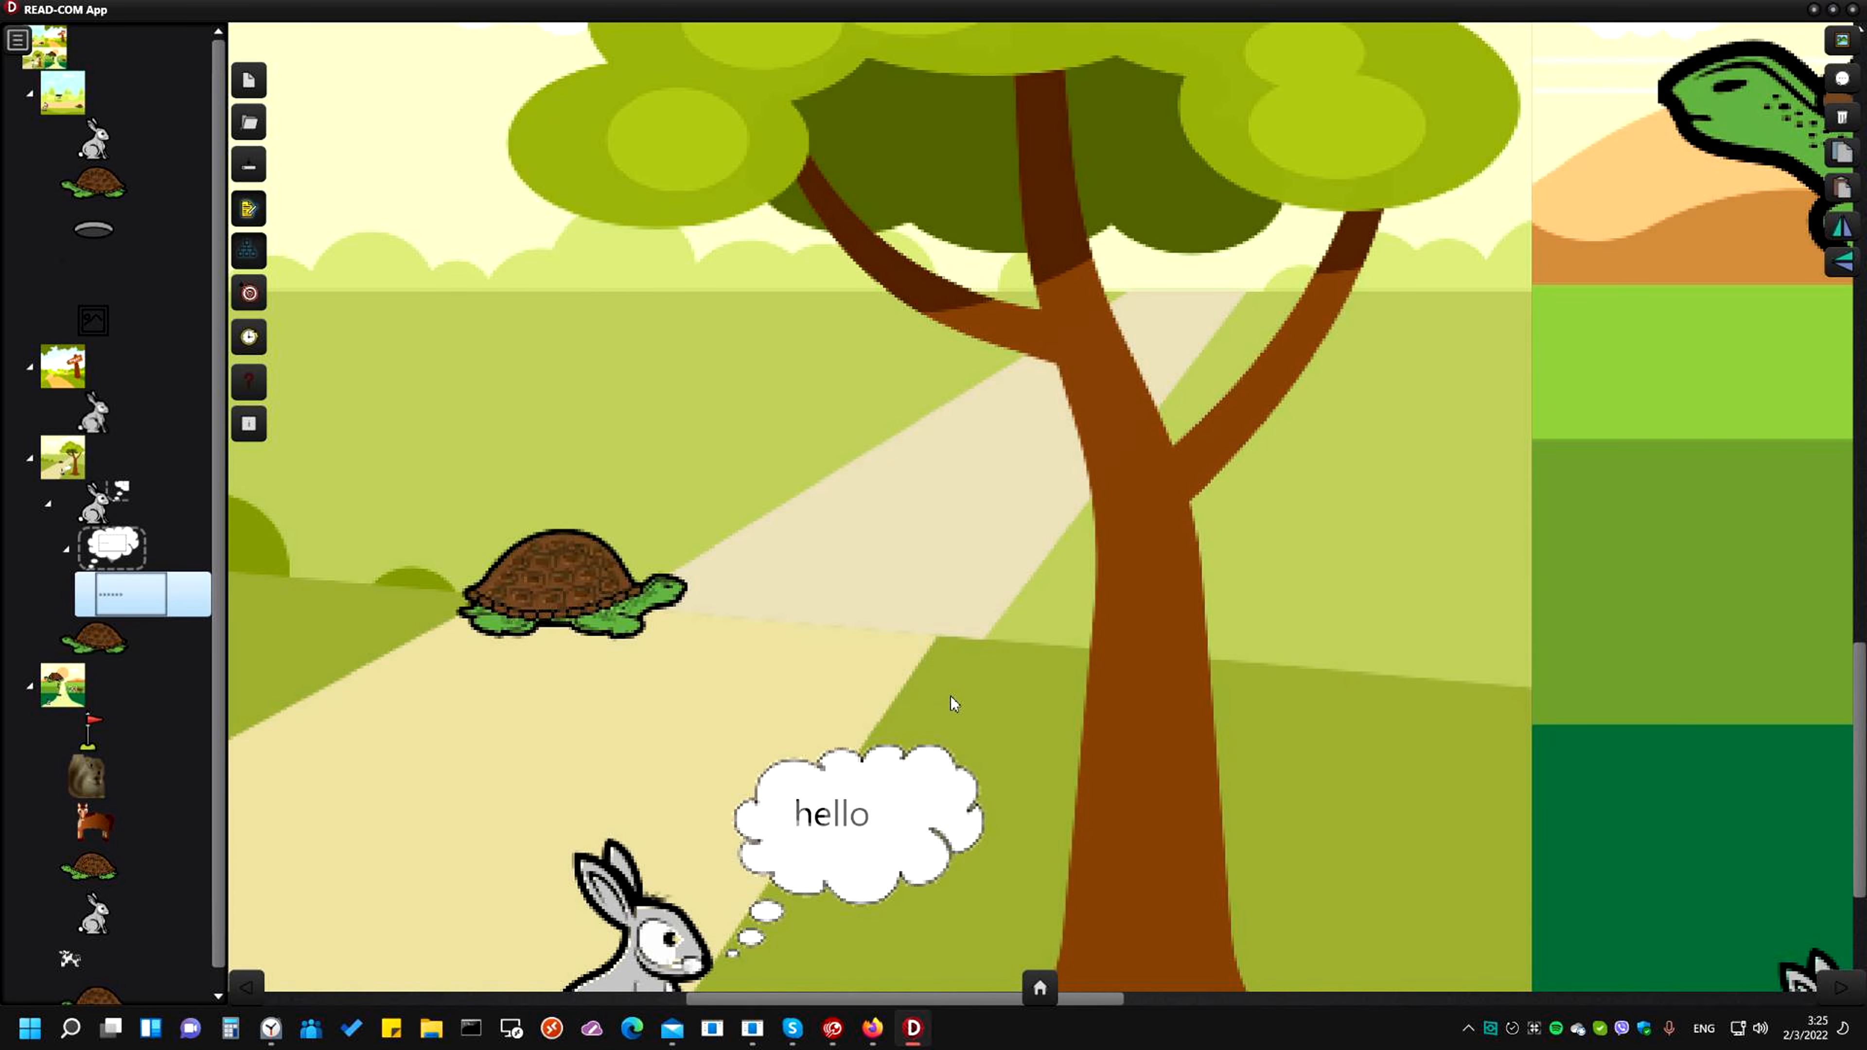
pyautogui.scroll(-5, 893, 730)
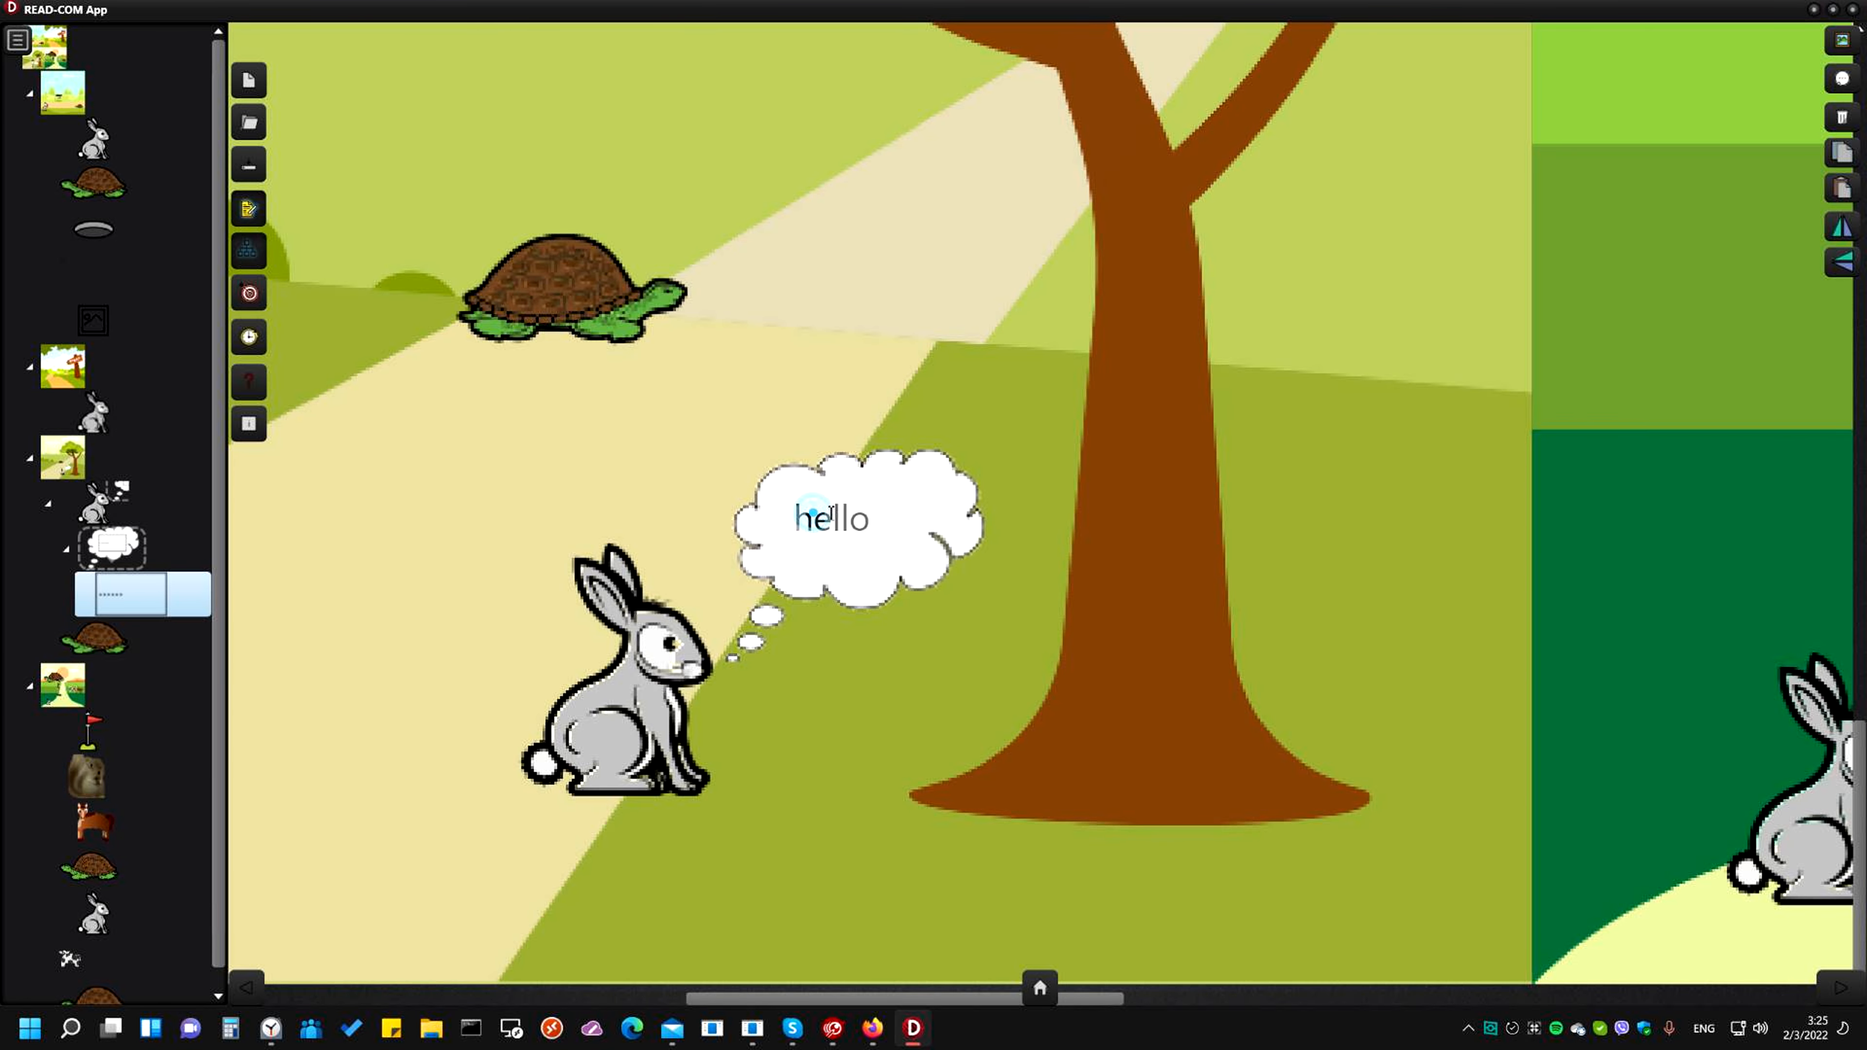
# Switch edit mode off and back on, and move the hare with its thought bubble closer to the tree trunk
pyautogui.click(254, 215)
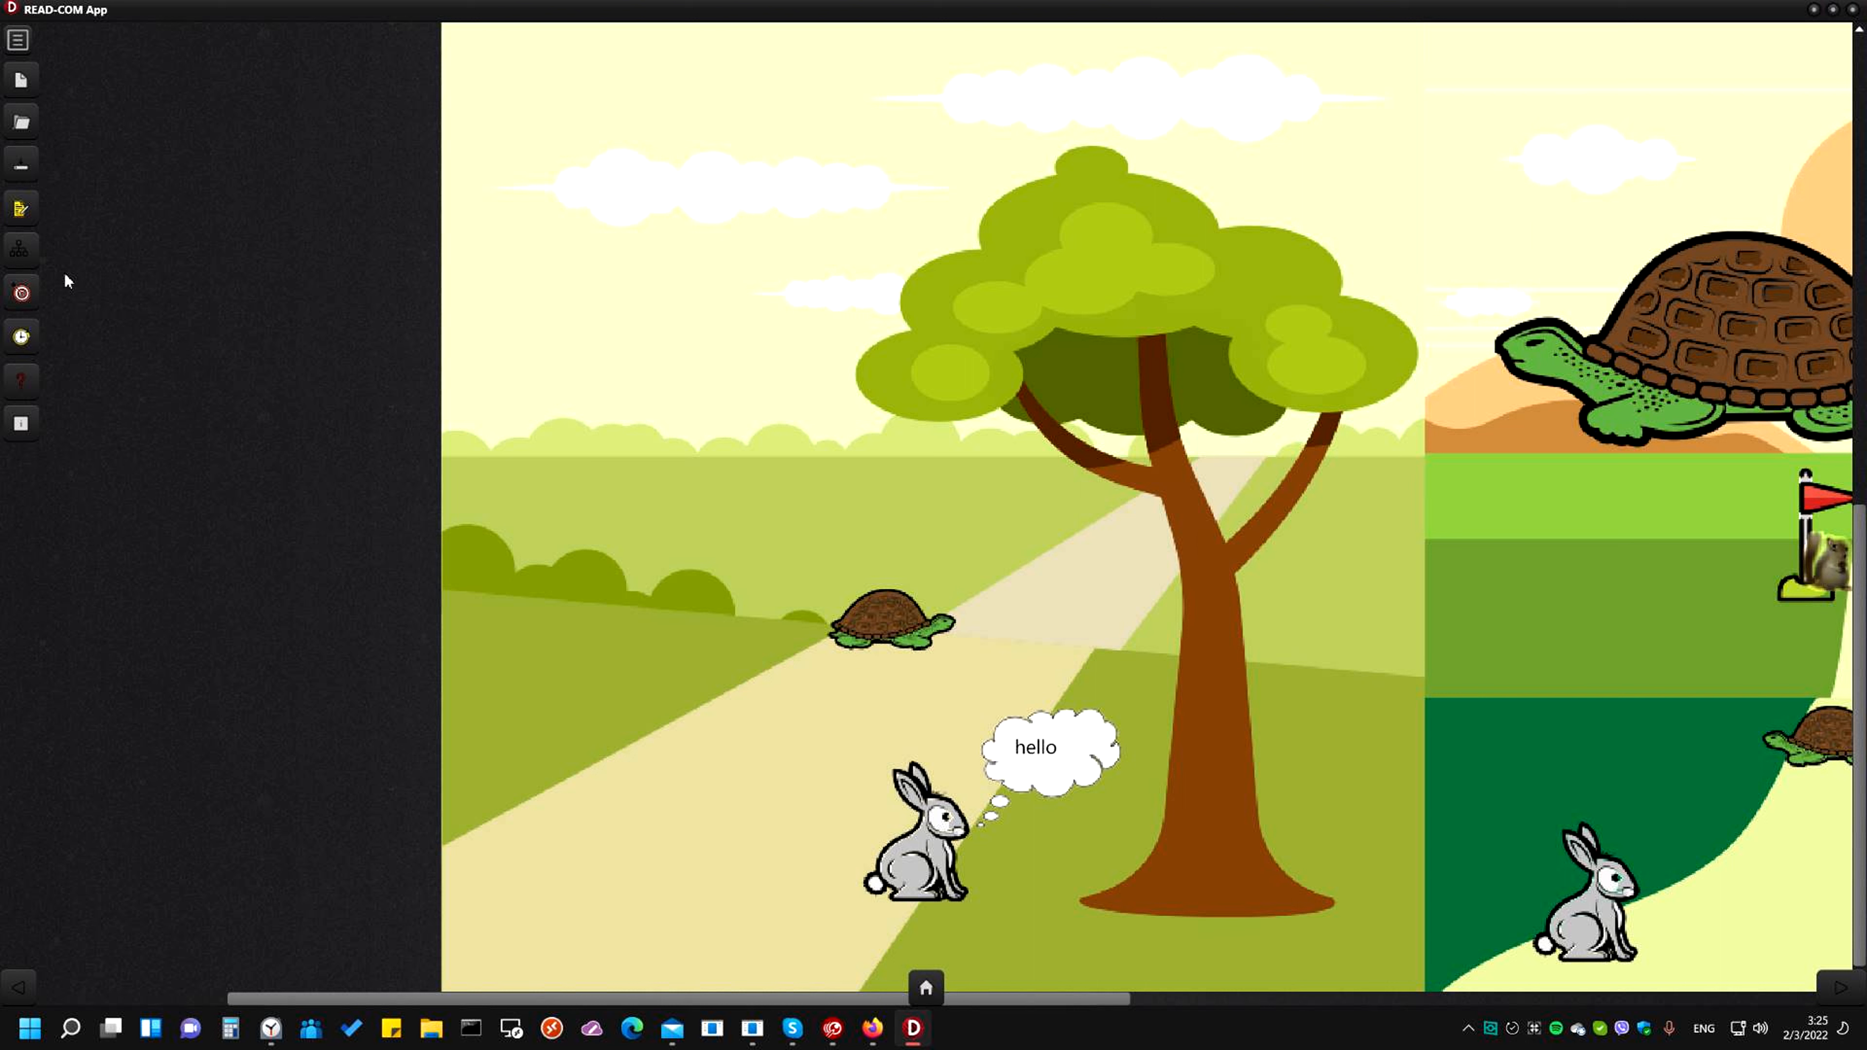
pyautogui.click(20, 209)
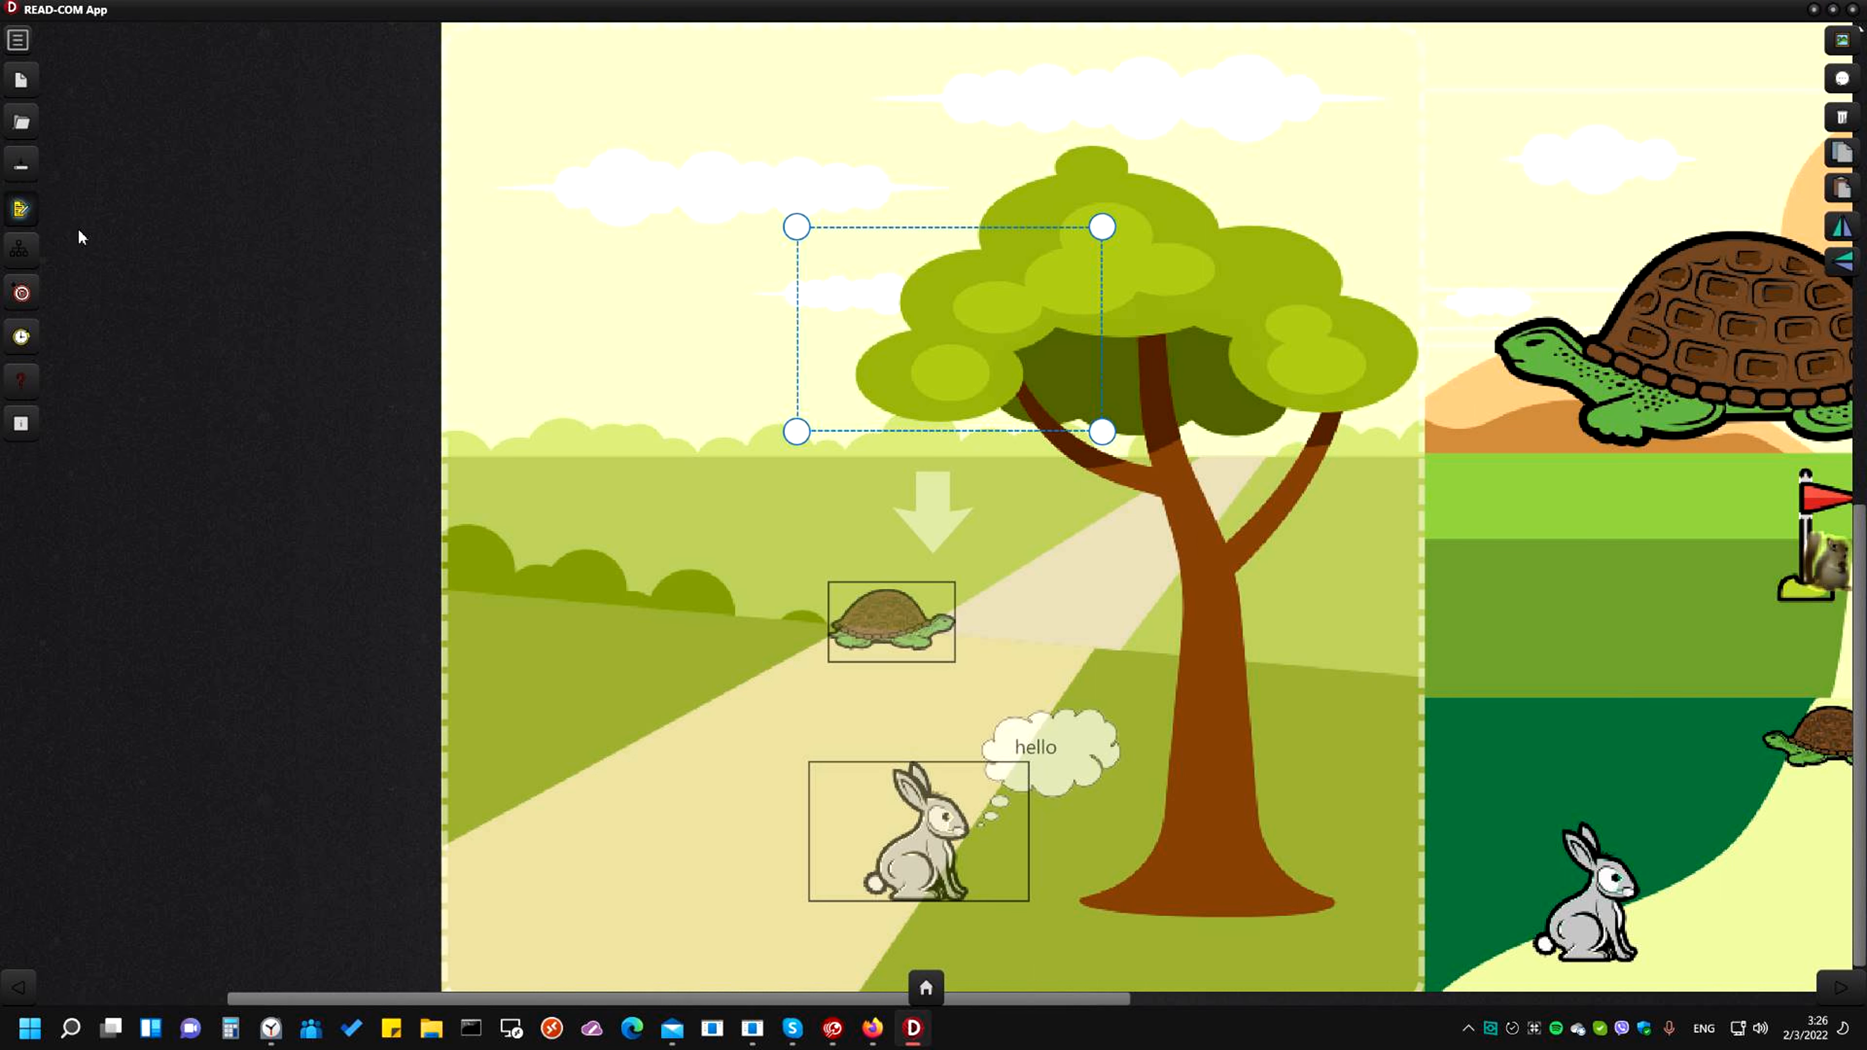
pyautogui.click(975, 837)
pyautogui.moveTo(975, 837)
pyautogui.mouseDown()
pyautogui.moveTo(832, 682)
pyautogui.moveTo(952, 806)
pyautogui.moveTo(852, 799)
pyautogui.moveTo(963, 852)
pyautogui.mouseUp()
pyautogui.click(1125, 820)
pyautogui.click(911, 795)
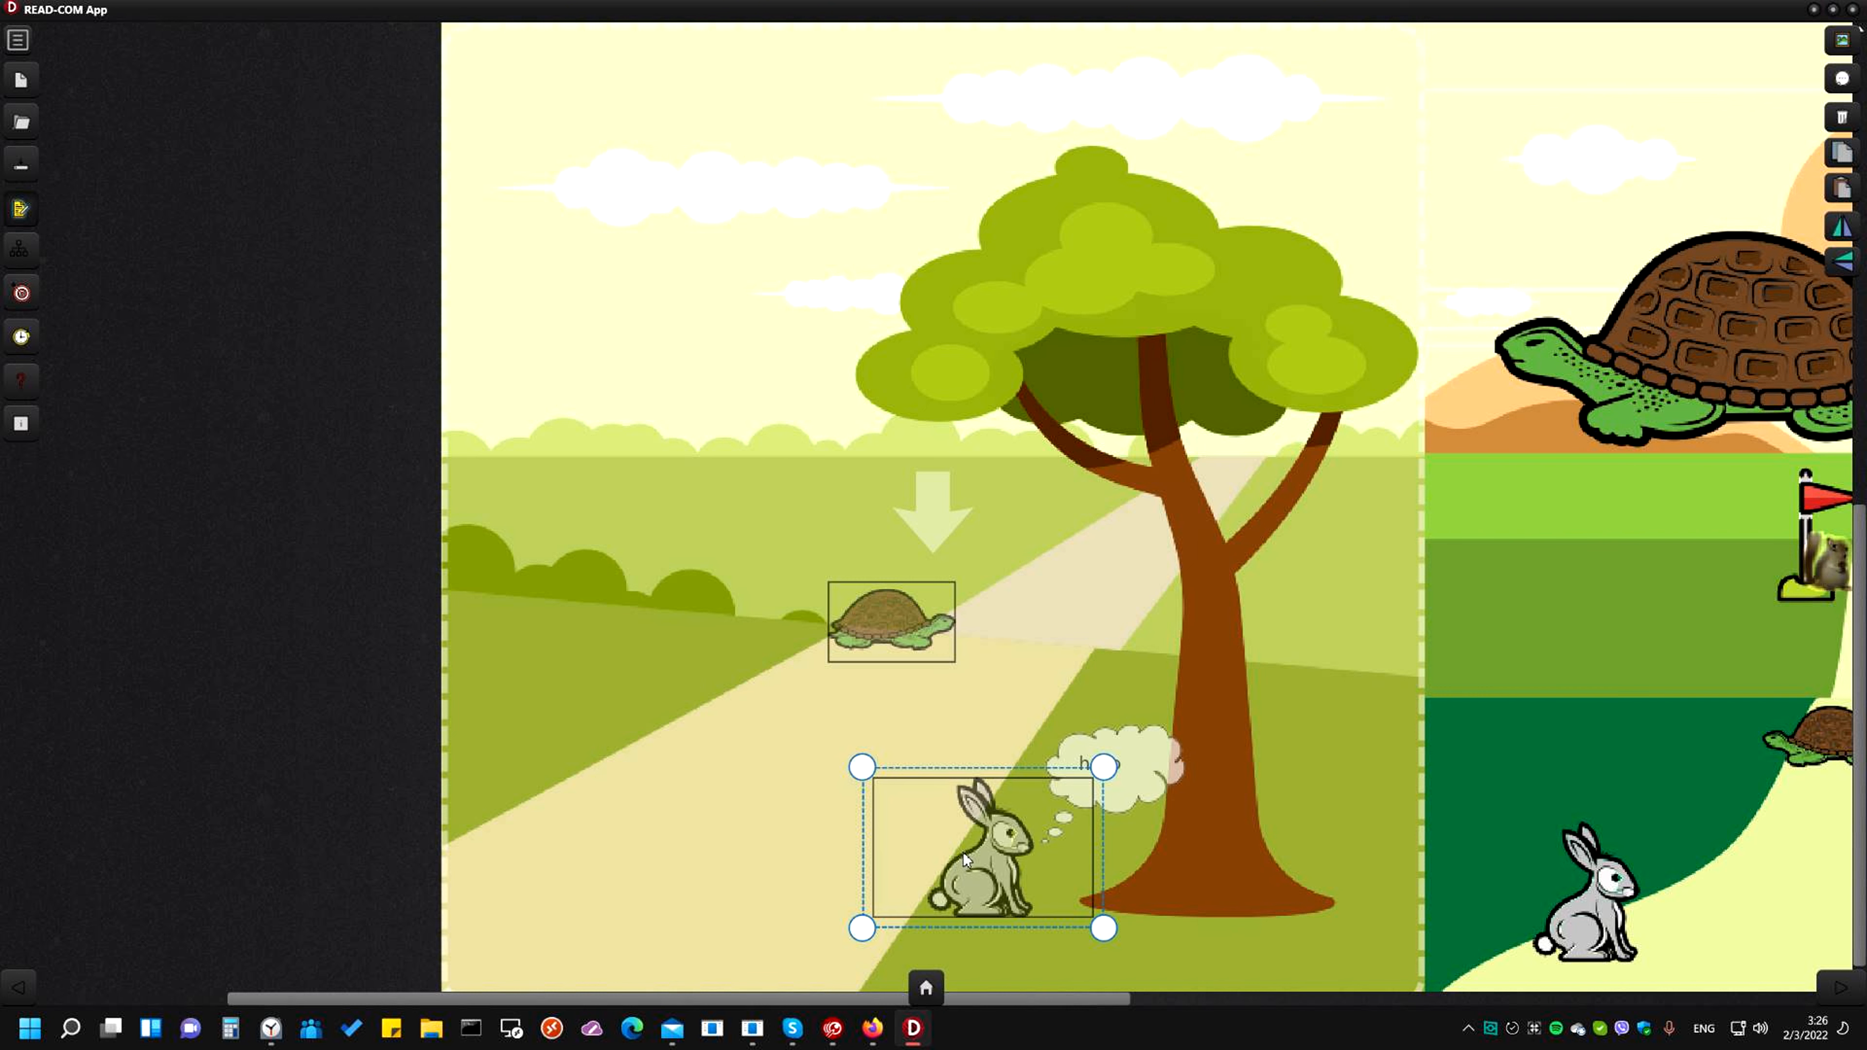